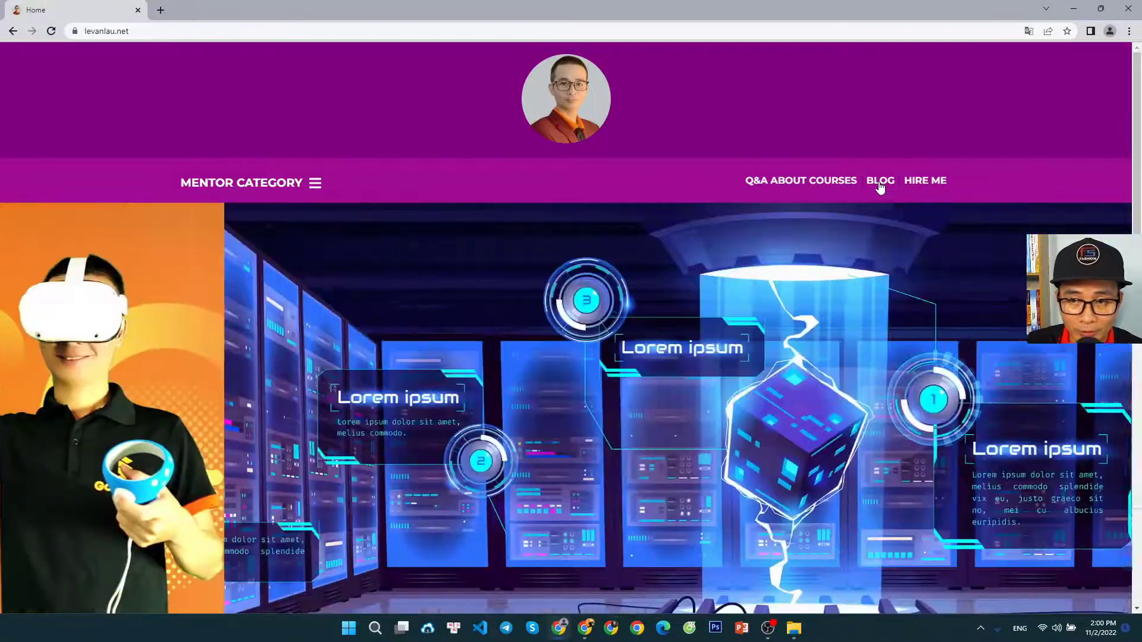
Open the blog's DevOps Docker category and its article "PostgreSql, pgAdmin with Docker, VScode on Window OS", down to the practical steps
click(881, 184)
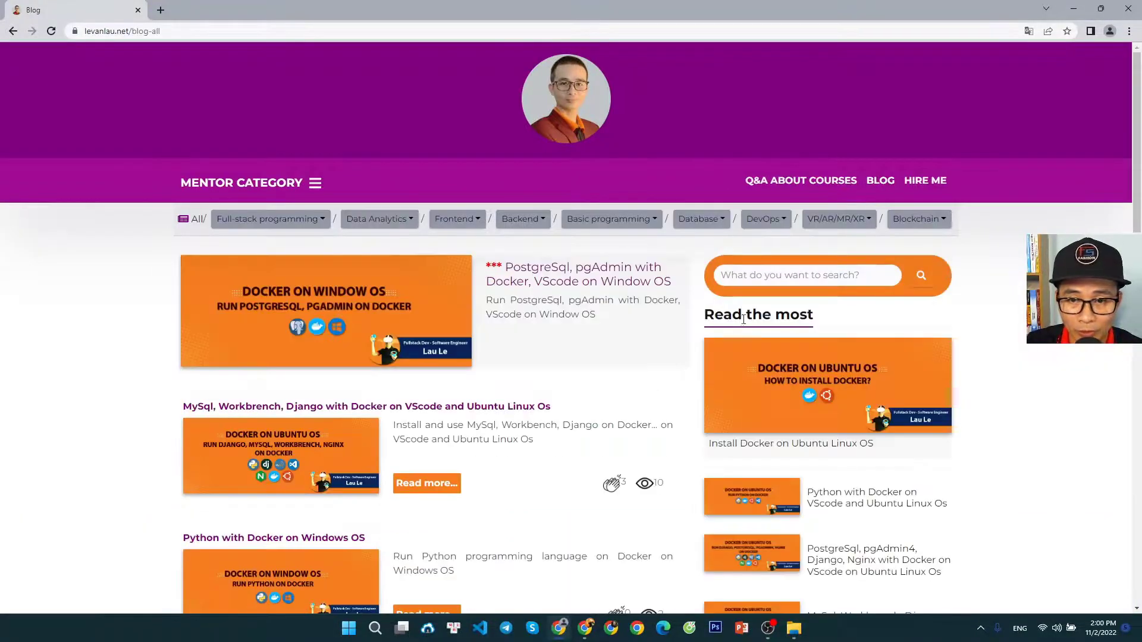
click(765, 218)
click(768, 274)
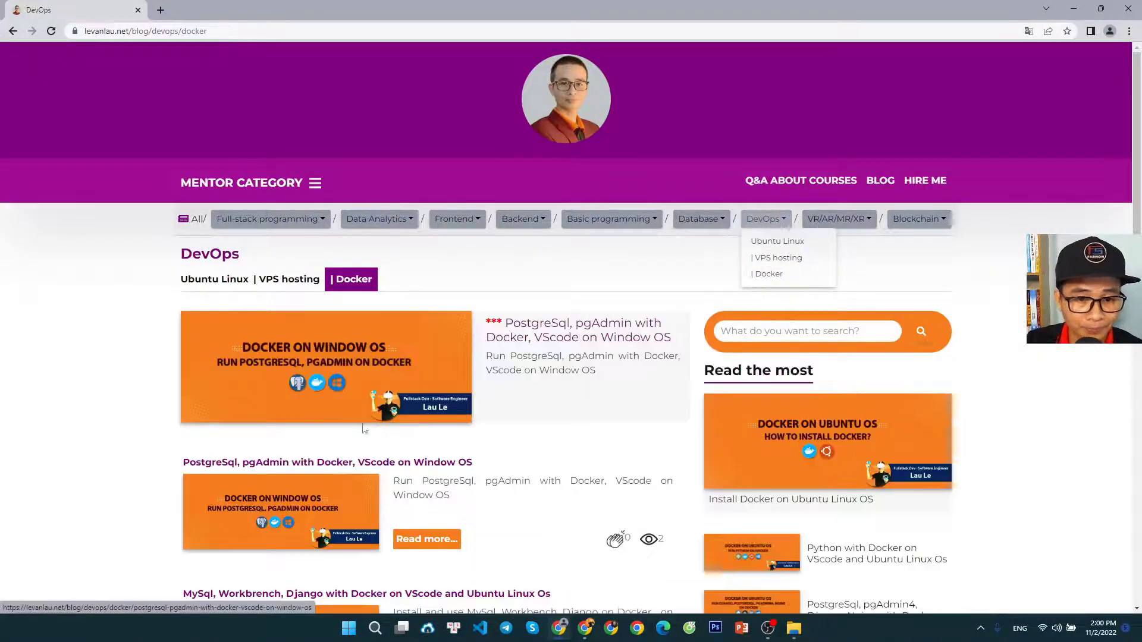
scroll(324, 496, down, 1)
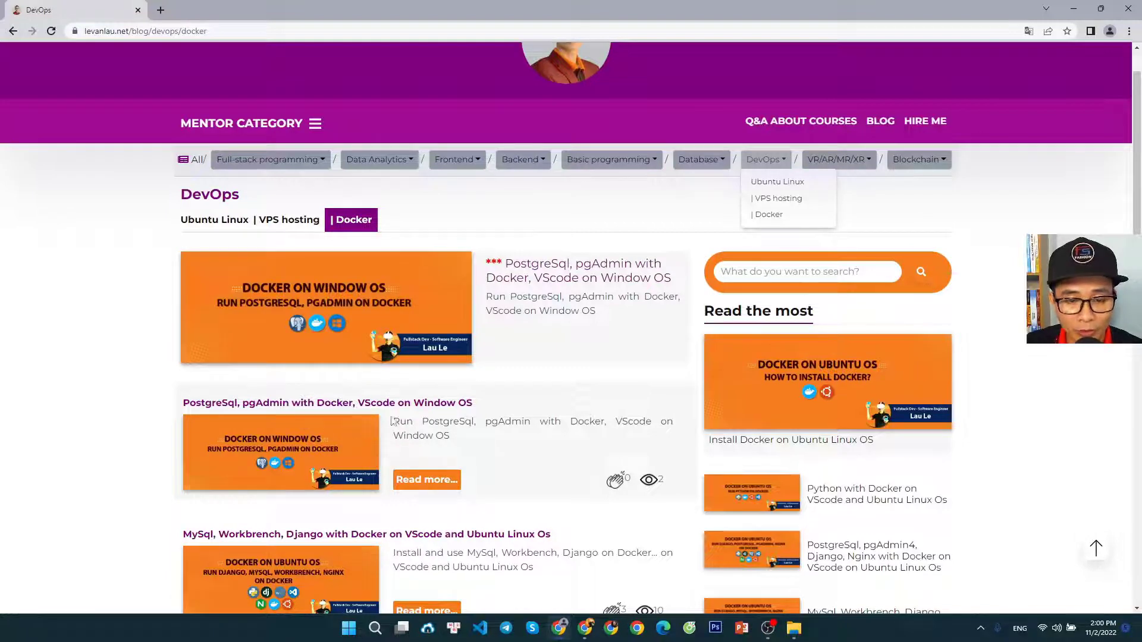
click(306, 439)
scroll(414, 464, down, 6)
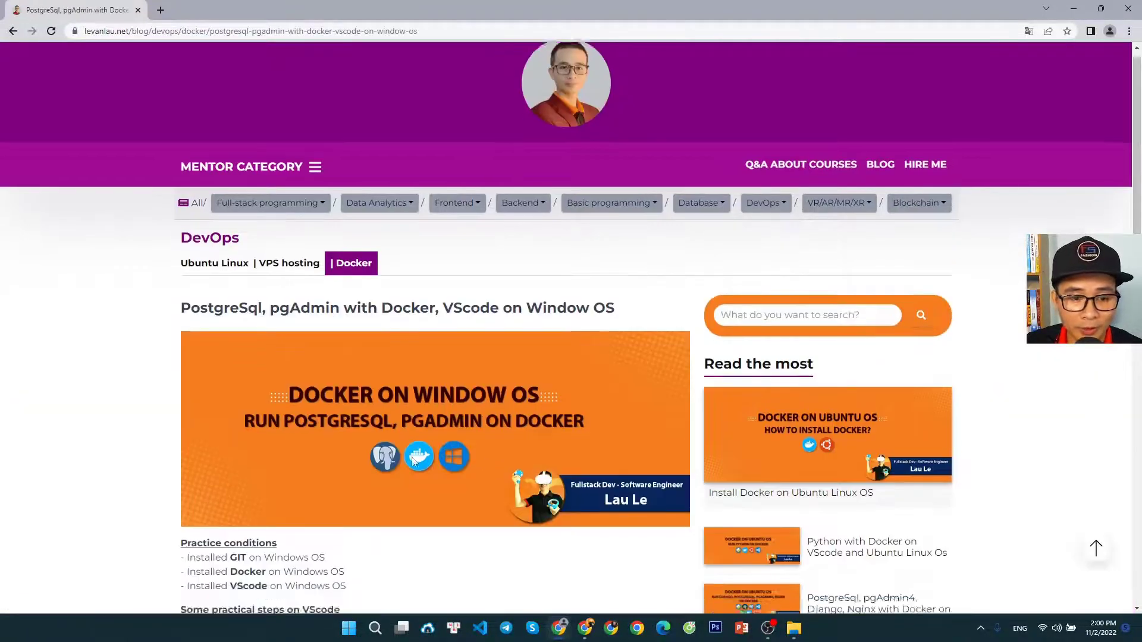
scroll(414, 464, down, 1)
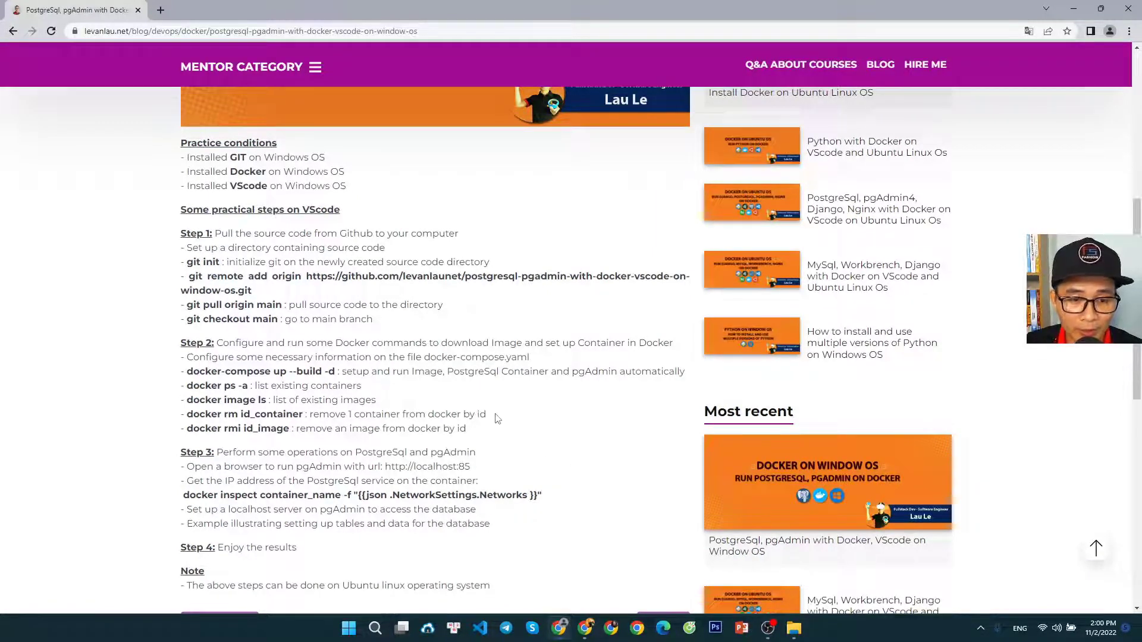
Read the article's practice conditions and the start of Step 1 about setting up a source code directory
drag(1137, 357, 1136, 361)
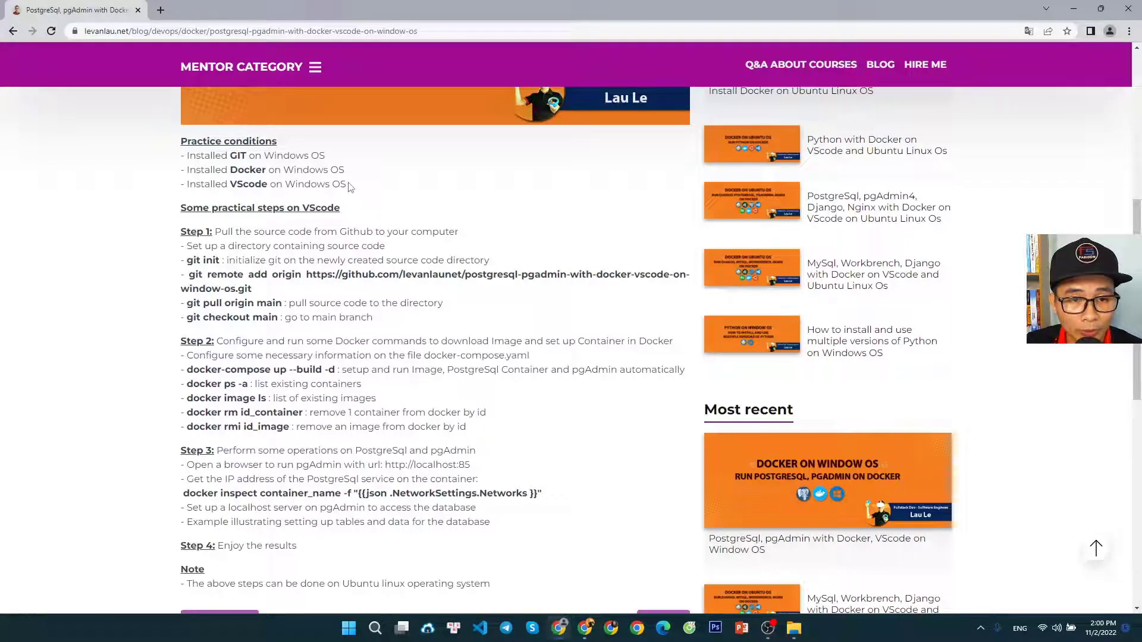
drag(347, 186, 262, 166)
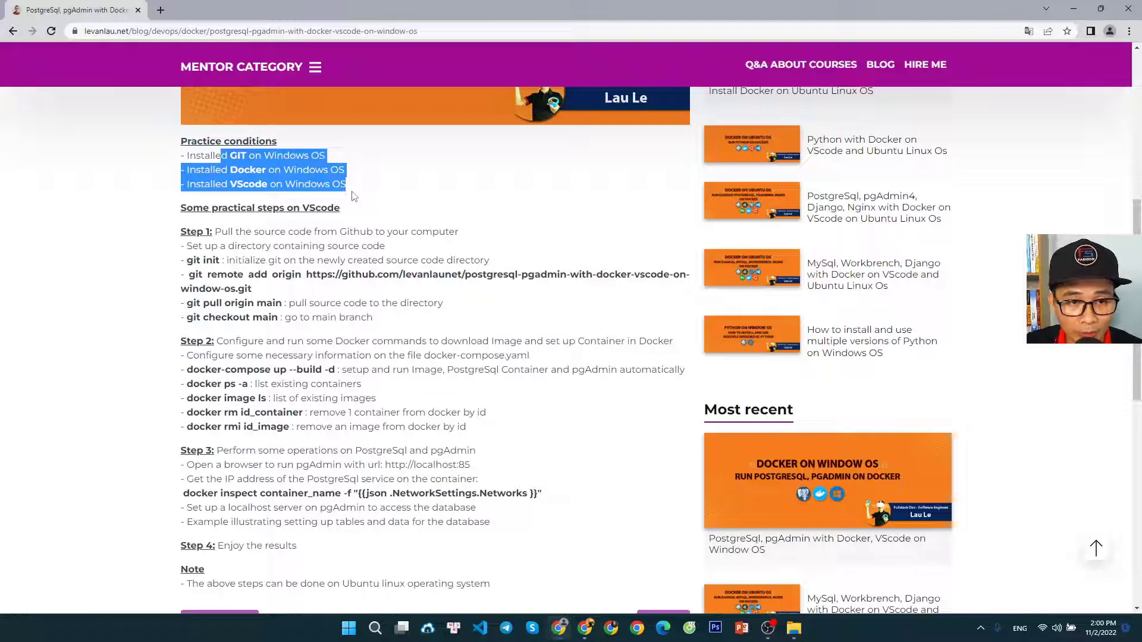
click(353, 188)
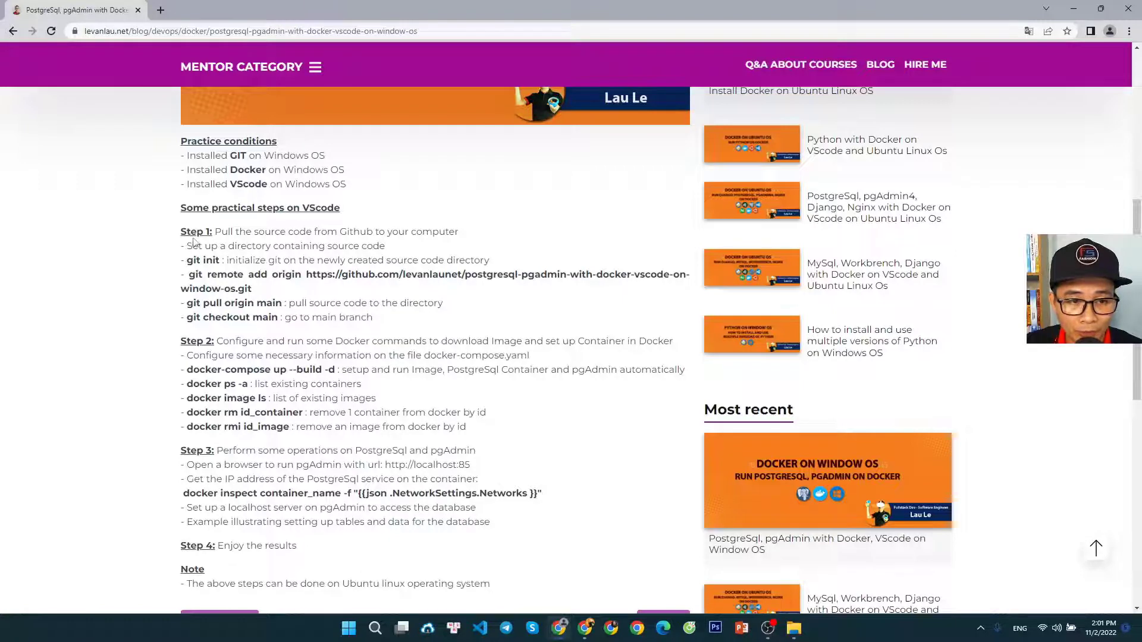
drag(182, 234, 209, 233)
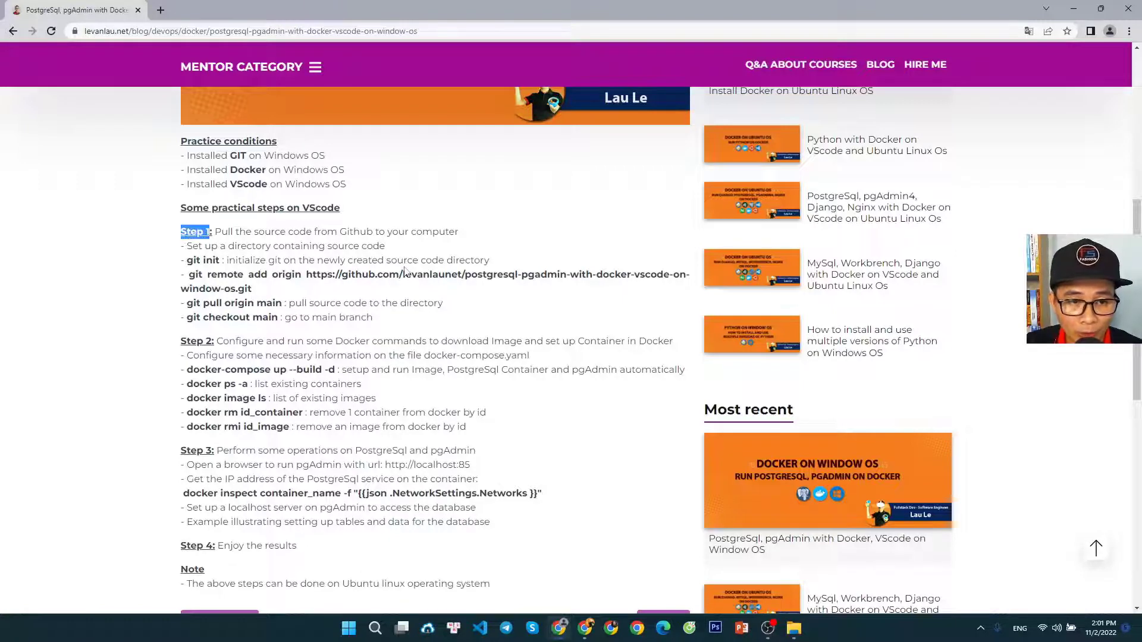
click(407, 230)
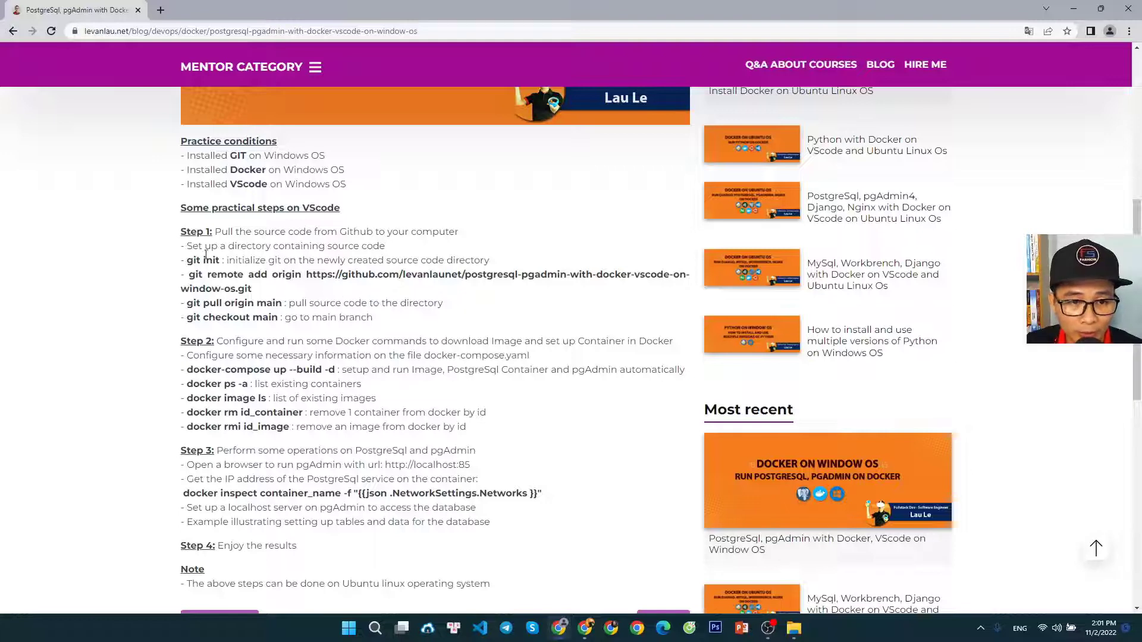
drag(189, 249, 409, 251)
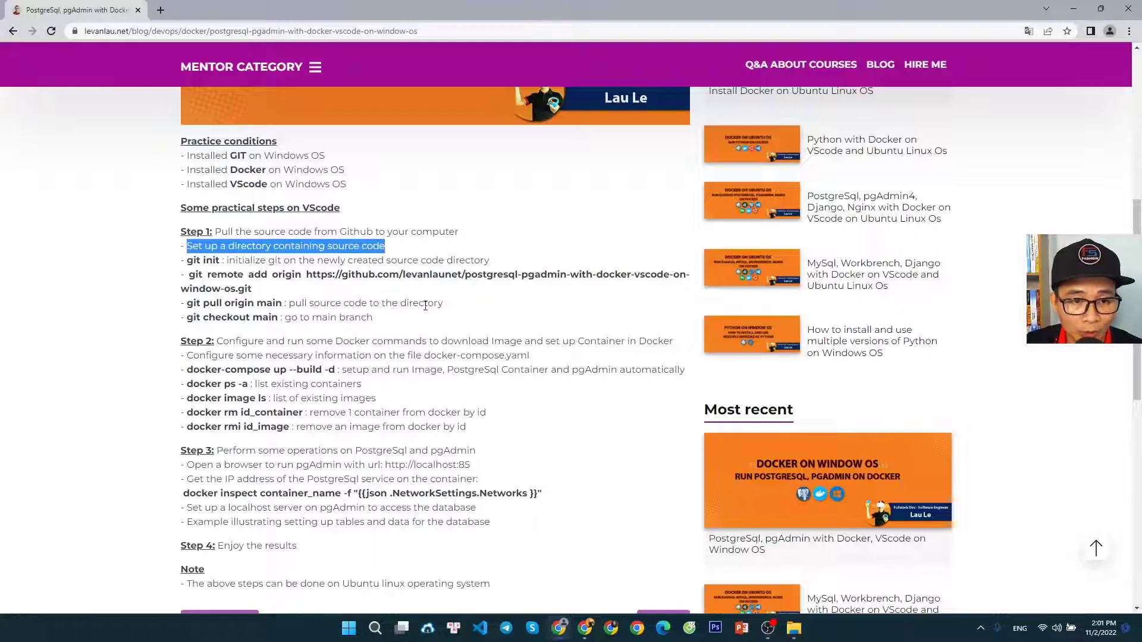
click(468, 252)
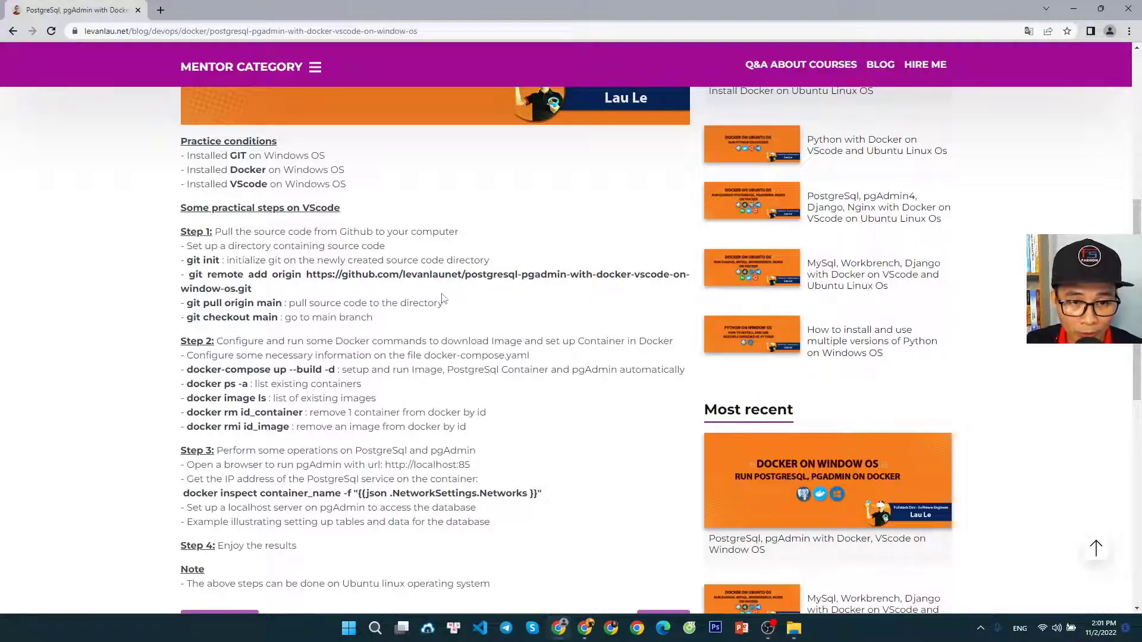
Create a desktop folder named PostgresqlPgAdminDocker and place it directly below the Recycle Bin
click(1074, 9)
right_click(115, 100)
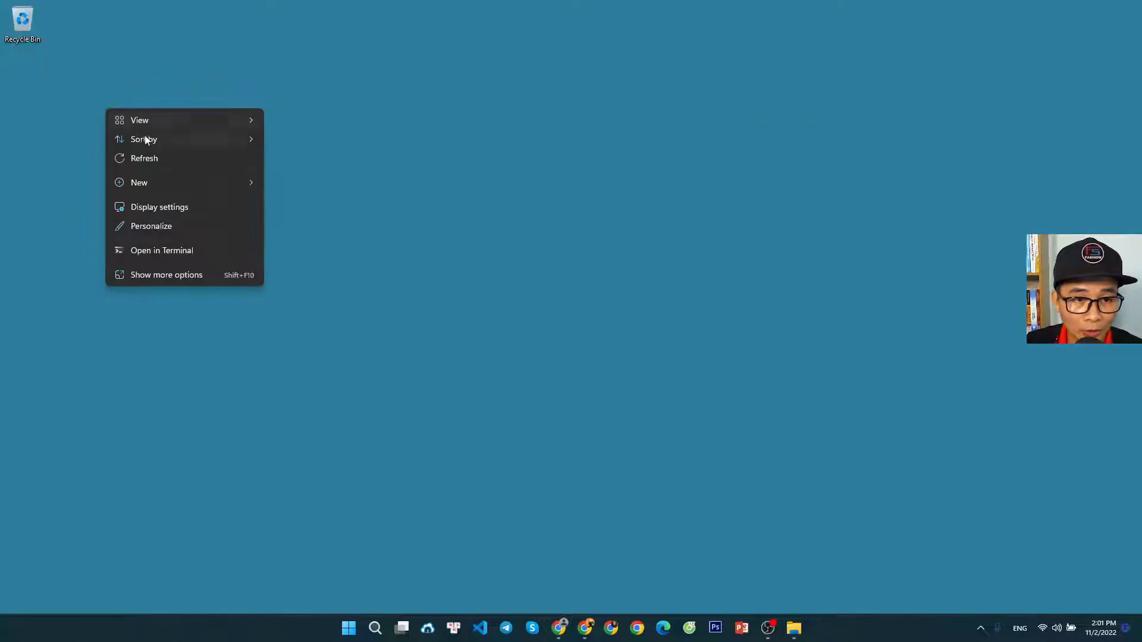
mouse_move(160, 181)
click(291, 181)
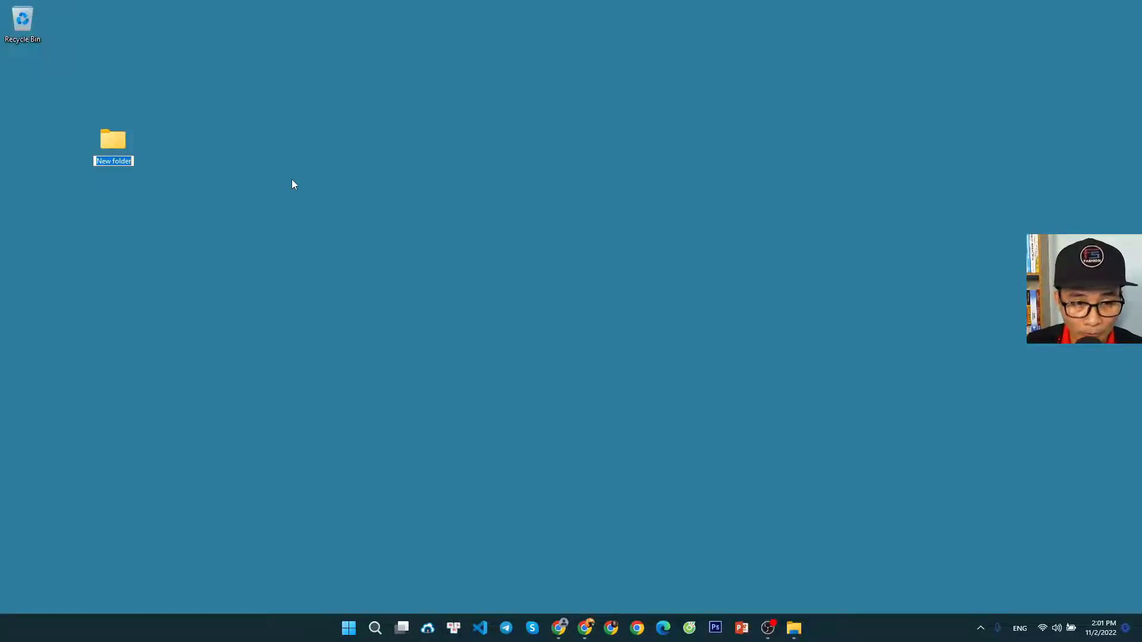
text(Post)
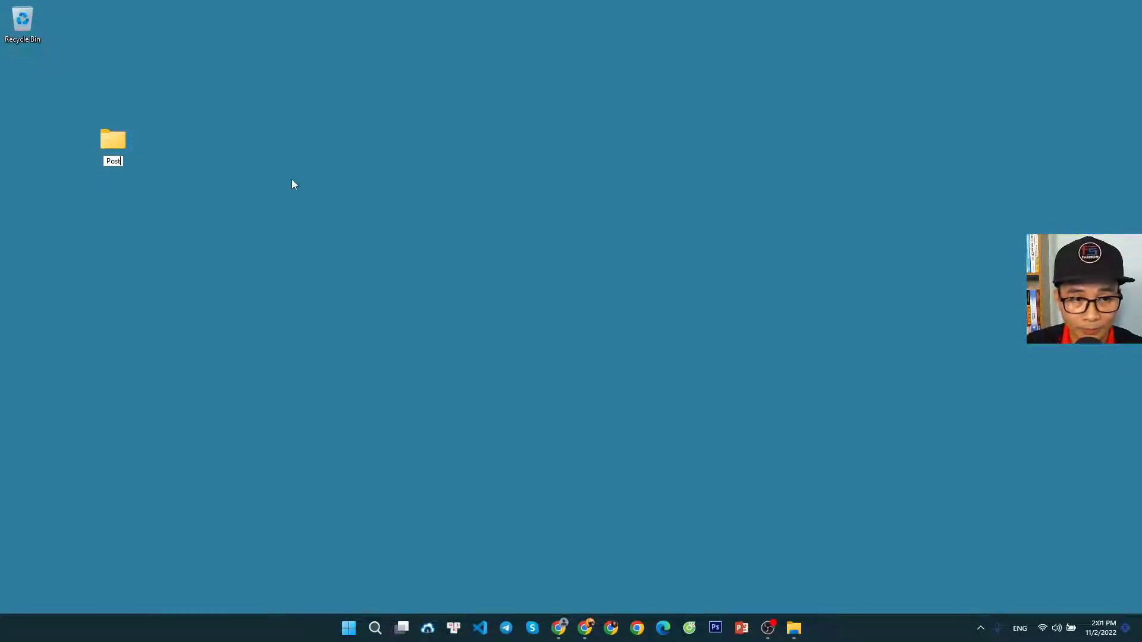
text(gresql)
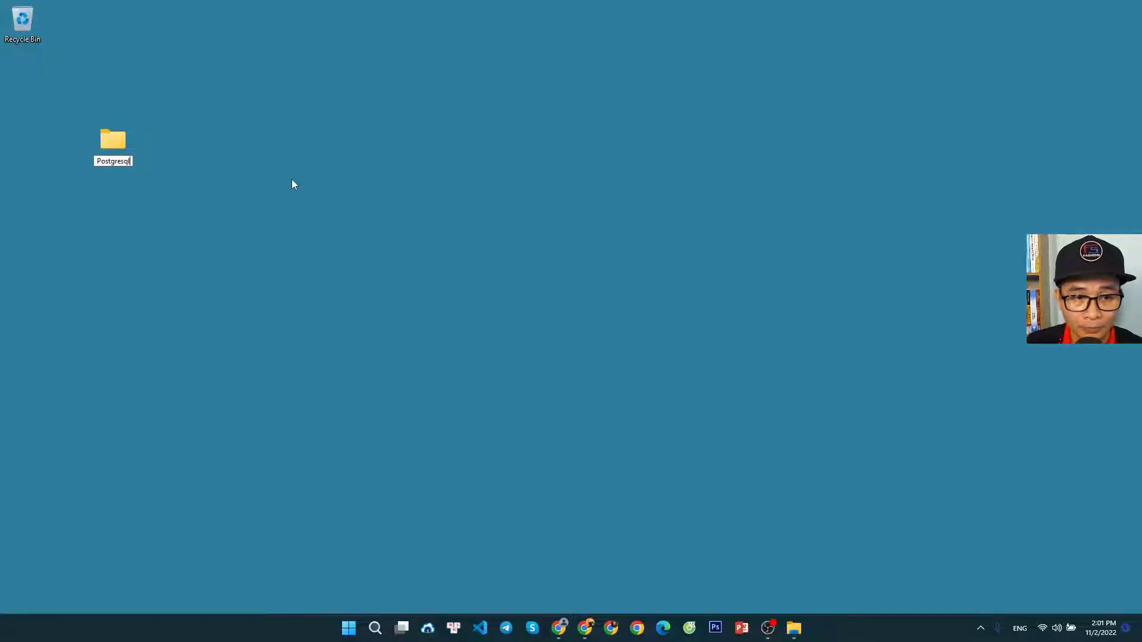
text(Pg)
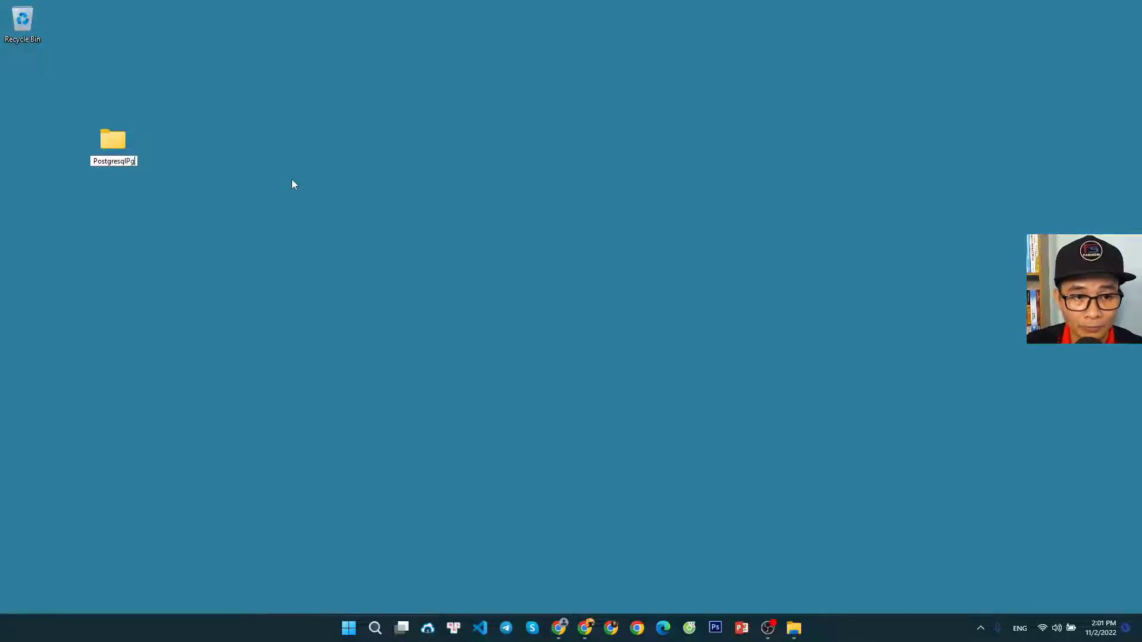
text( AdminDocker)
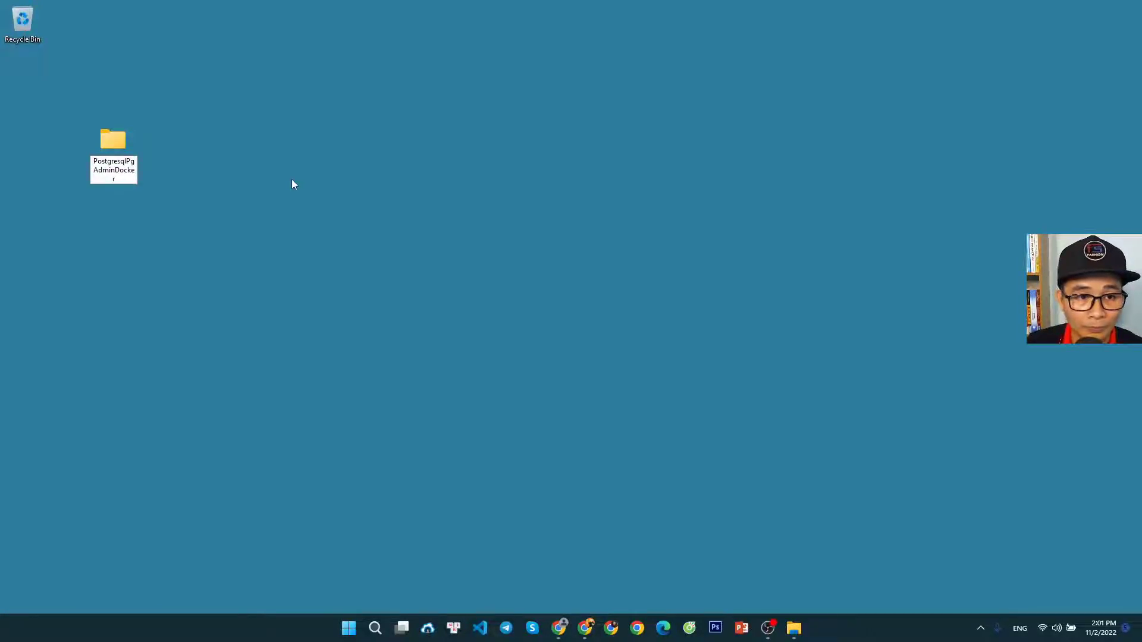
key(Return)
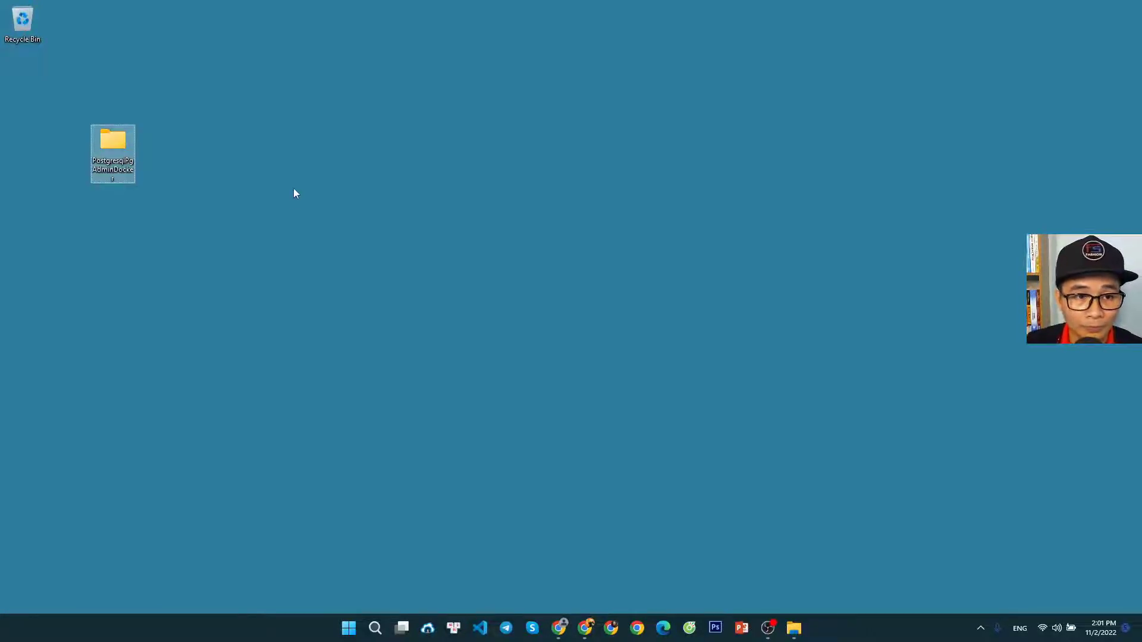
drag(116, 146, 32, 87)
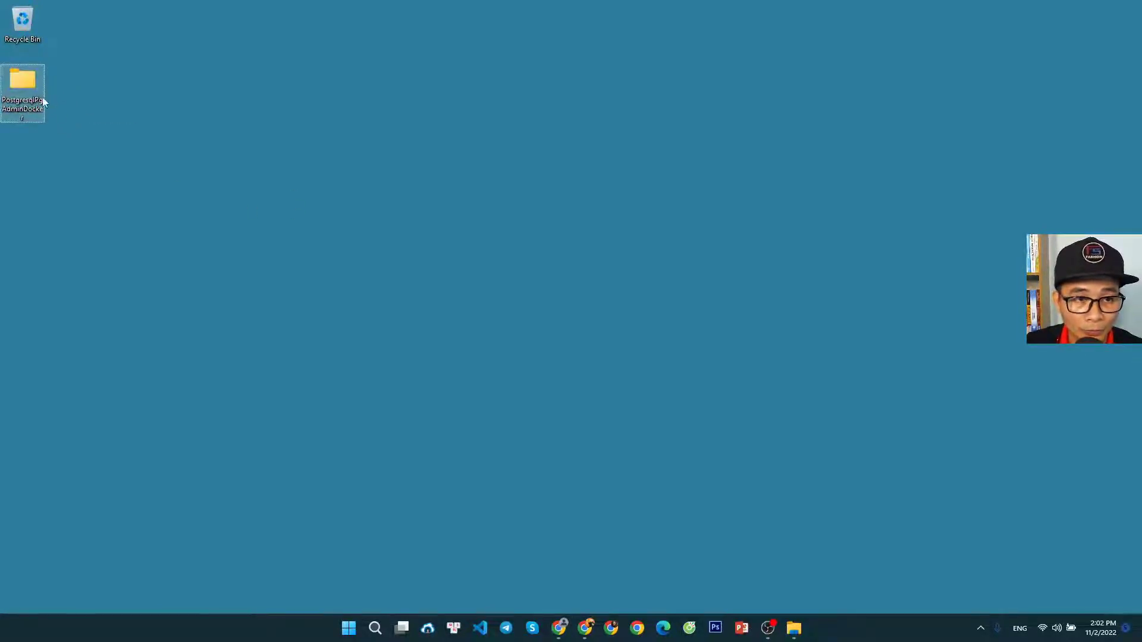
Open the PostgresqlPgAdminDocker desktop folder in Visual Studio Code
right_click(25, 86)
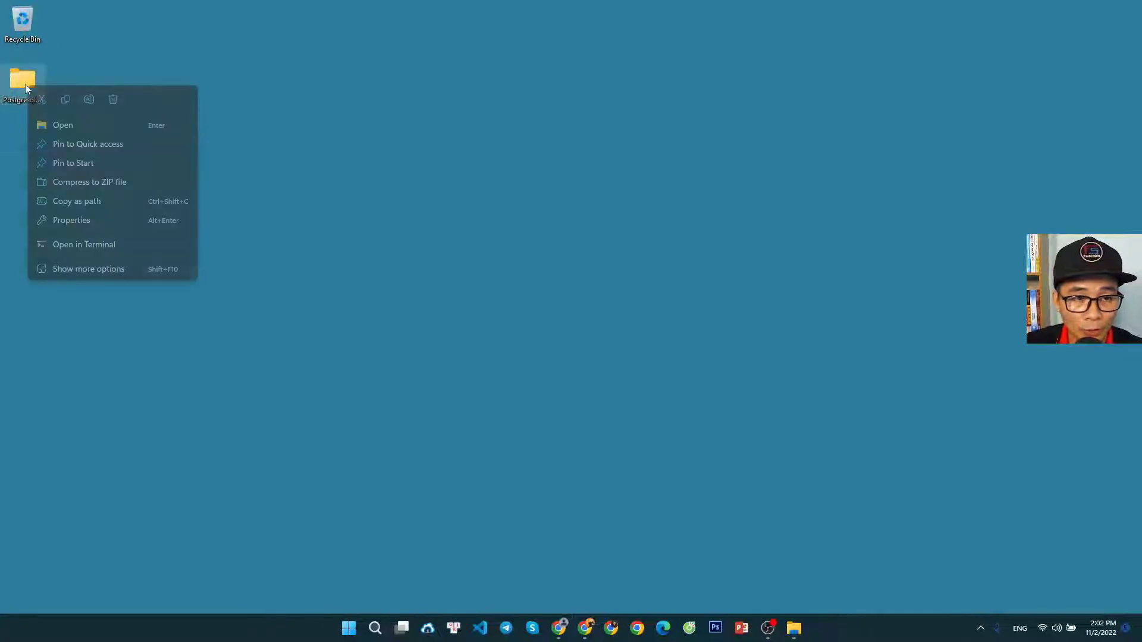
click(93, 271)
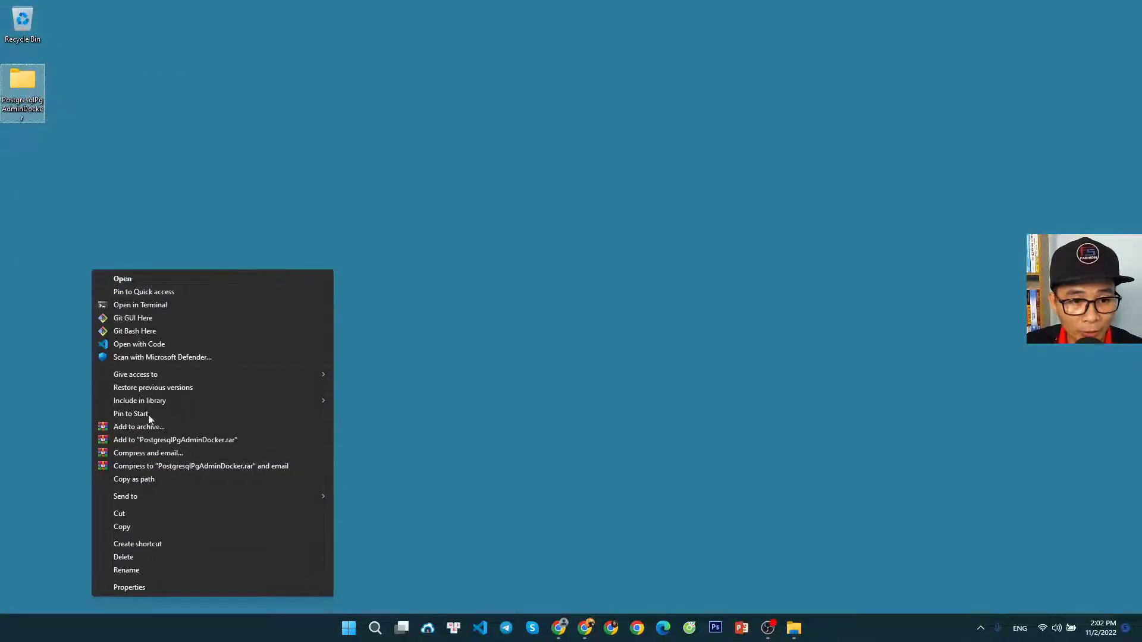
click(148, 344)
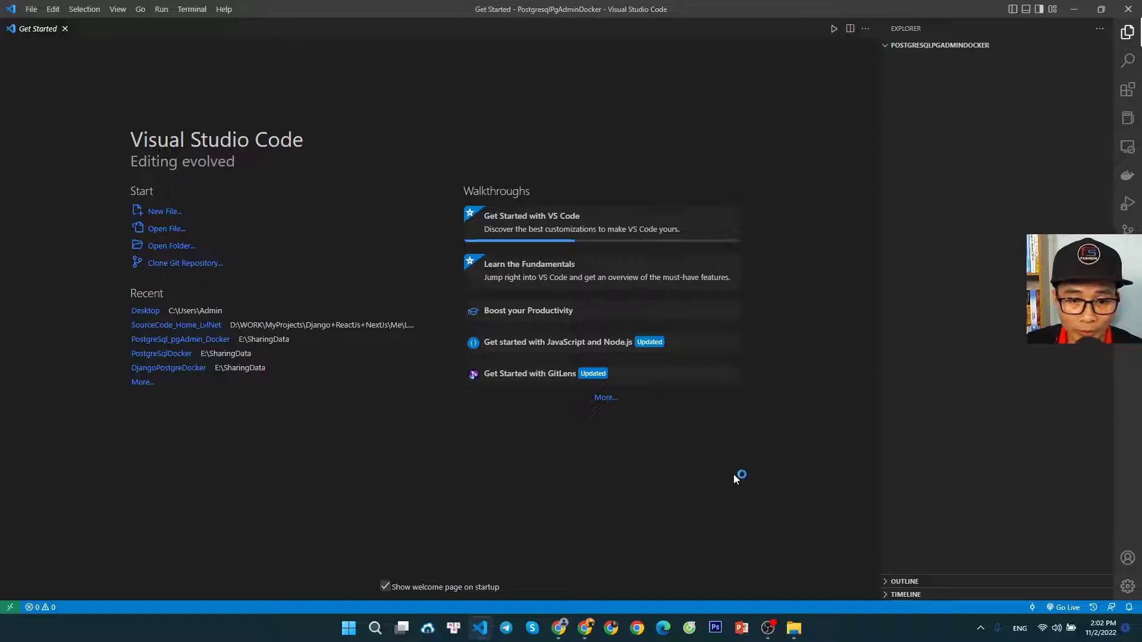
Return to the article in Chrome and review the Step 1 git commands: init, remote add origin, pull and checkout
click(559, 629)
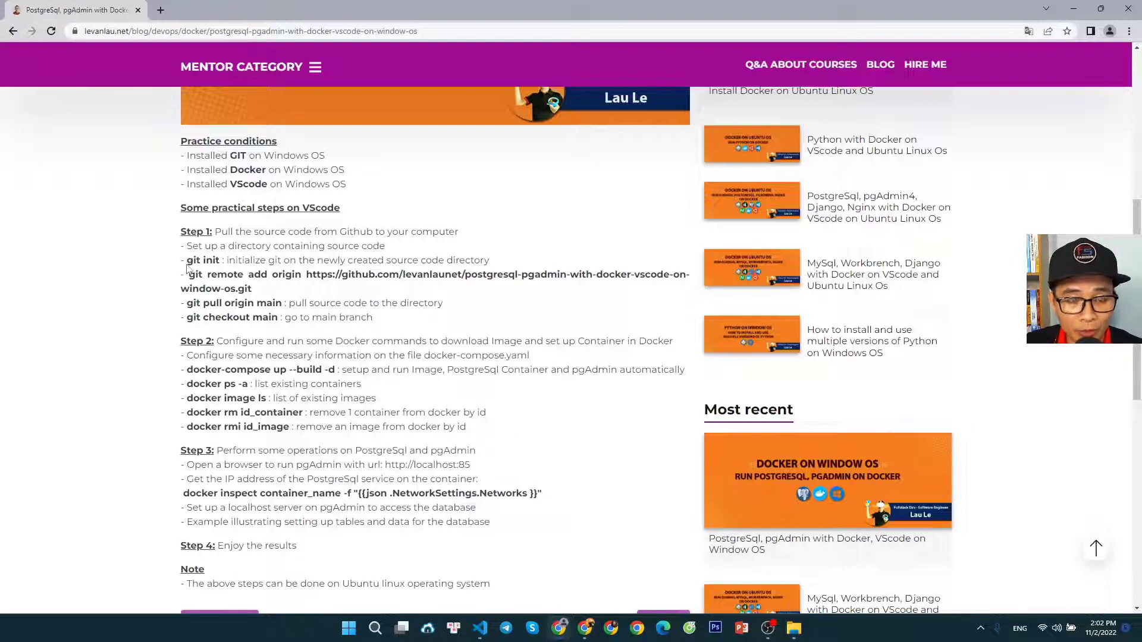
drag(186, 262, 310, 318)
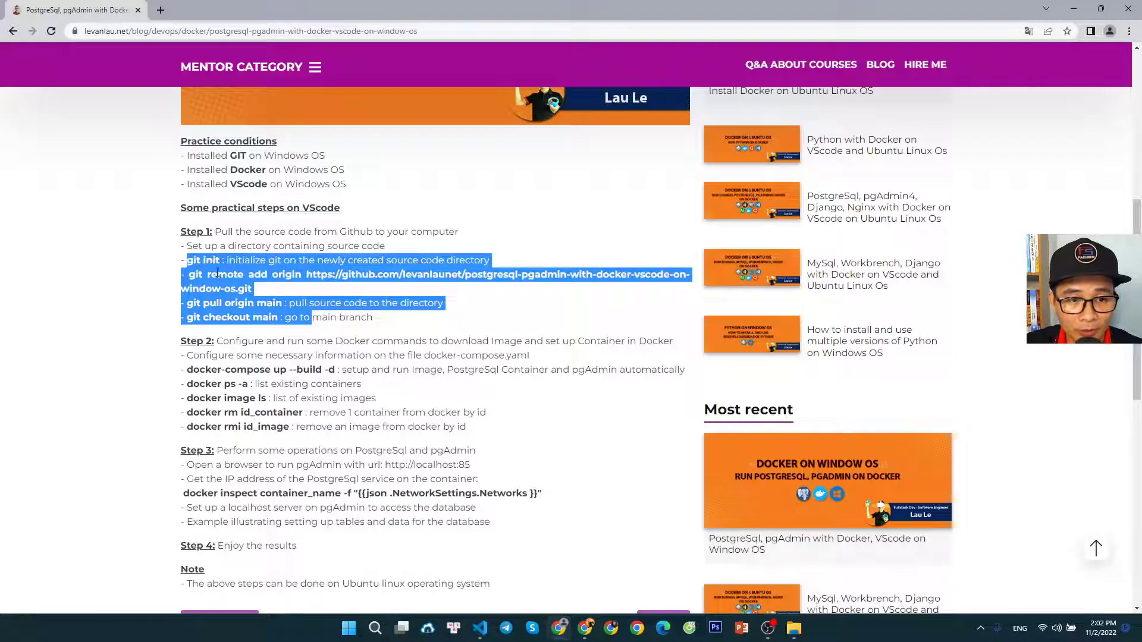
click(218, 261)
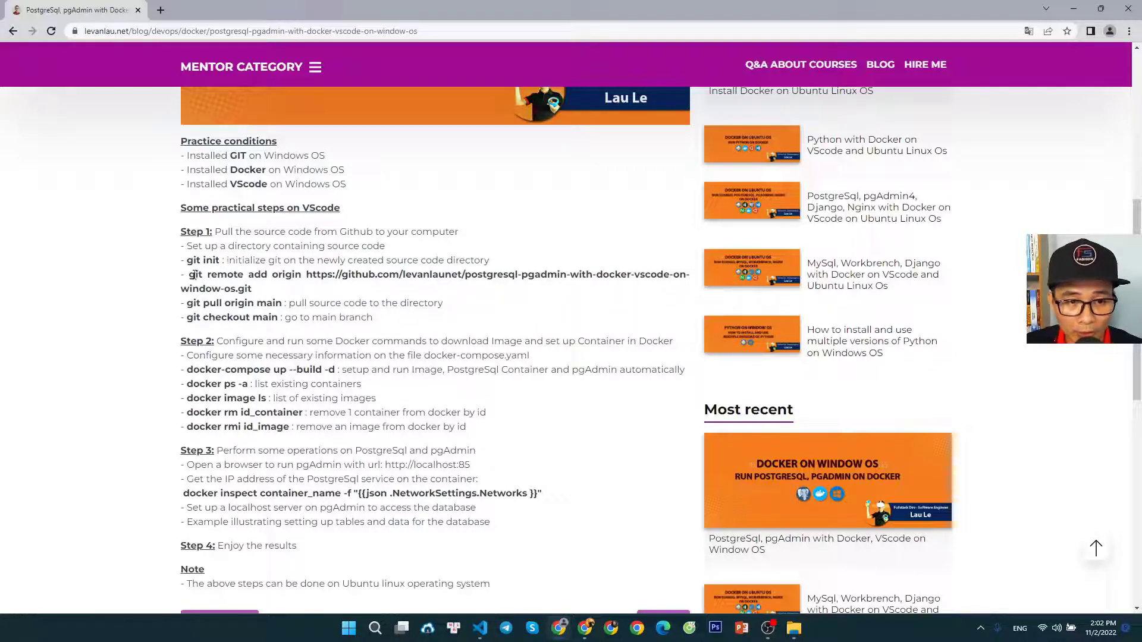
drag(211, 275, 252, 290)
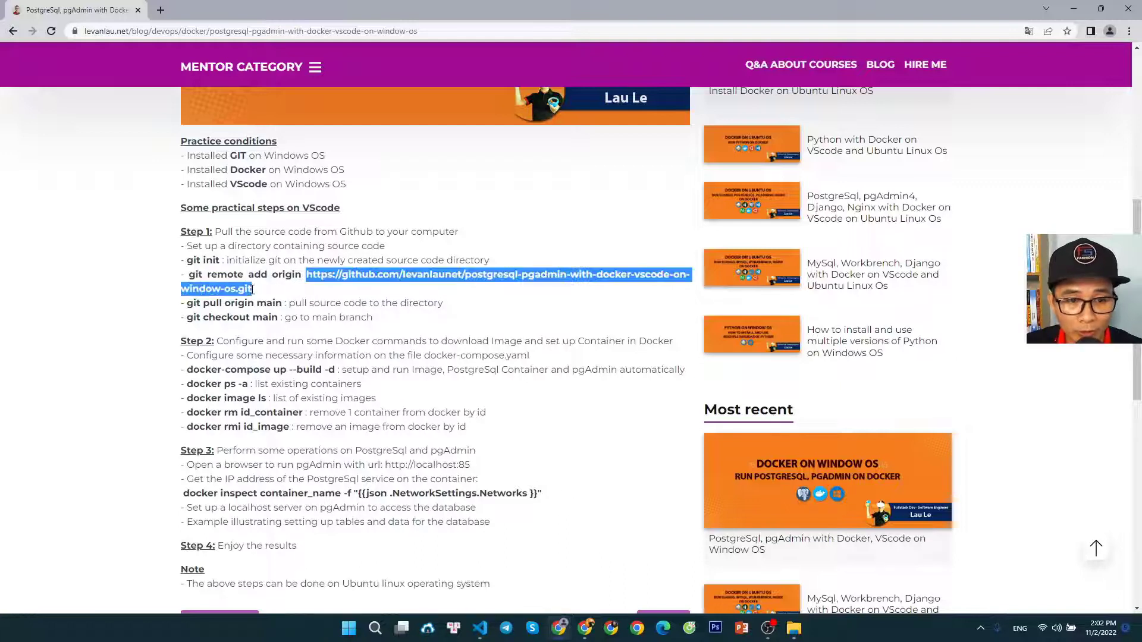
click(280, 296)
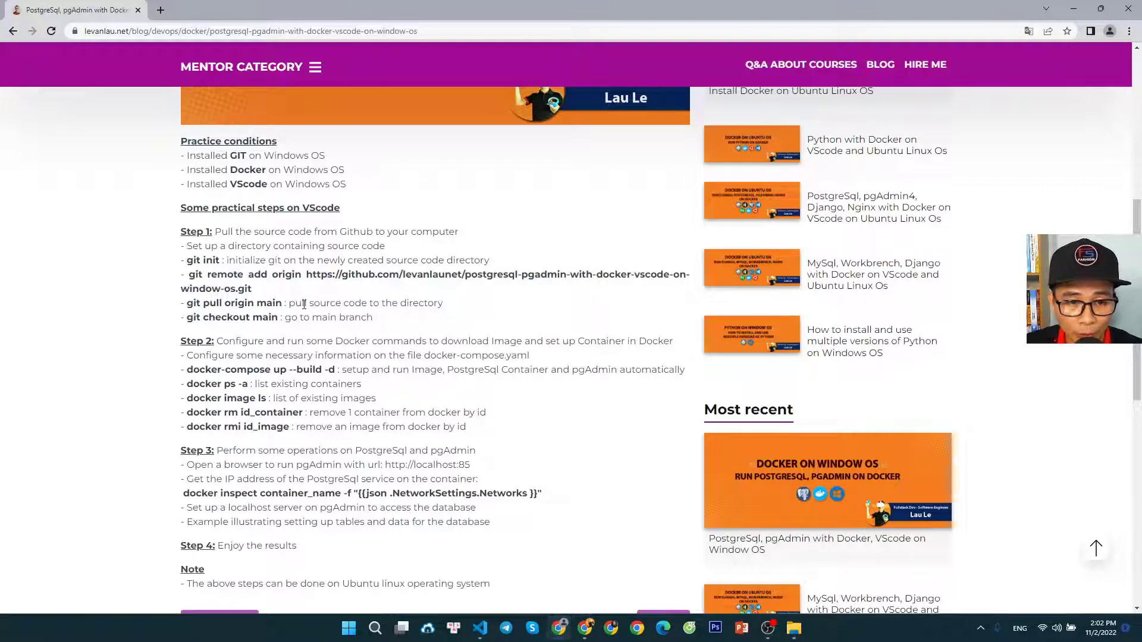
drag(204, 304, 246, 318)
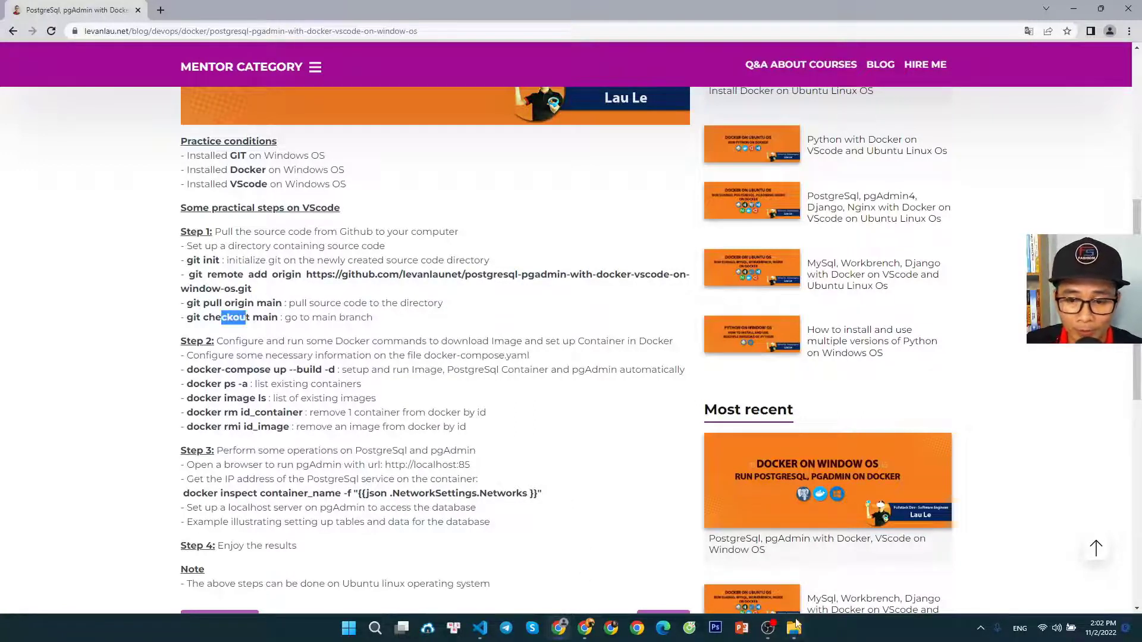
Switch to Visual Studio Code, open a new terminal and initialize a repository in the project folder with git init
click(480, 628)
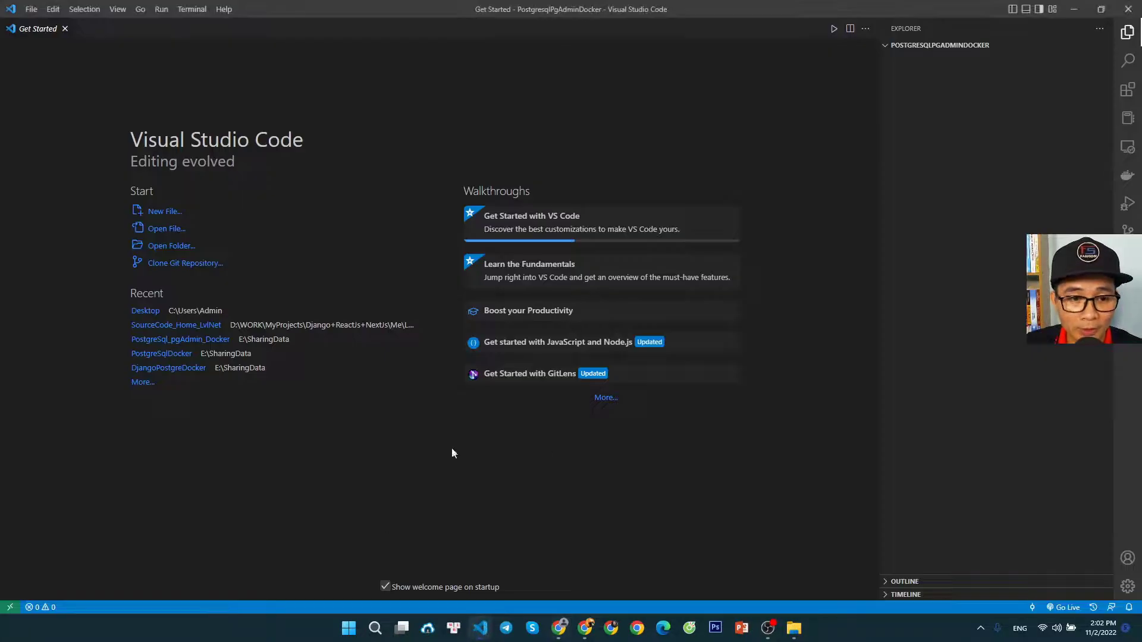
click(192, 8)
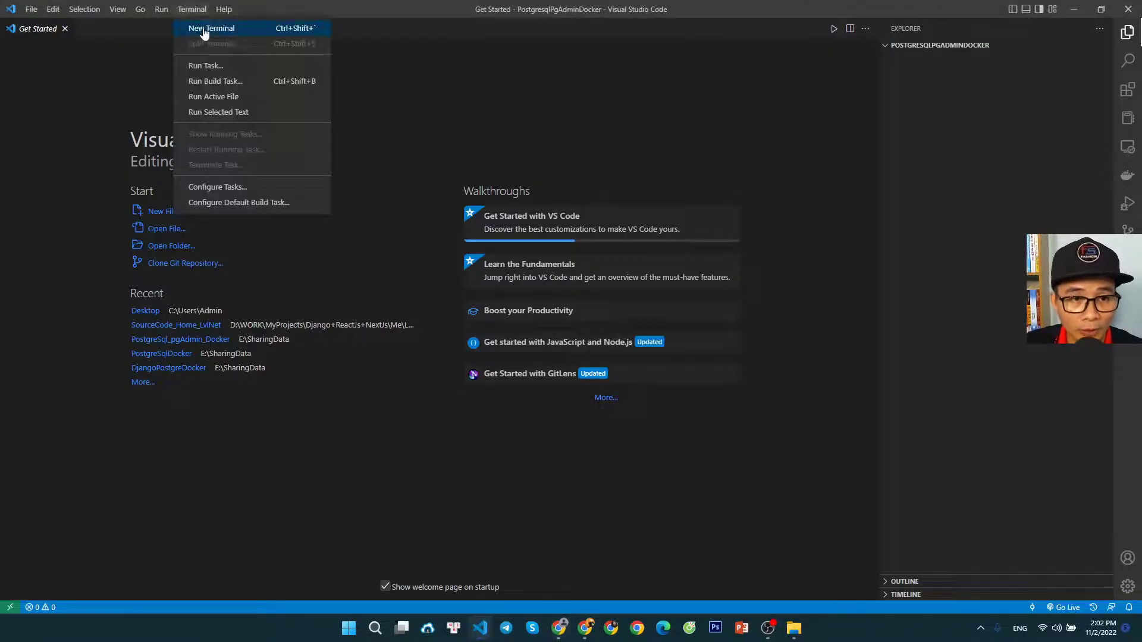
click(204, 30)
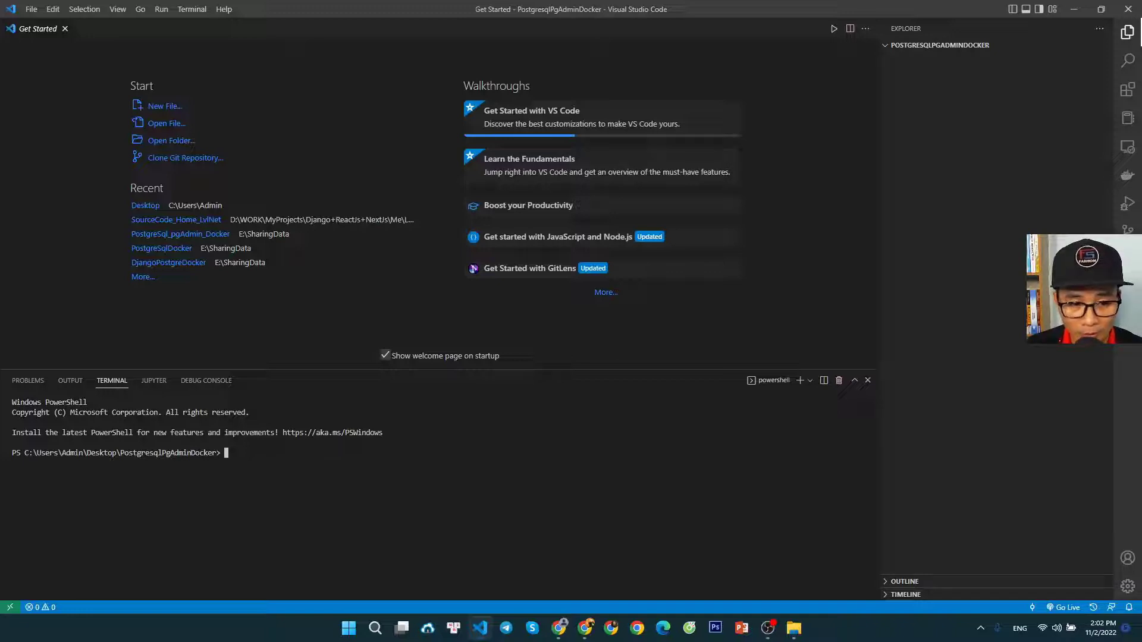
text(git init)
key(Return)
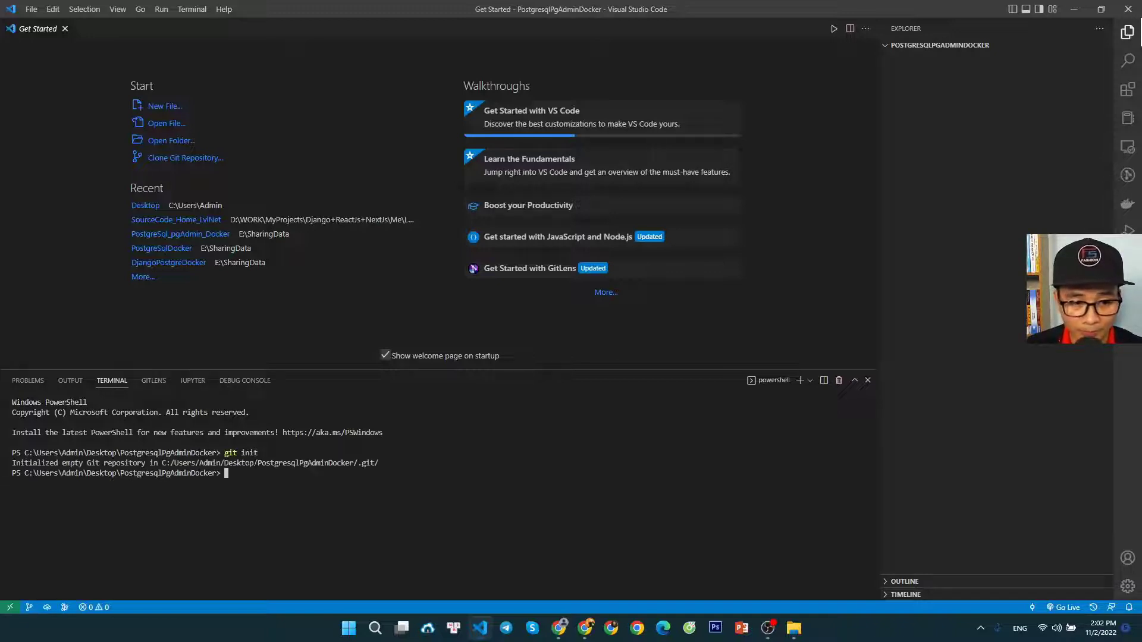
Check the new repository's state with git status
text(git stat)
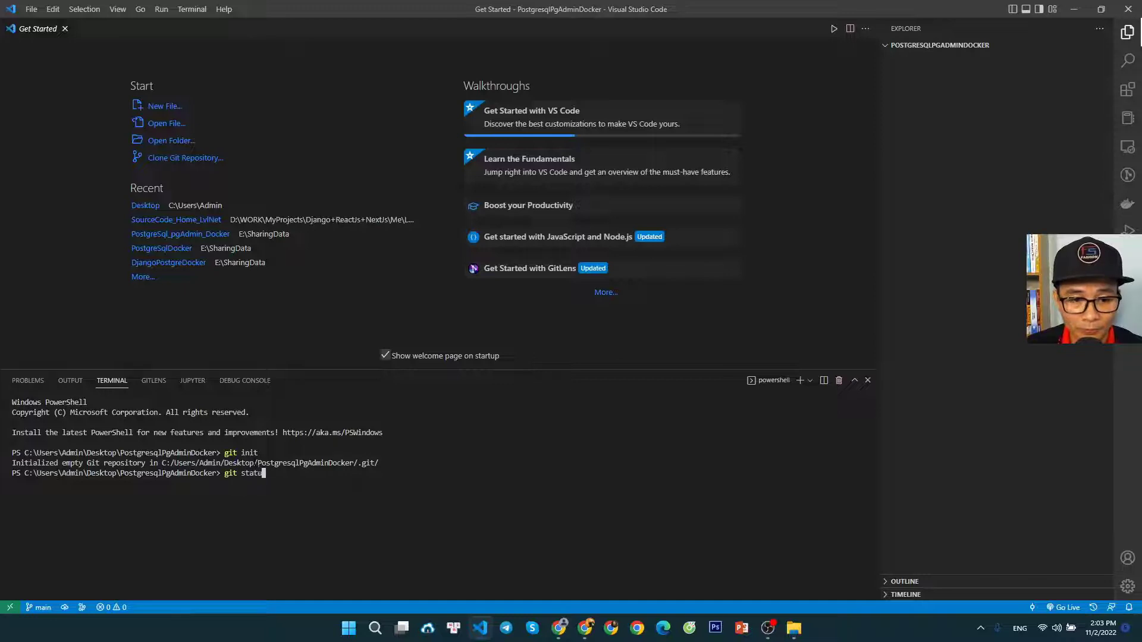
text(us)
key(Return)
Copy the GitHub repository URL from the Step 1 instructions in Chrome and add it as remote origin in the Visual Studio Code terminal
text(git a)
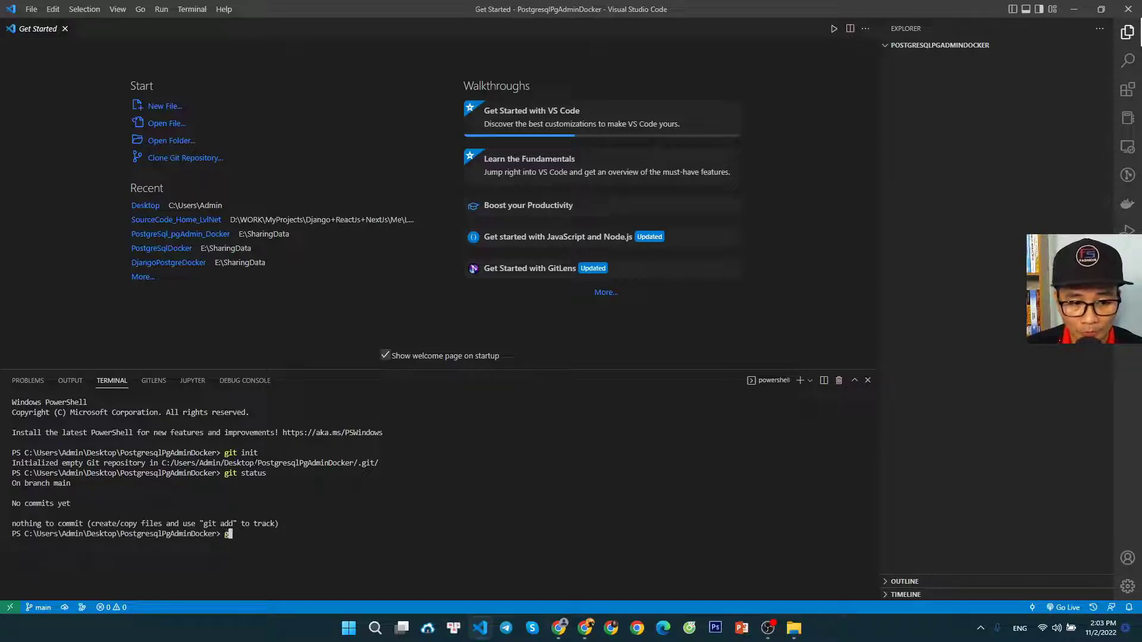
text(emove)
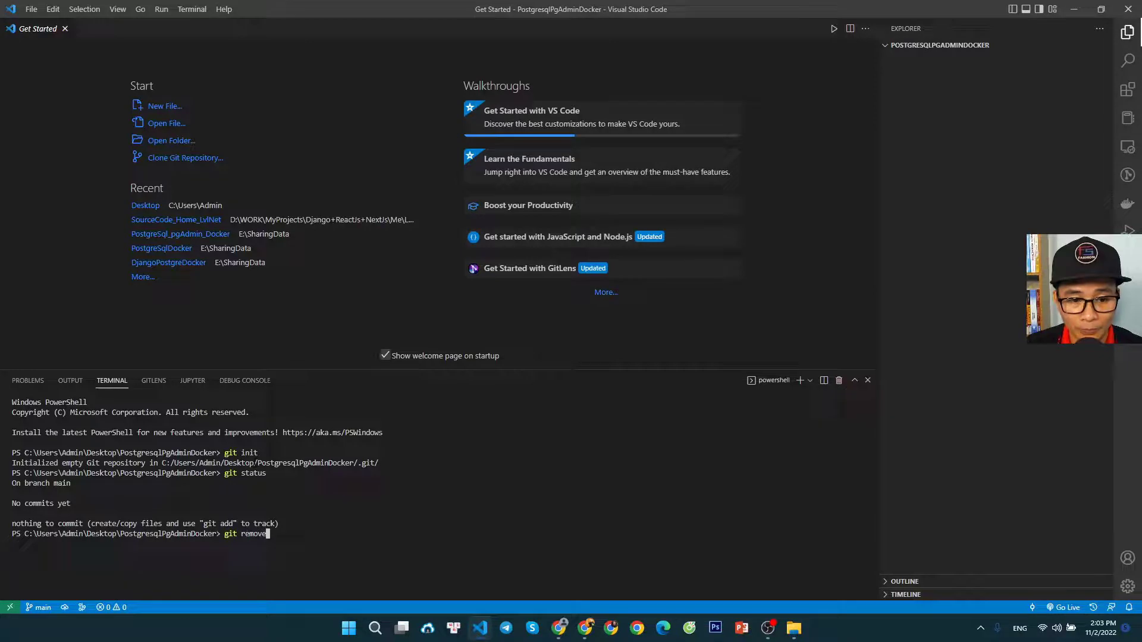
key(BackSpace)
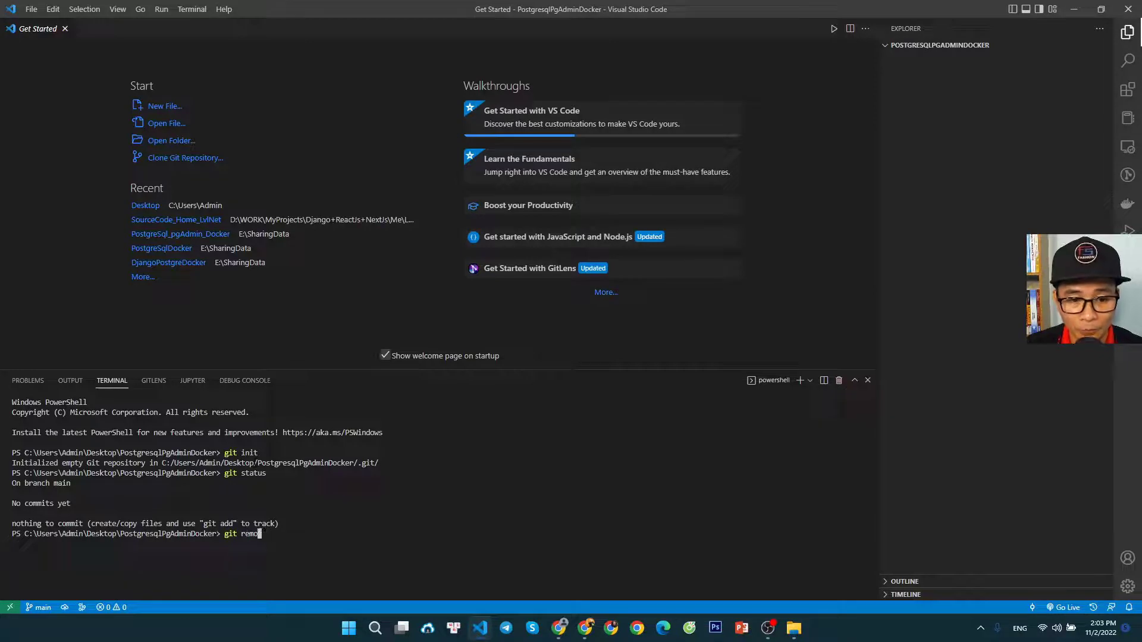
text(te add or)
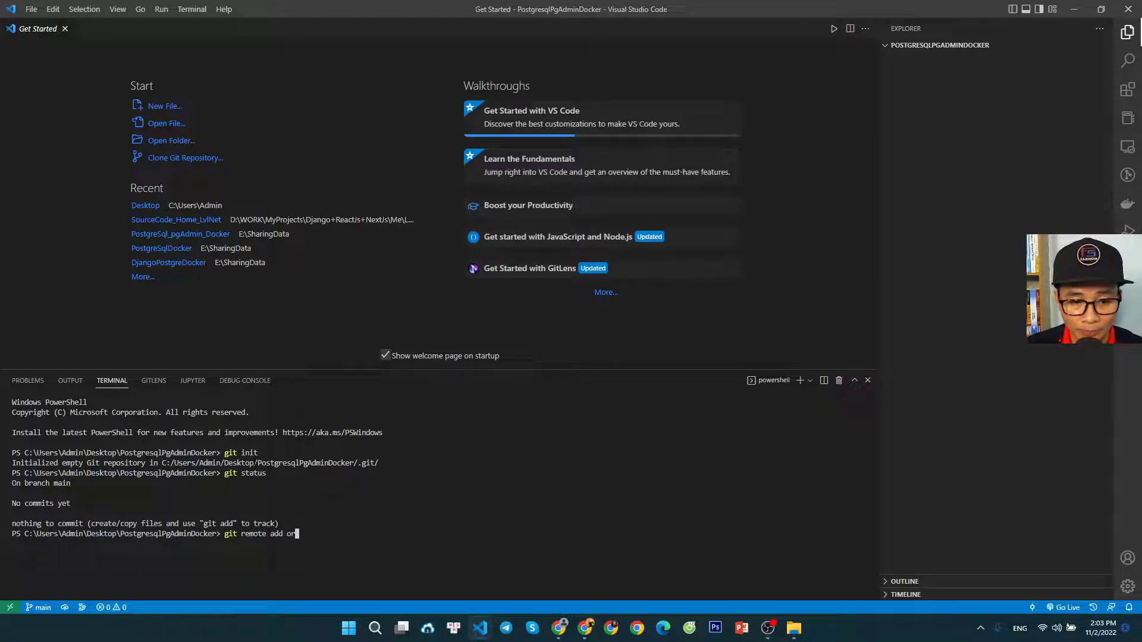
text(igin)
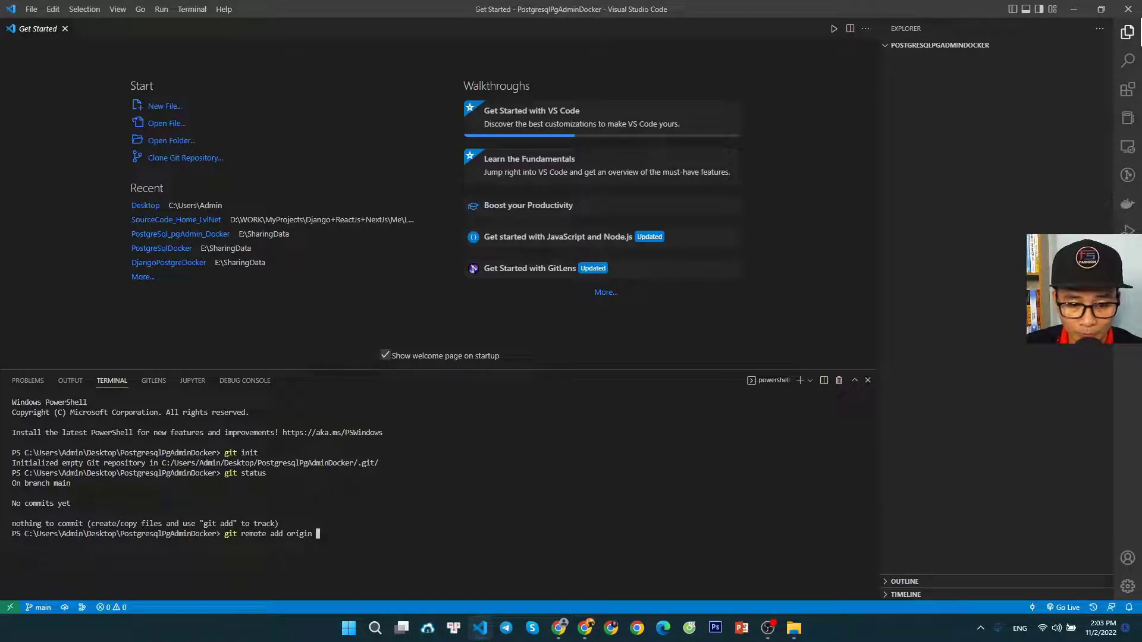
click(559, 628)
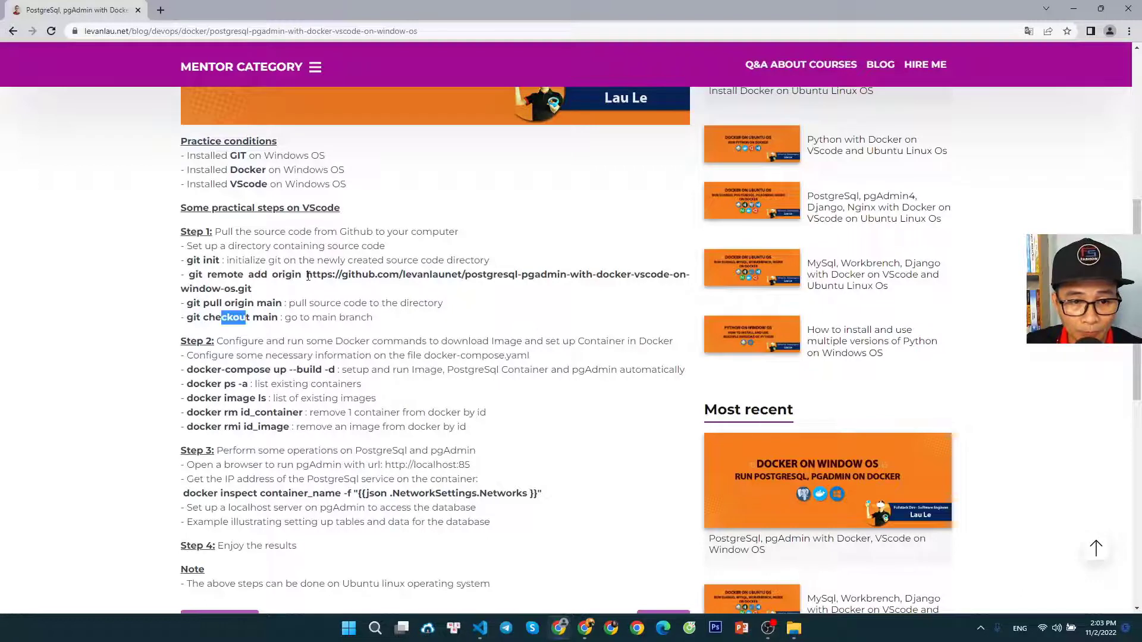
drag(306, 275, 260, 291)
right_click(232, 285)
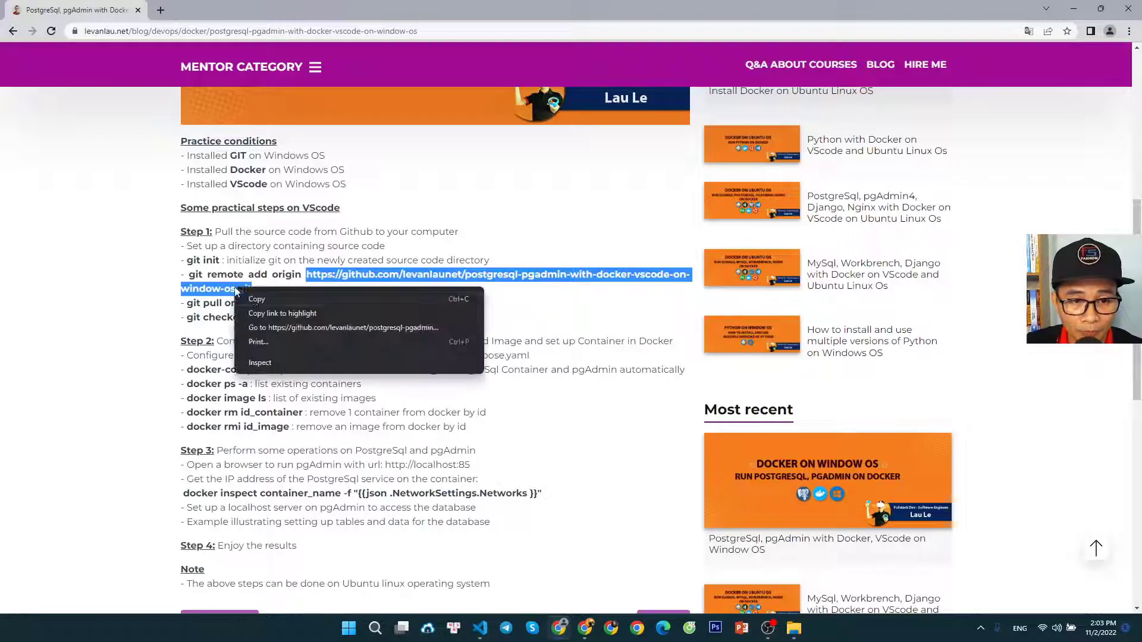
click(256, 297)
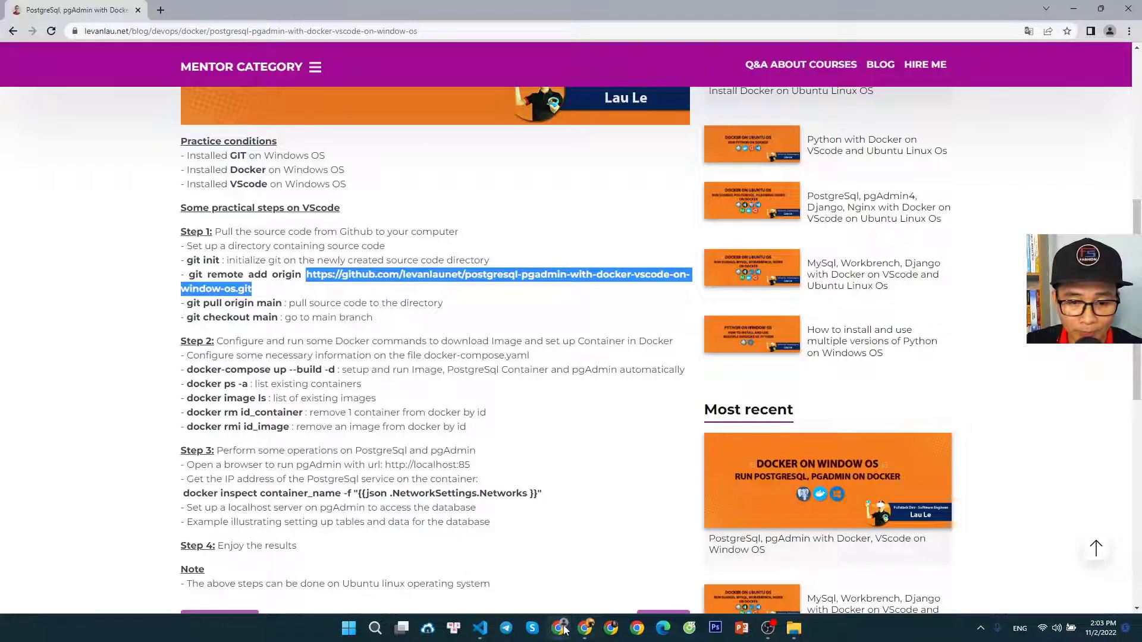
click(480, 628)
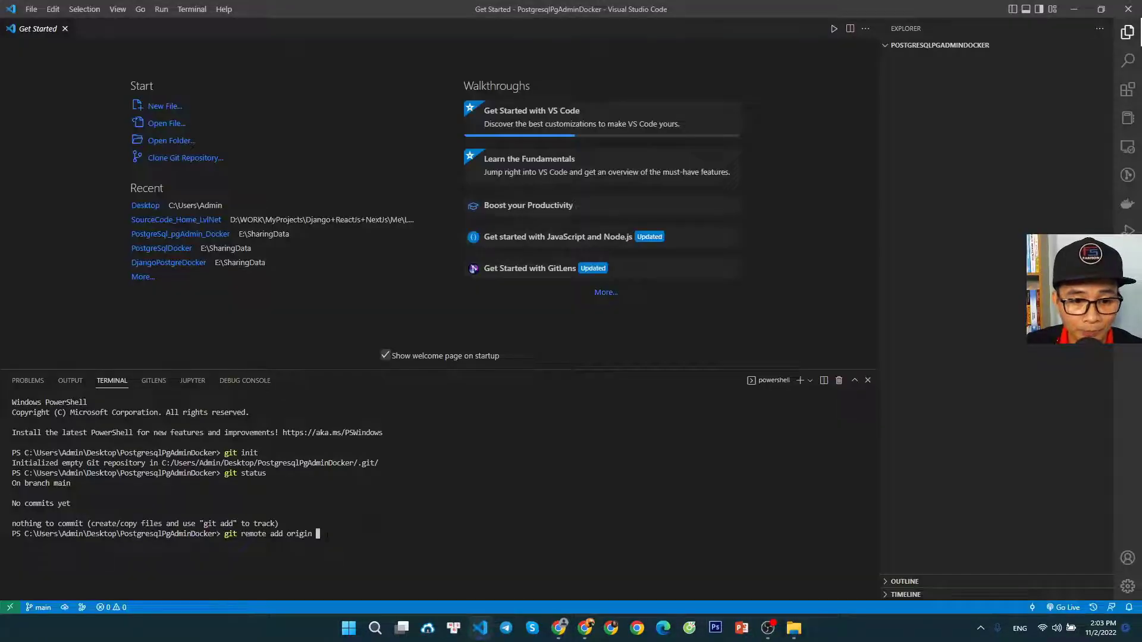
key(ctrl+v)
key(Return)
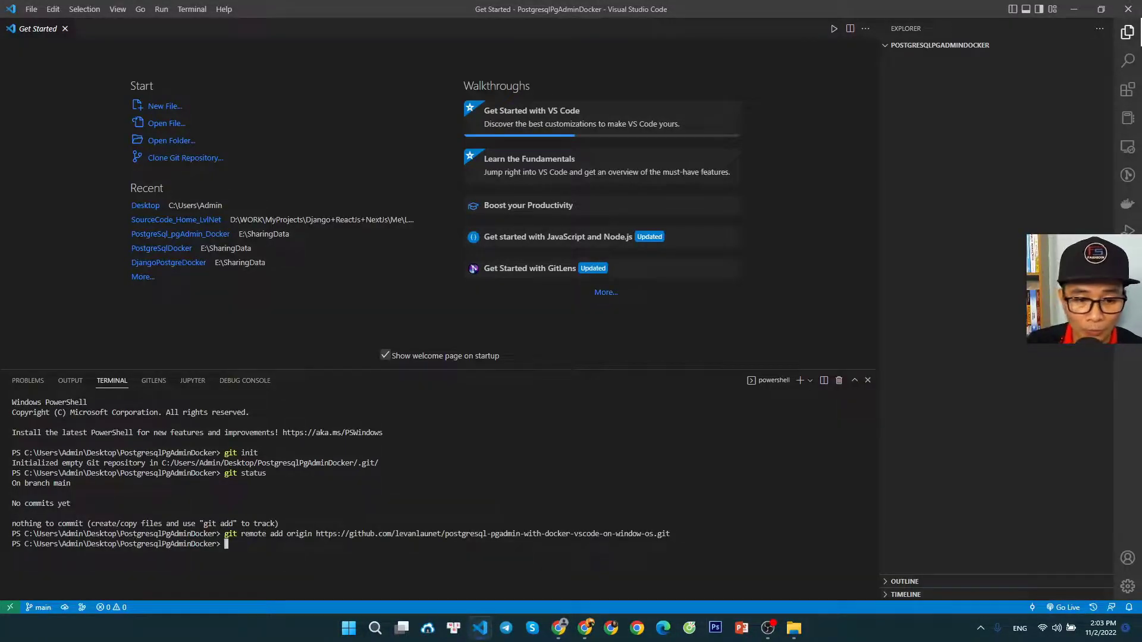
List the repository's configured remotes with git remote -v and check the fetch and push URLs
text(git remo)
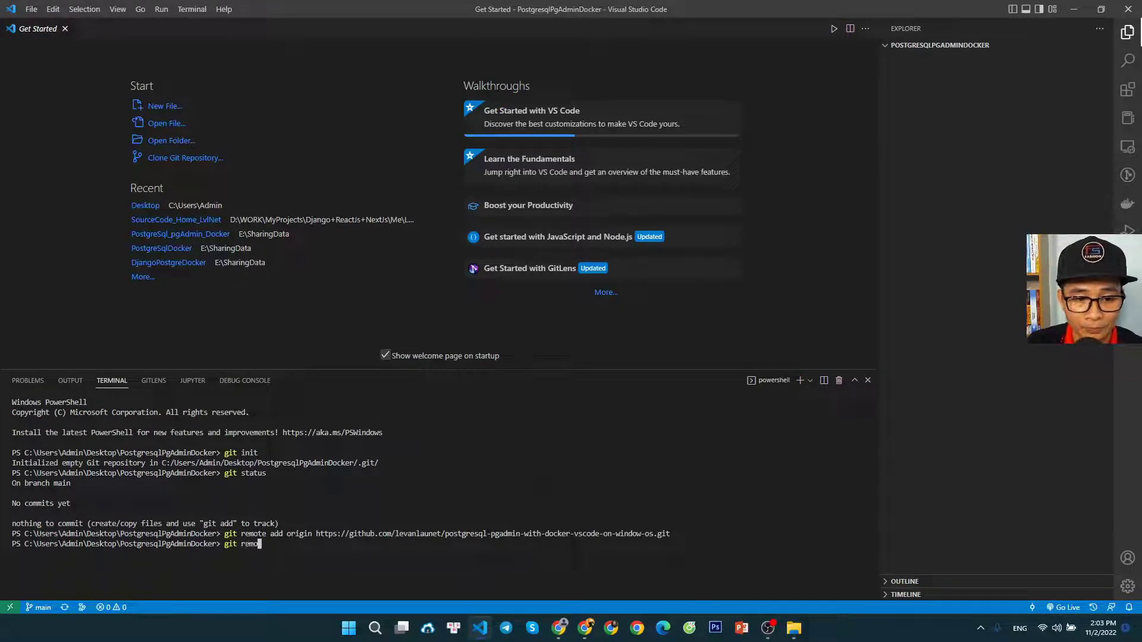
text(te -v)
key(Return)
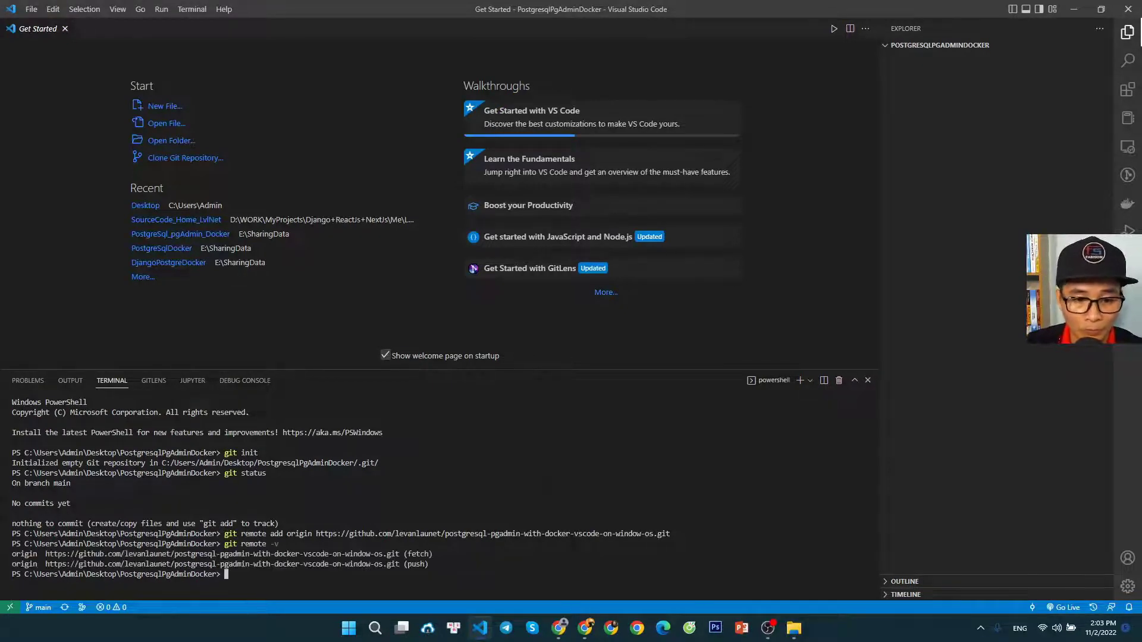
drag(433, 564, 11, 554)
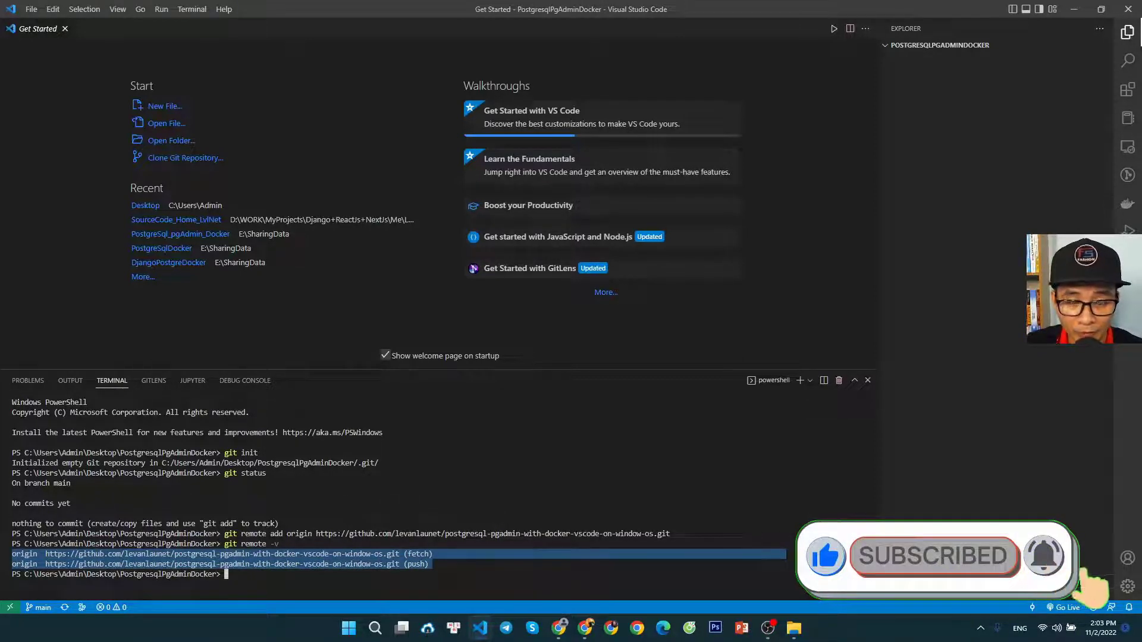
click(255, 574)
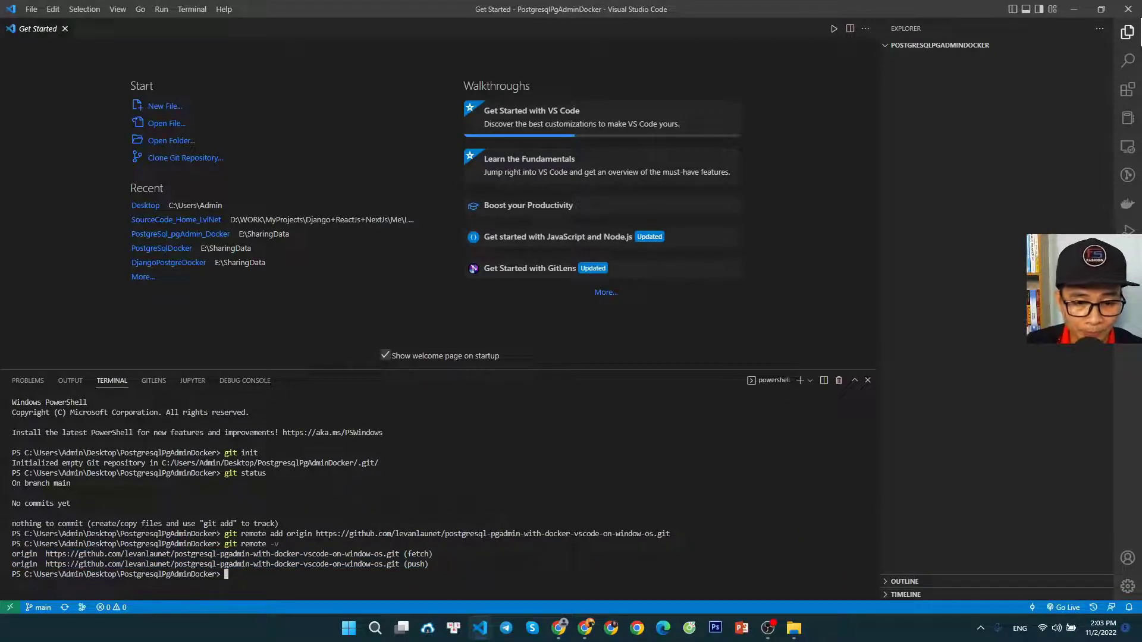
Pull the source code into the project folder with git pull origin main
text(git p)
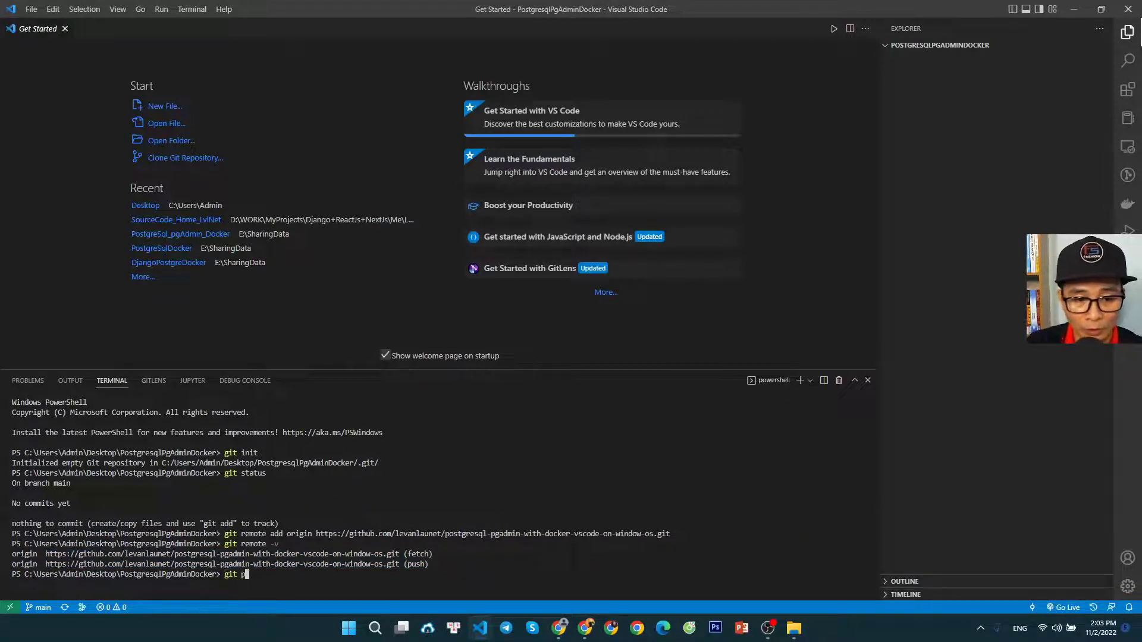
text(ull onigin )
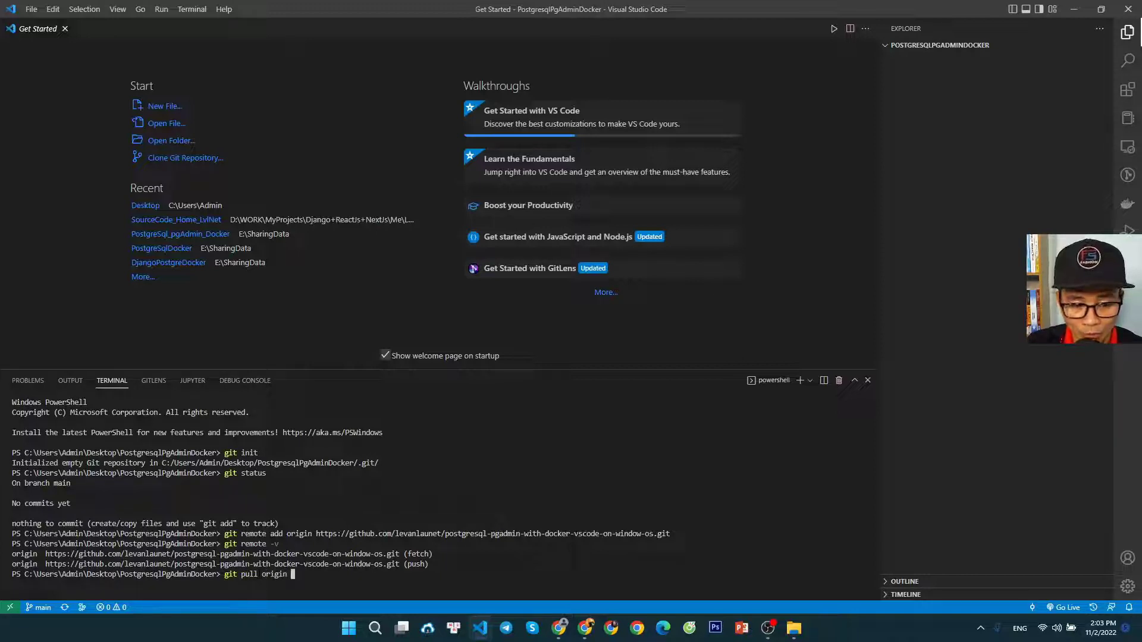
text(main)
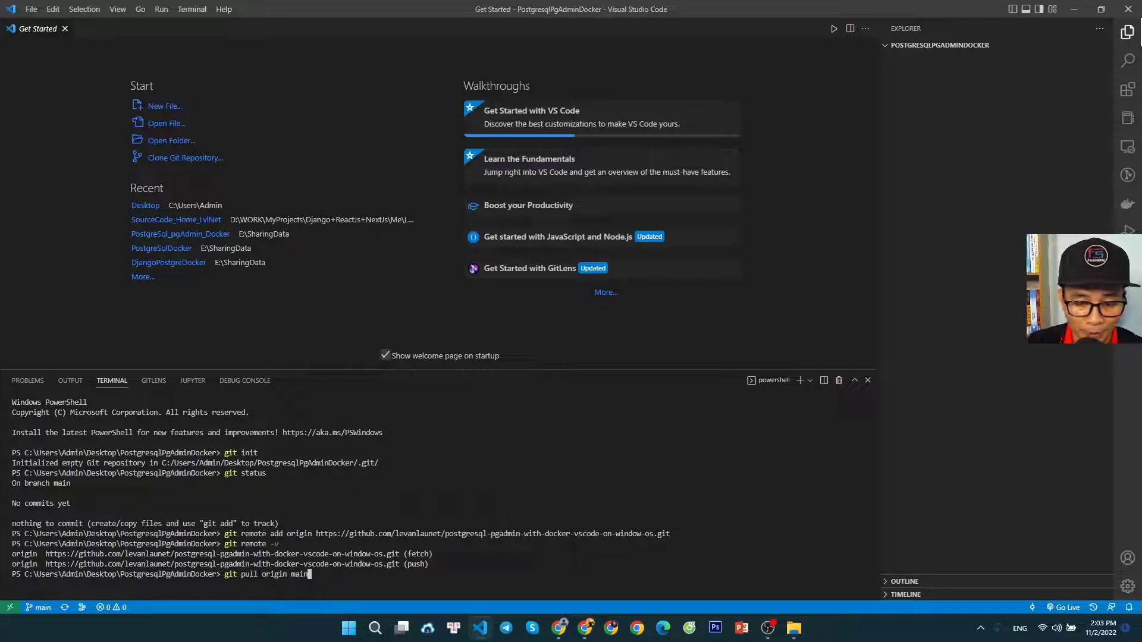
key(Return)
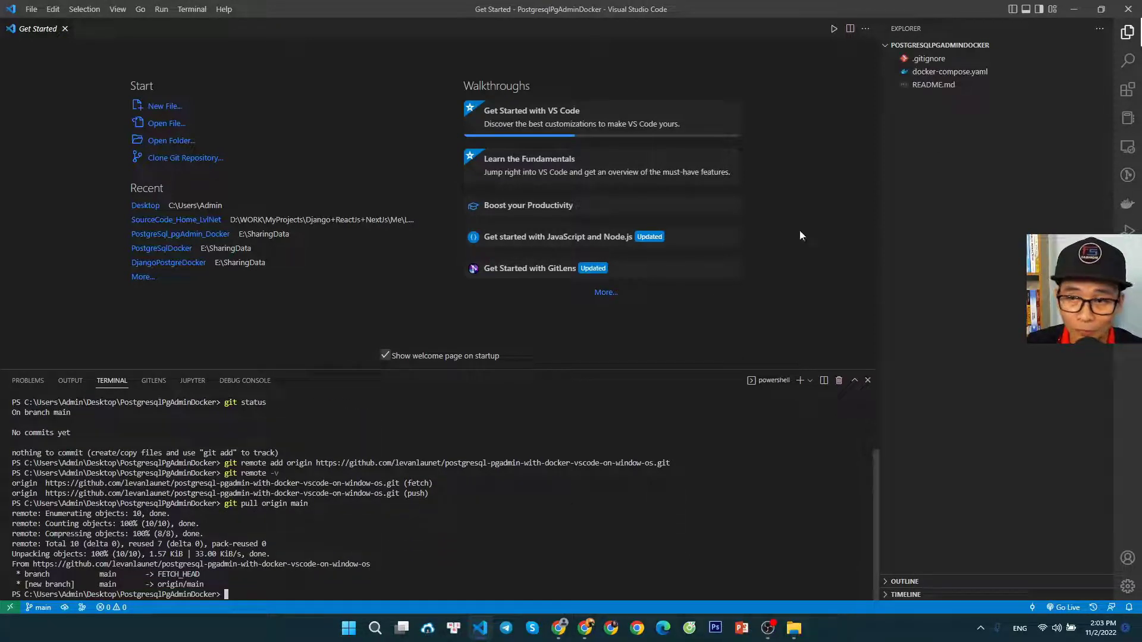
click(955, 122)
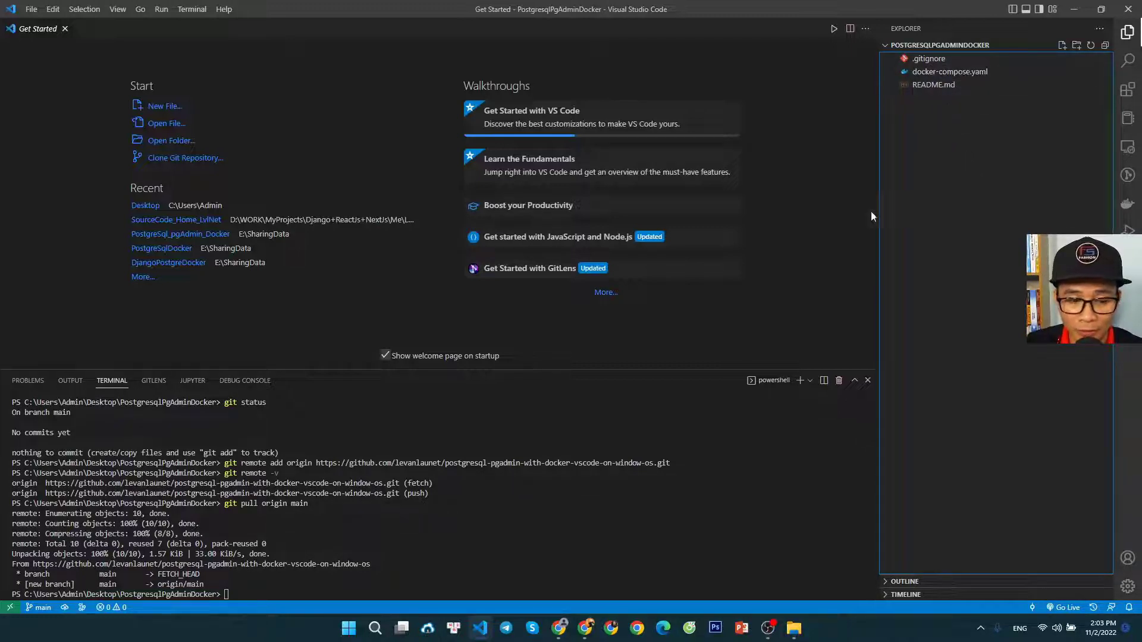
Switch the repository to the main branch with git checkout main
click(255, 595)
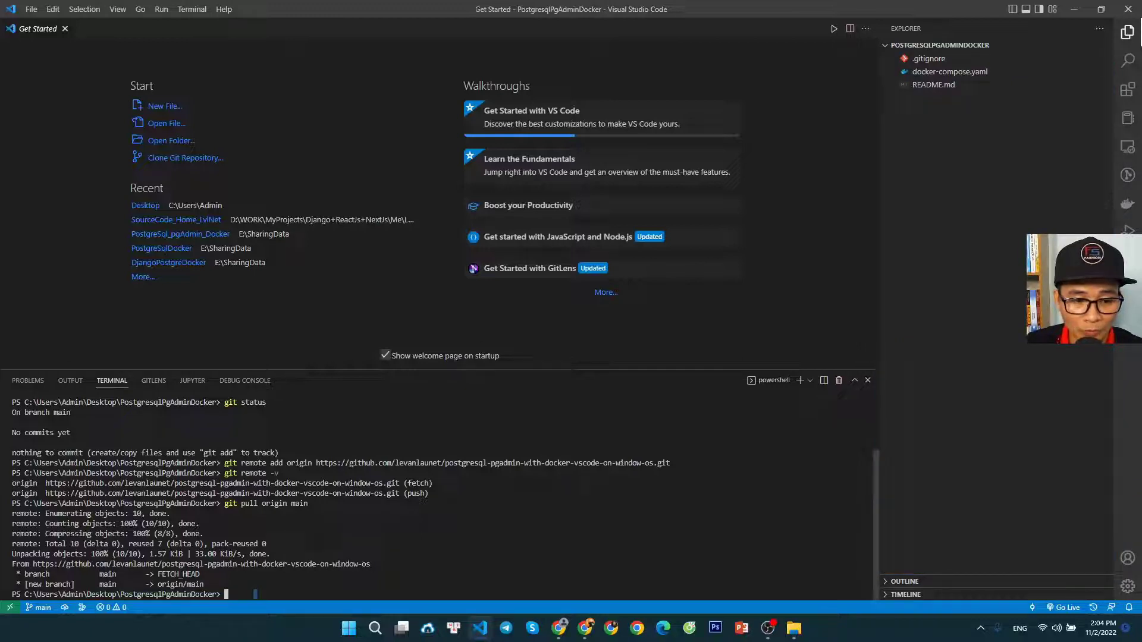
text(git checkout m)
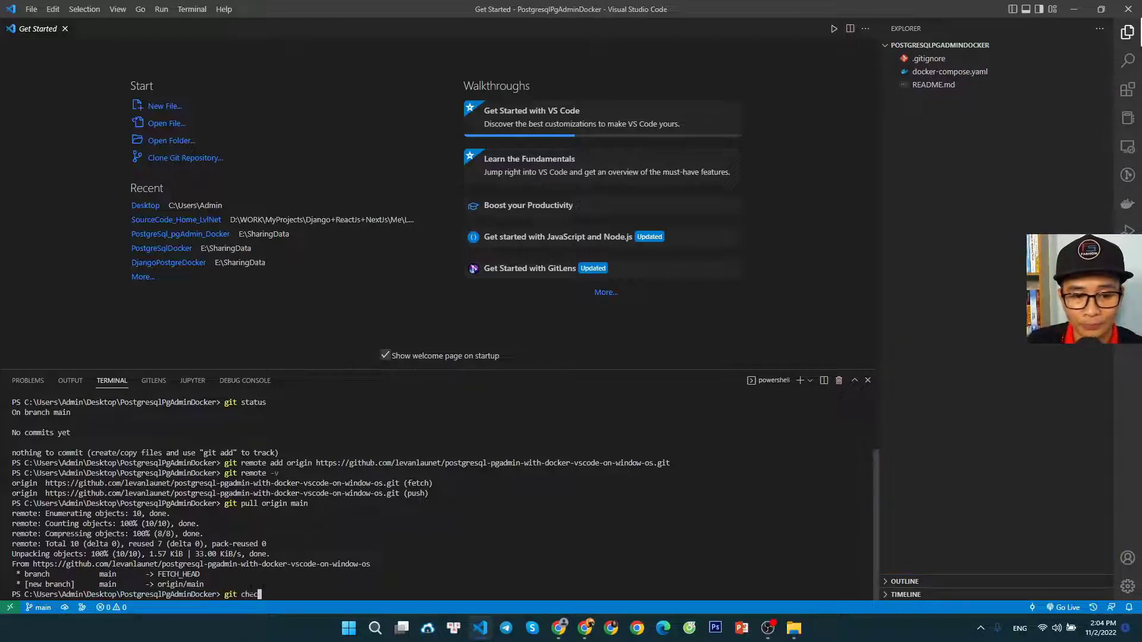
text(ain)
key(Return)
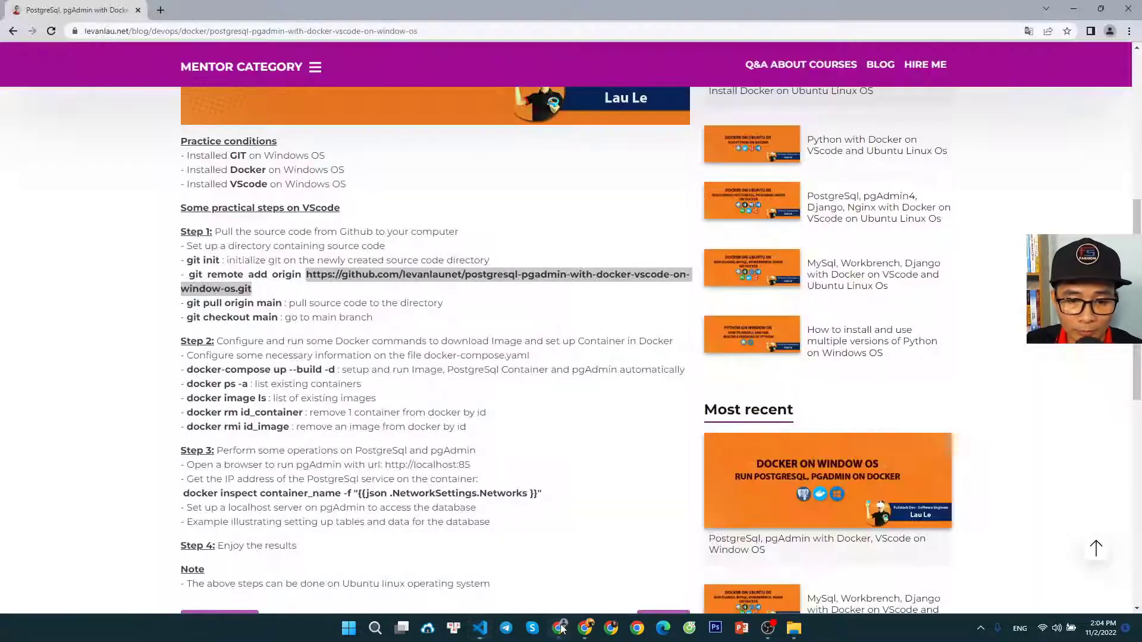
Return to the article in Chrome, recap Step 1 and read the Step 2 instructions on configuring docker-compose.yaml
click(560, 628)
click(295, 320)
drag(373, 320, 183, 233)
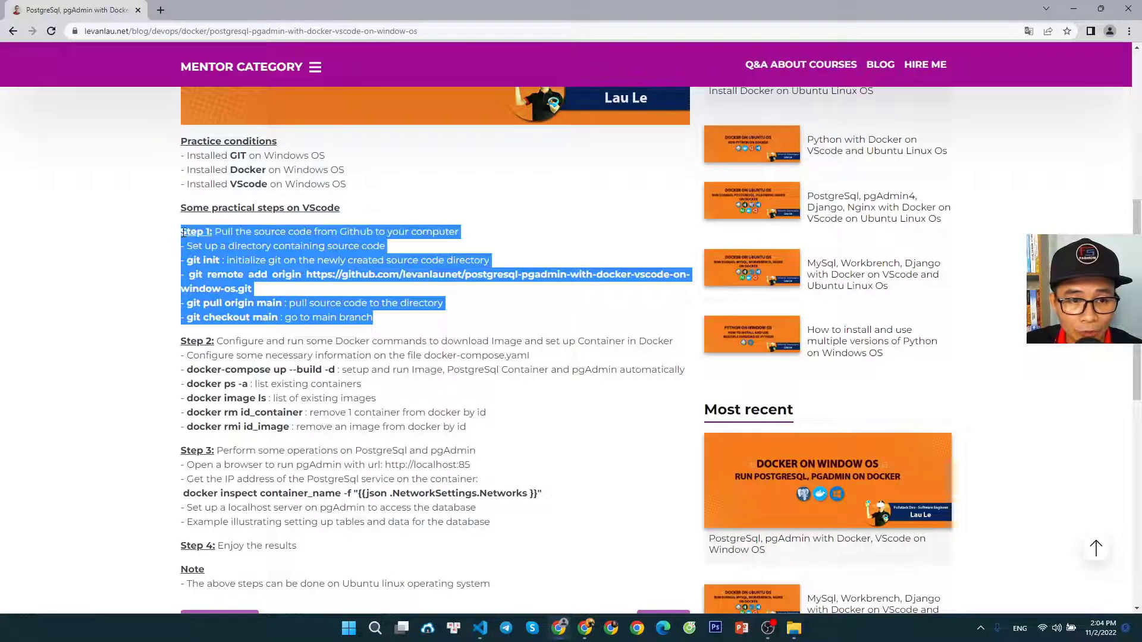
click(140, 258)
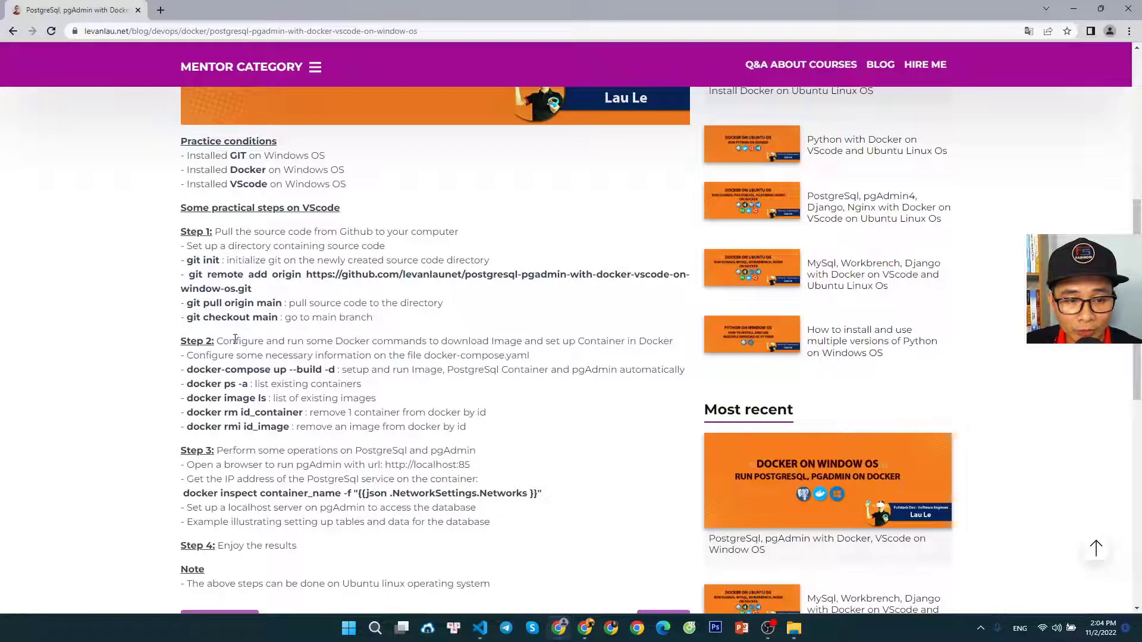
drag(230, 342, 291, 342)
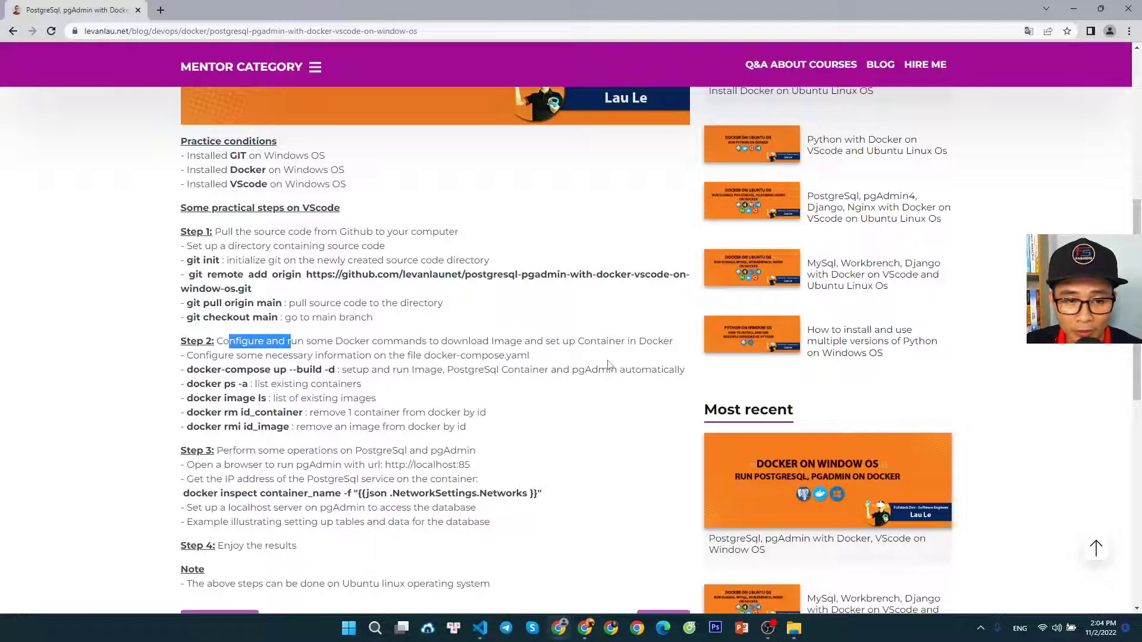
drag(187, 356, 532, 357)
click(543, 416)
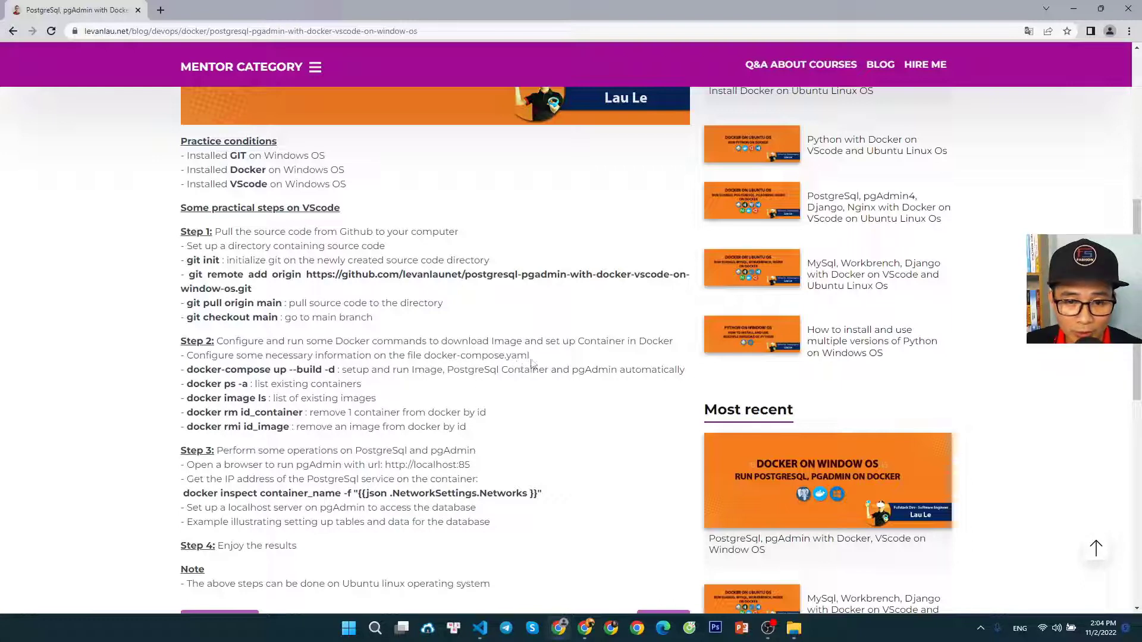
drag(529, 355, 429, 359)
click(536, 381)
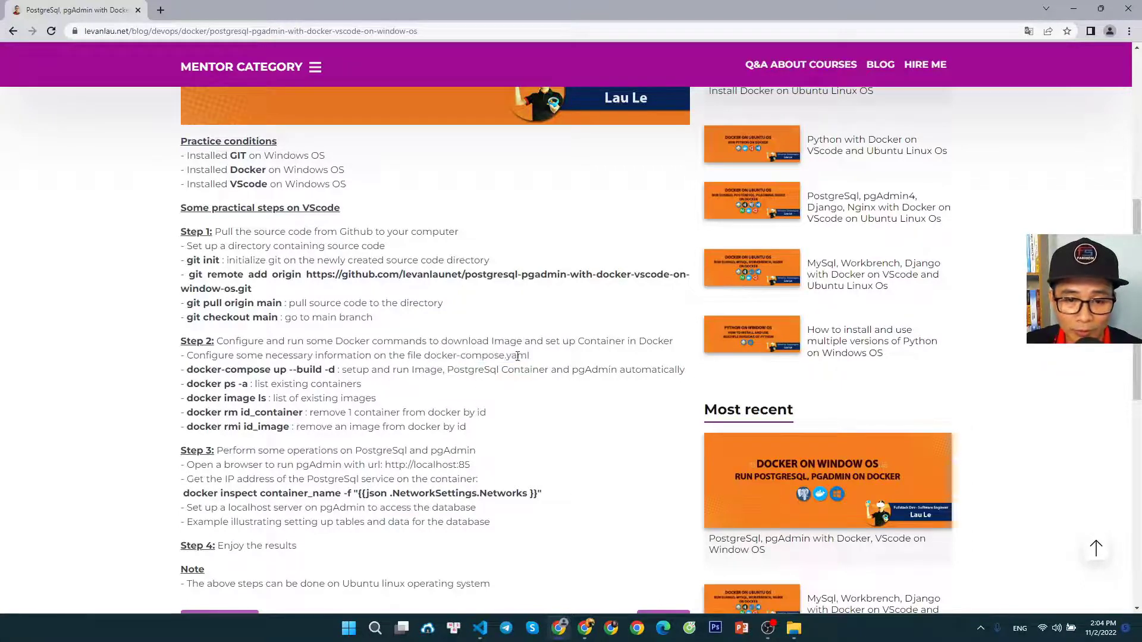
Switch to Visual Studio Code, open docker-compose.yaml and examine its db and pgadmin service definitions
click(480, 628)
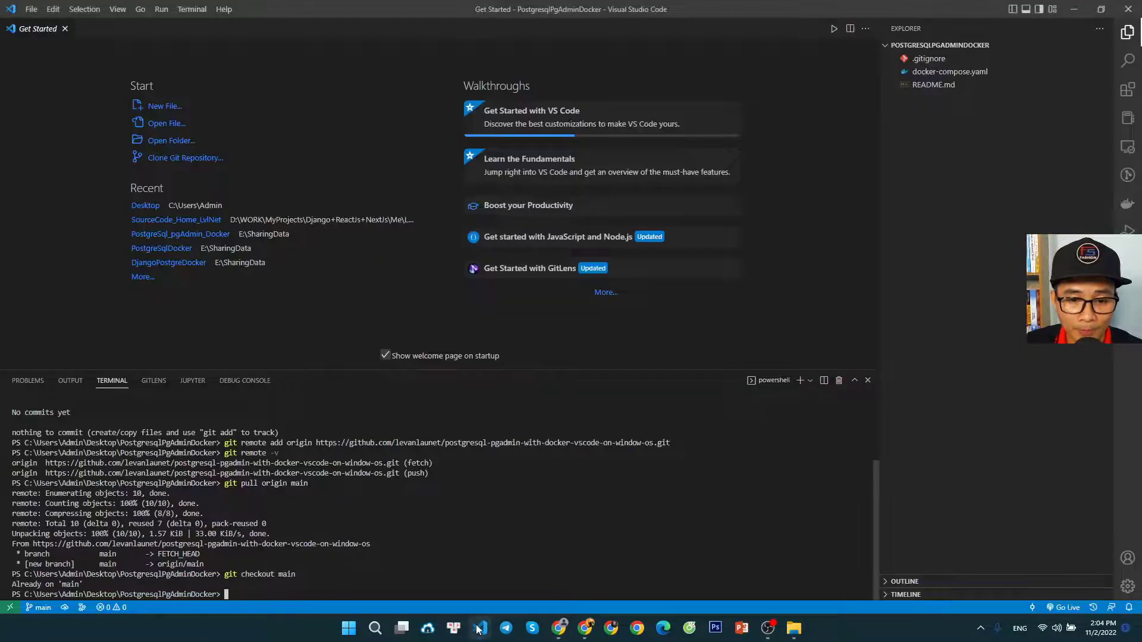
click(949, 73)
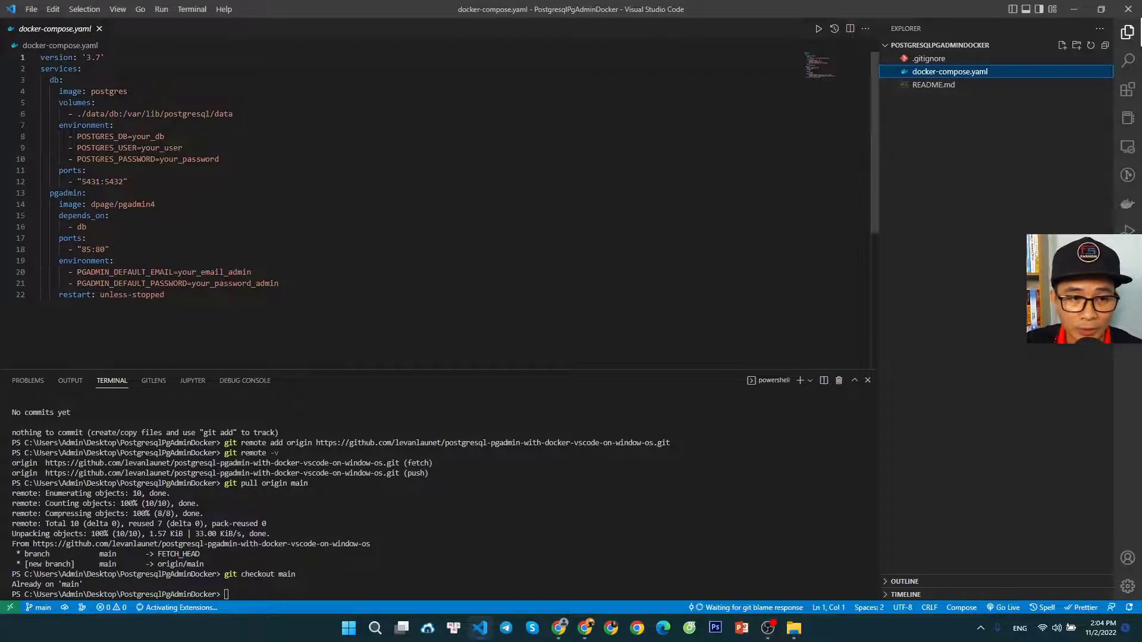
click(271, 179)
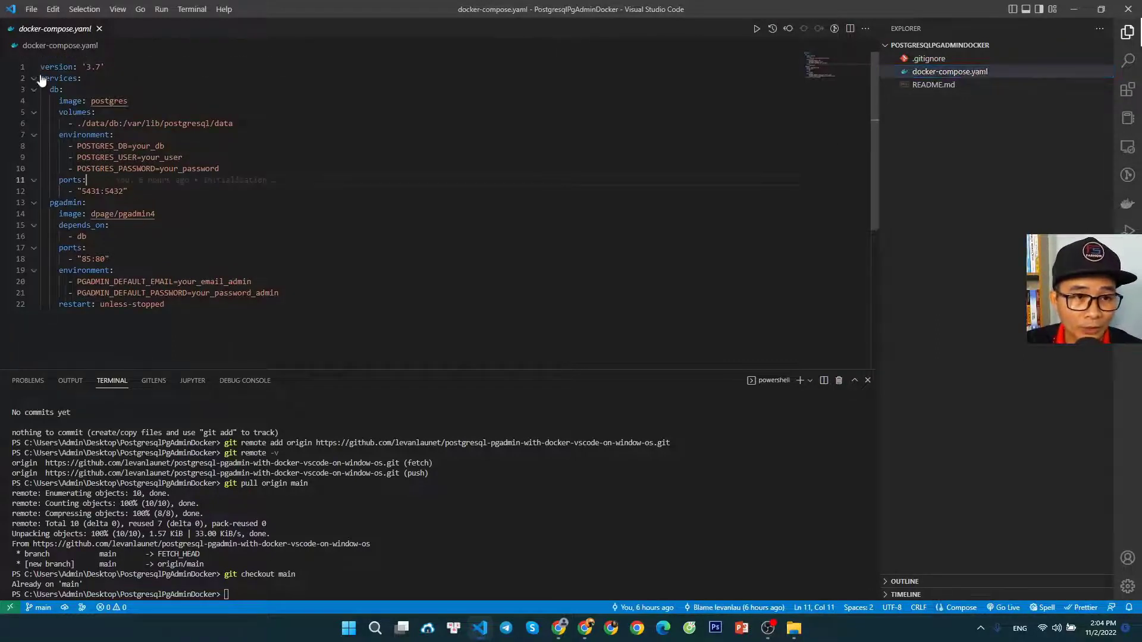
drag(41, 67, 226, 303)
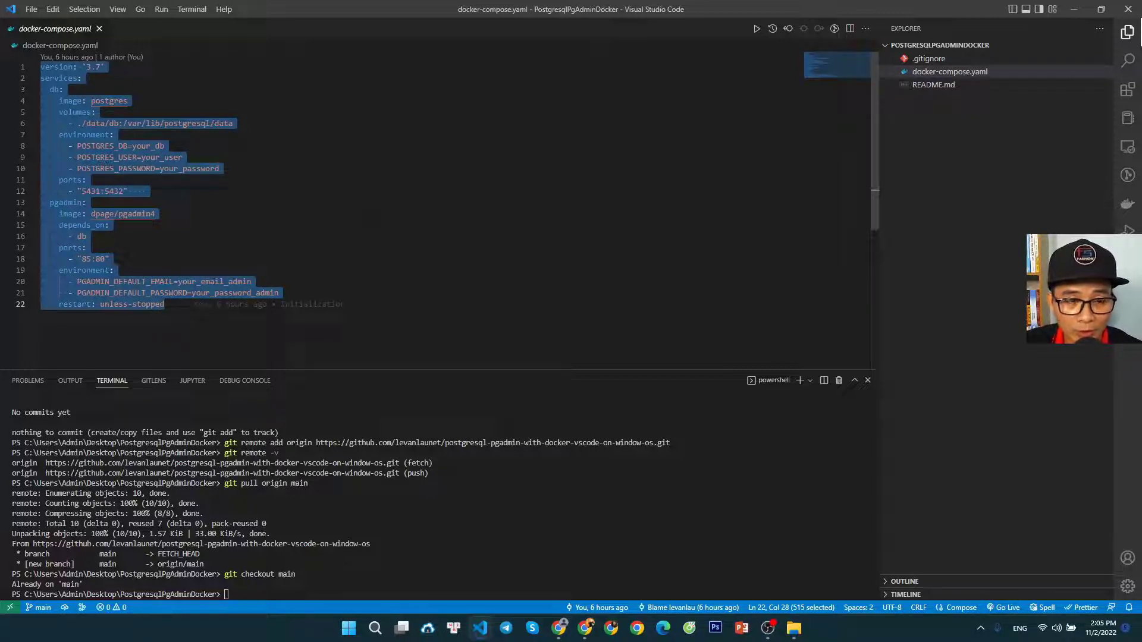
click(88, 237)
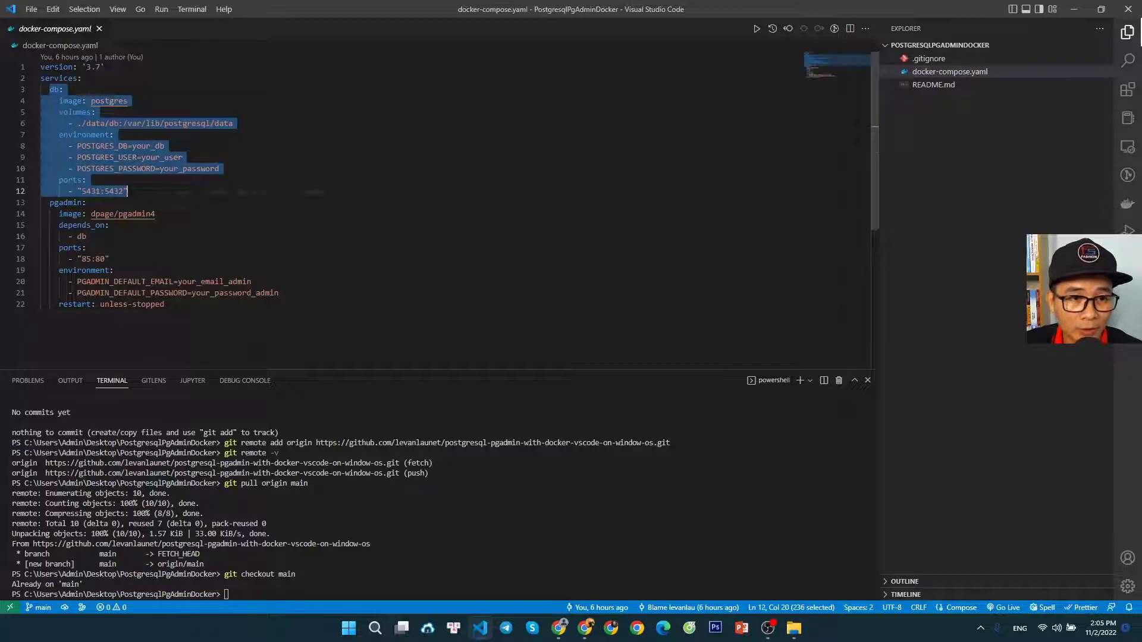
drag(50, 90, 143, 192)
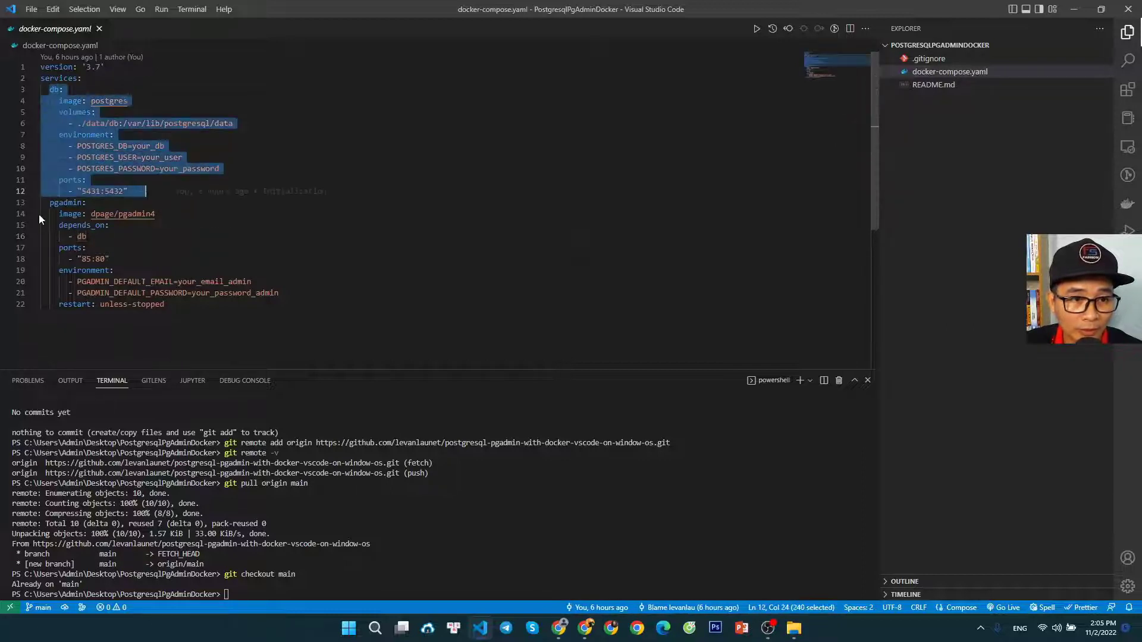
drag(50, 203, 165, 305)
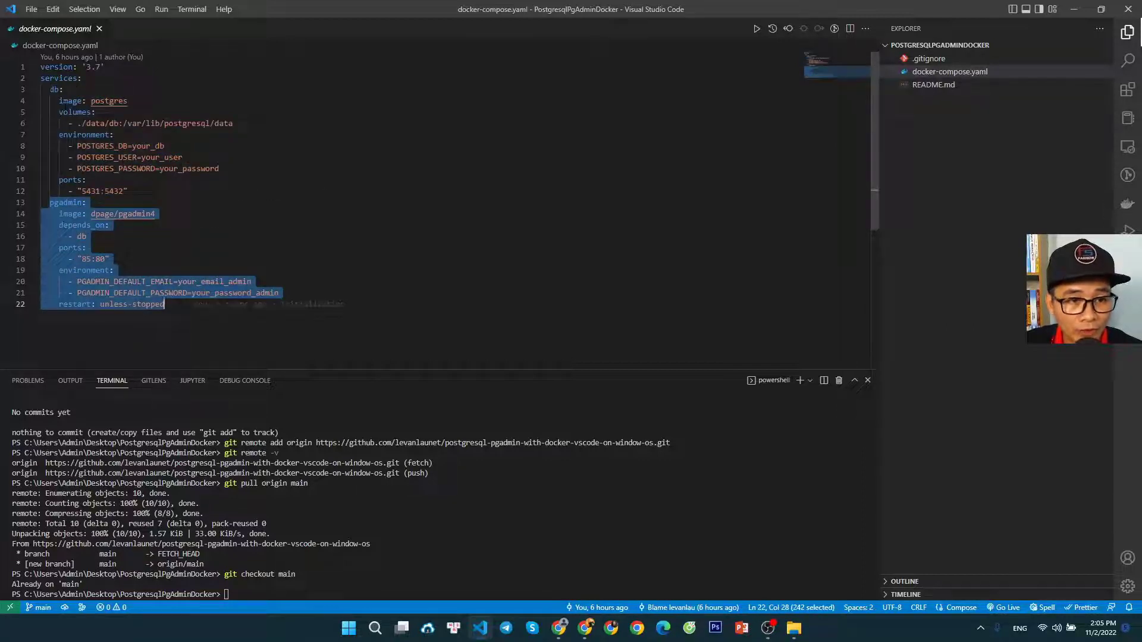
drag(49, 90, 146, 192)
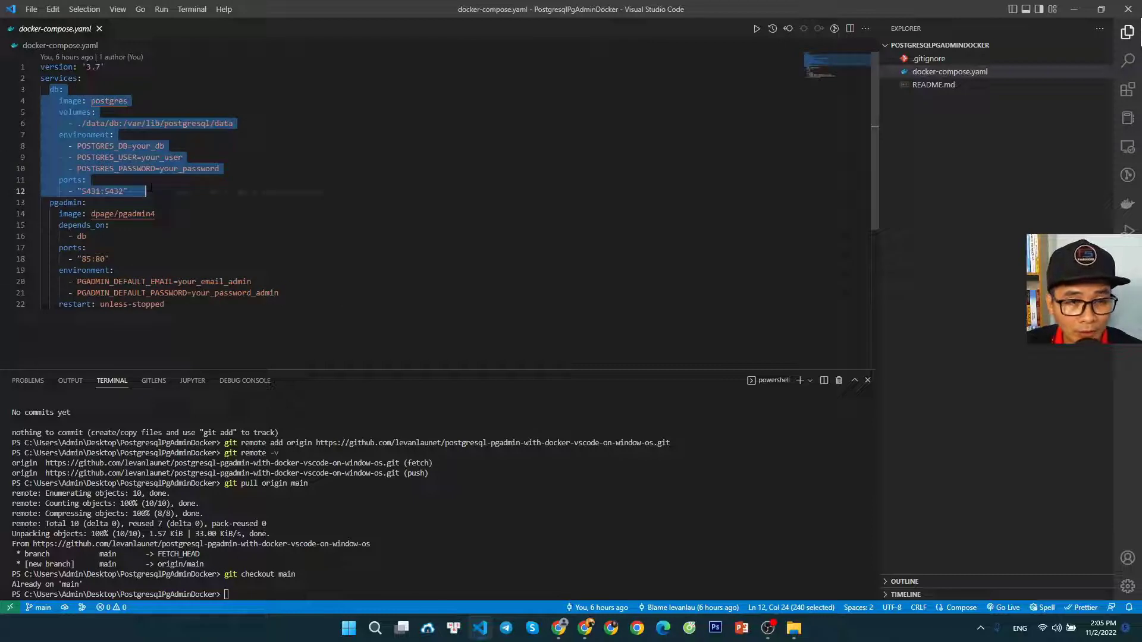
Examine the postgres image of the db service and the default email and password variables of the pgadmin service in docker-compose.yaml
click(128, 101)
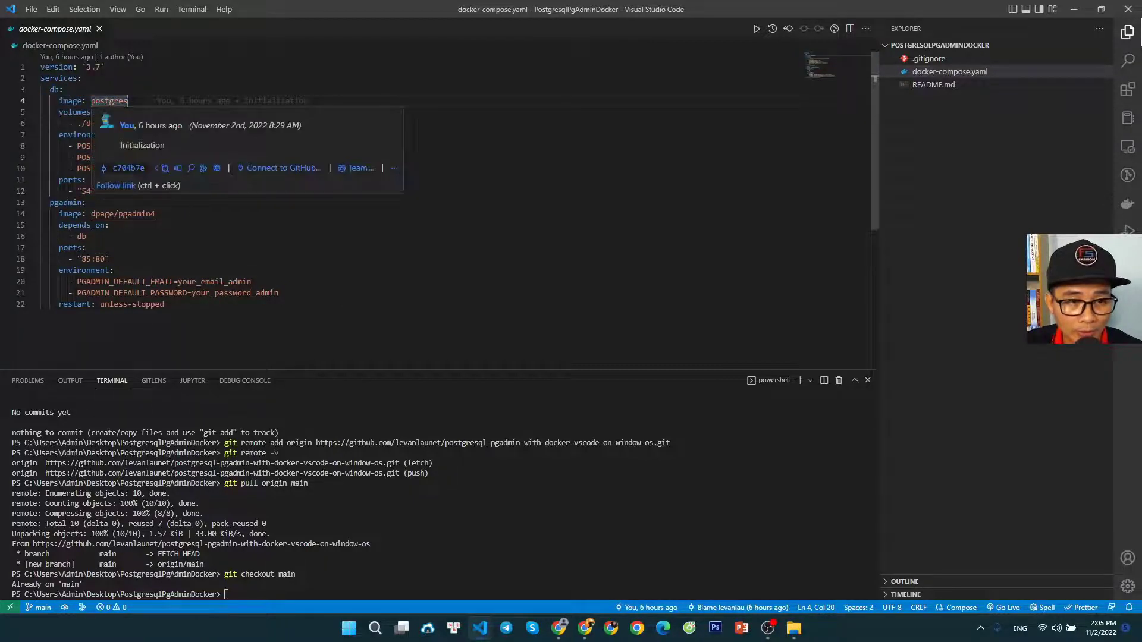
click(339, 180)
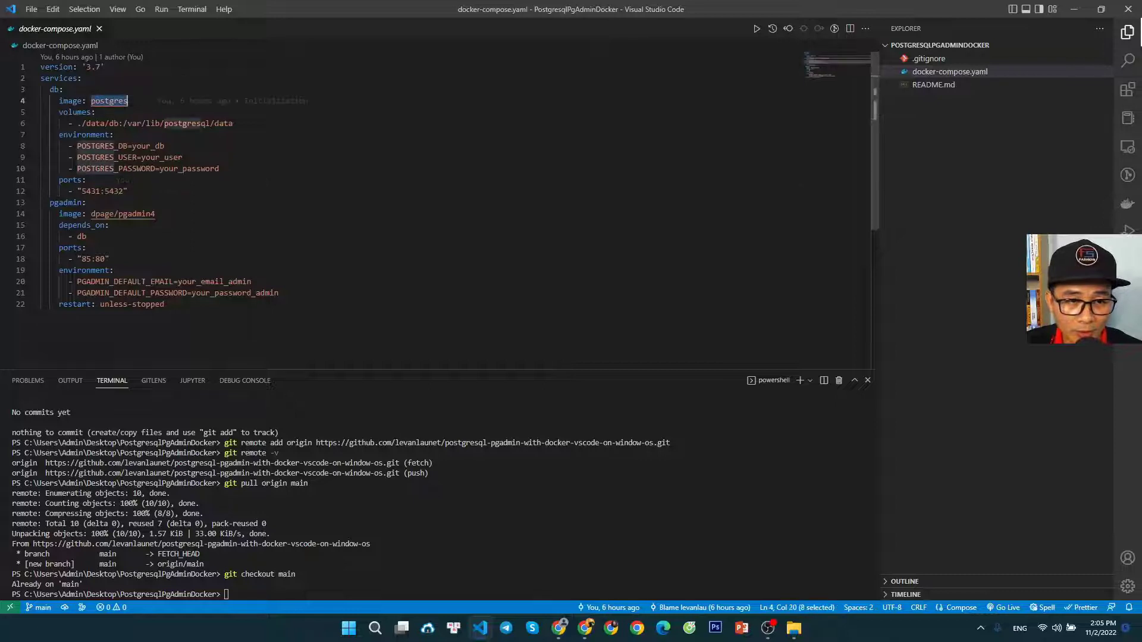
key(Down)
key(Down)
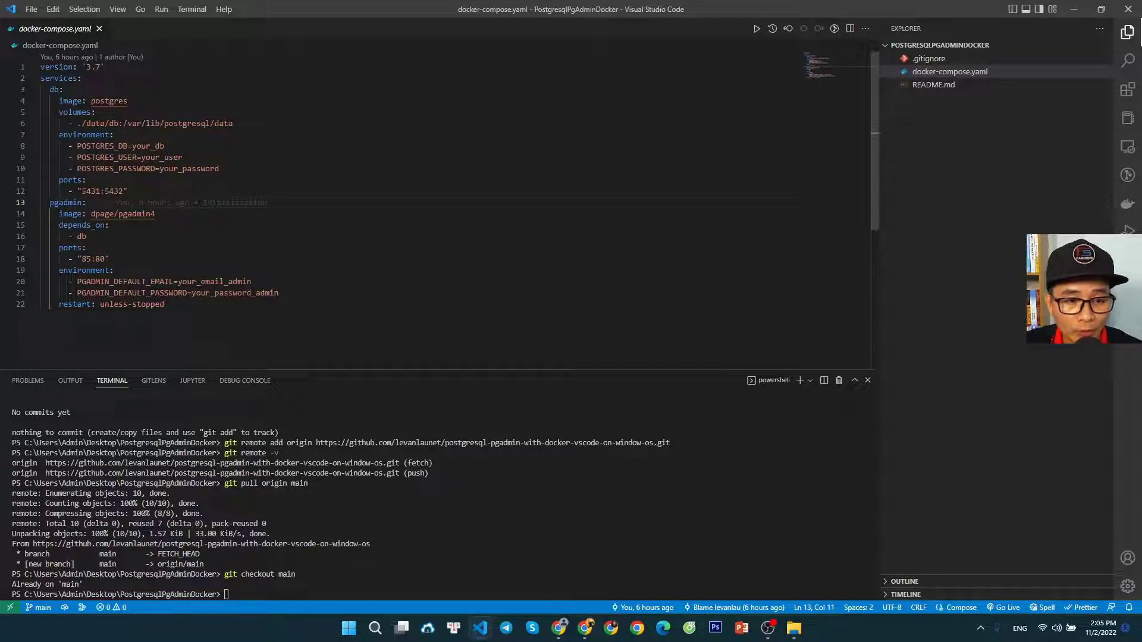
drag(78, 282, 280, 294)
click(279, 306)
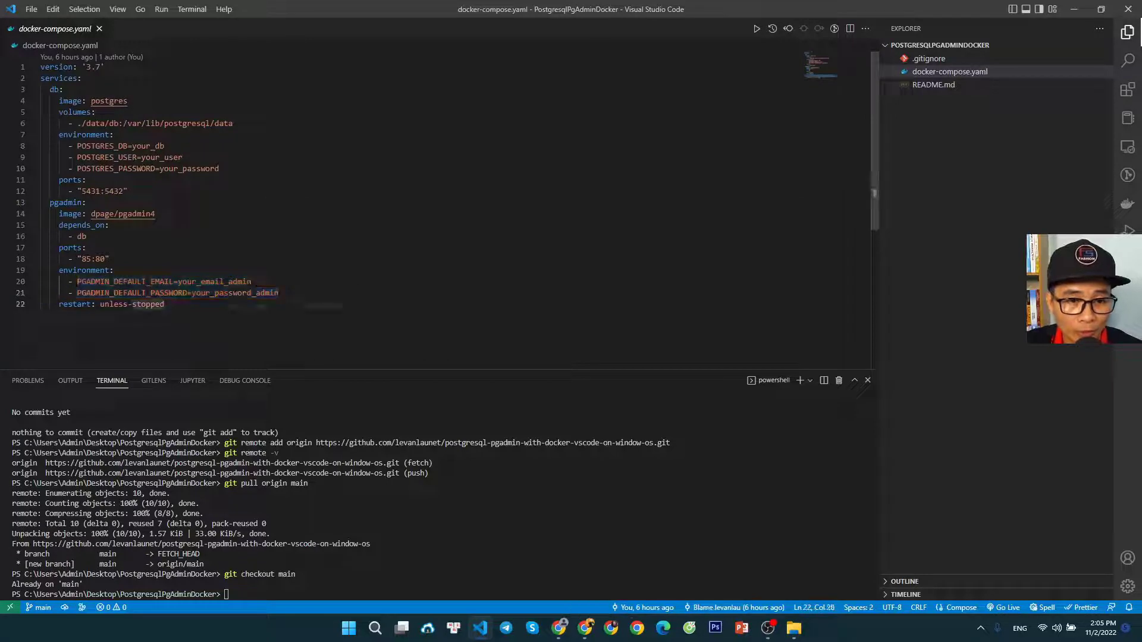
drag(178, 282, 251, 282)
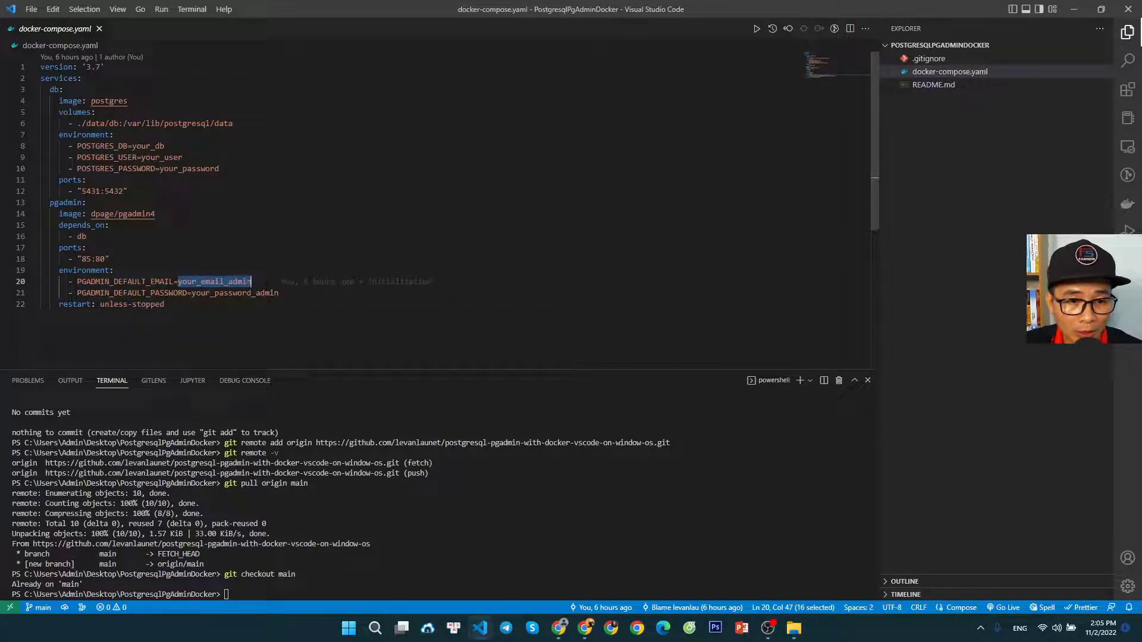
click(165, 305)
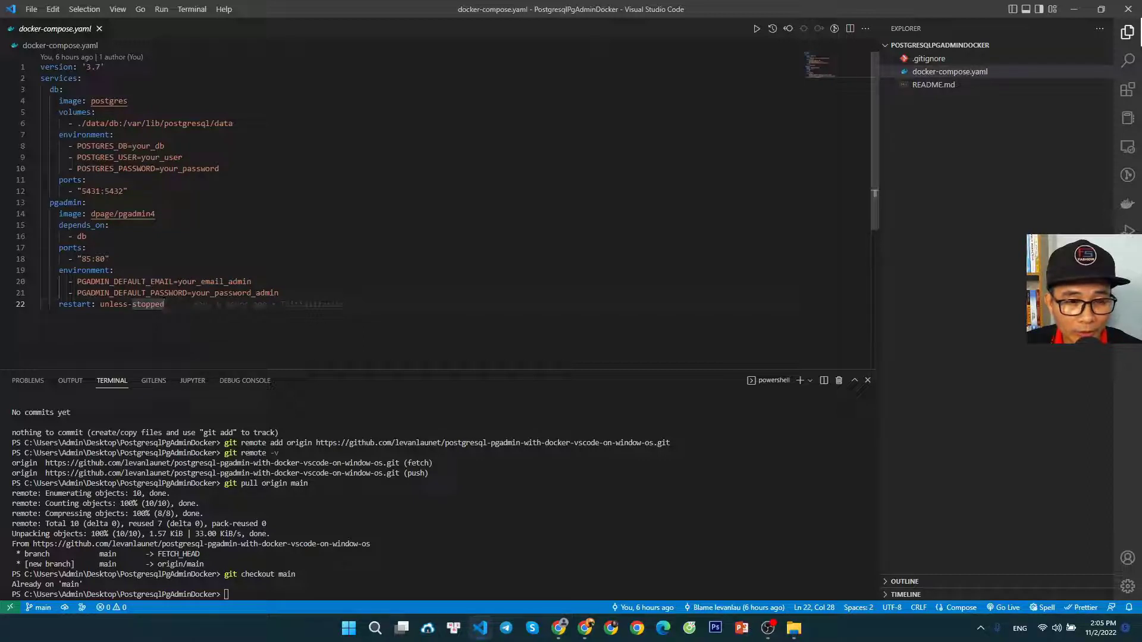
double_click(221, 282)
click(164, 305)
double_click(222, 282)
drag(178, 282, 252, 282)
click(165, 305)
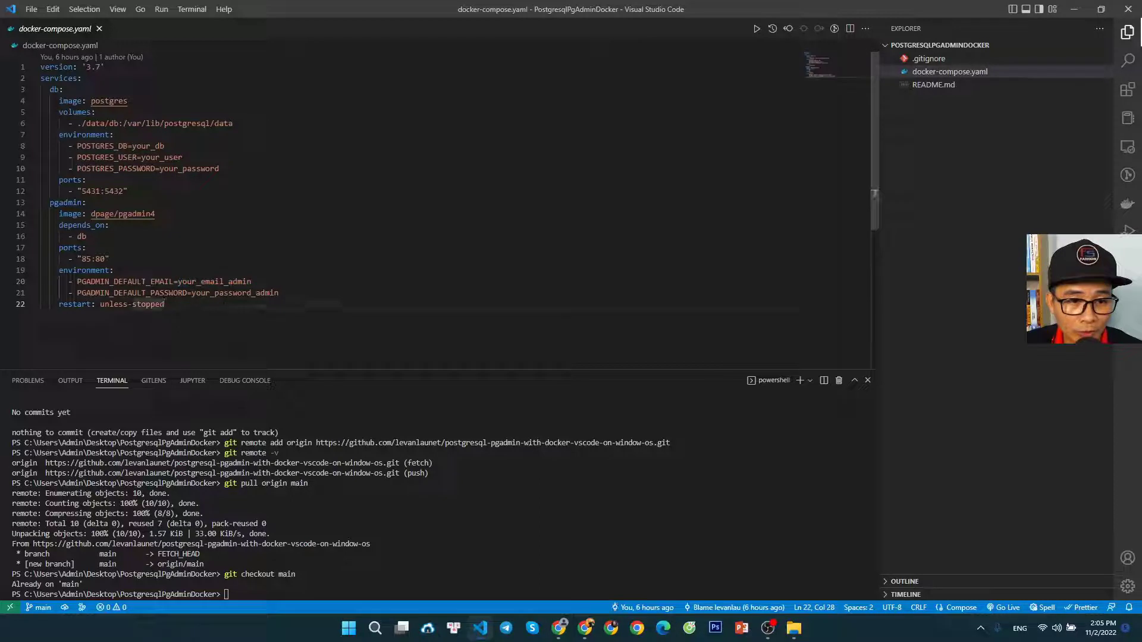
Replace the PGADMIN_DEFAULT_EMAIL placeholder in the pgadmin service with the administrator's e-mail address
drag(178, 282, 252, 282)
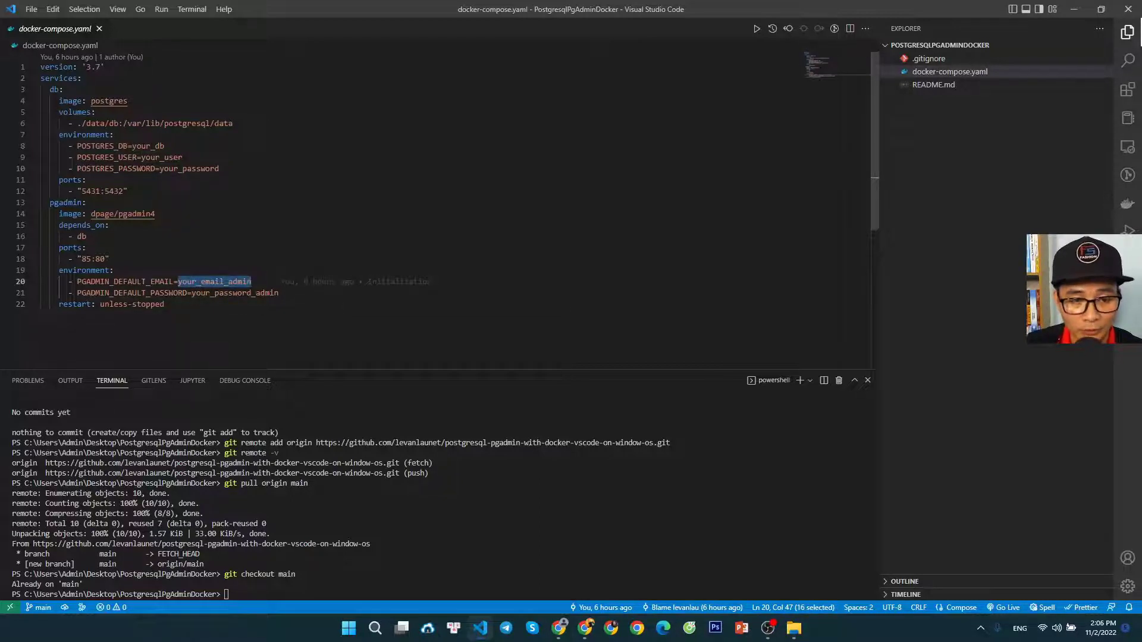
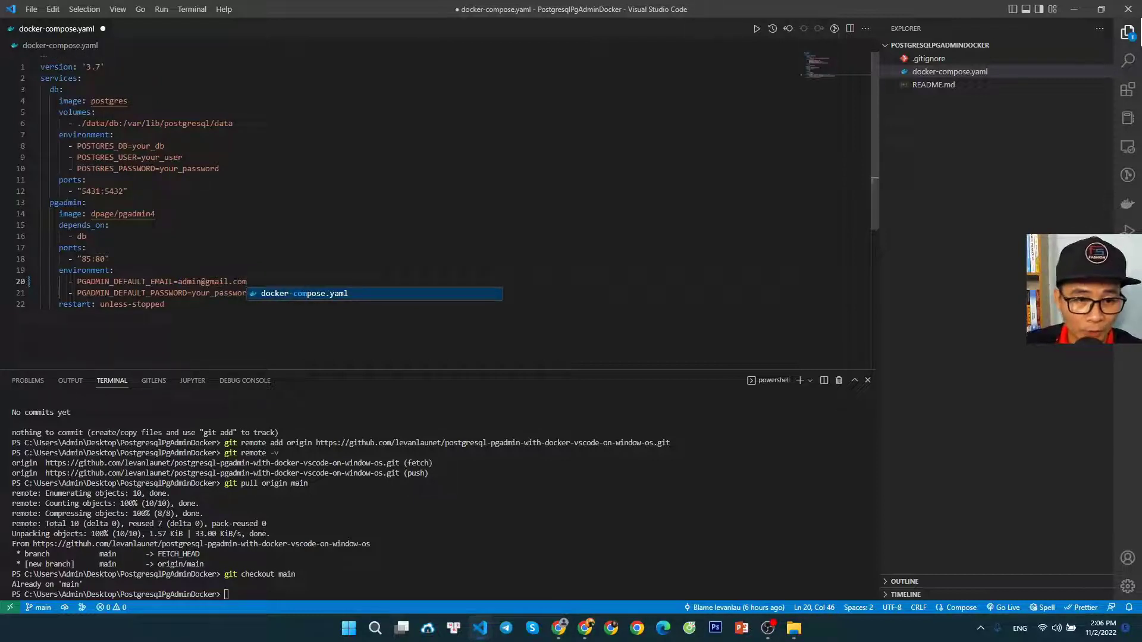
click(165, 305)
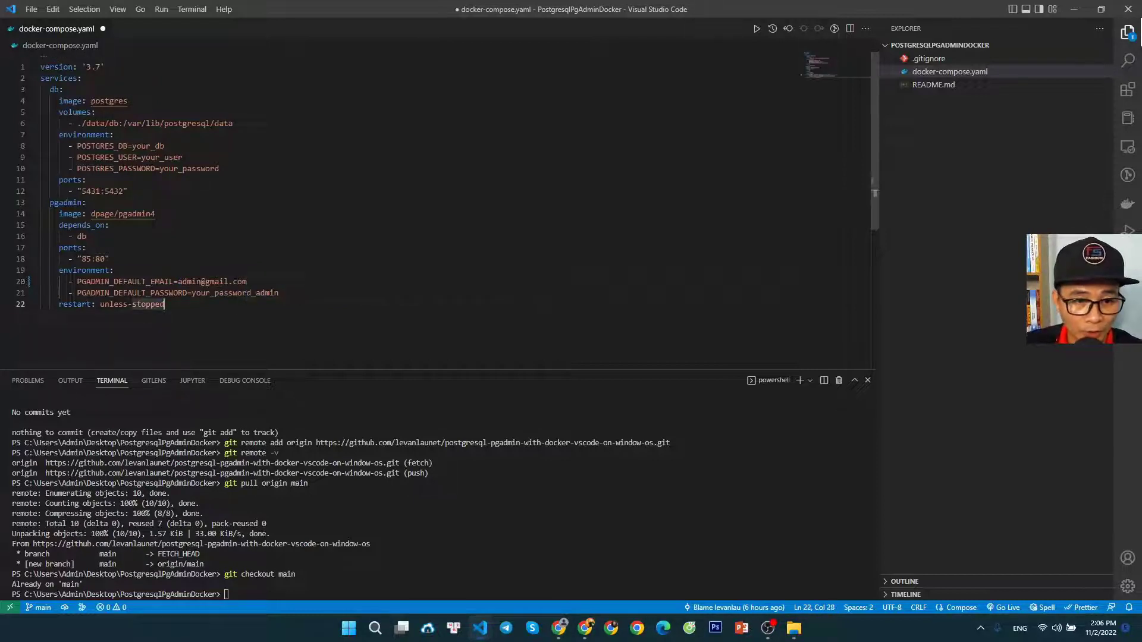
Replace the PGADMIN_DEFAULT_PASSWORD placeholder in the pgadmin service with the administrator password
mouse_move(248, 281)
mouse_down()
mouse_move(173, 281)
mouse_move(255, 293)
mouse_up()
click(192, 293)
click(280, 293)
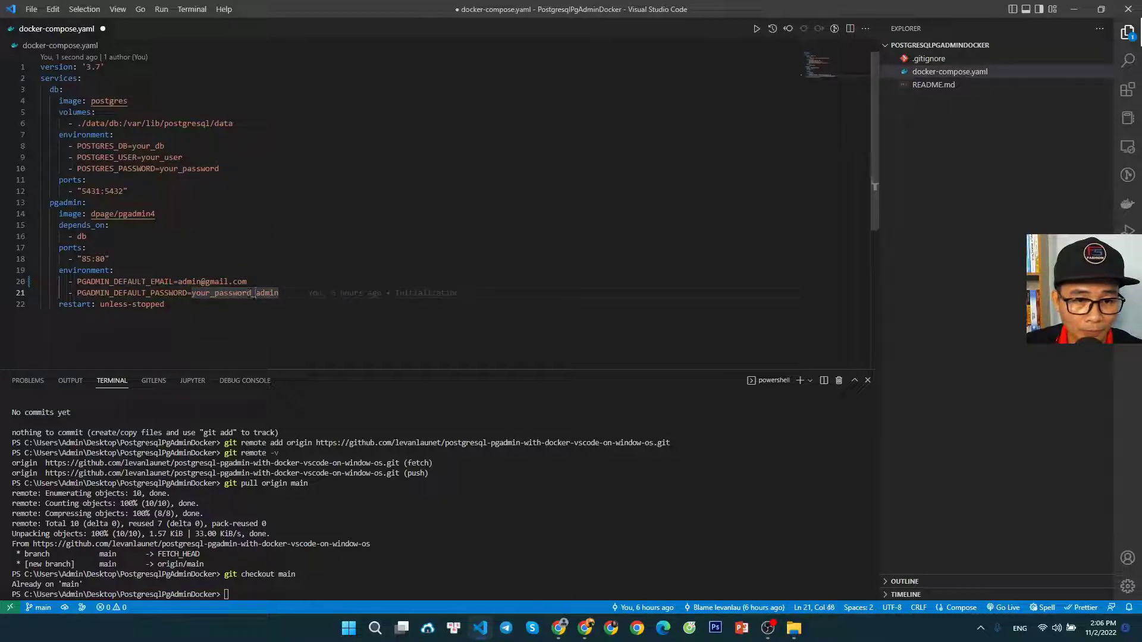
drag(255, 293, 192, 292)
key(BackSpace)
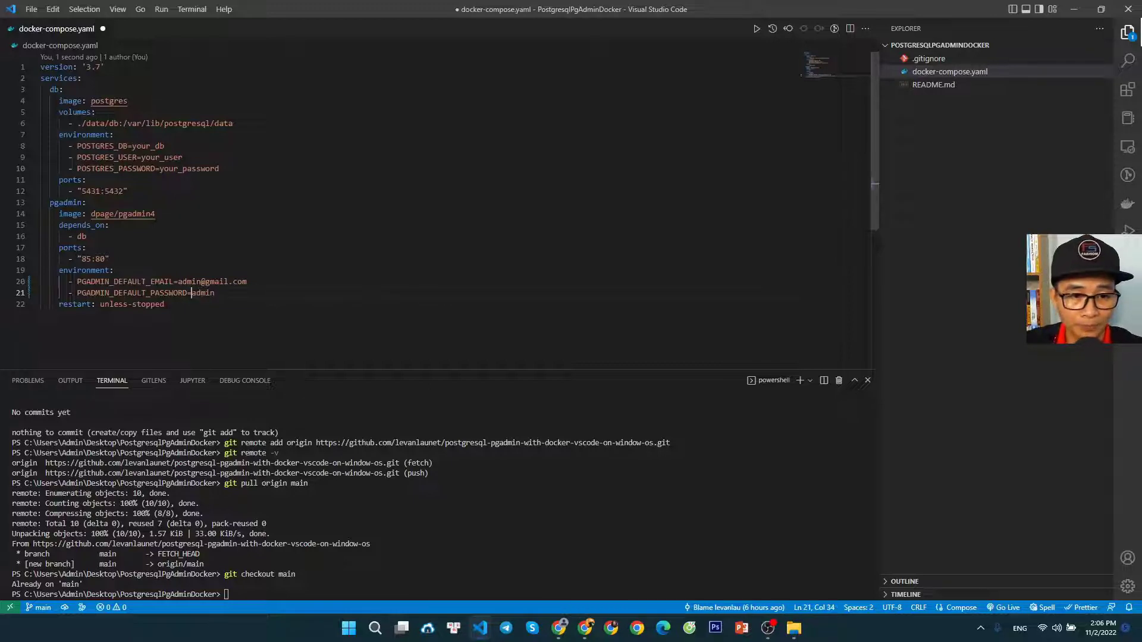
key(End)
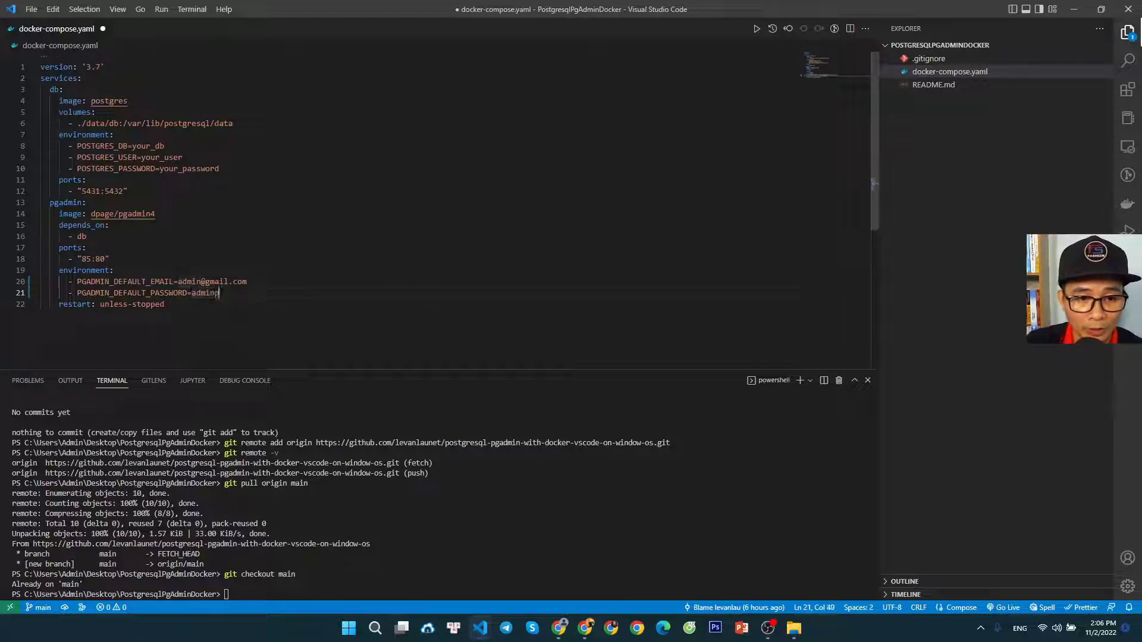
text(passwo)
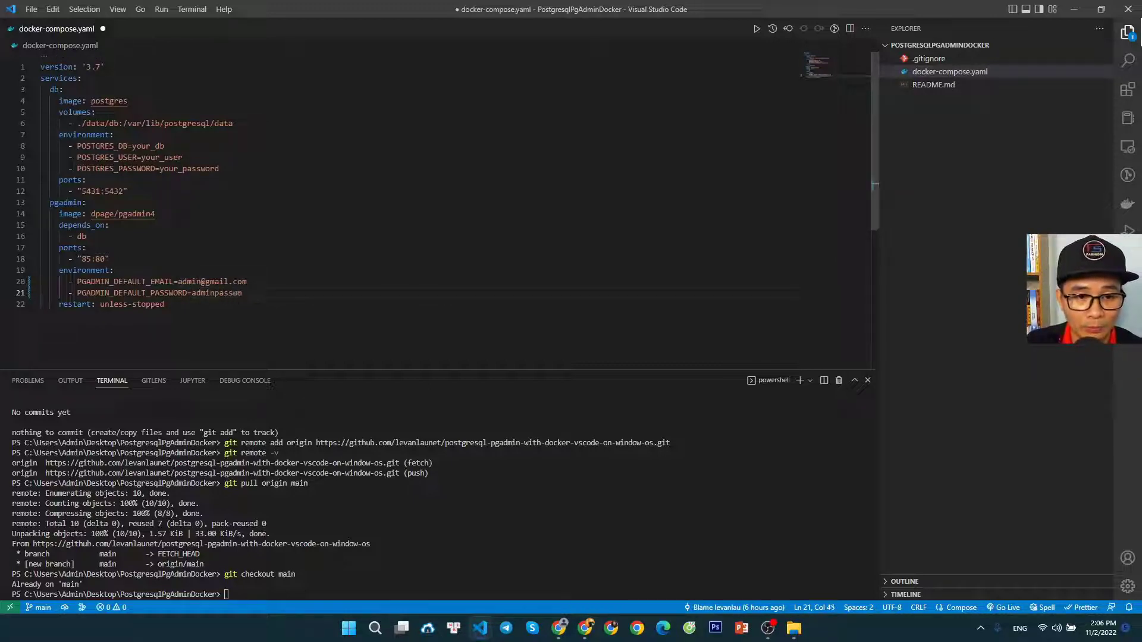
text(rd)
key(Down)
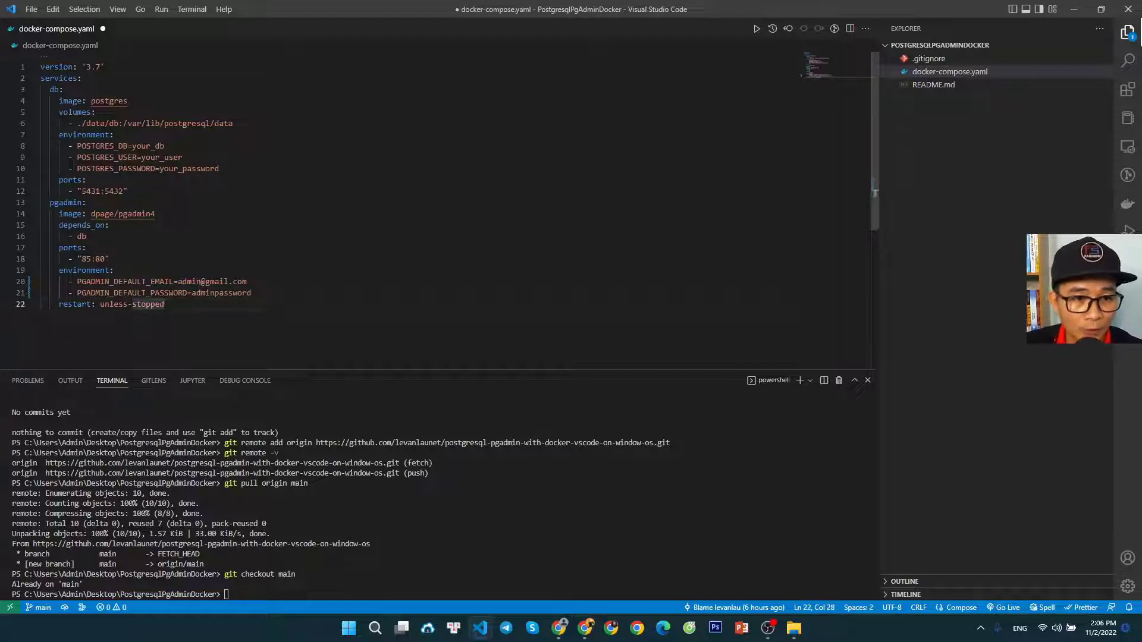
Review the default email and password lines in the pgadmin service's environment section
drag(71, 282, 252, 292)
key(Down)
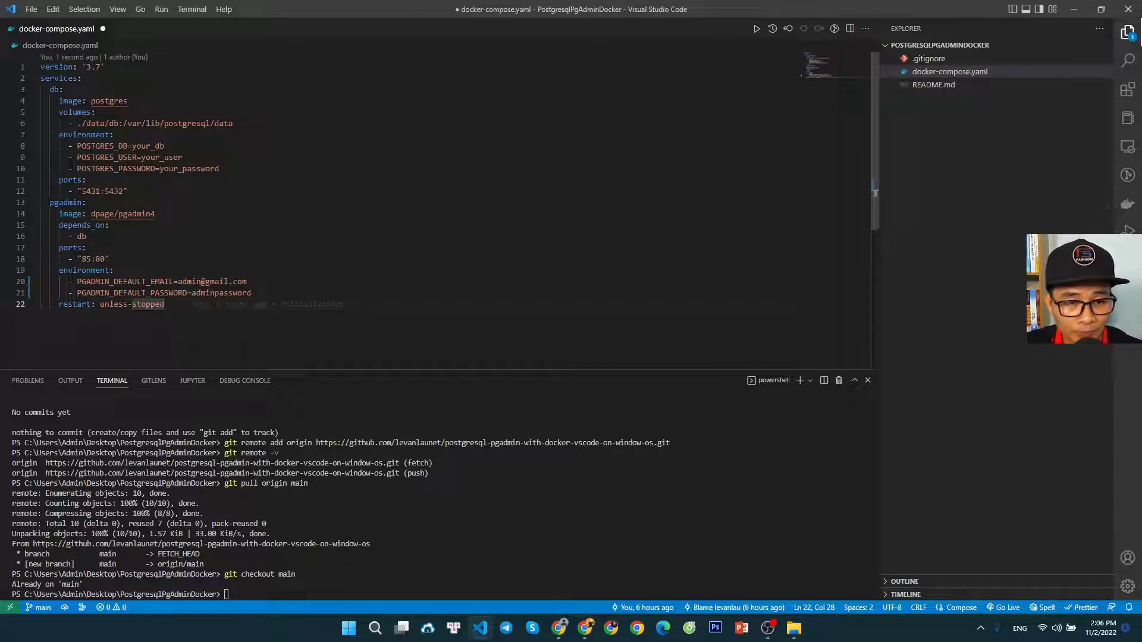
drag(77, 282, 251, 292)
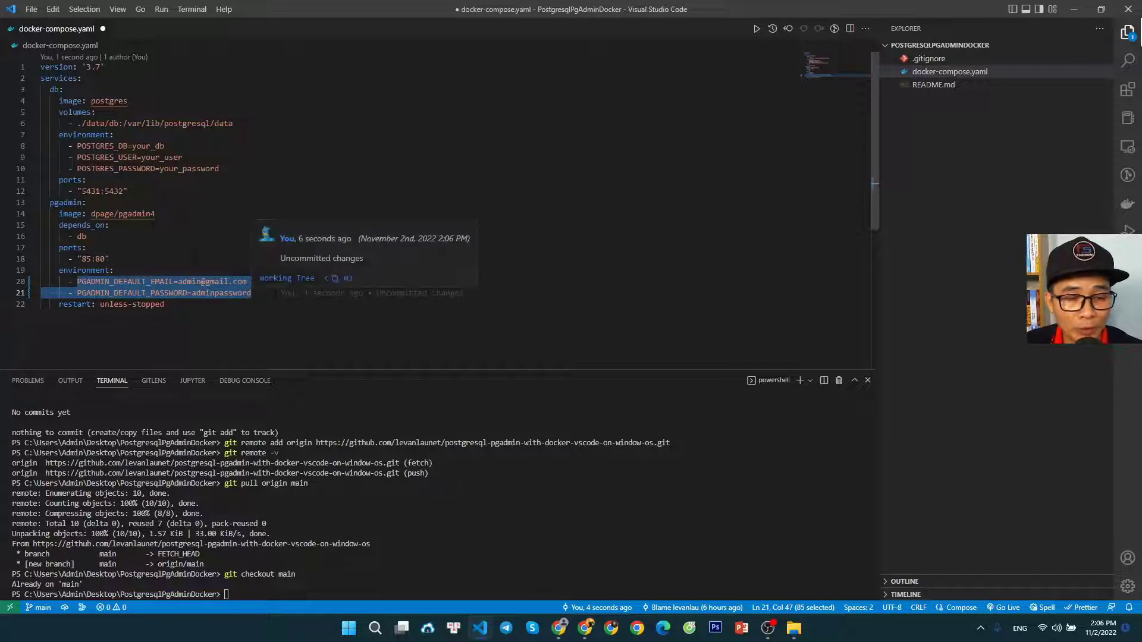
click(172, 304)
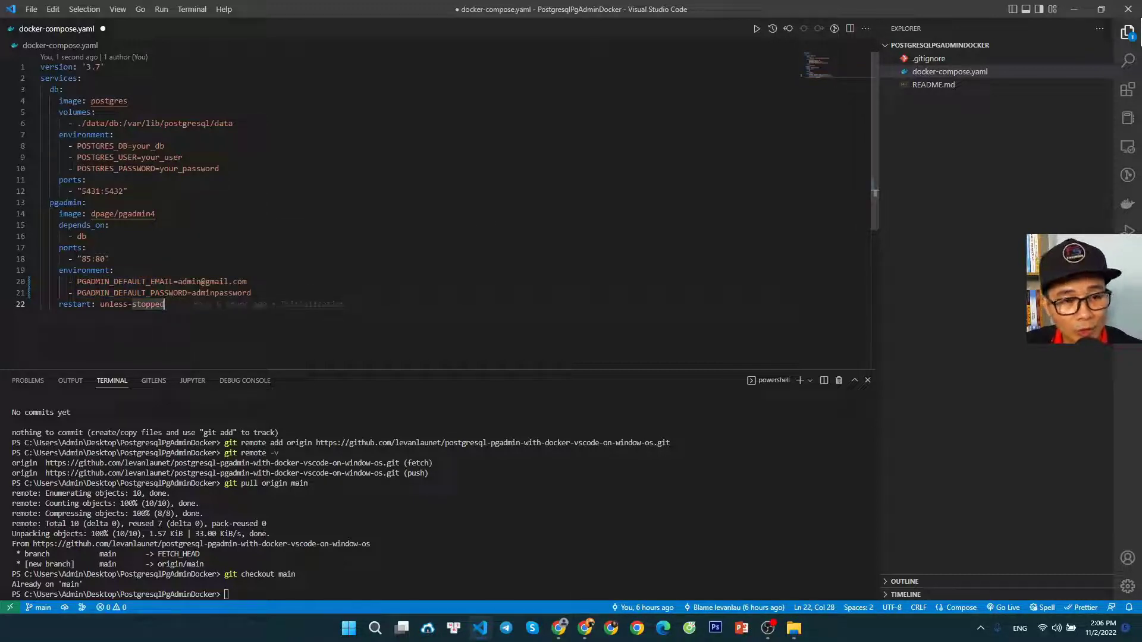
key(Up)
key(Up)
key(Up)
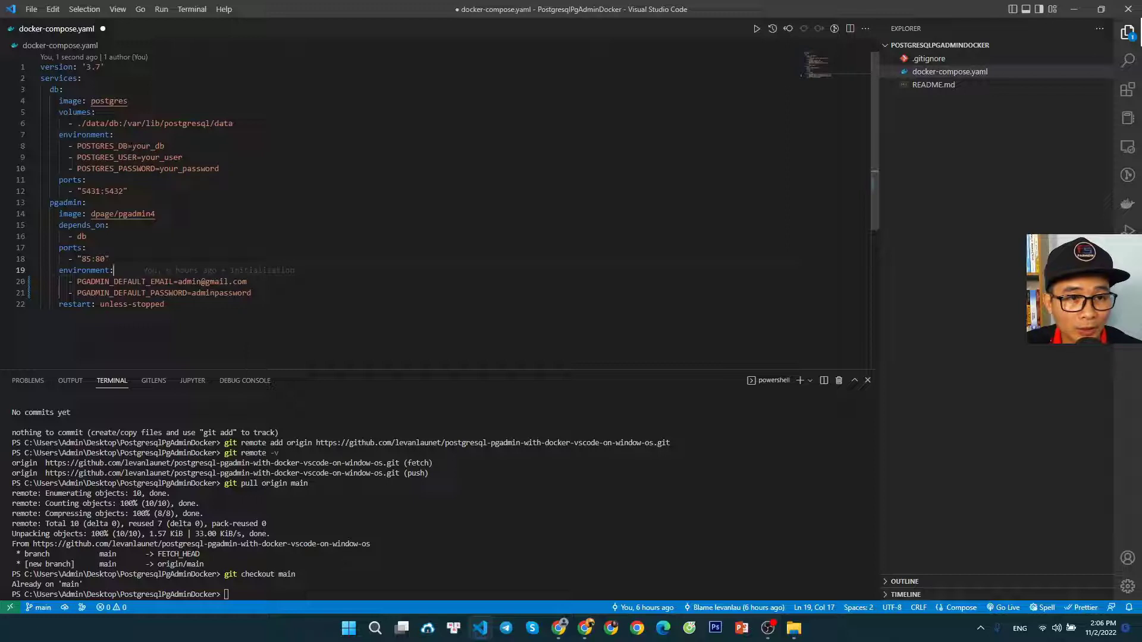
Set POSTGRES_DB to mydb in the db service's environment section
double_click(158, 145)
click(145, 190)
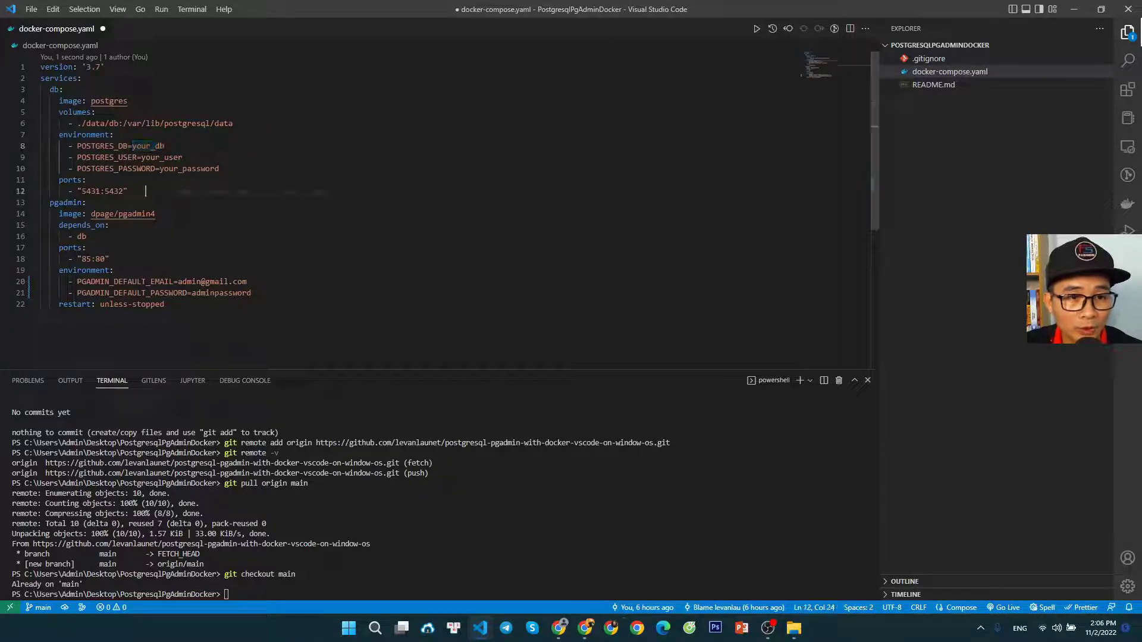
double_click(151, 147)
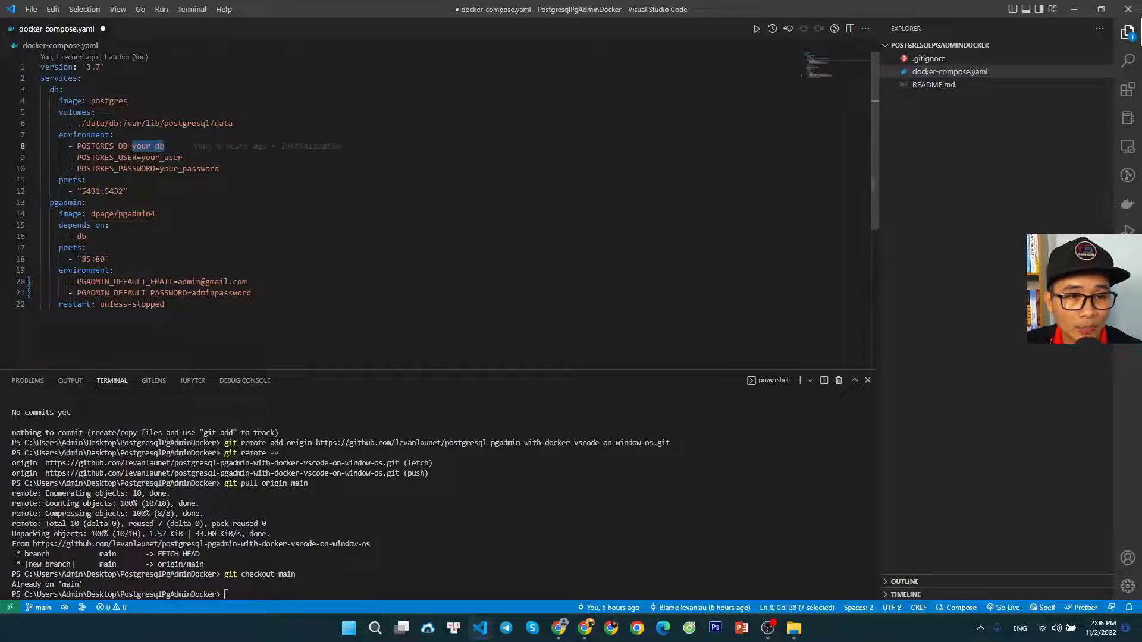
drag(77, 146, 220, 168)
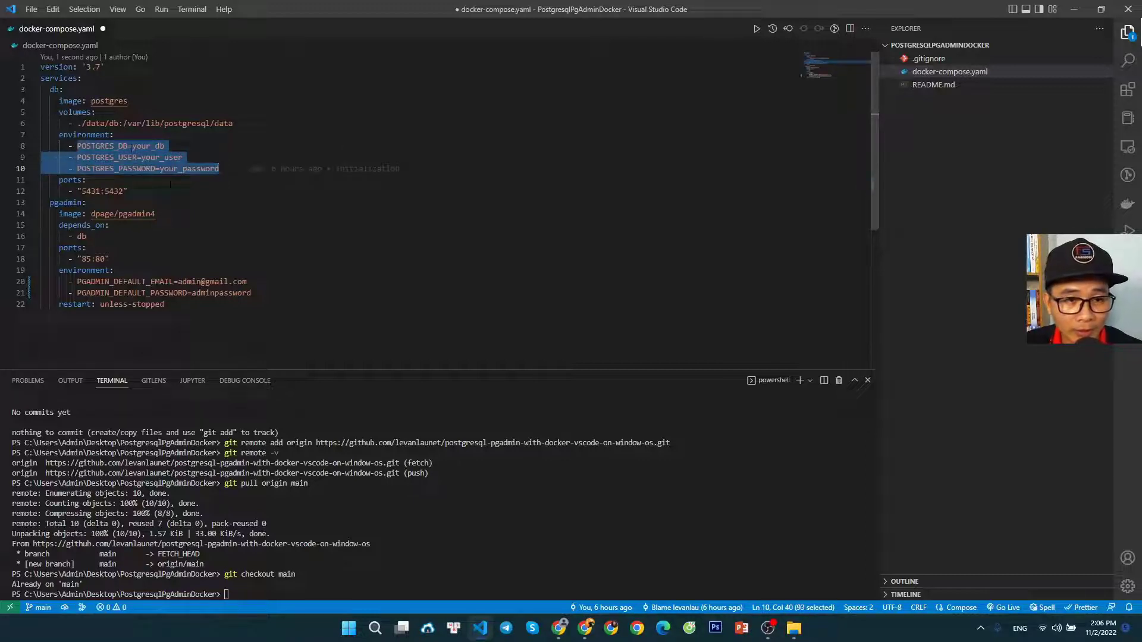
click(134, 146)
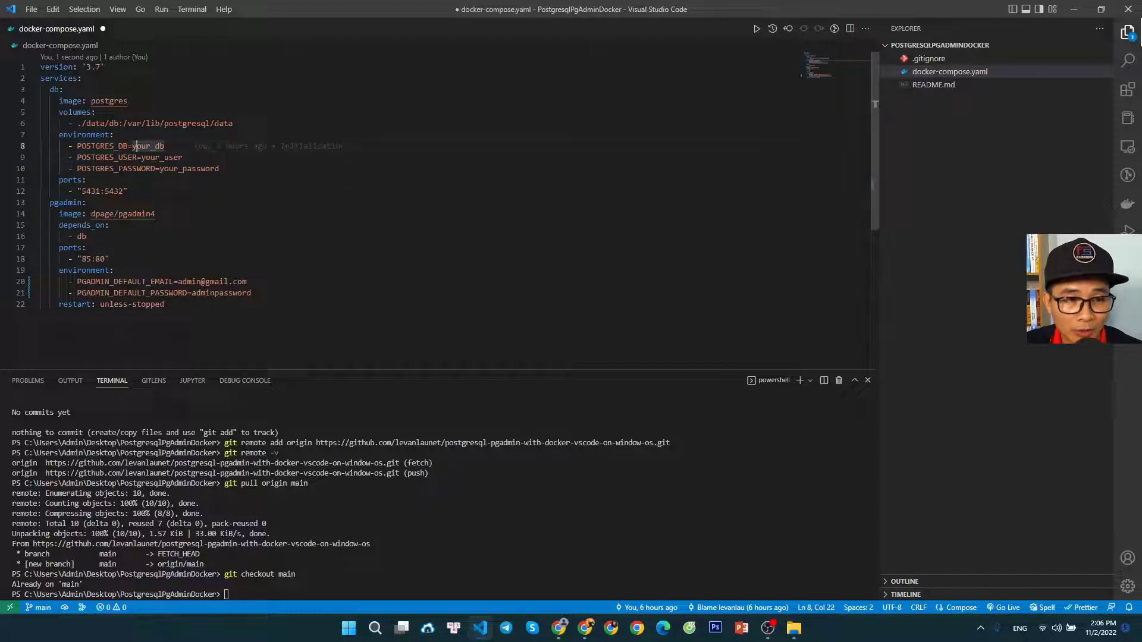
click(132, 146)
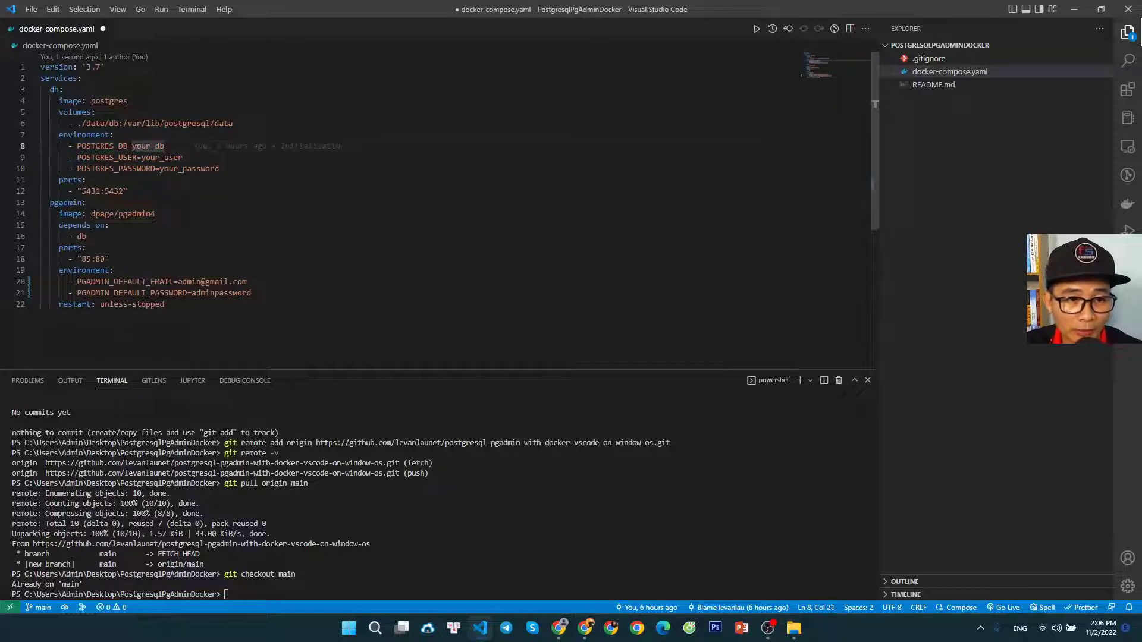
drag(133, 145, 165, 146)
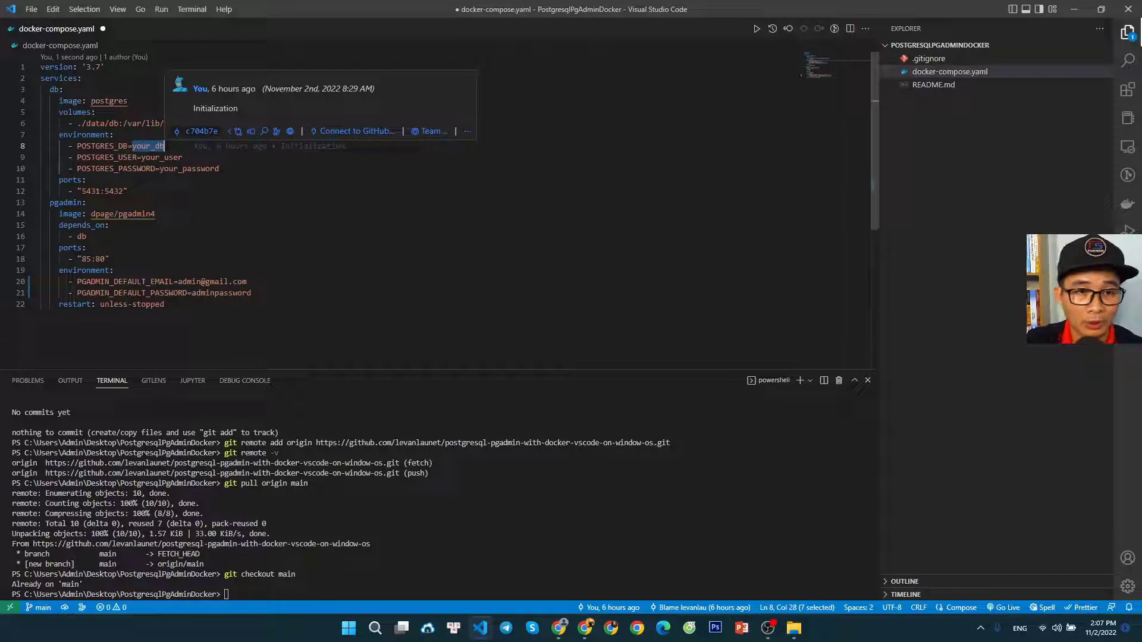
text(myd)
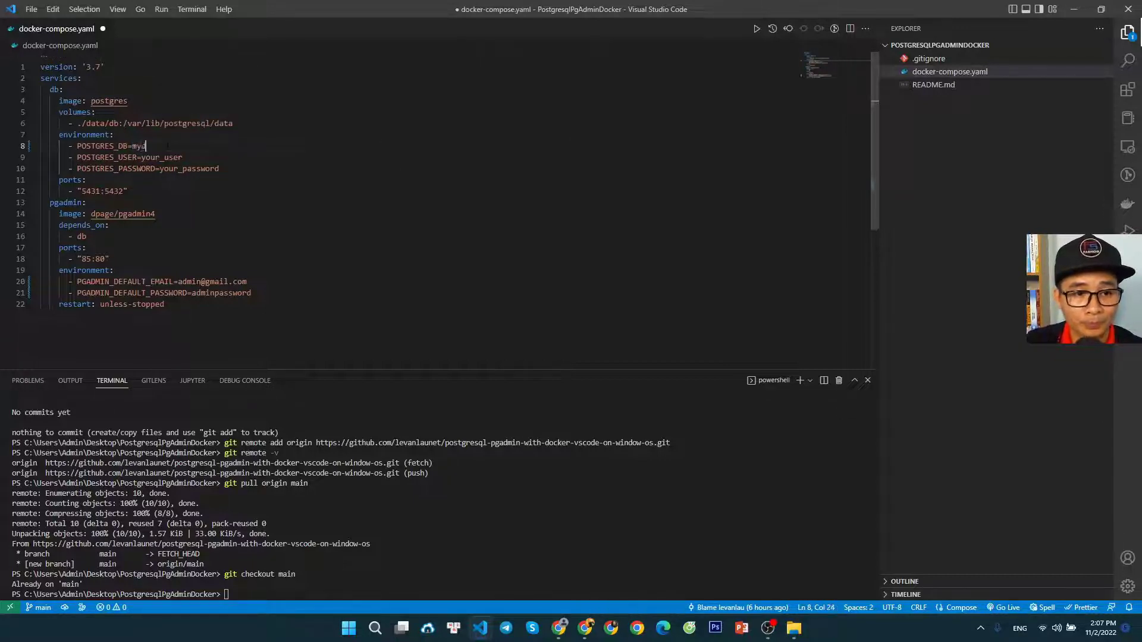
text(b)
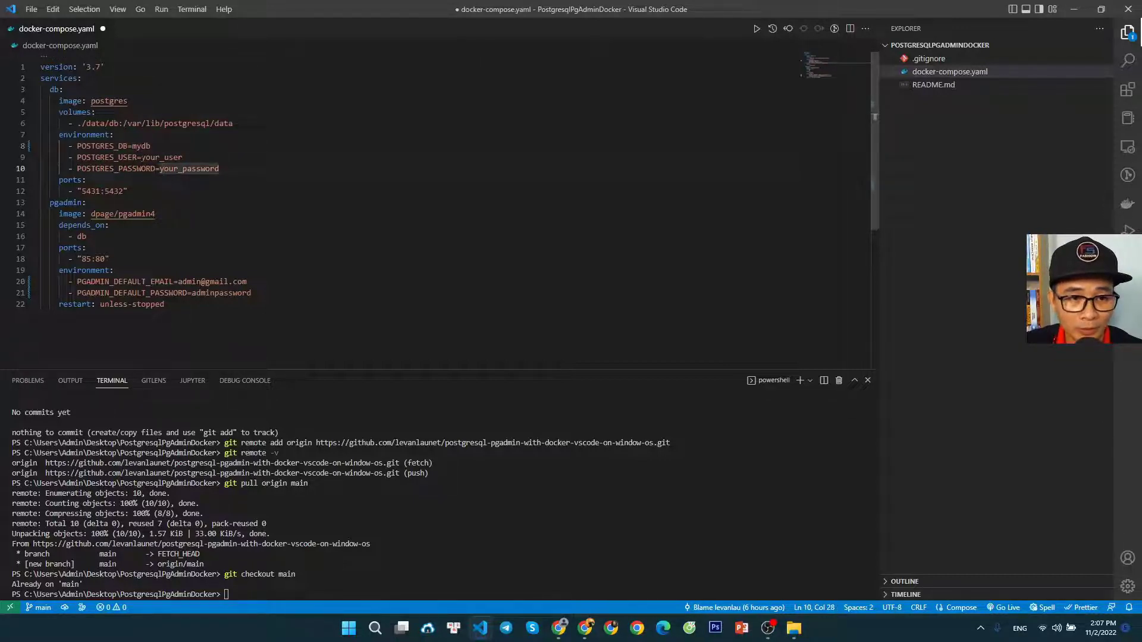
Set POSTGRES_USER to myuser and enter the database password in POSTGRES_PASSWORD for the db service
double_click(162, 157)
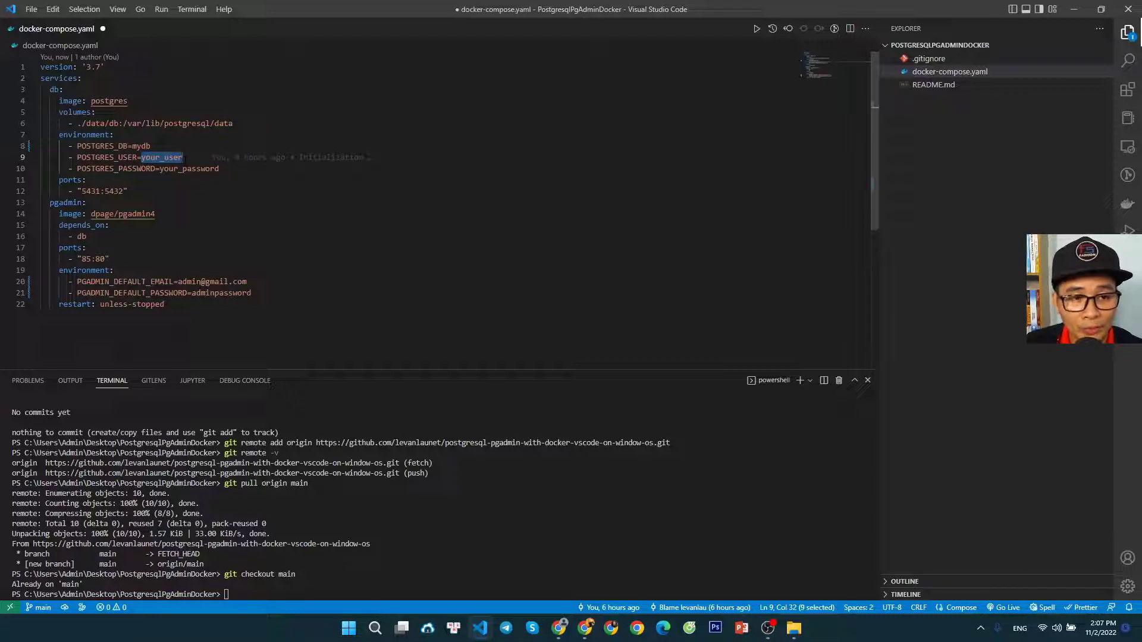
text(myuser)
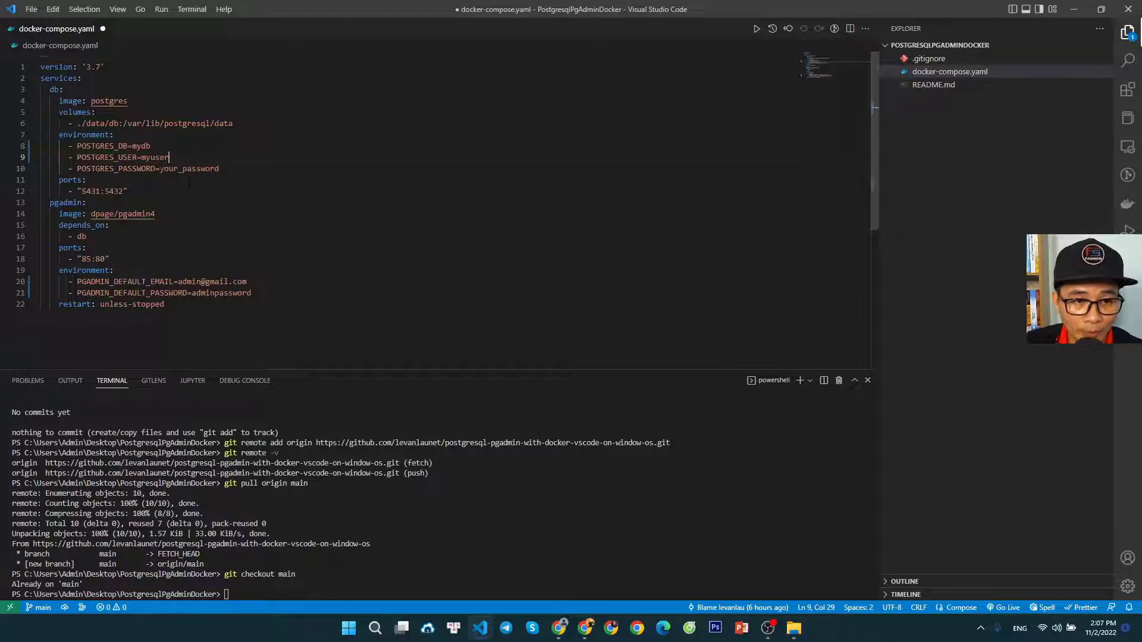
mouse_move(160, 169)
mouse_down()
mouse_move(204, 168)
mouse_move(182, 169)
mouse_up()
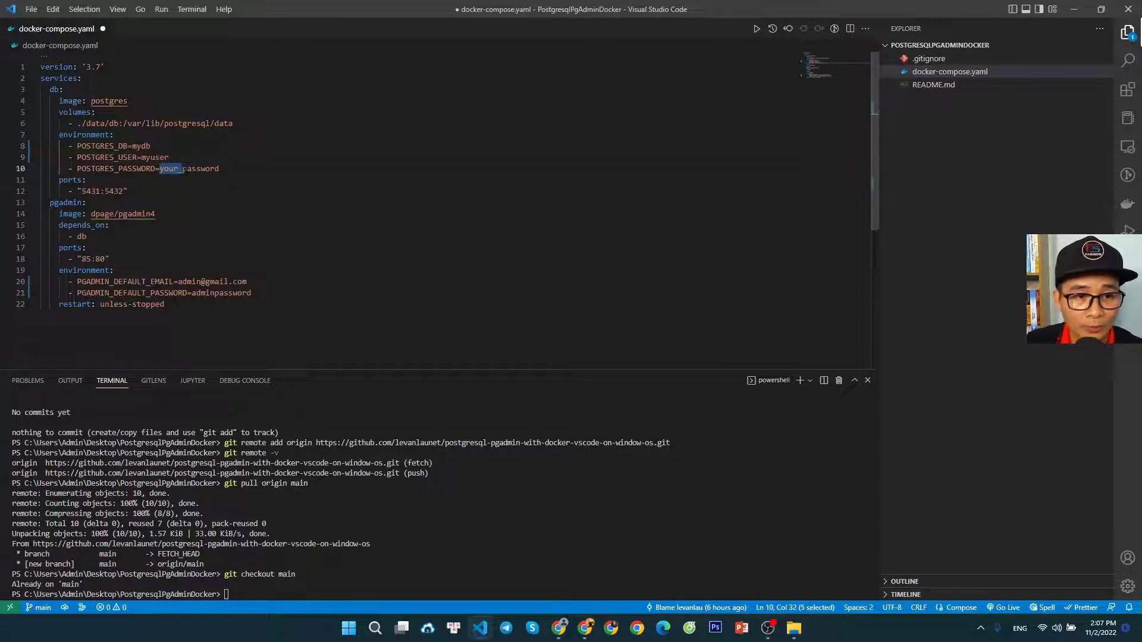
text(my)
click(209, 179)
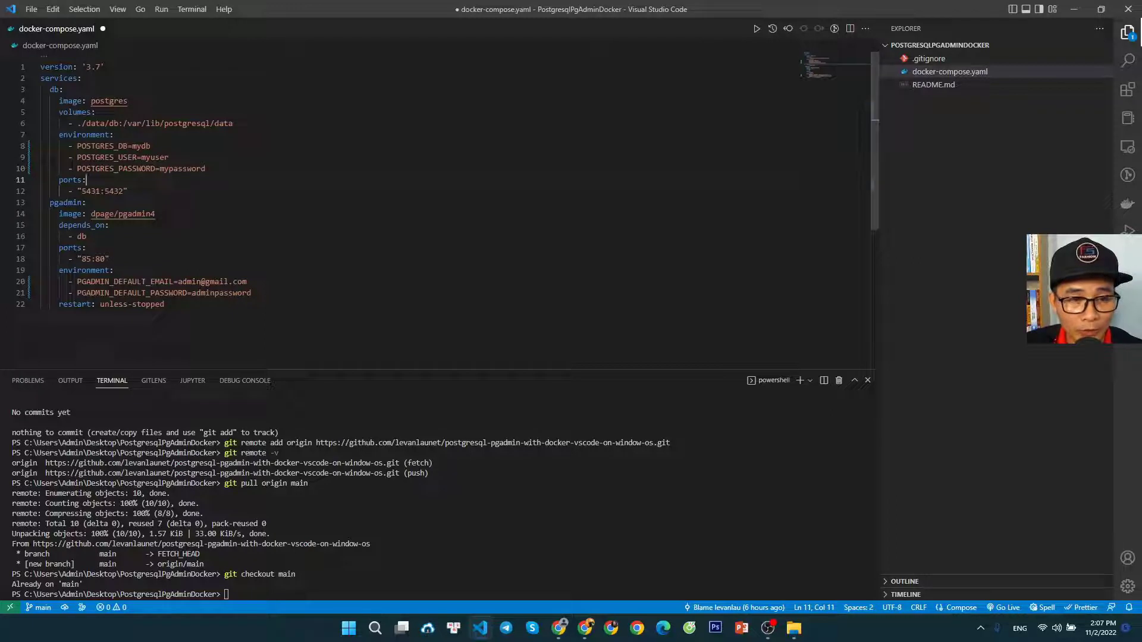
double_click(143, 157)
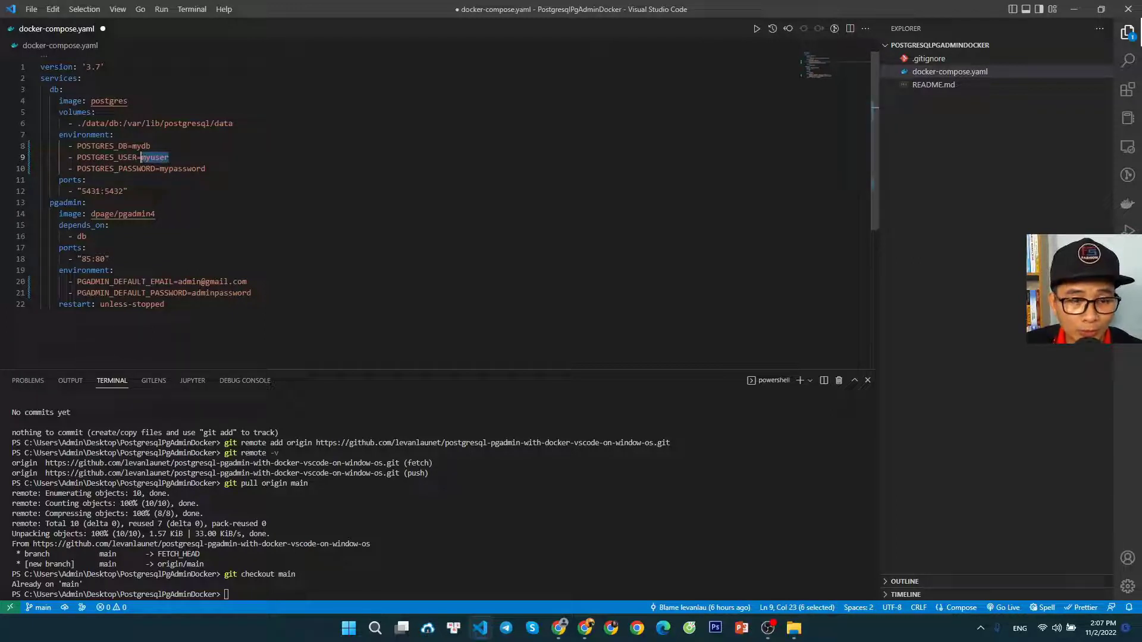
click(143, 191)
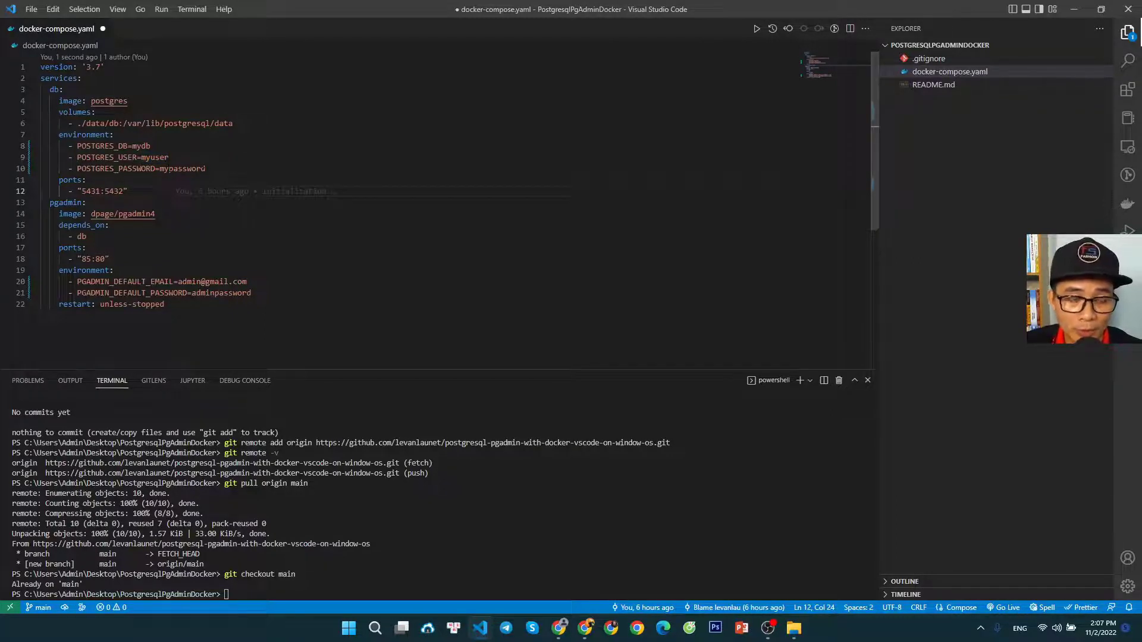
double_click(142, 146)
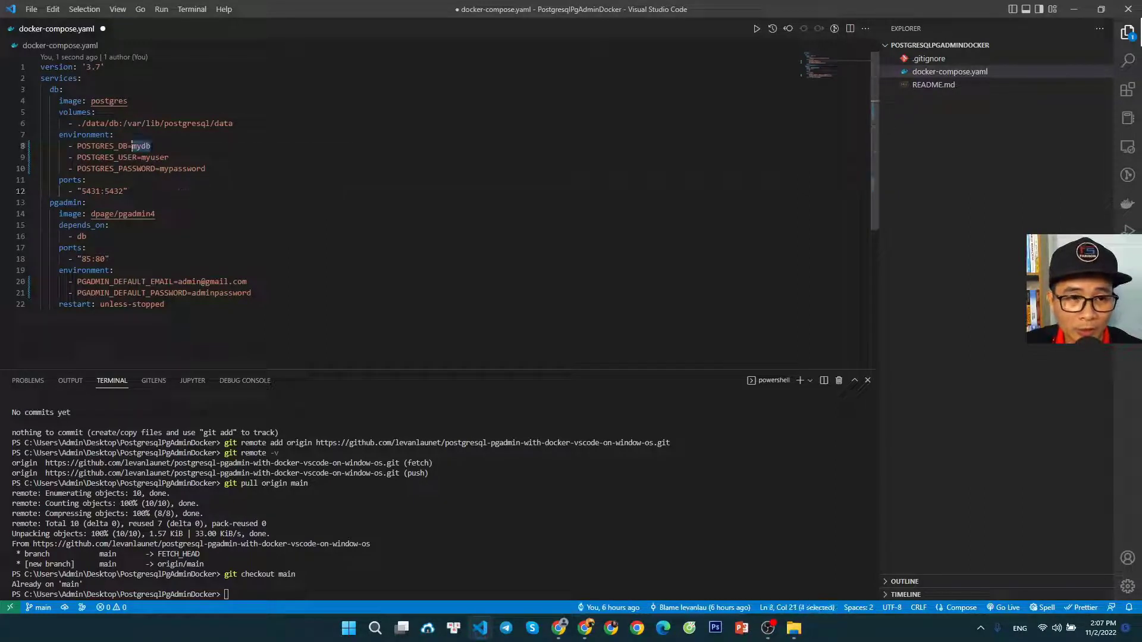
Save the edited docker-compose.yaml with the new database and pgAdmin settings
click(146, 191)
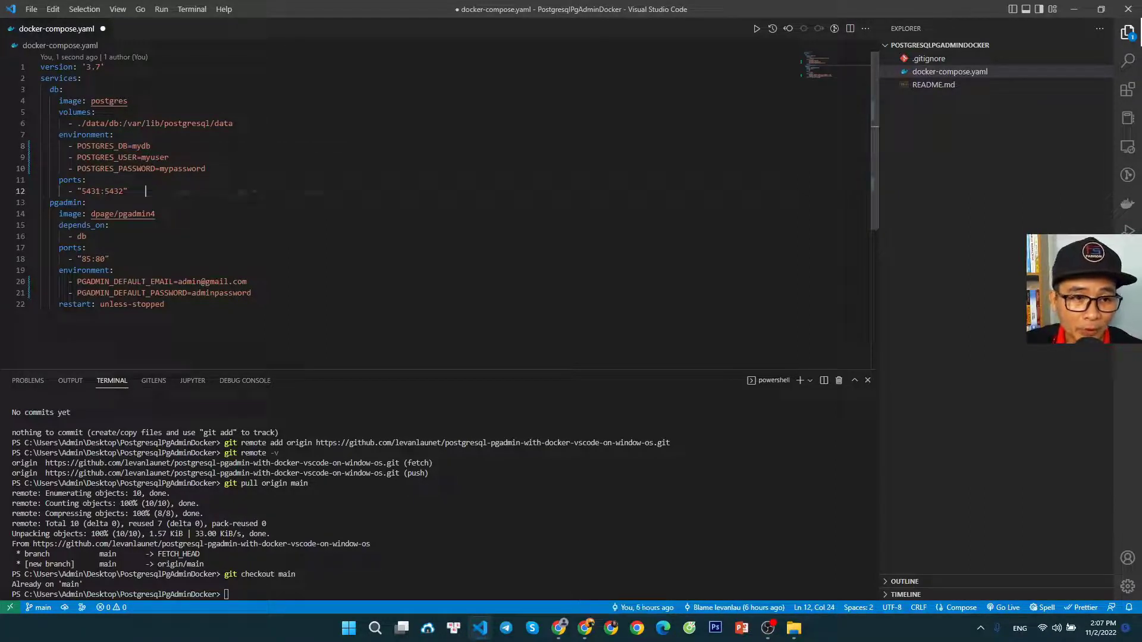
key(Down)
key(Down)
key(Down)
key(Down)
key(Down)
key(ctrl+s)
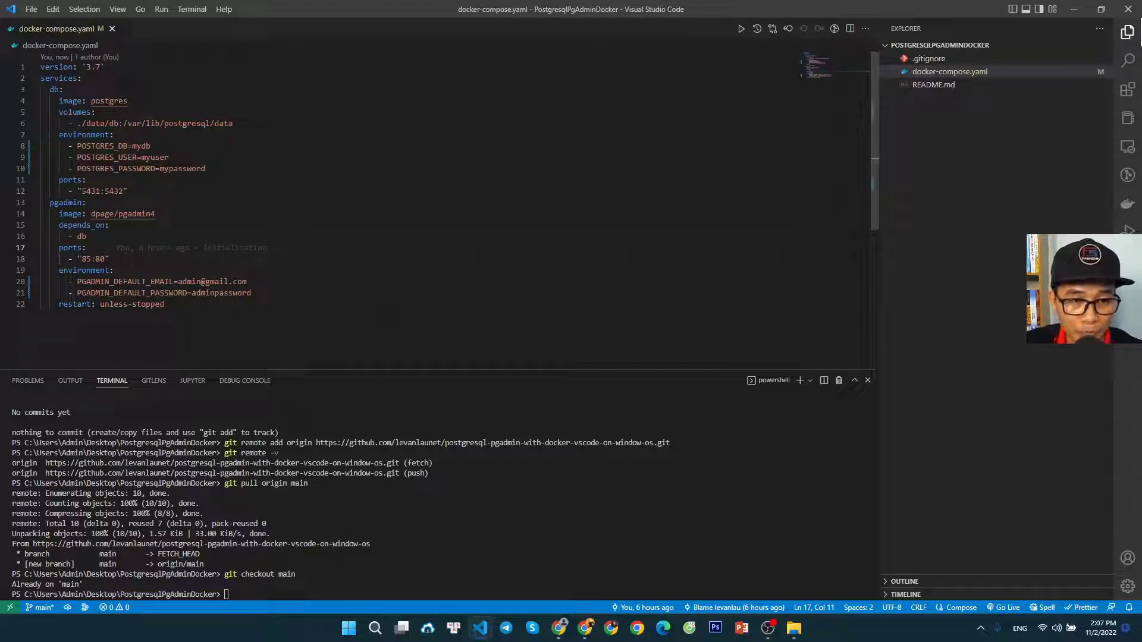
click(109, 226)
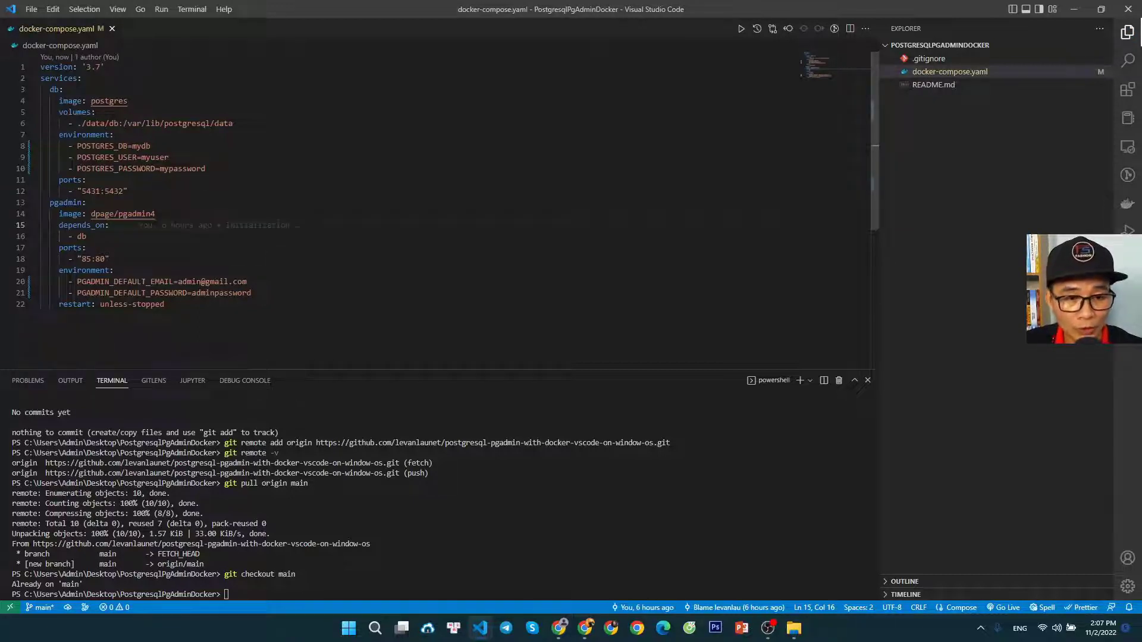
Switch to the blog article in Chrome and review Step 2, focusing on the docker-compose up --build -d command
click(559, 628)
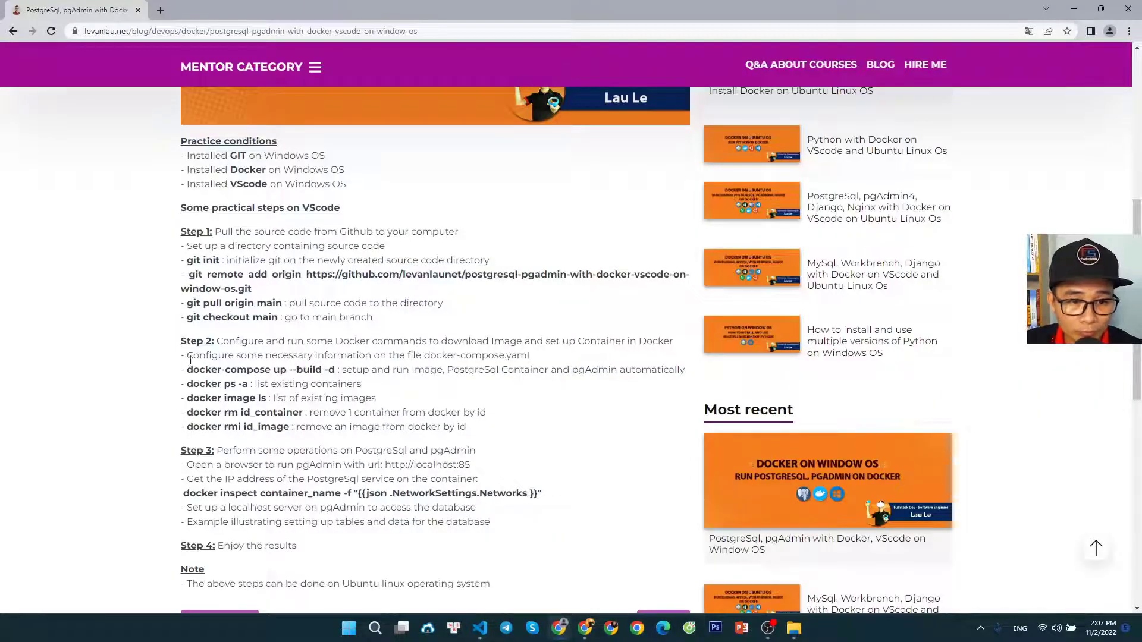
drag(191, 360, 537, 364)
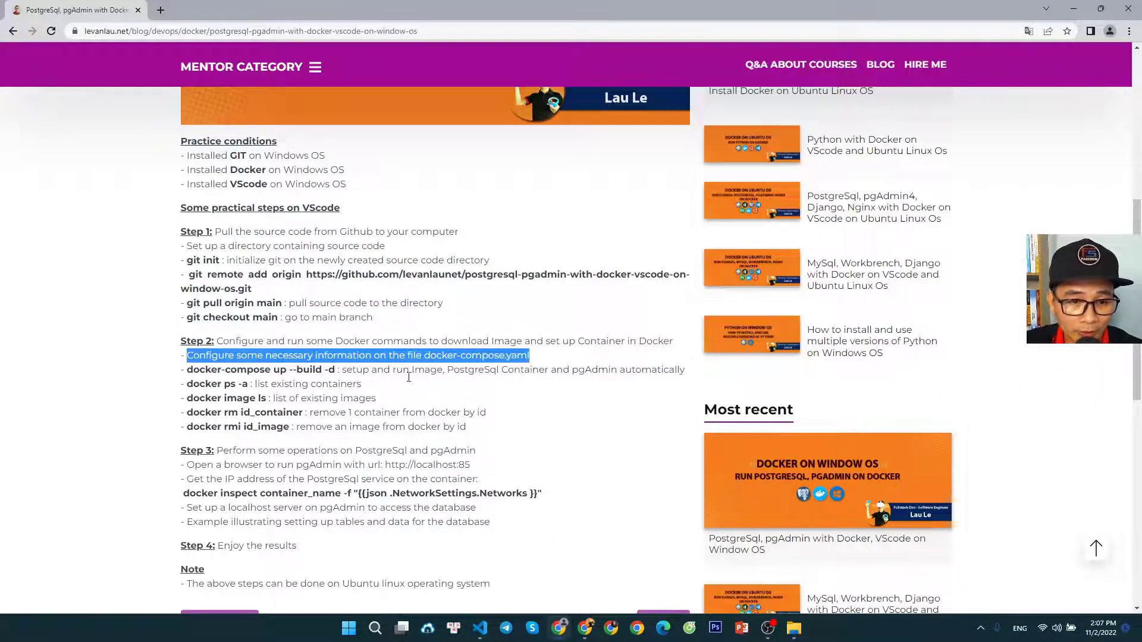
click(357, 408)
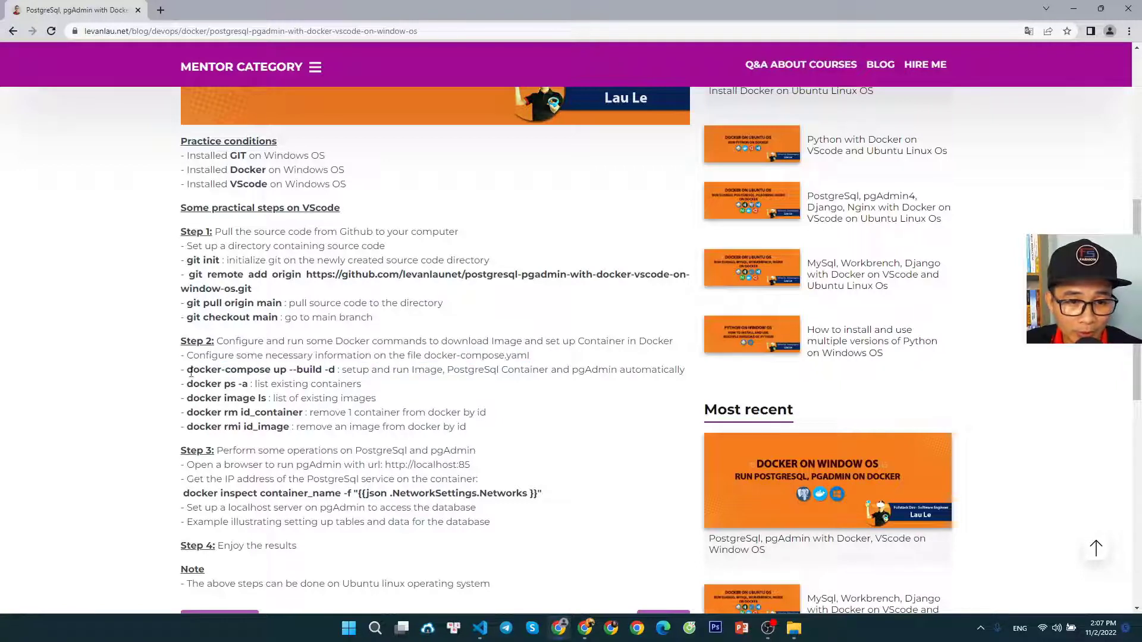
drag(191, 372, 337, 373)
click(364, 408)
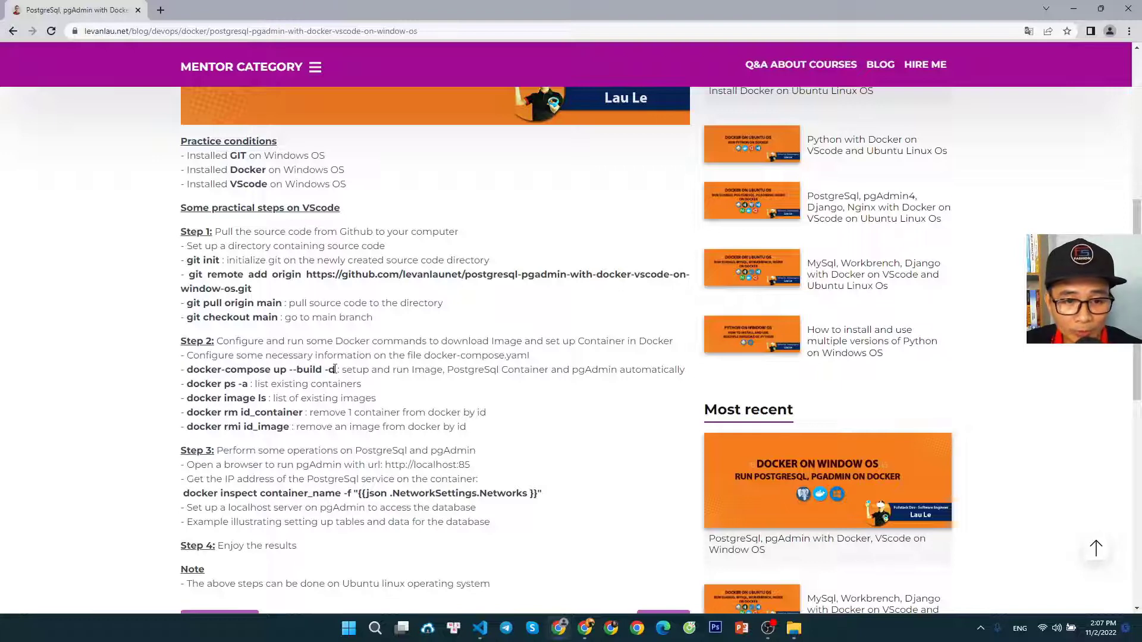
drag(337, 369, 273, 370)
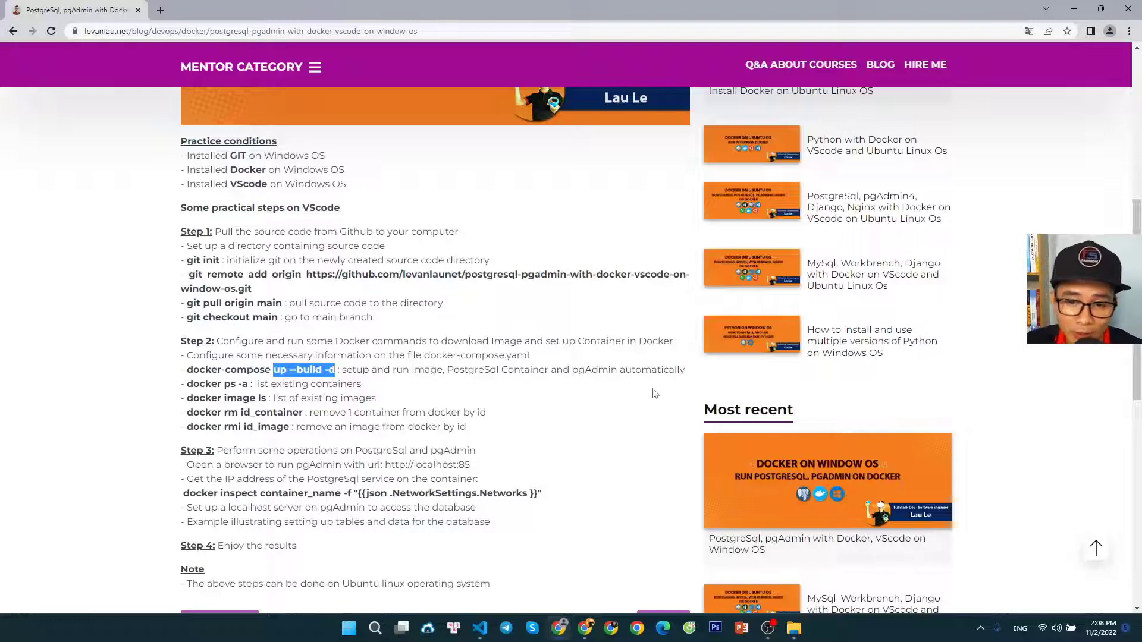
click(492, 382)
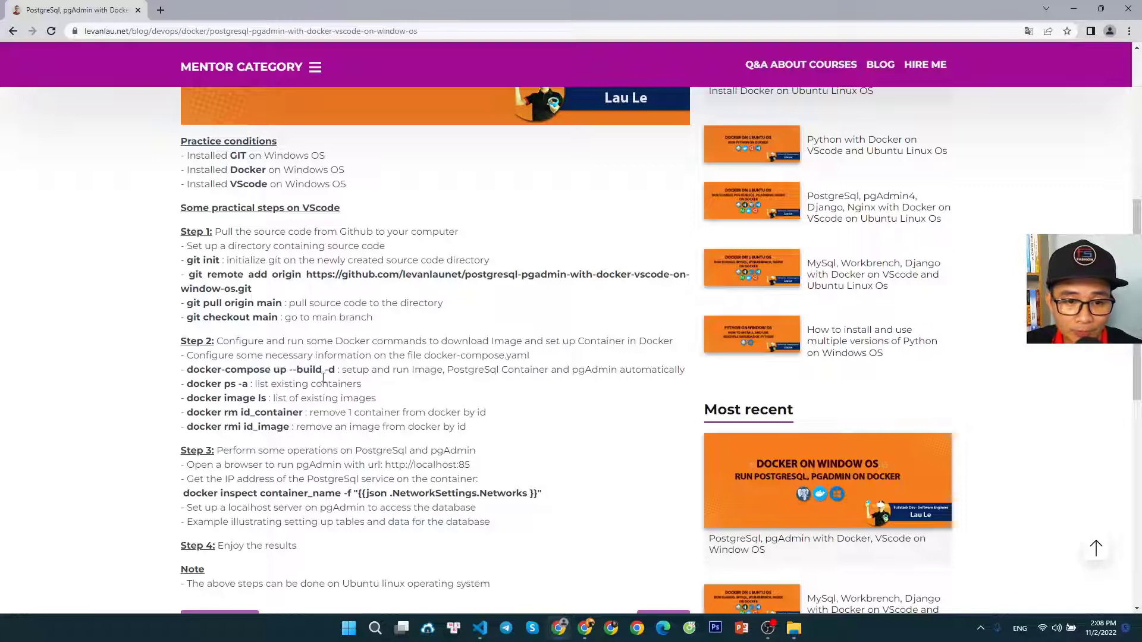
drag(186, 369, 275, 370)
click(393, 397)
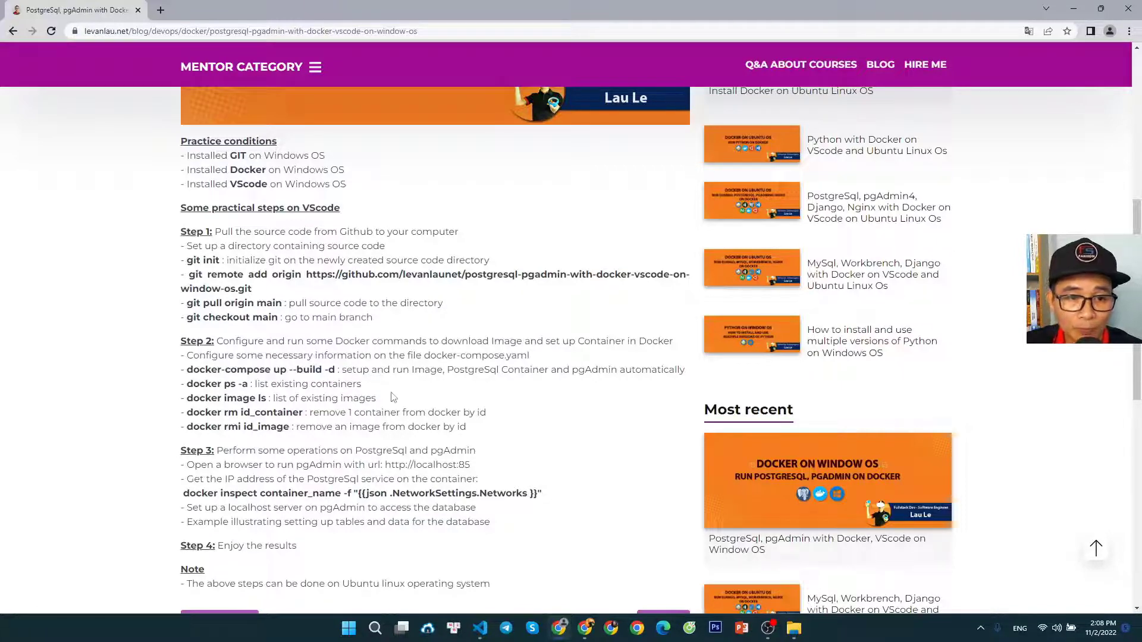
Return to Visual Studio Code and run docker-compose up --build -d in the project's terminal
click(480, 629)
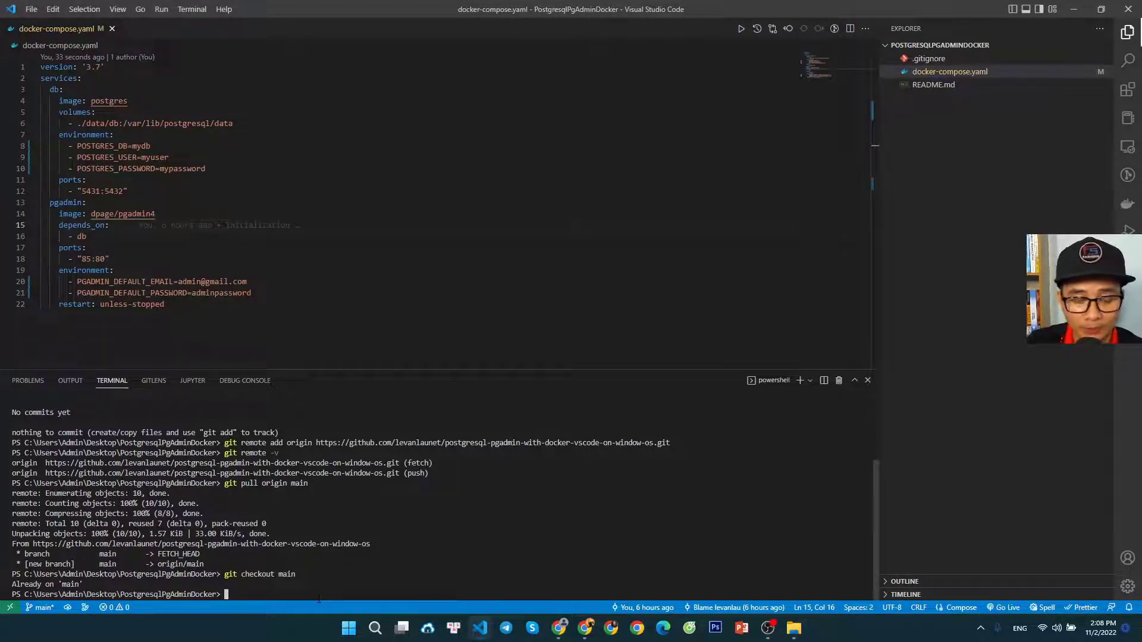
text(docker)
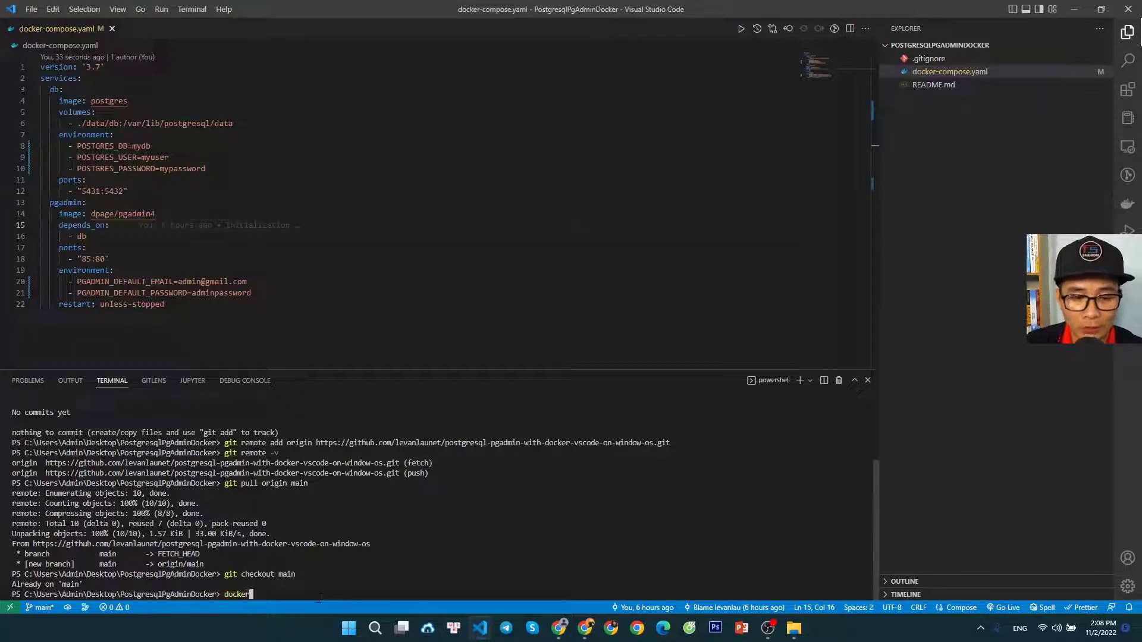
text(-compose )
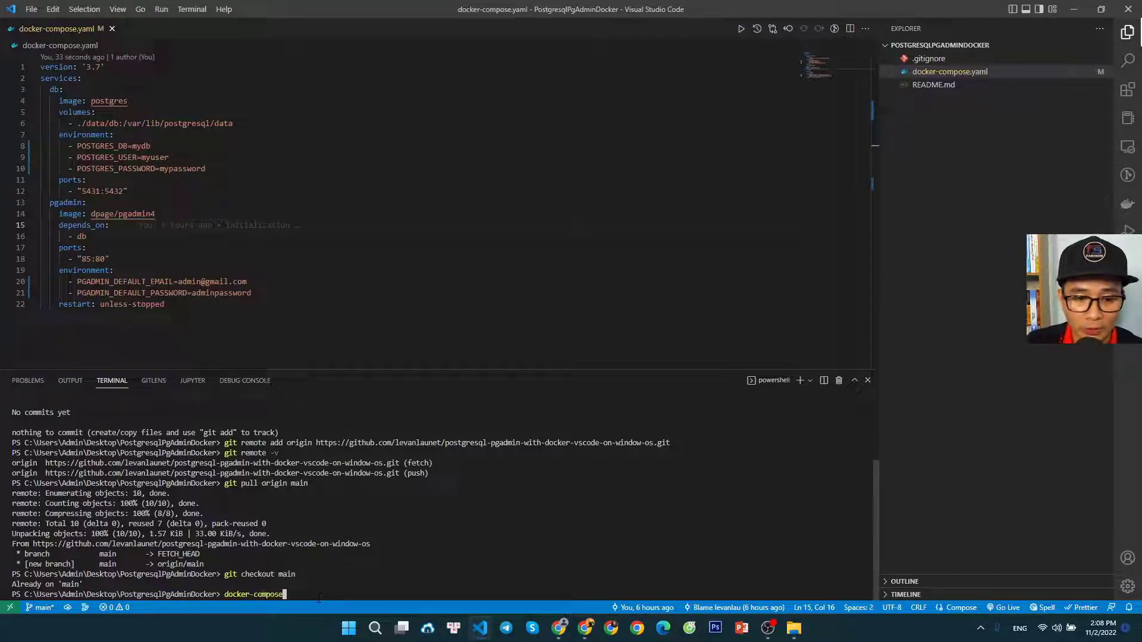
text(up --)
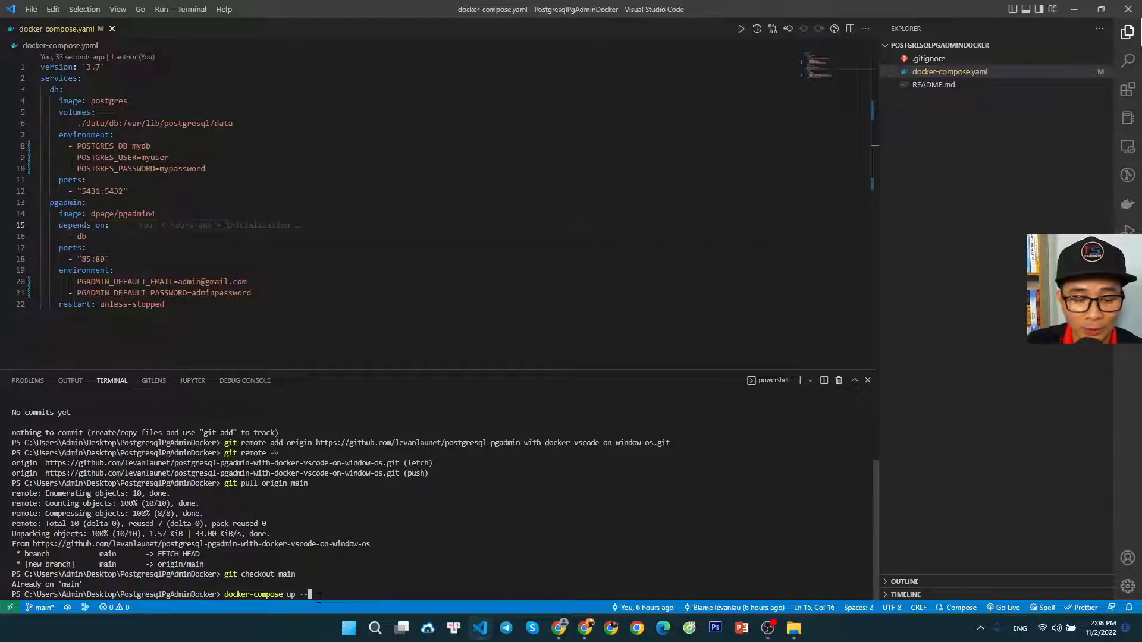
text(build)
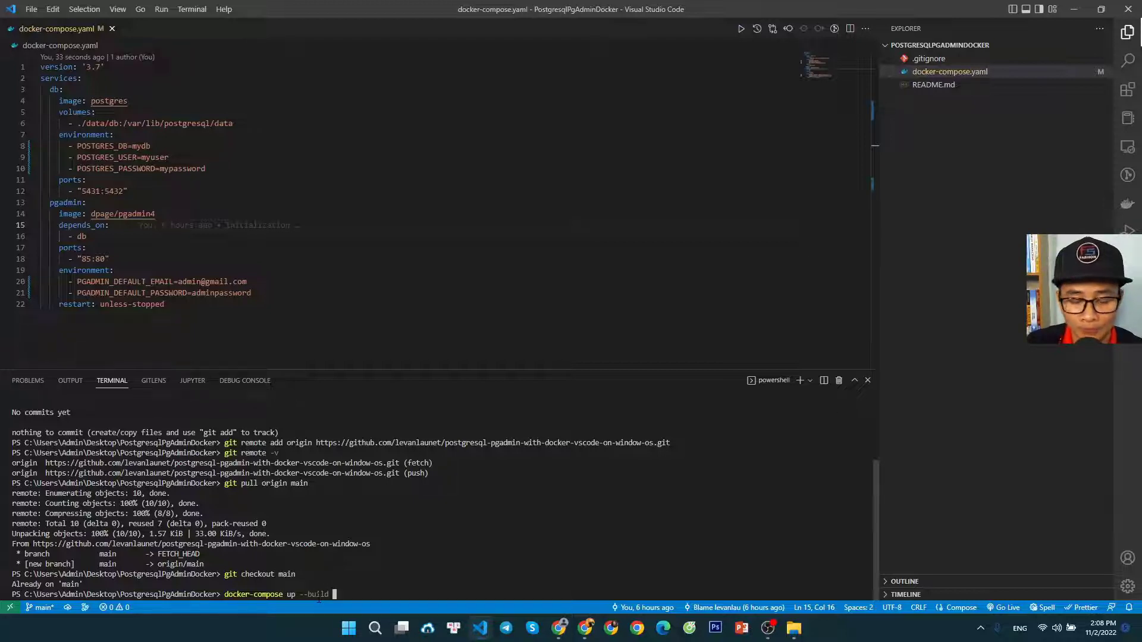
text( -d)
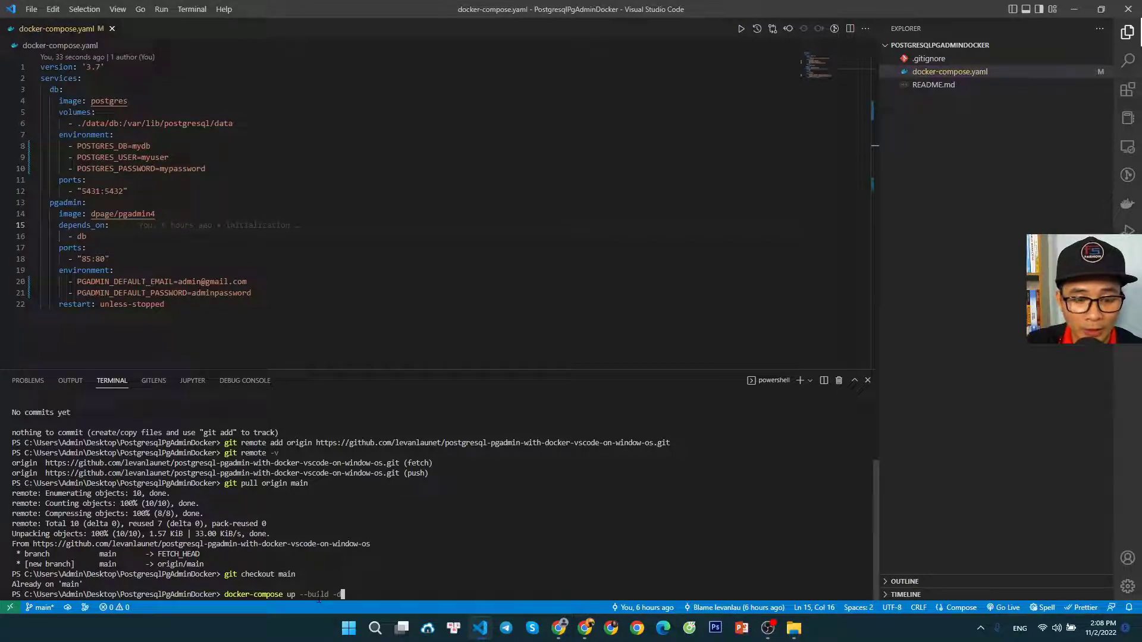
key(Return)
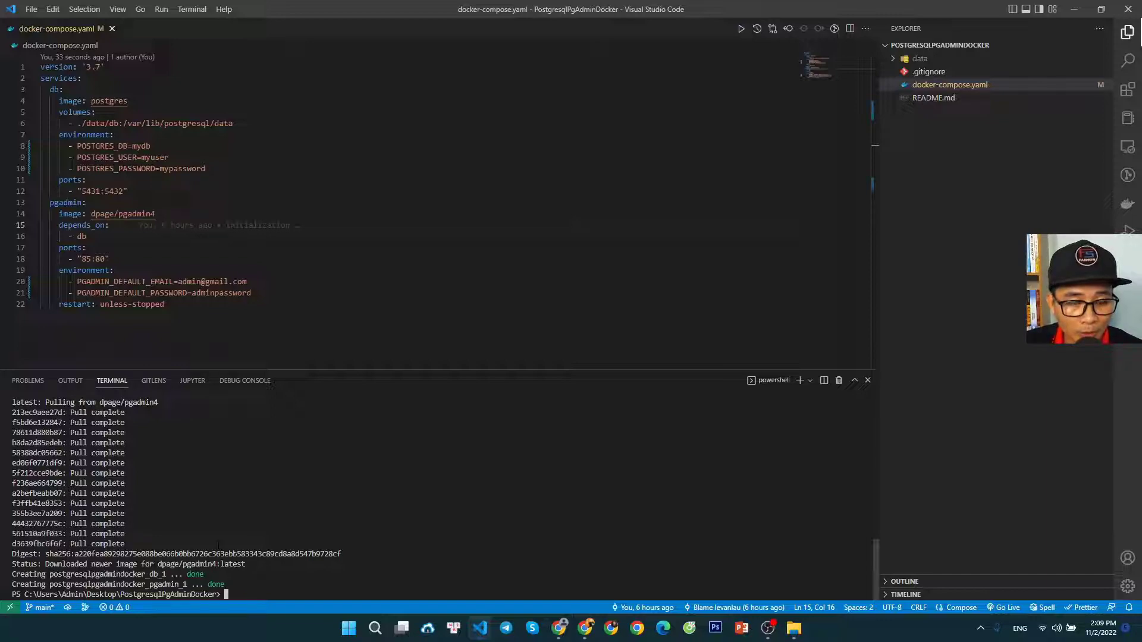
Examine the image pull output, the postgres and pgadmin4 image entries in the compose file, and the names of the created containers
scroll(220, 542, up, 4)
scroll(223, 539, down, 4)
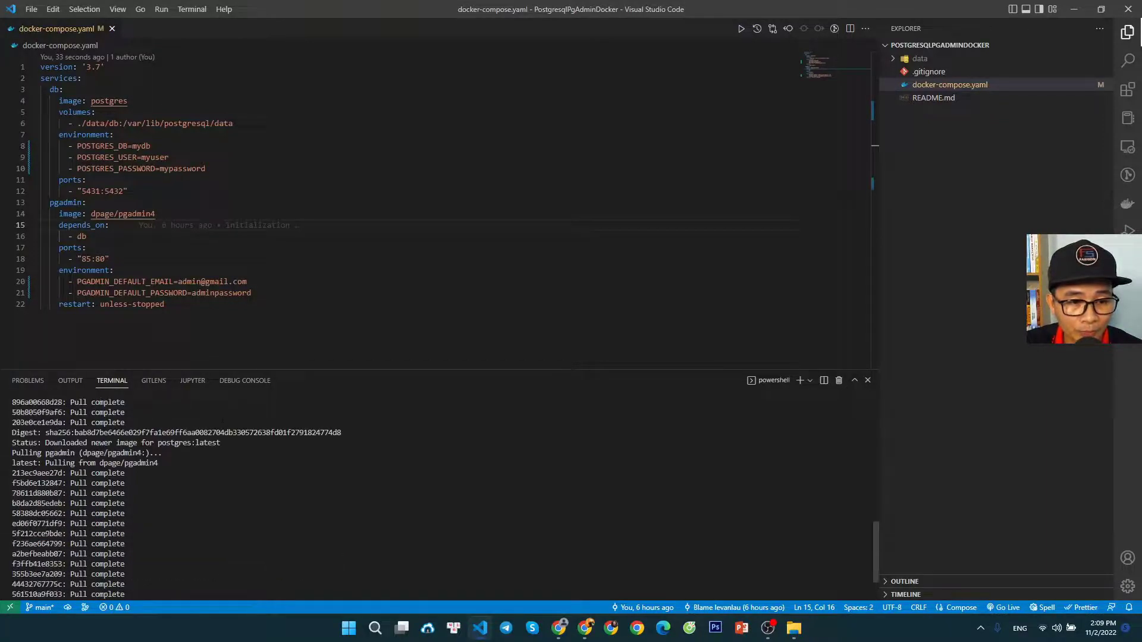
scroll(220, 545, down, 2)
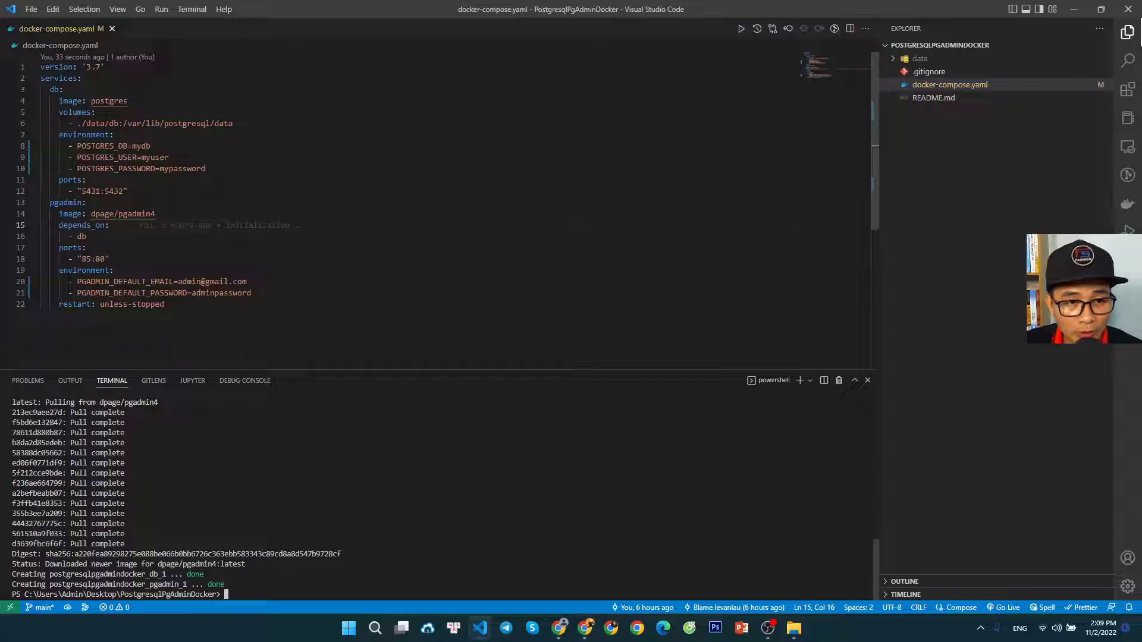
drag(128, 101, 91, 101)
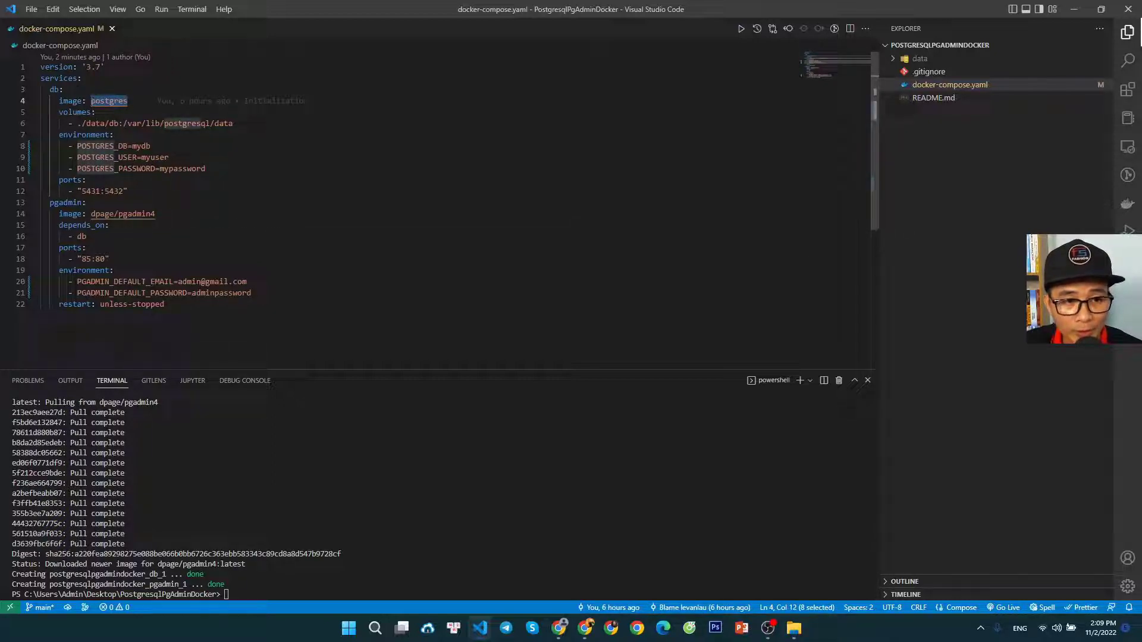
drag(155, 214, 119, 214)
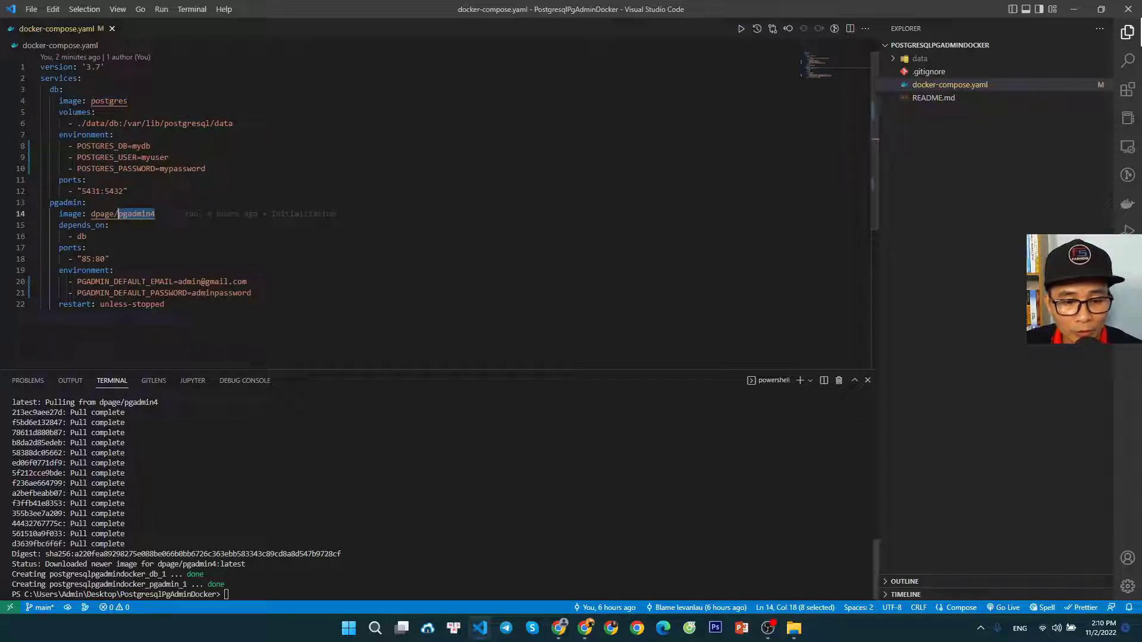
click(229, 594)
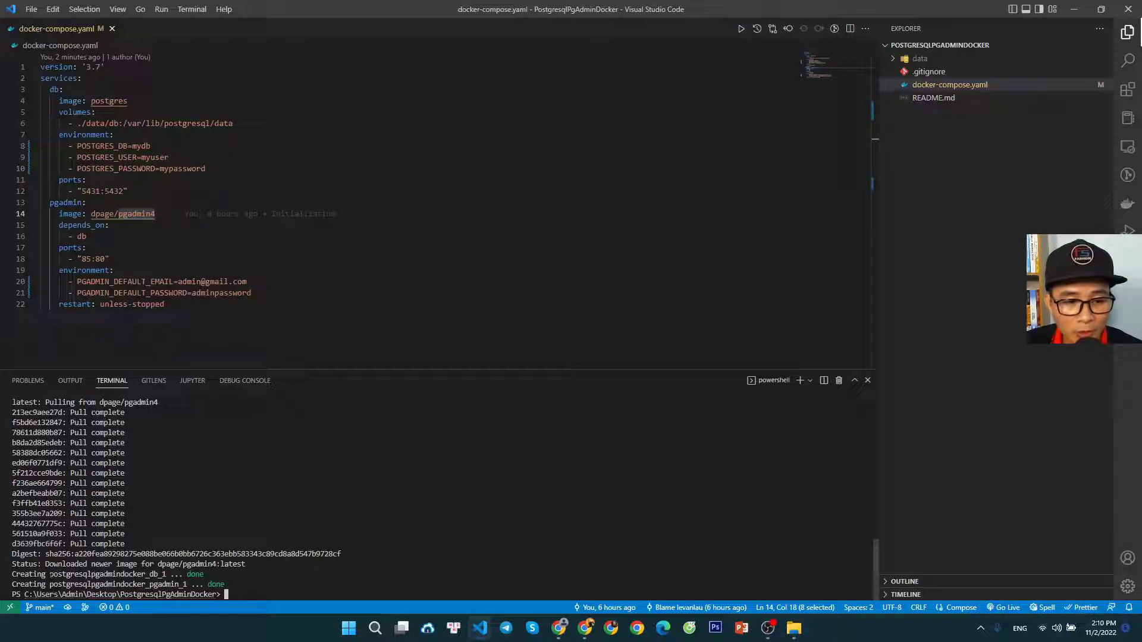
mouse_move(51, 575)
mouse_down()
mouse_move(190, 585)
mouse_move(49, 574)
mouse_up()
click(276, 586)
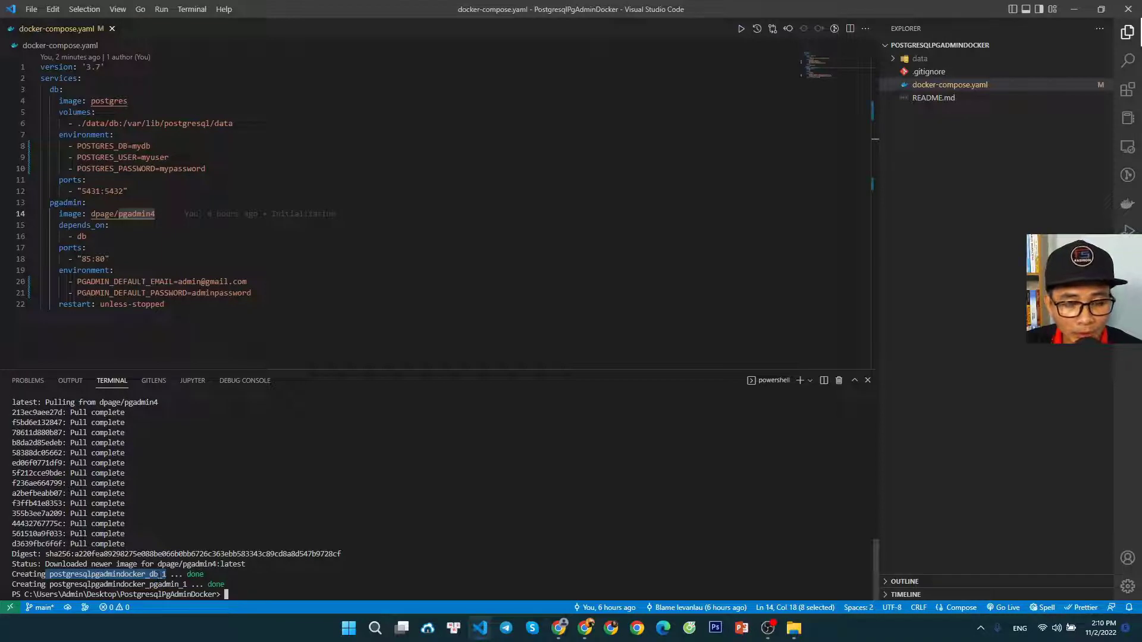
drag(187, 585, 53, 585)
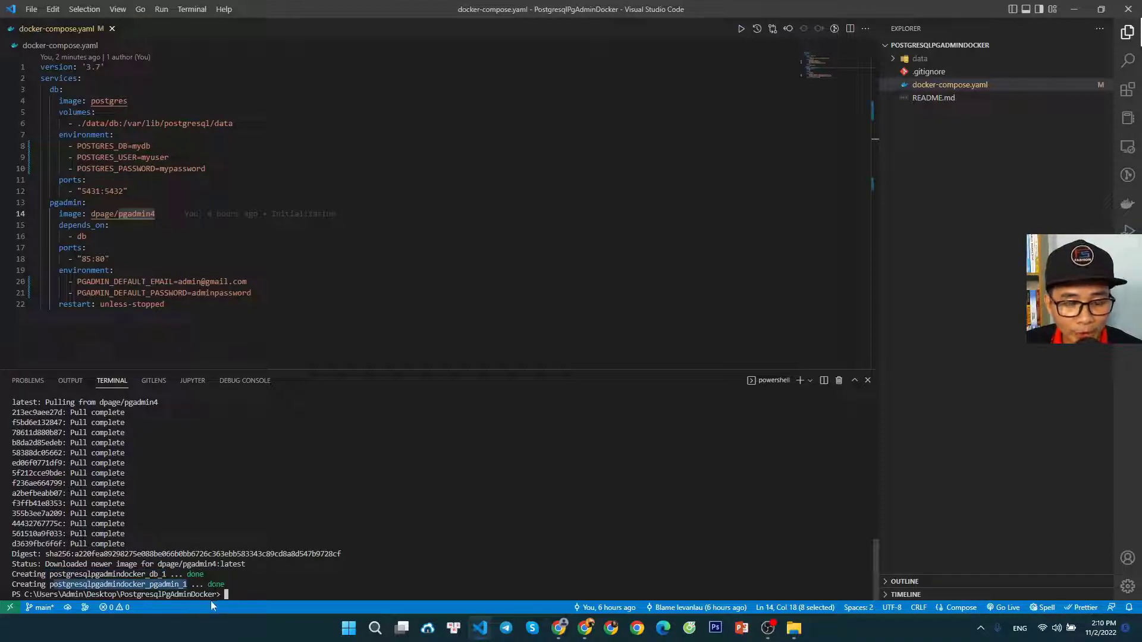
drag(187, 584, 54, 584)
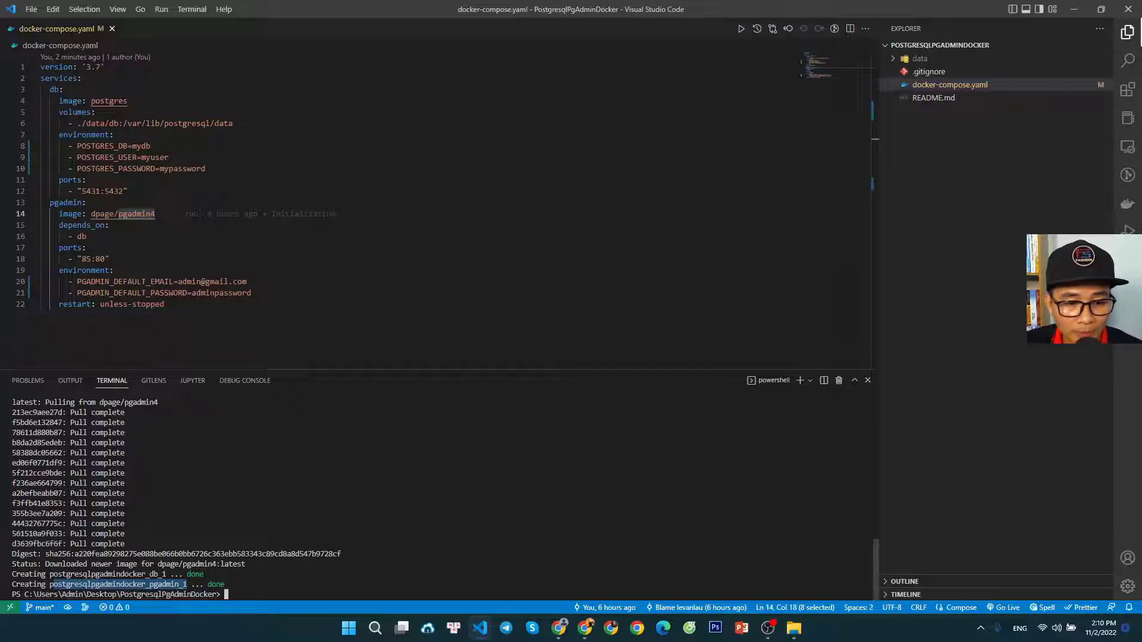
click(167, 593)
drag(188, 585, 76, 585)
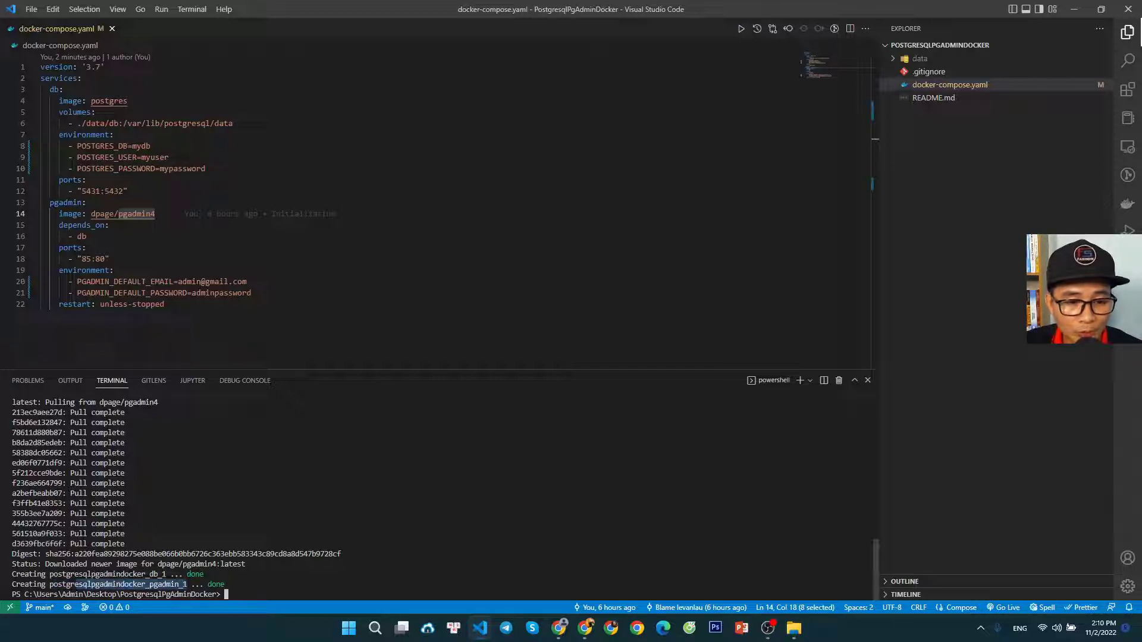
click(182, 585)
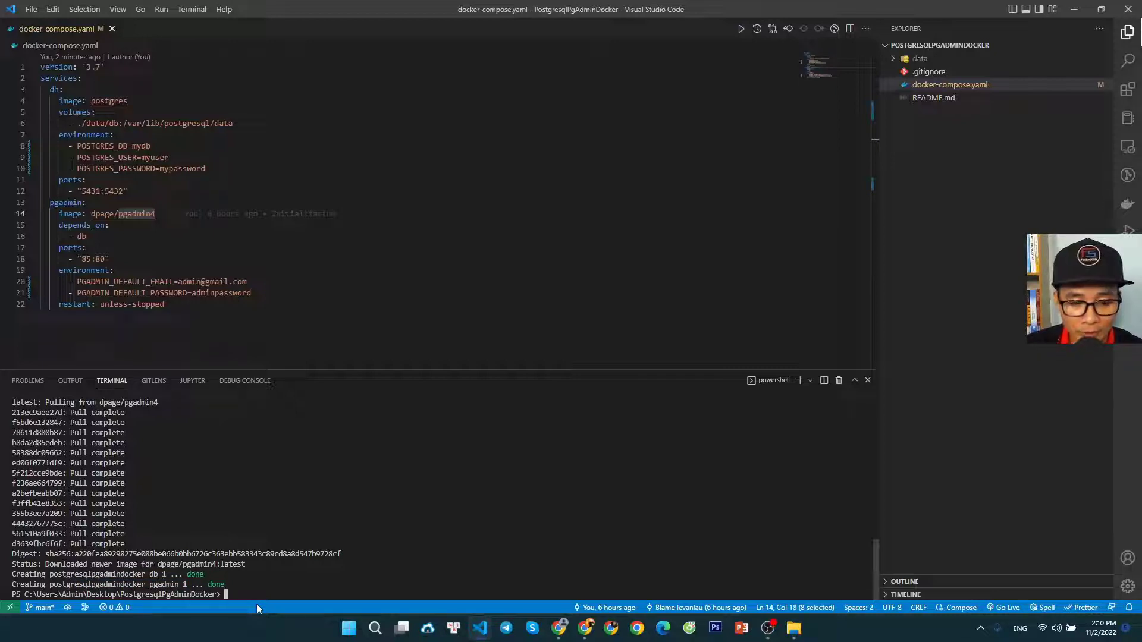
List all Docker containers with docker ps -a and examine the names of the pgAdmin and PostgreSQL containers
text(docker ps -a)
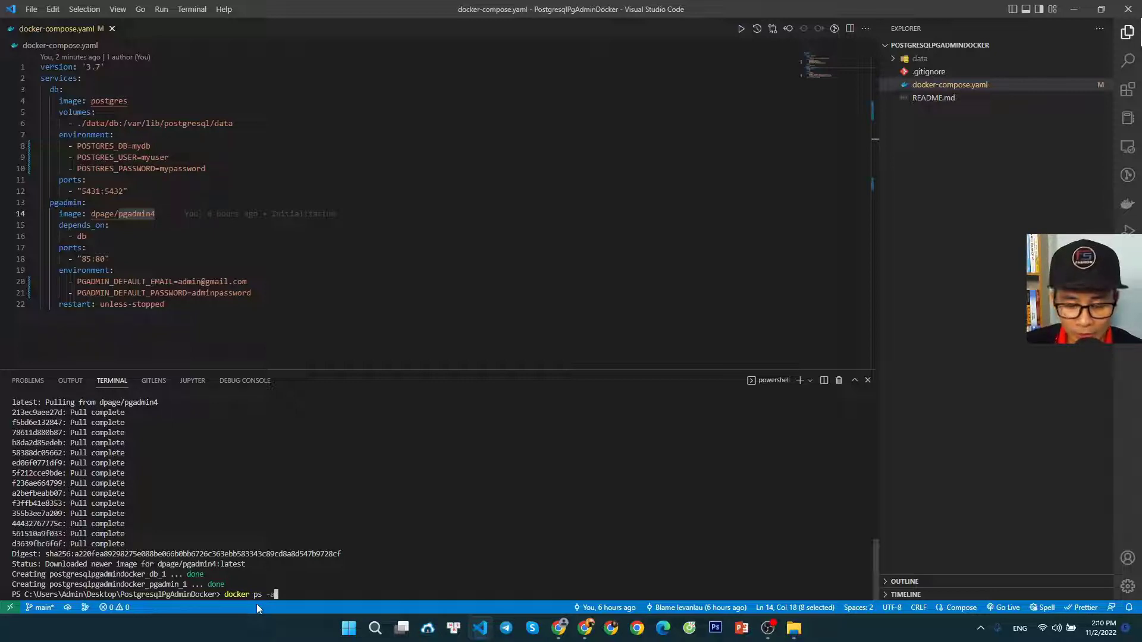
key(Return)
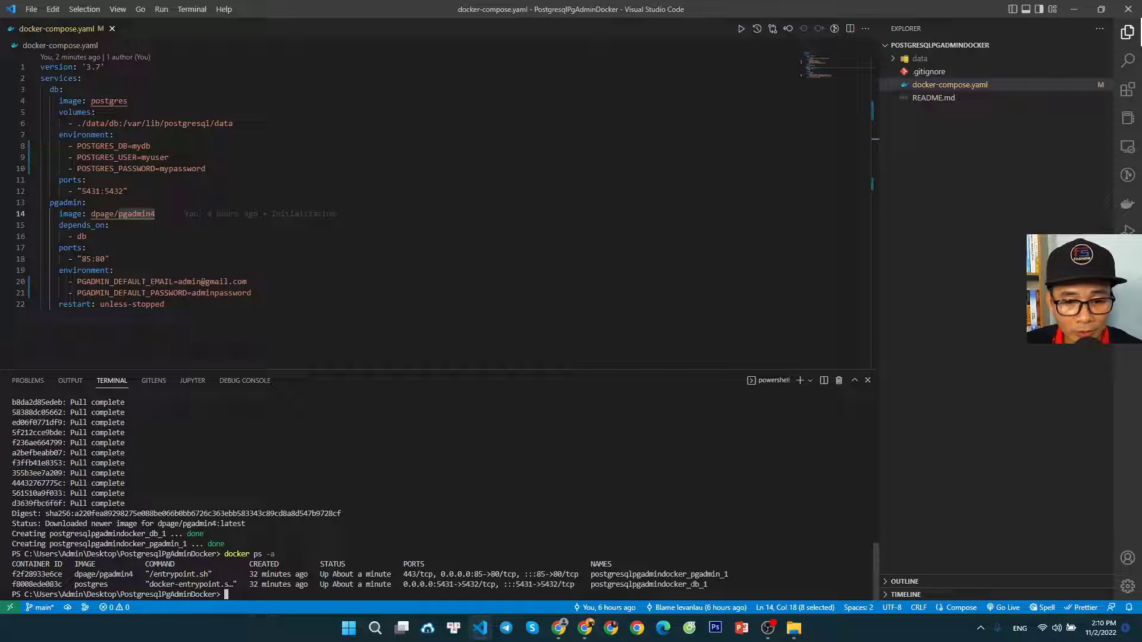
drag(707, 584, 10, 574)
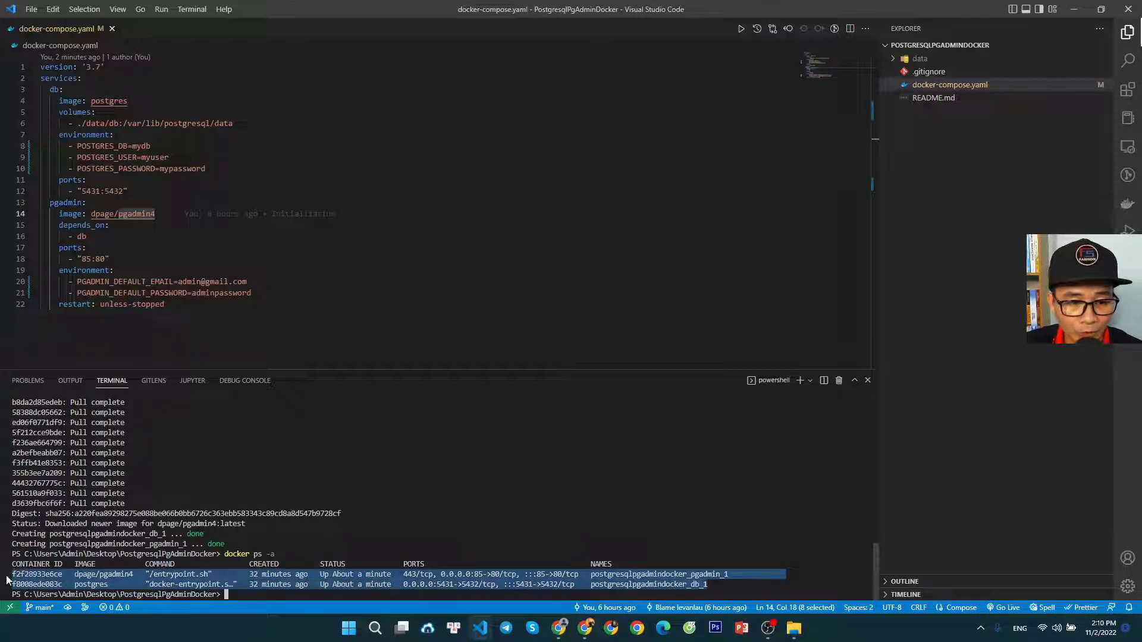
click(20, 574)
drag(728, 574, 588, 575)
click(588, 574)
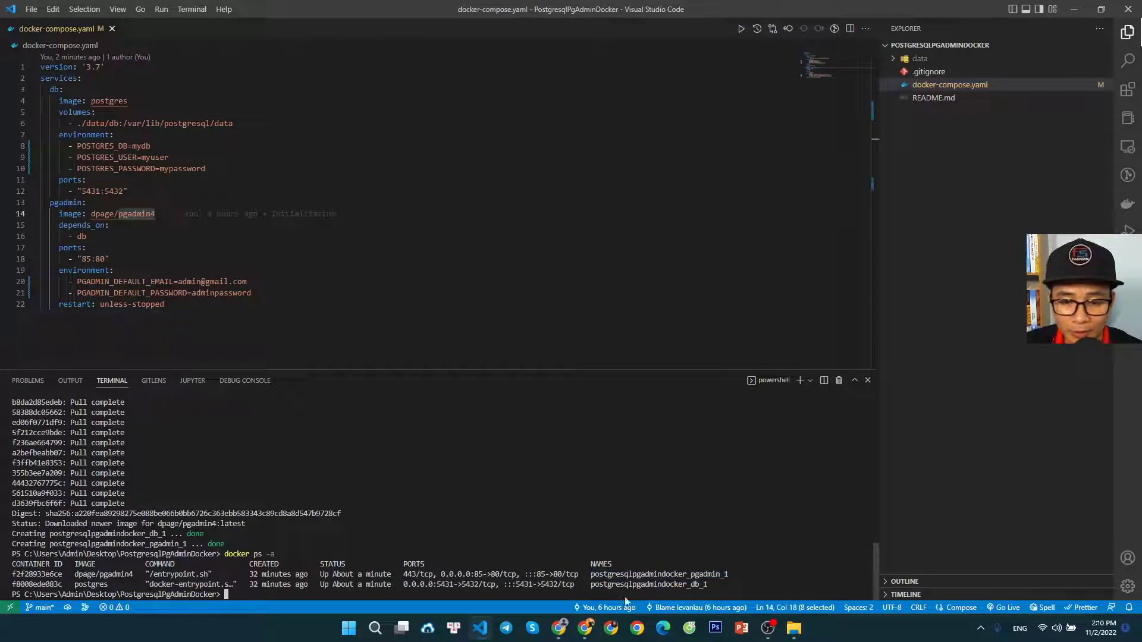
drag(737, 586, 589, 585)
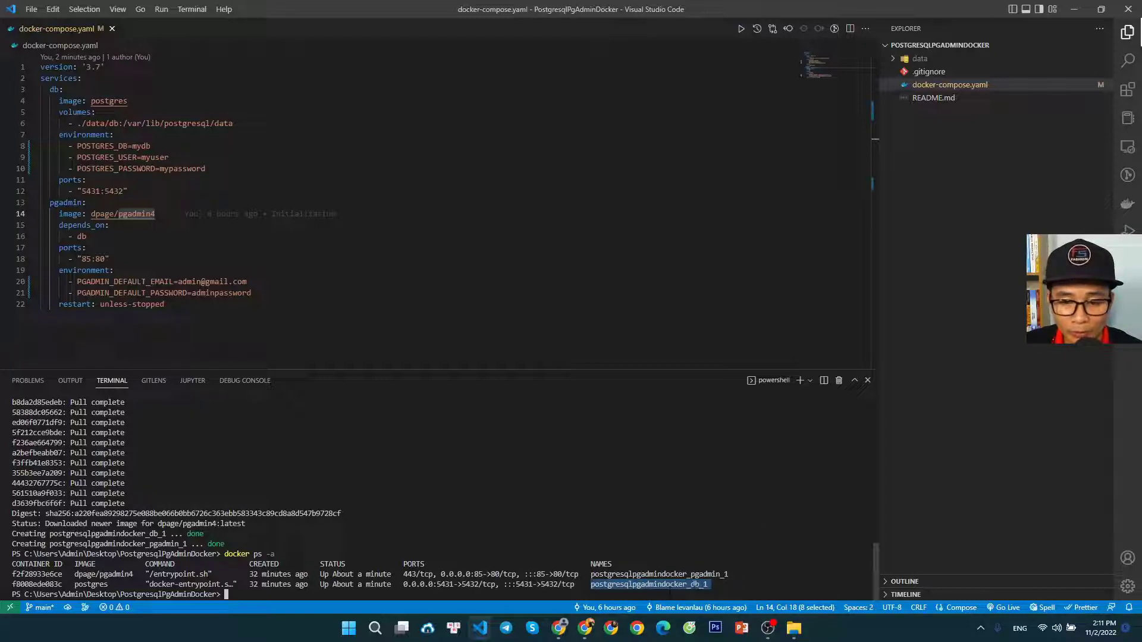
click(696, 586)
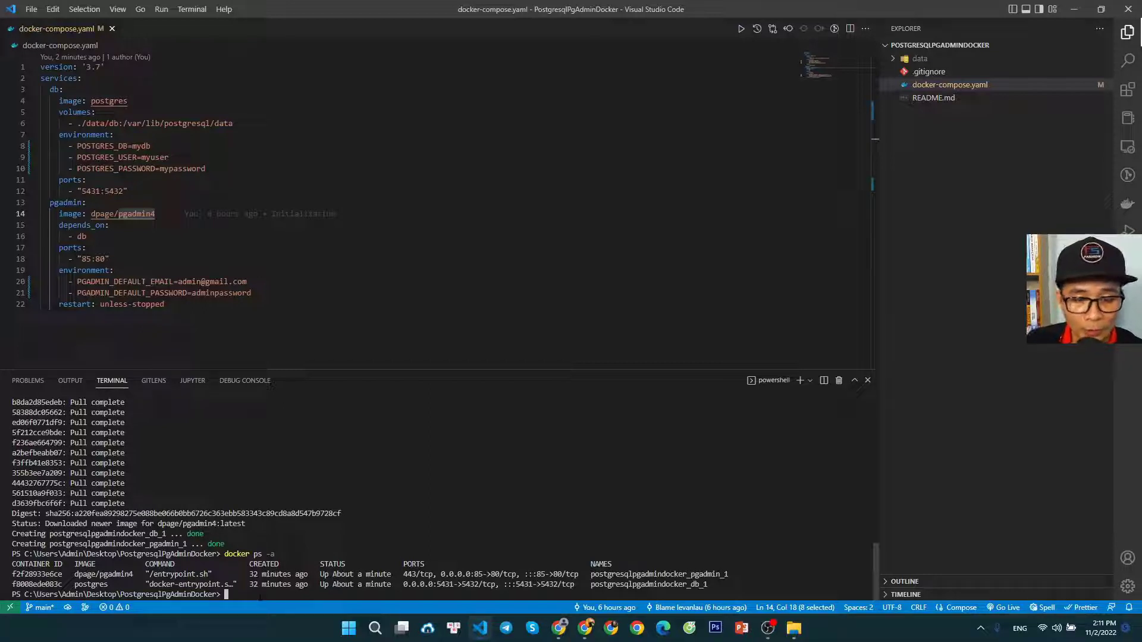
List the local Docker images with docker image ls and examine the dpage/pgadmin4 entry
text(docker image )
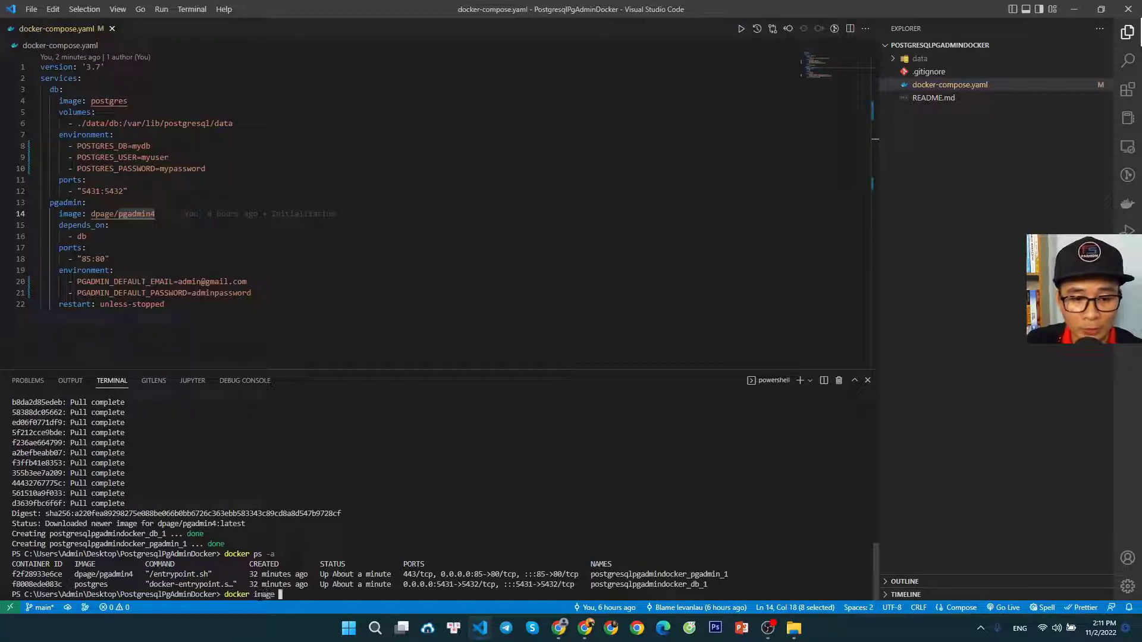
text(ls)
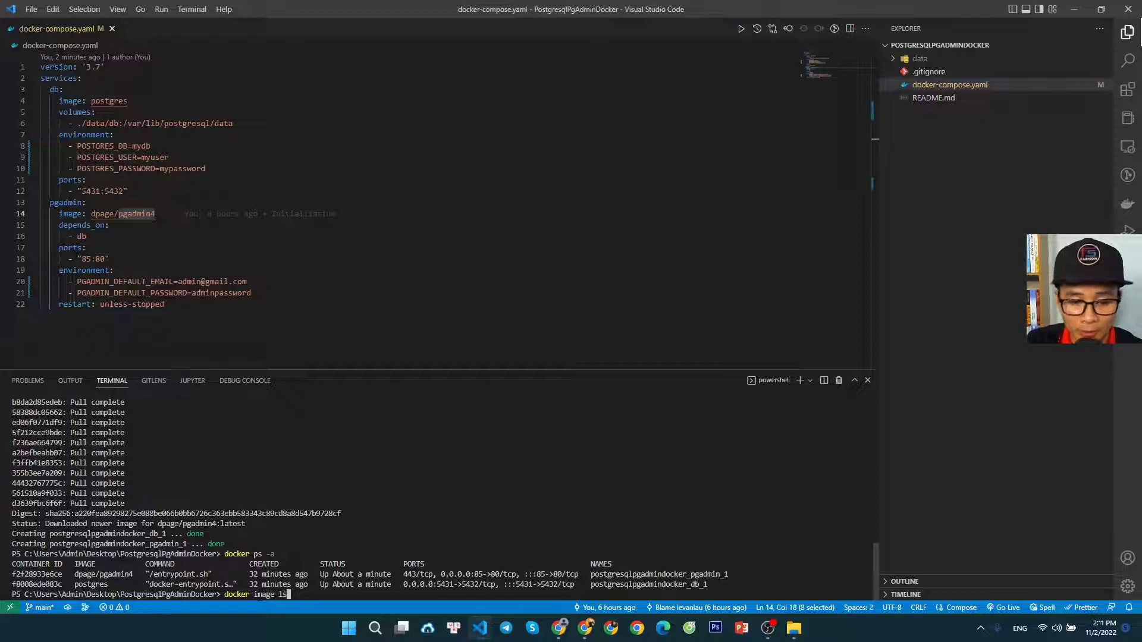
key(Return)
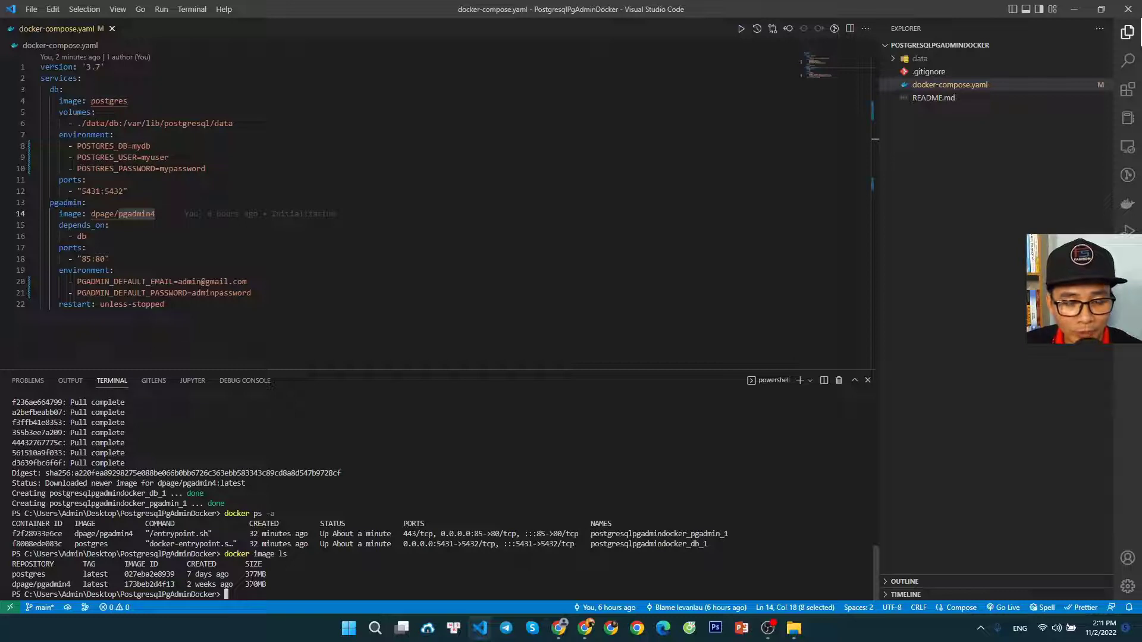
drag(71, 584, 175, 585)
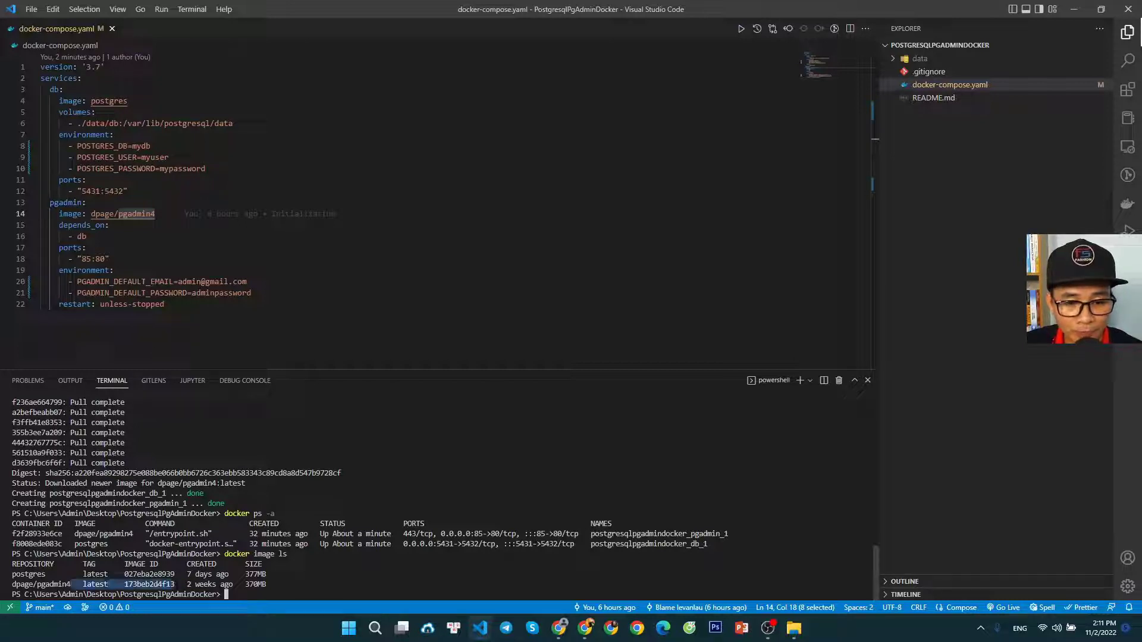
click(176, 586)
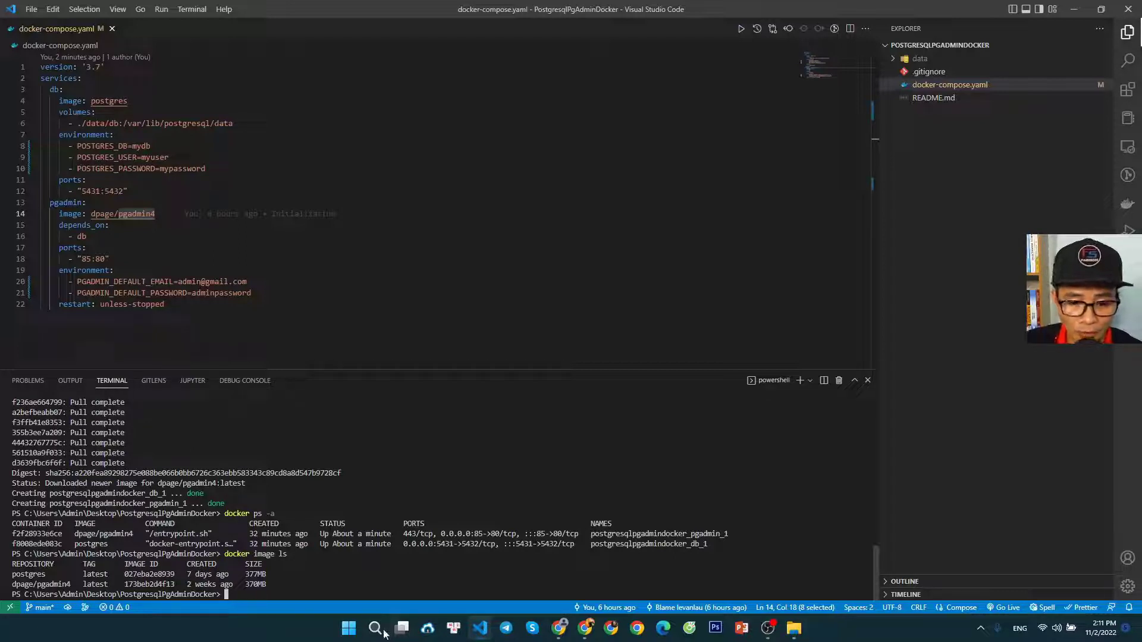
Switch to the blog article in Chrome and review the docker-compose command in Step 2 and the PostgreSQL and pgAdmin operations in Step 3
click(559, 628)
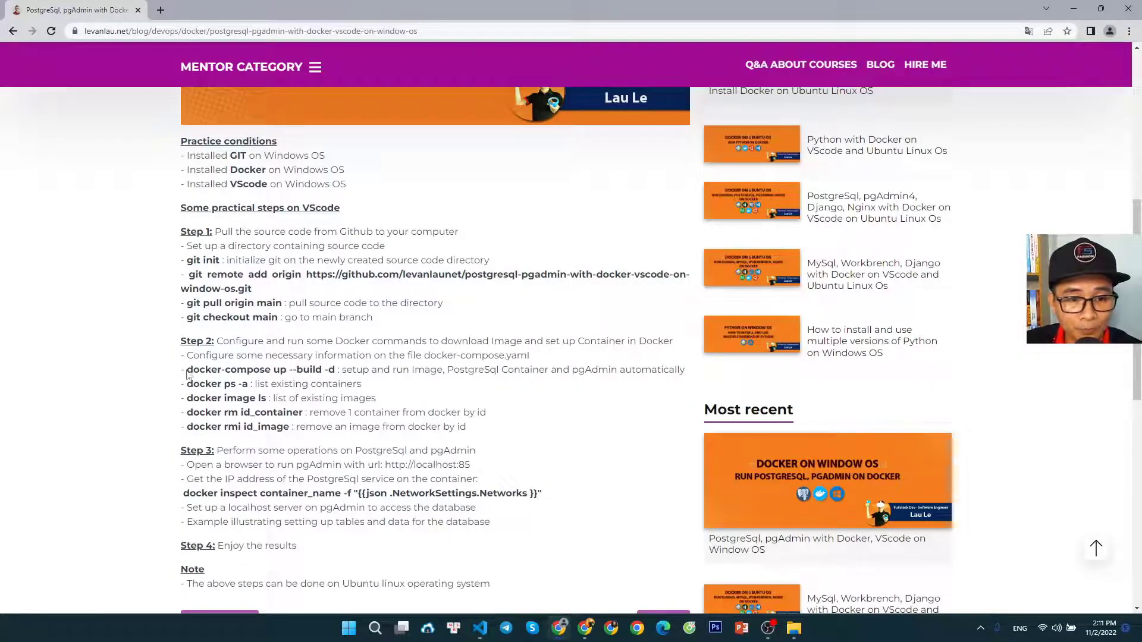
drag(186, 370, 629, 372)
click(525, 407)
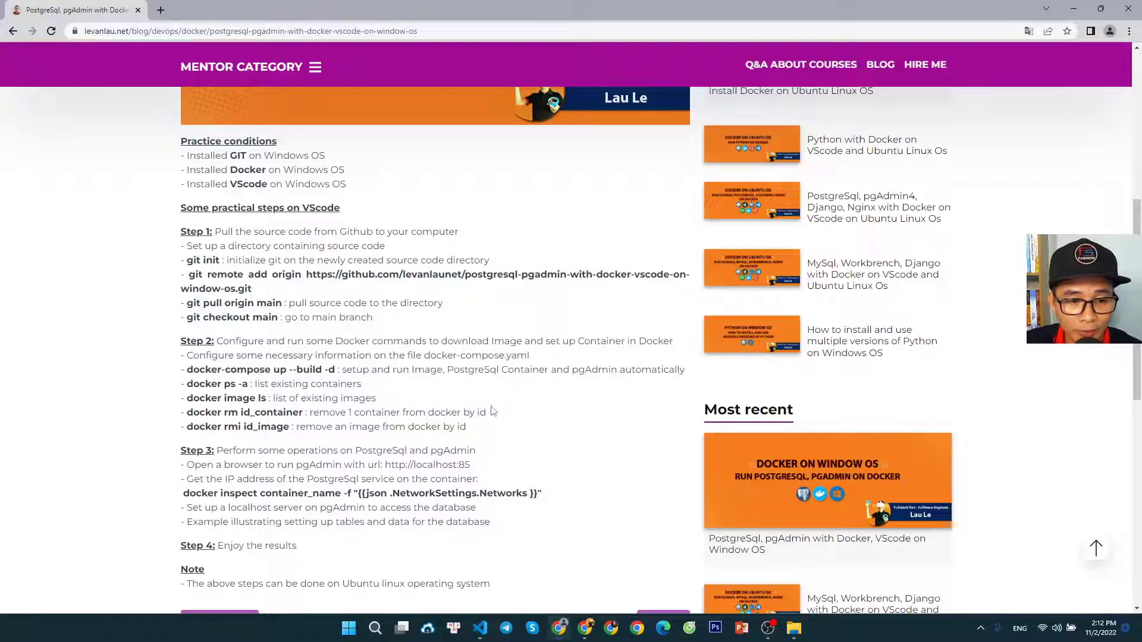
scroll(331, 423, down, 1)
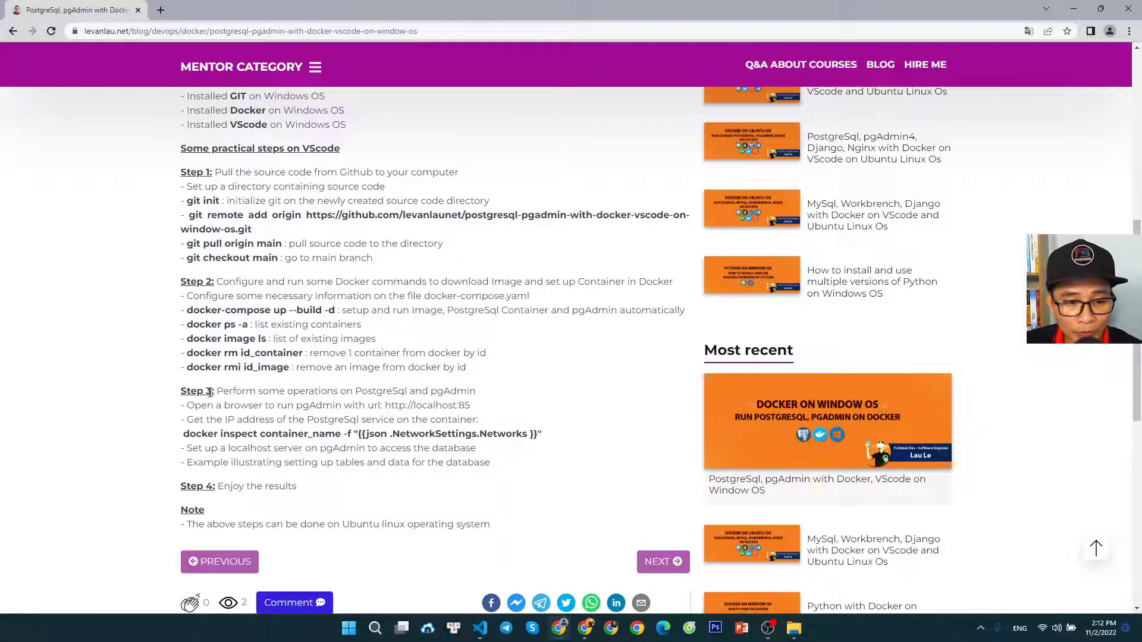
drag(213, 393, 387, 392)
click(360, 420)
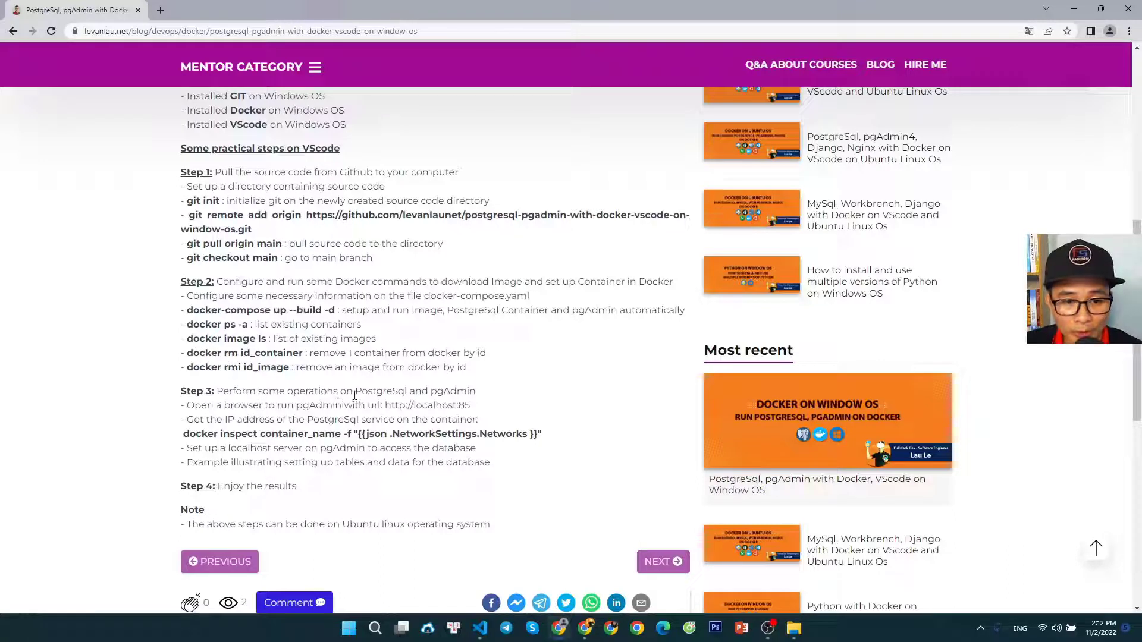
drag(361, 395, 416, 394)
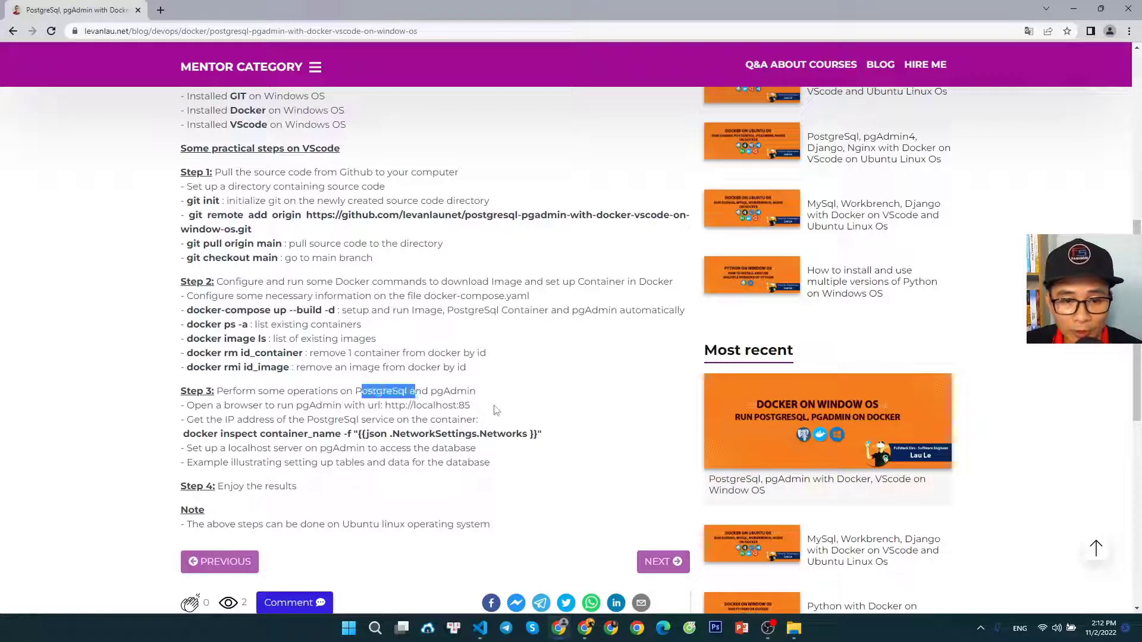
click(453, 412)
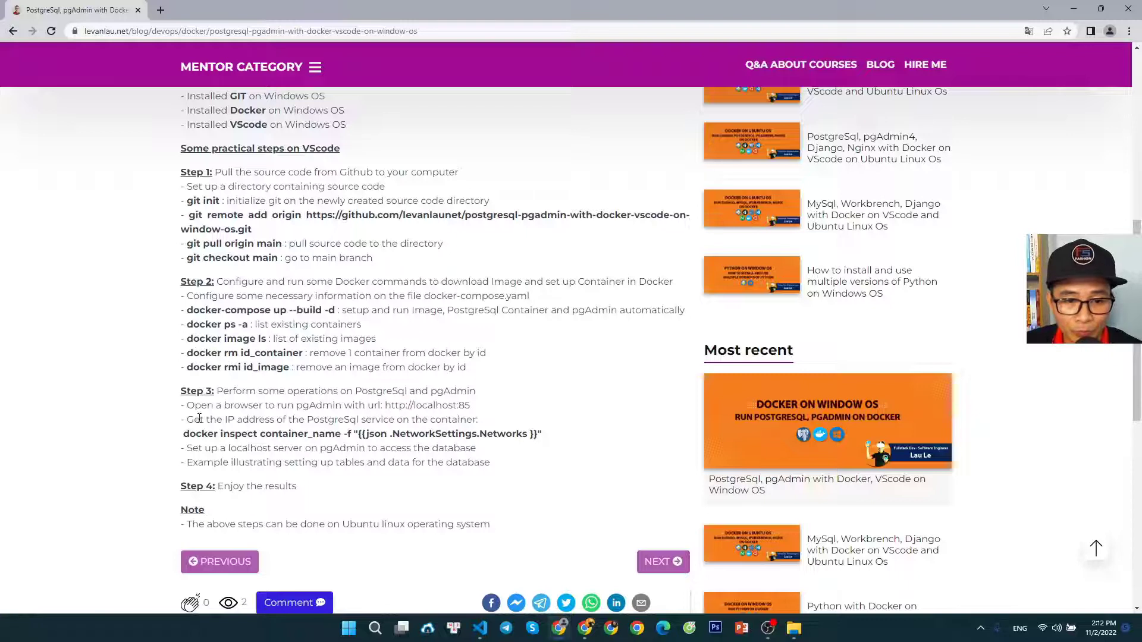
drag(195, 406, 469, 408)
click(335, 405)
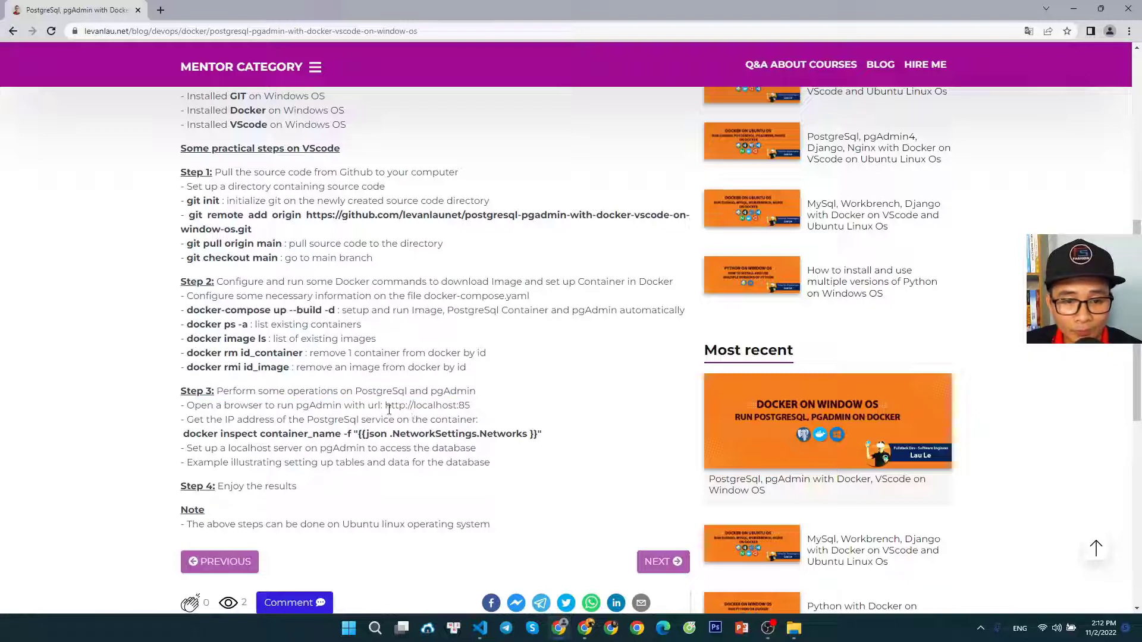
drag(387, 408, 471, 408)
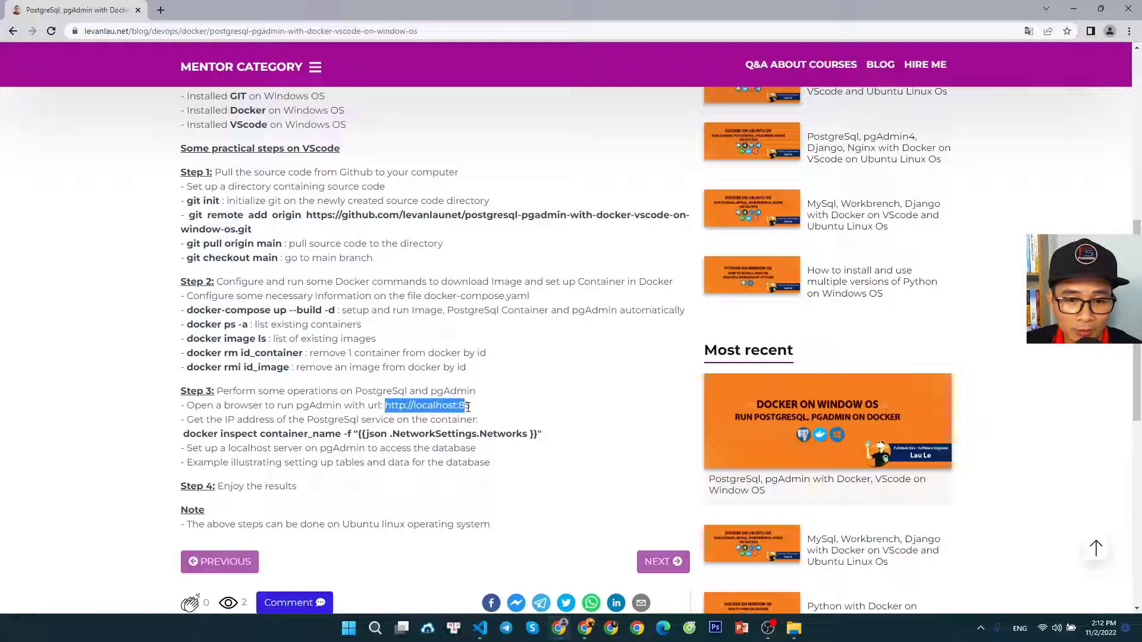
right_click(432, 408)
click(452, 420)
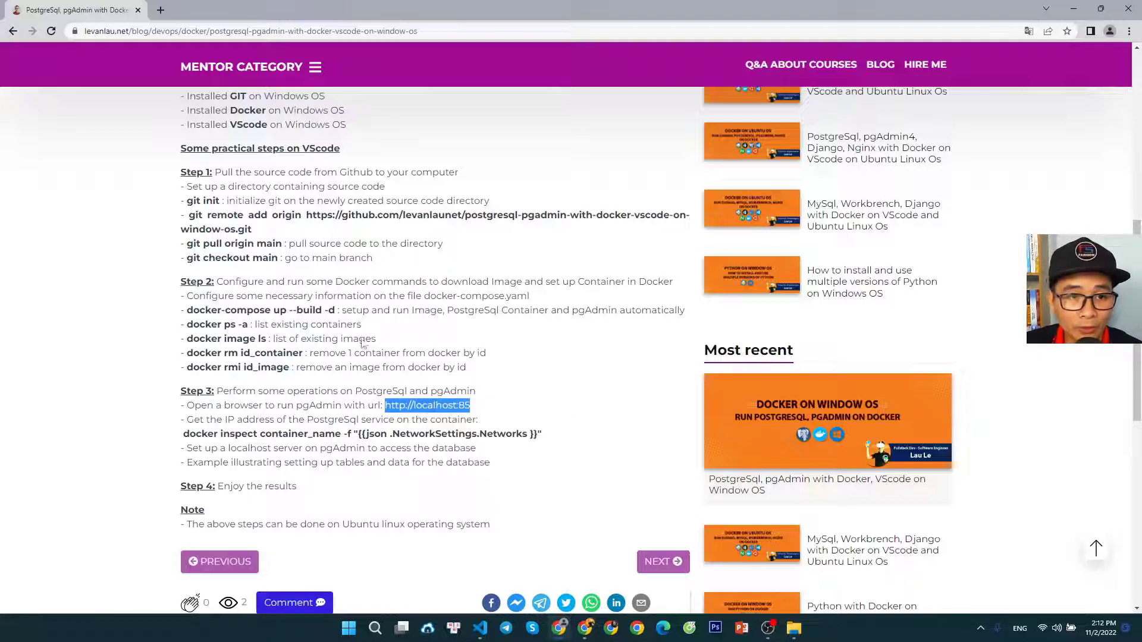
click(160, 10)
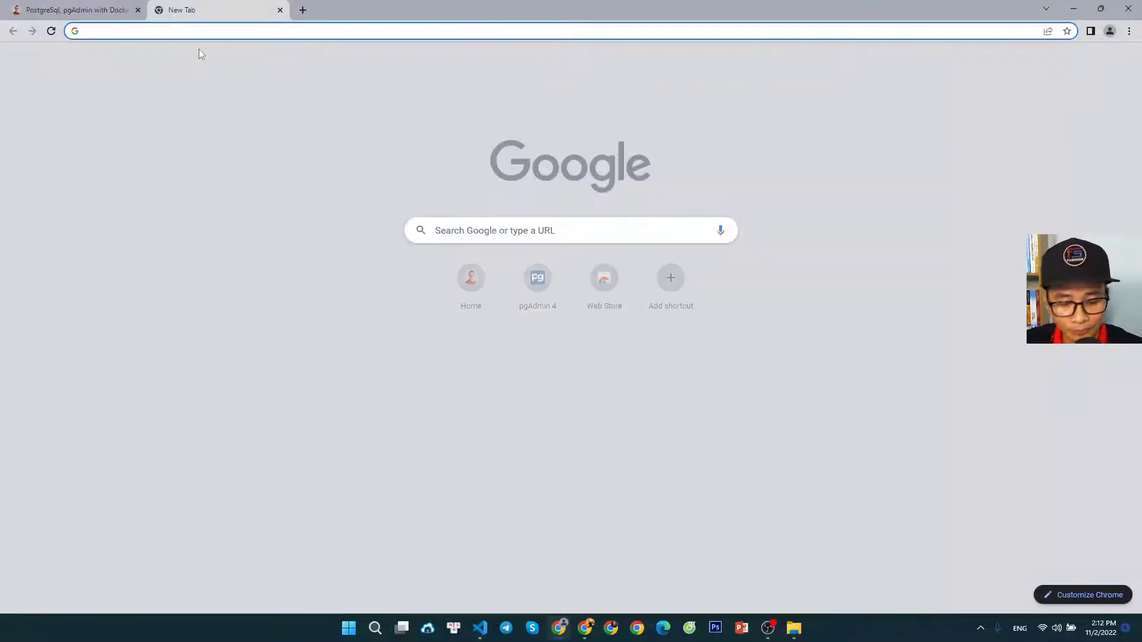
key(ctrl+v)
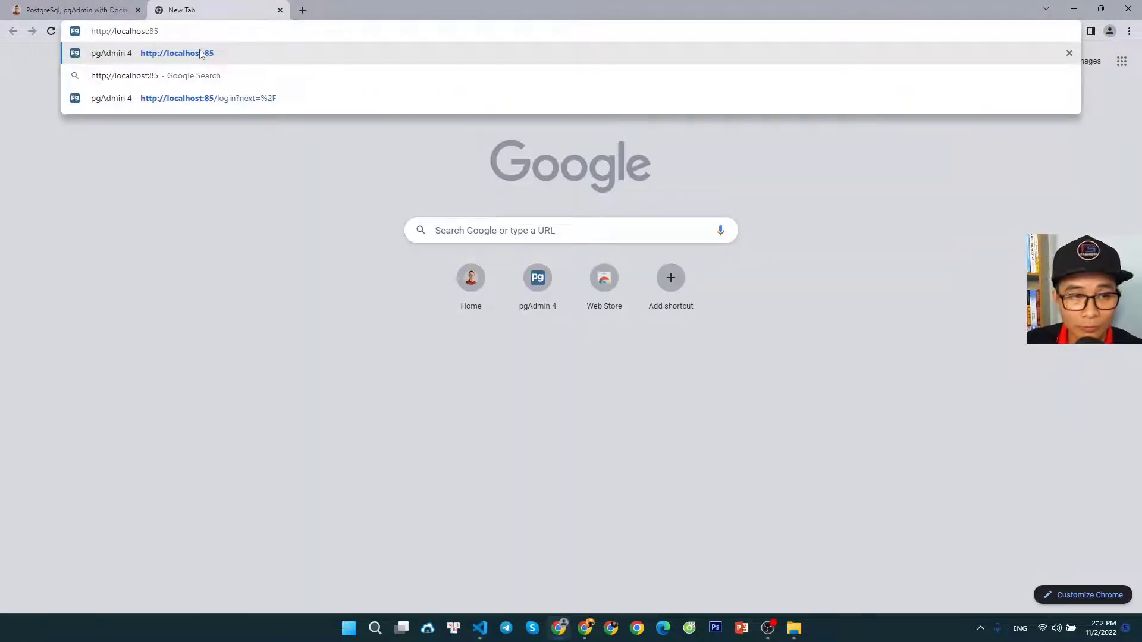
key(Return)
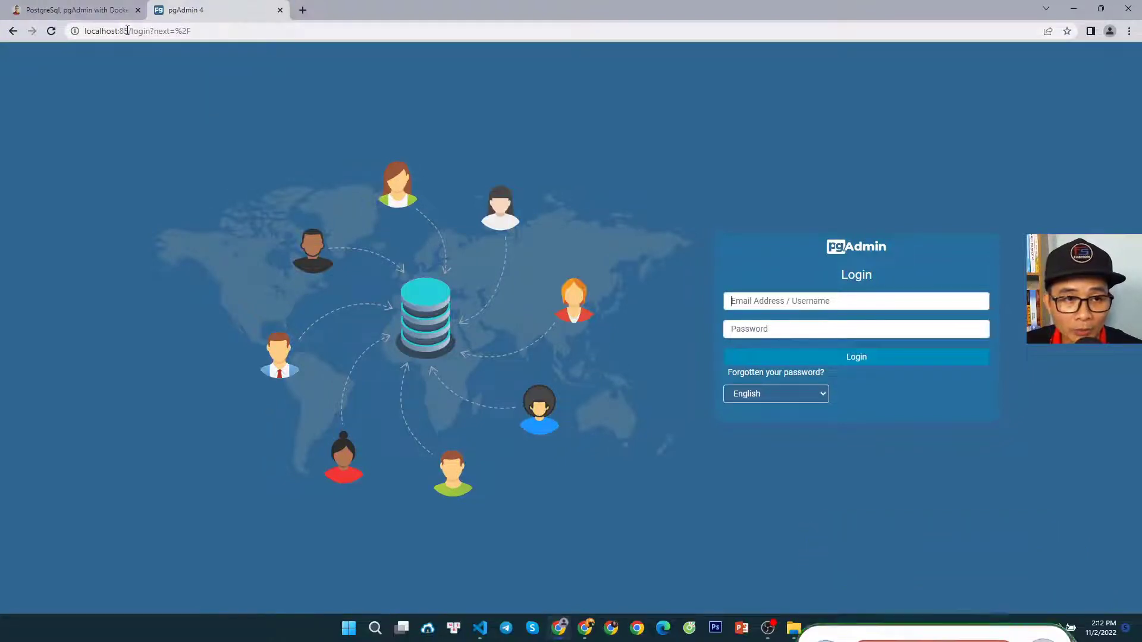
Compare the port in the pgAdmin address with the pgadmin service's "85:80" port mapping in docker-compose.yaml in Visual Studio Code
double_click(123, 31)
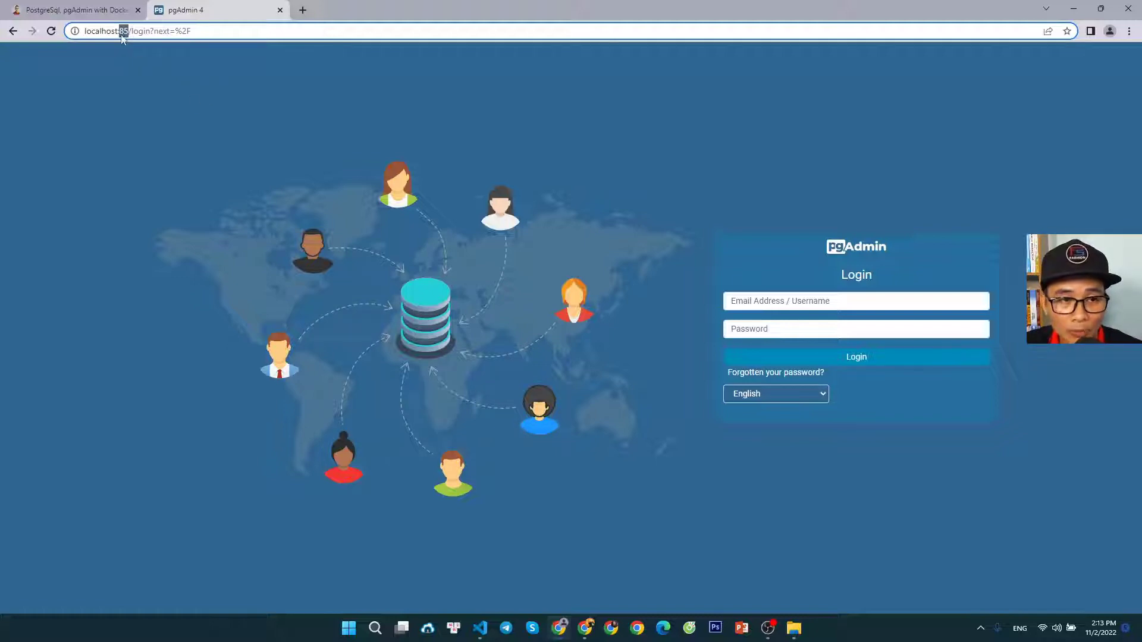
click(107, 11)
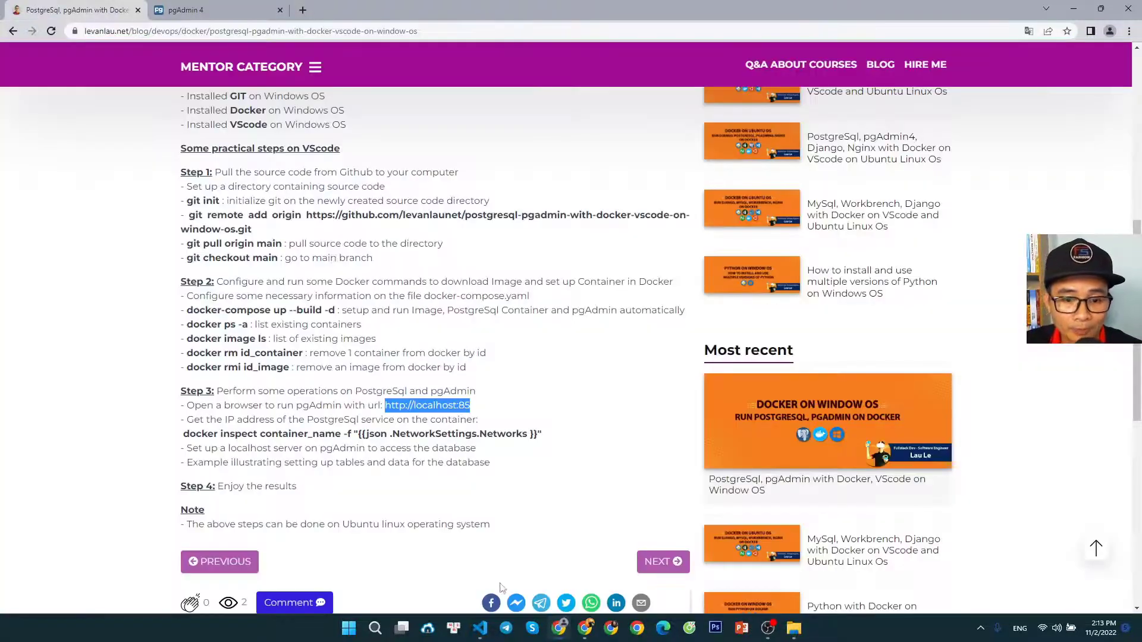
click(480, 628)
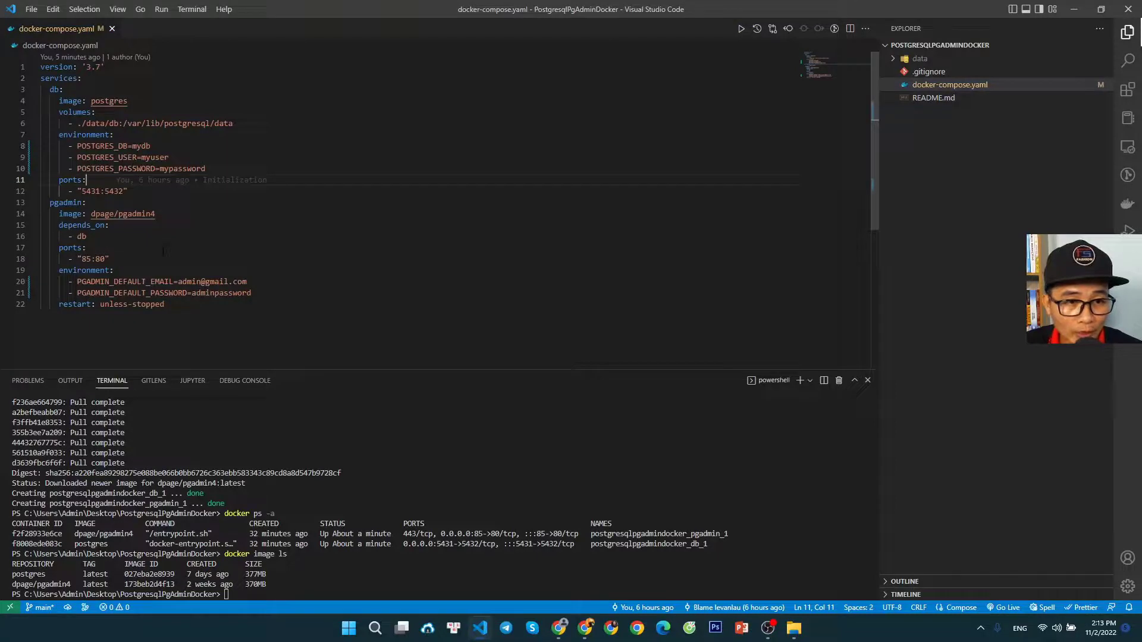
drag(40, 202, 261, 306)
click(165, 304)
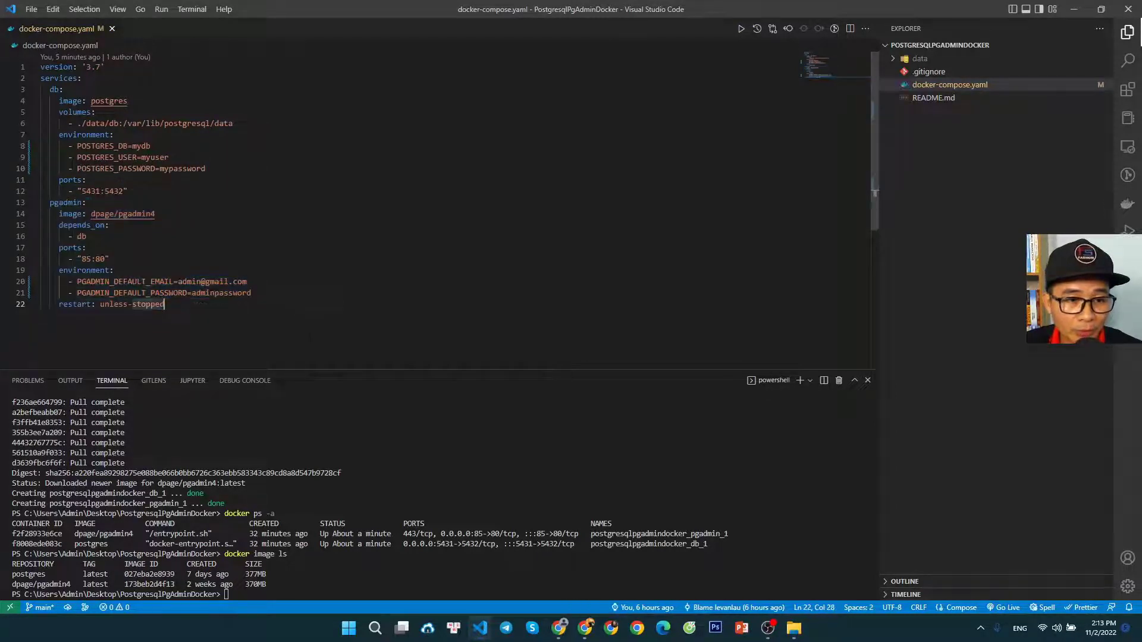
drag(59, 247, 113, 270)
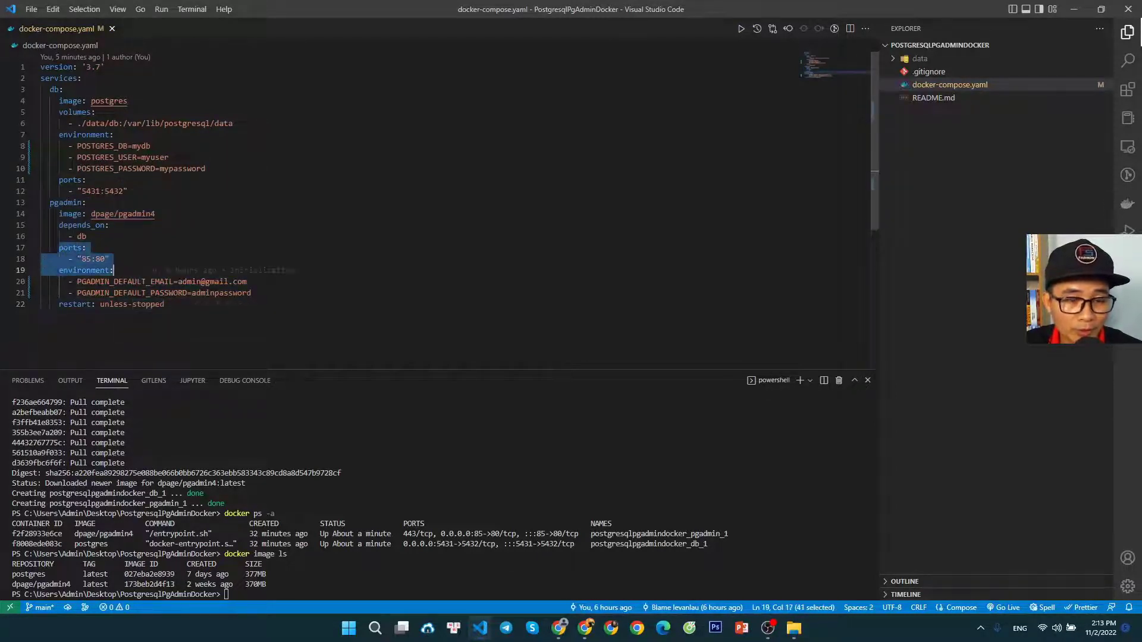
click(113, 270)
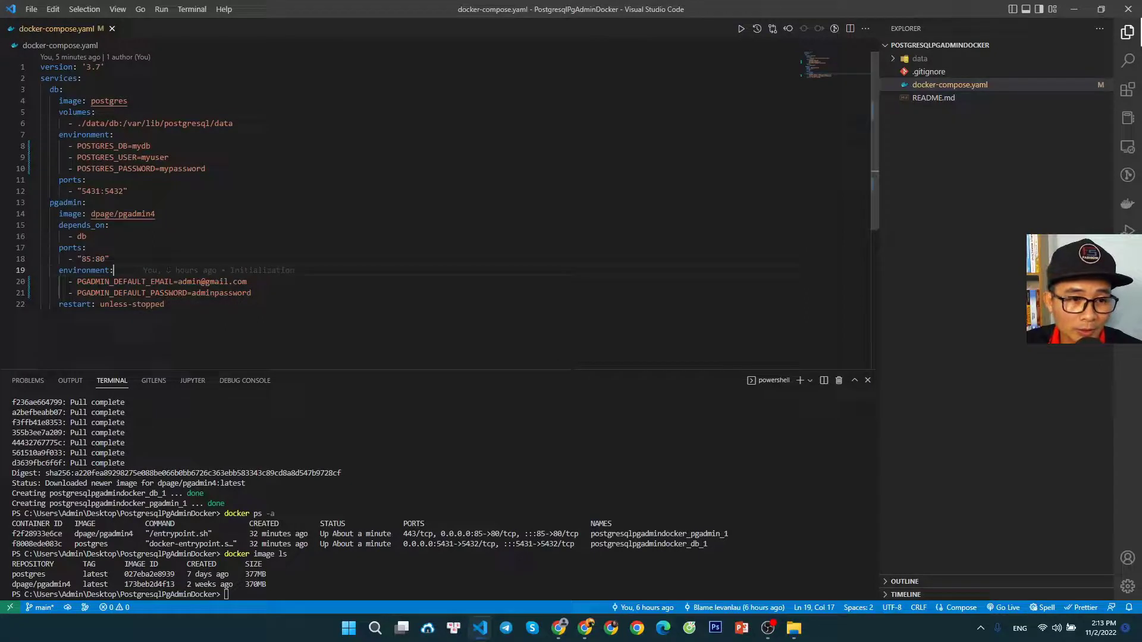
double_click(100, 259)
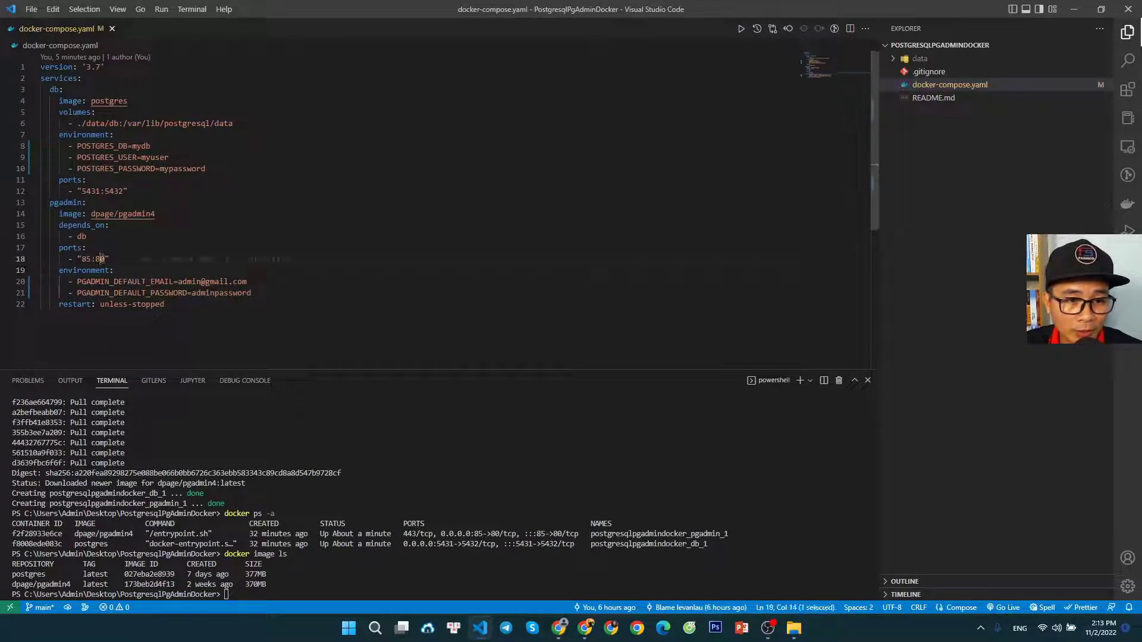
key(End)
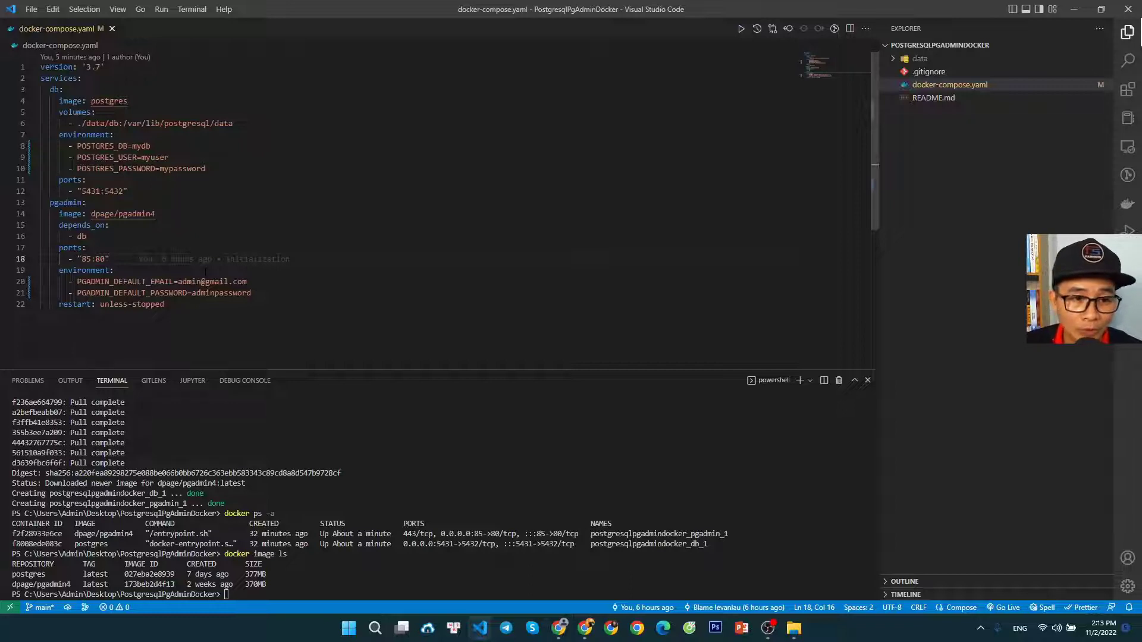
click(134, 272)
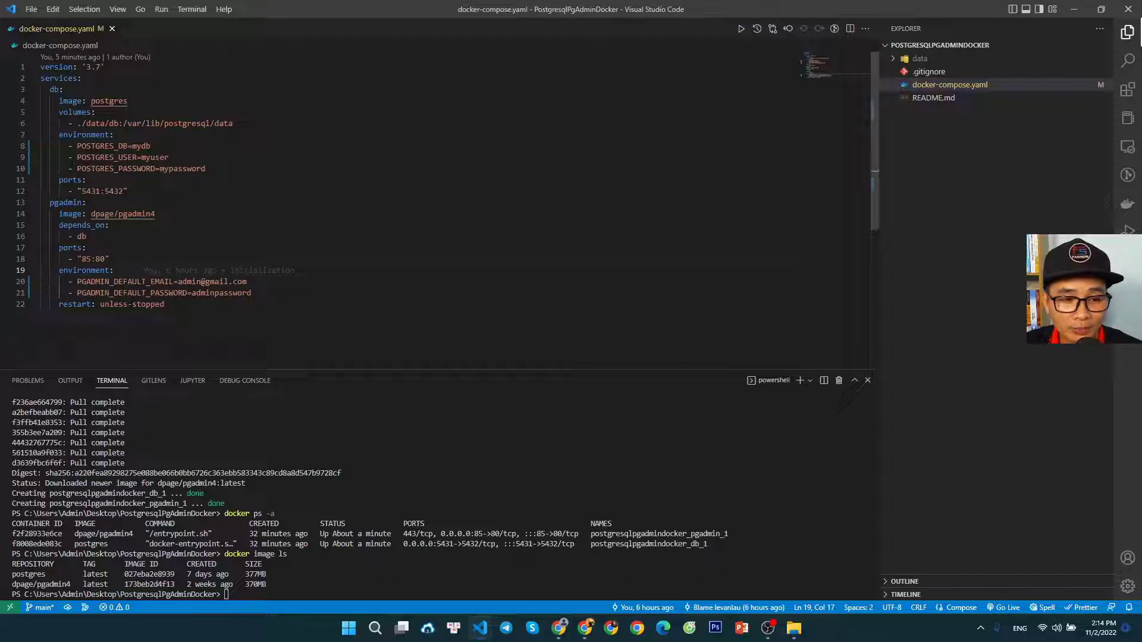
double_click(100, 259)
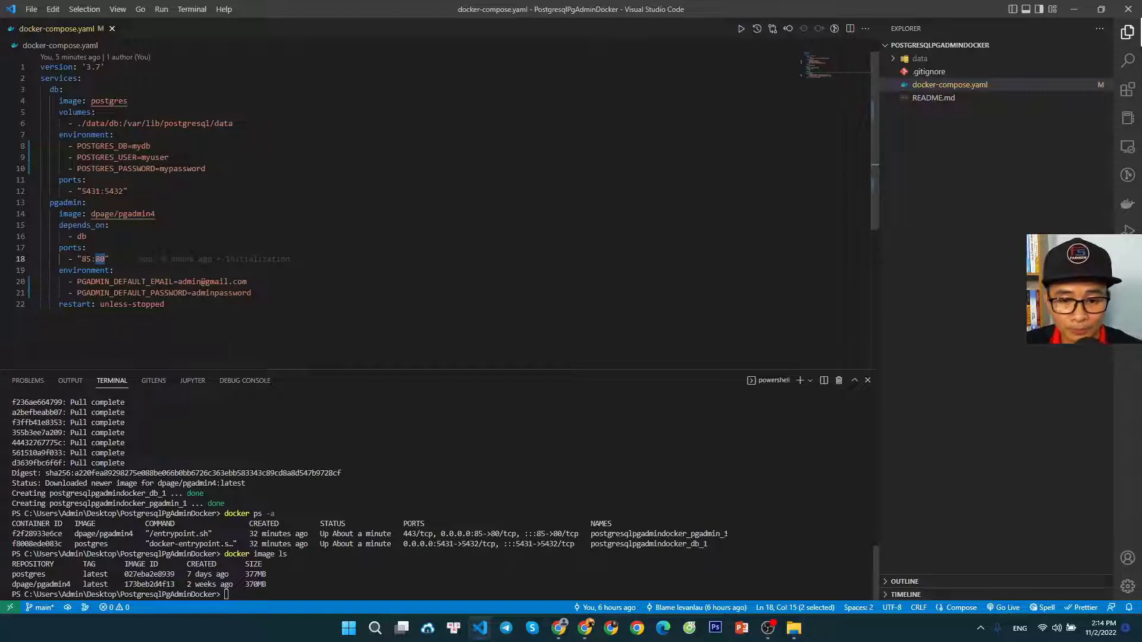
Copy the PGADMIN_DEFAULT_EMAIL value from docker-compose.yaml in Visual Studio Code into the email field of the pgAdmin login page in Chrome
click(559, 628)
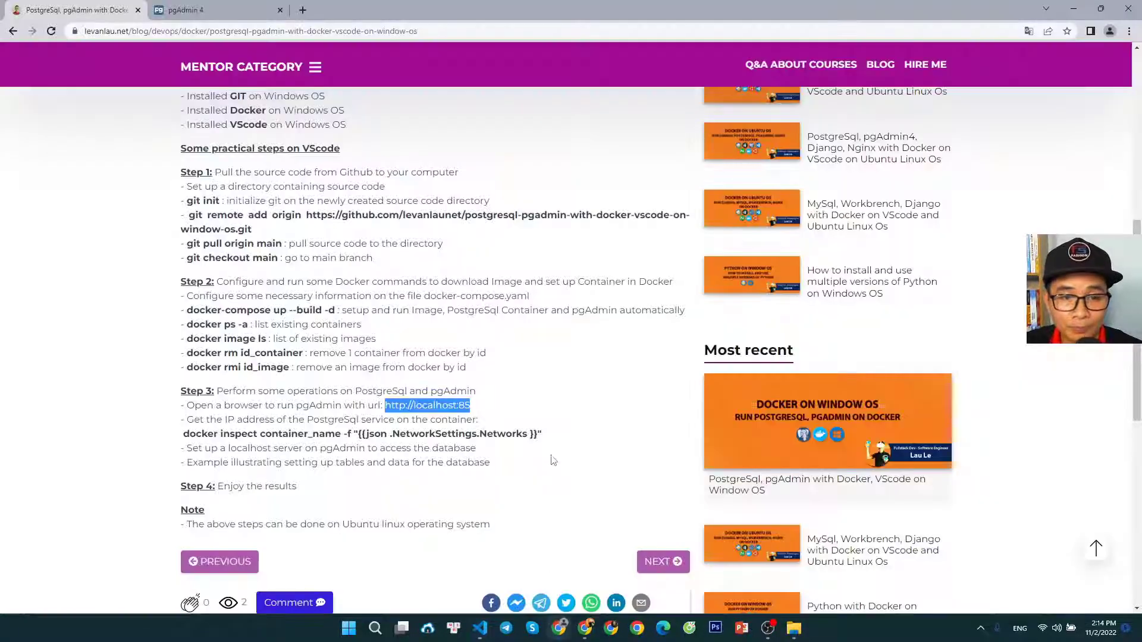
click(193, 9)
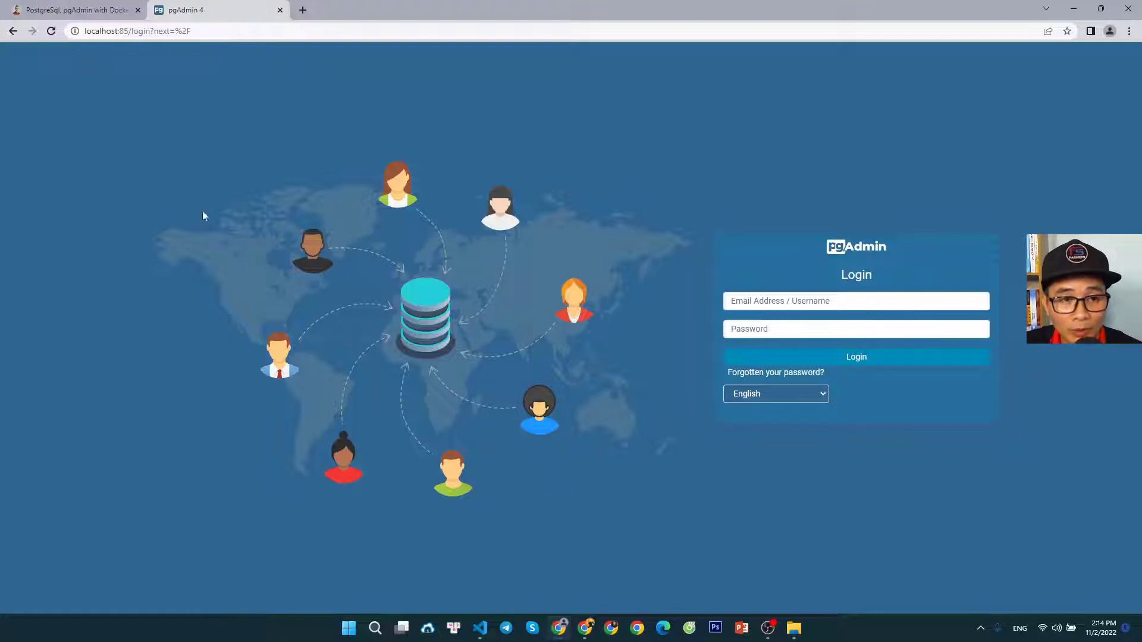
click(480, 629)
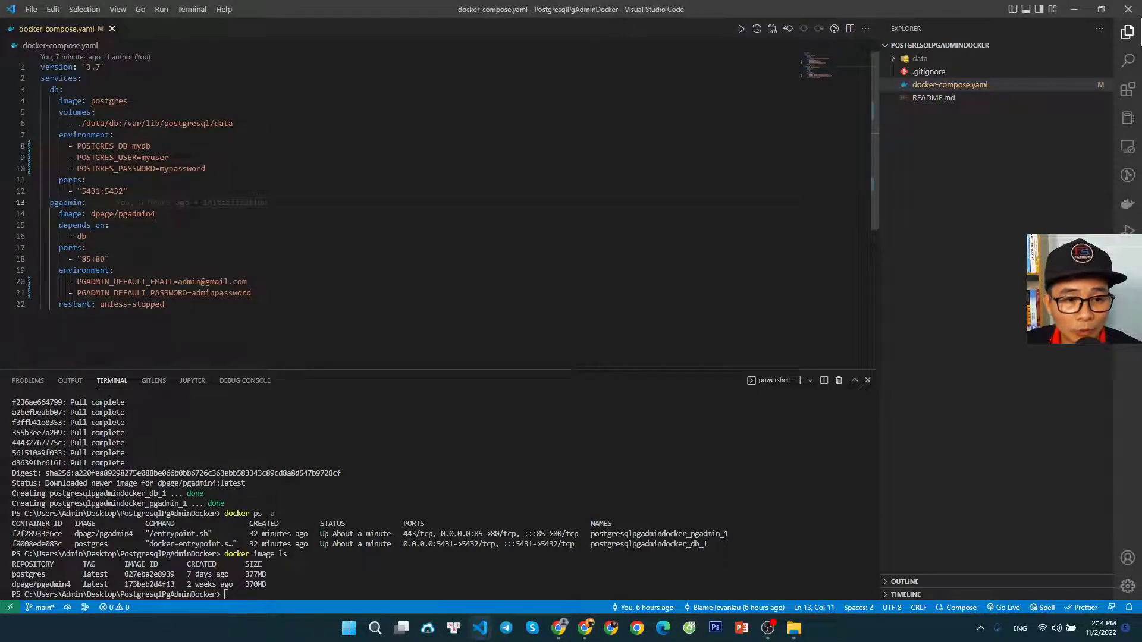
drag(178, 281, 247, 281)
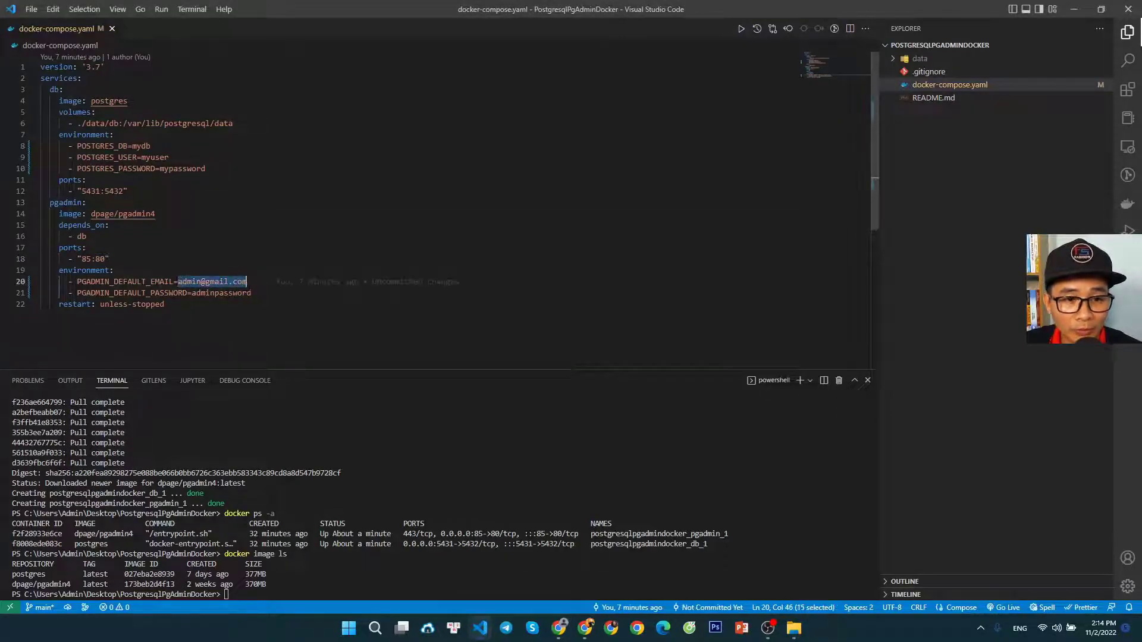
right_click(229, 281)
click(269, 423)
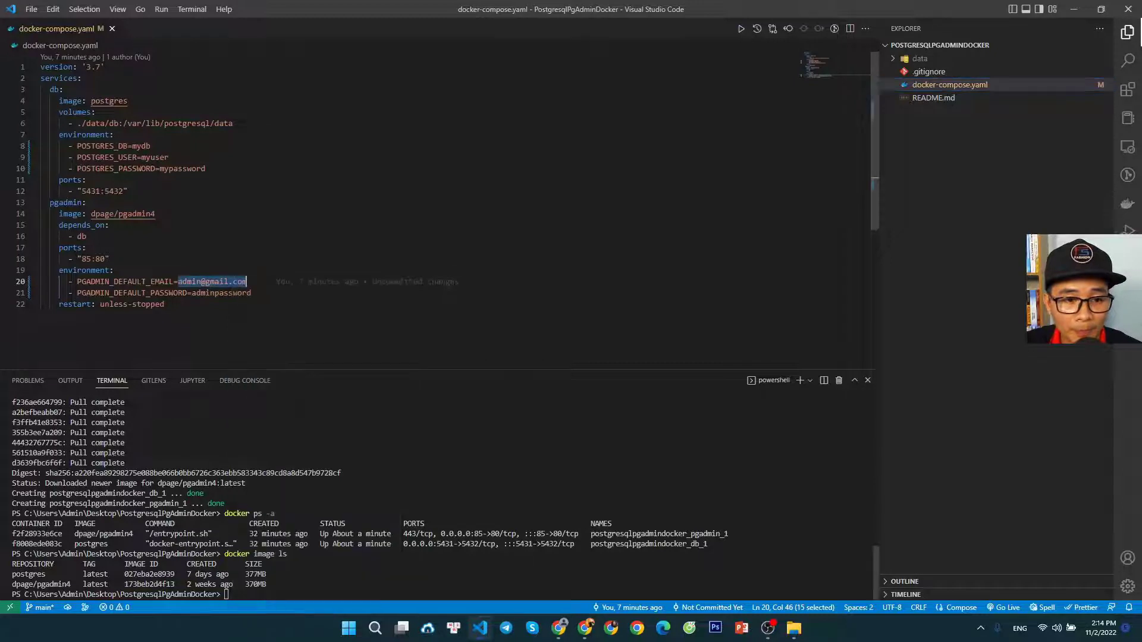
click(562, 631)
click(780, 302)
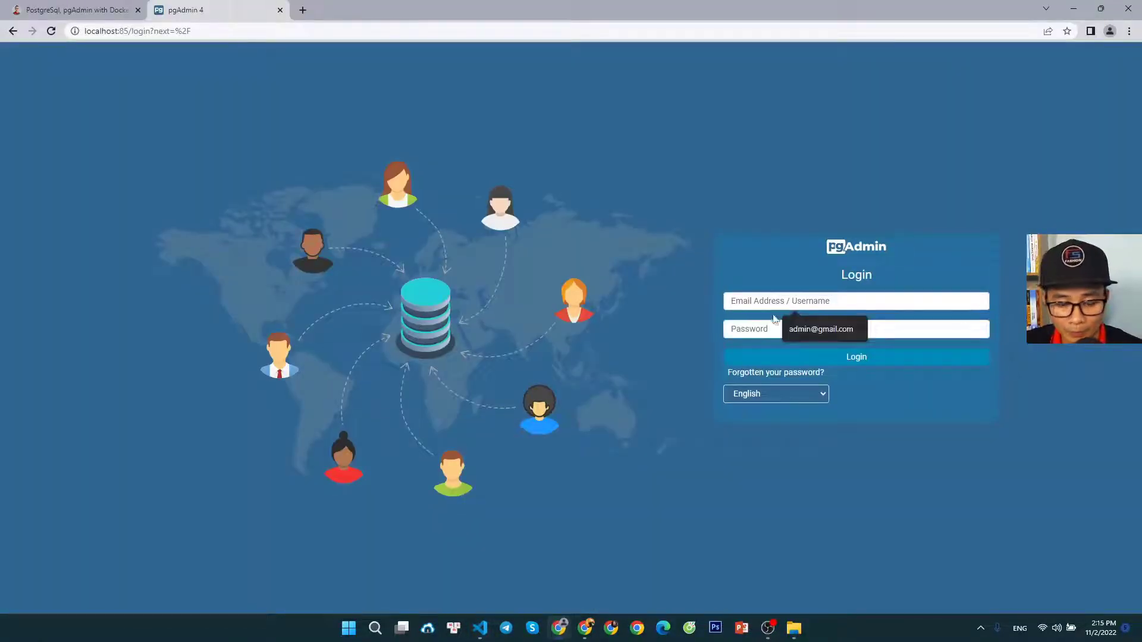
key(ctrl+v)
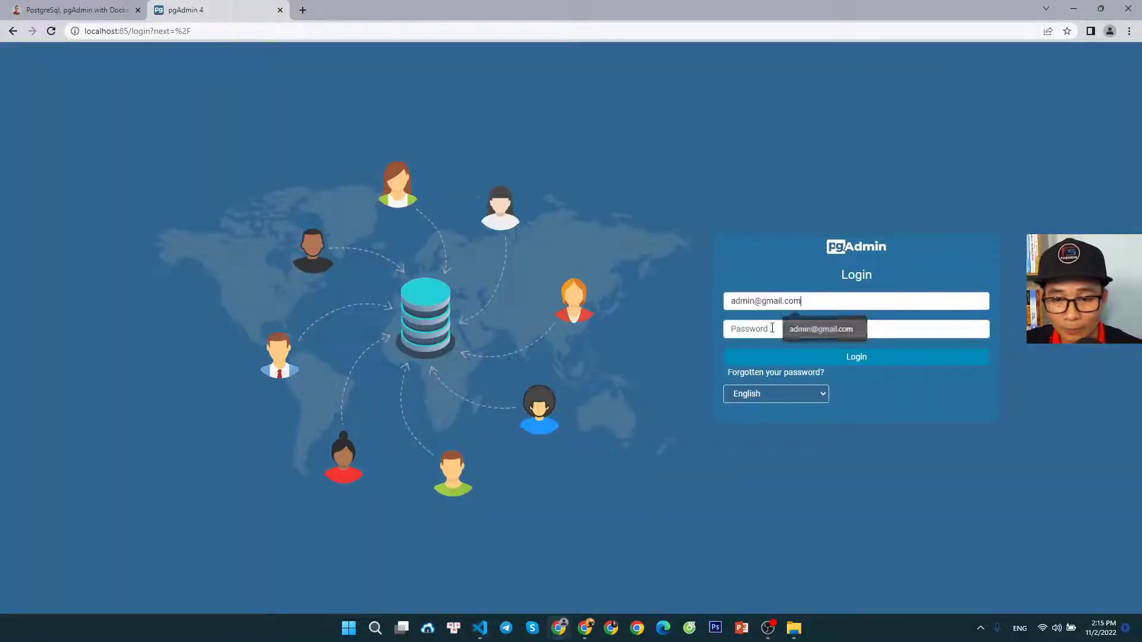
Copy the PGADMIN_DEFAULT_PASSWORD value from docker-compose.yaml in Visual Studio Code into the pgAdmin password field in Chrome and log in
click(480, 628)
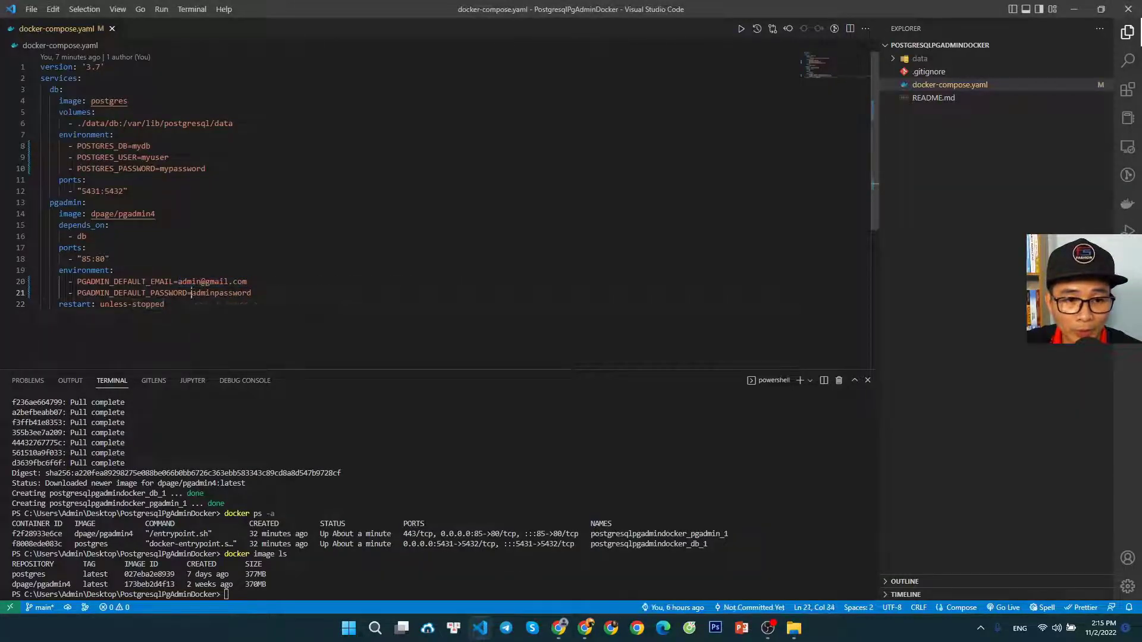
drag(191, 293, 252, 292)
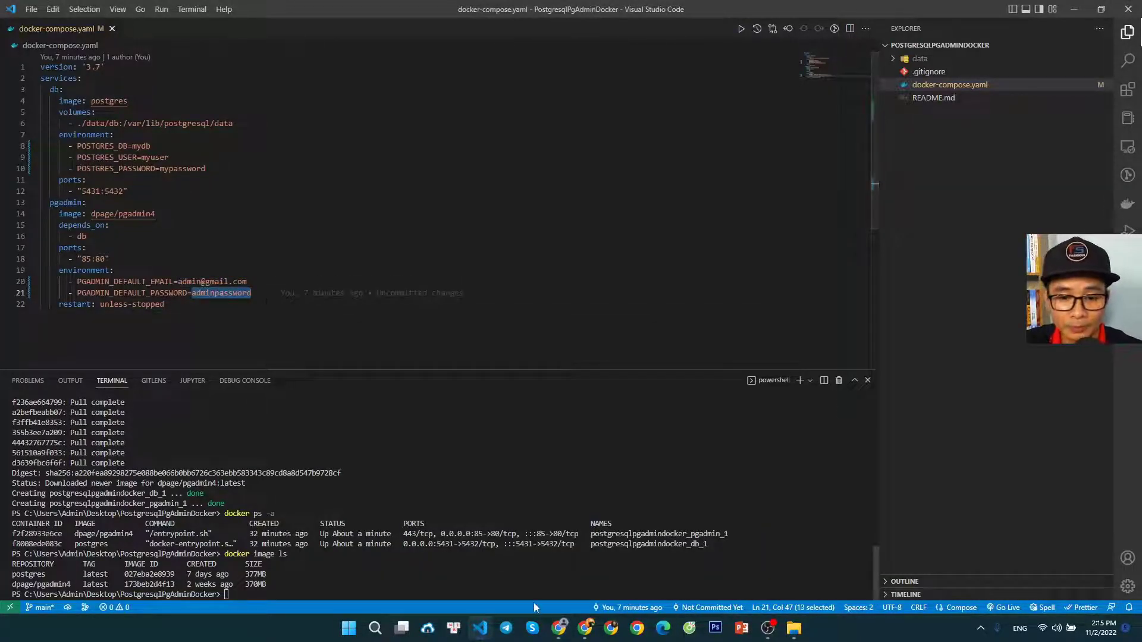
click(560, 628)
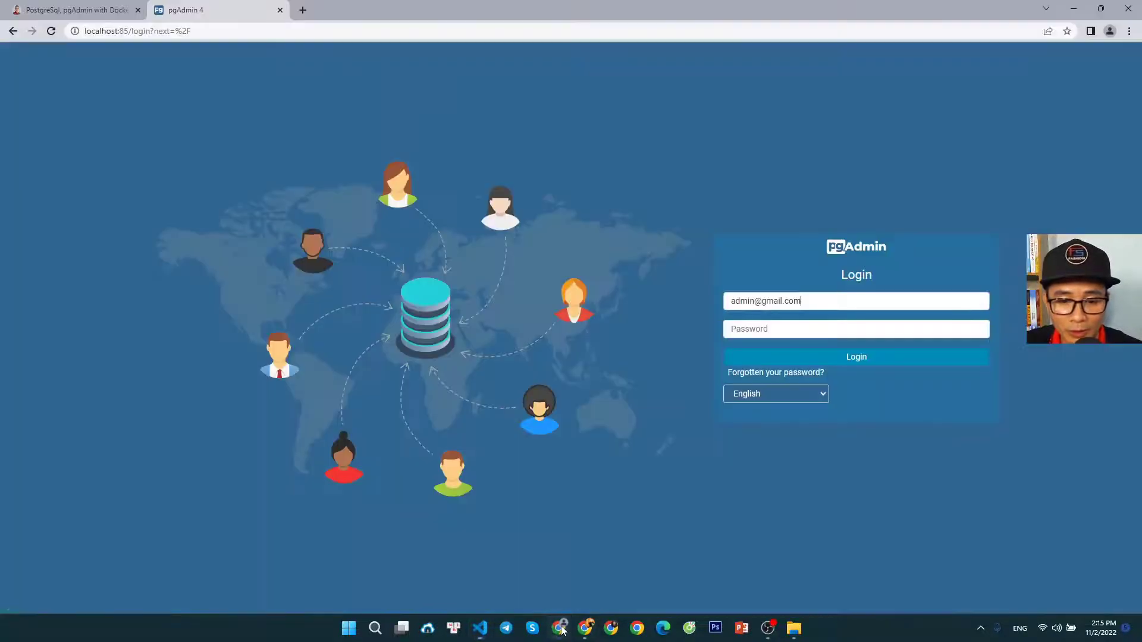
click(784, 331)
key(ctrl+v)
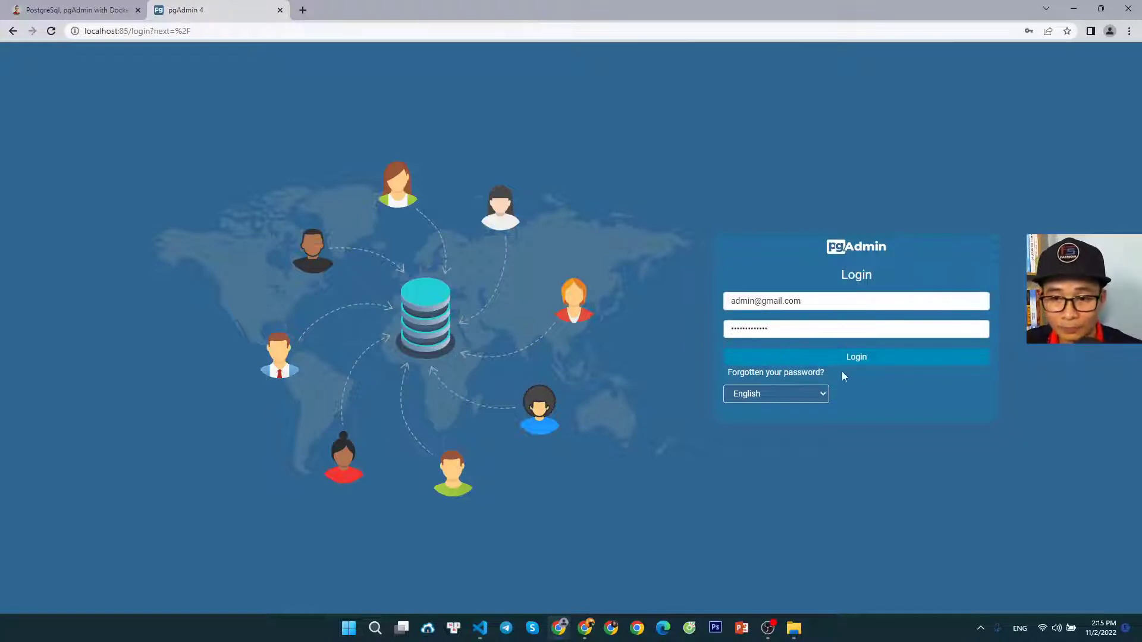
click(855, 357)
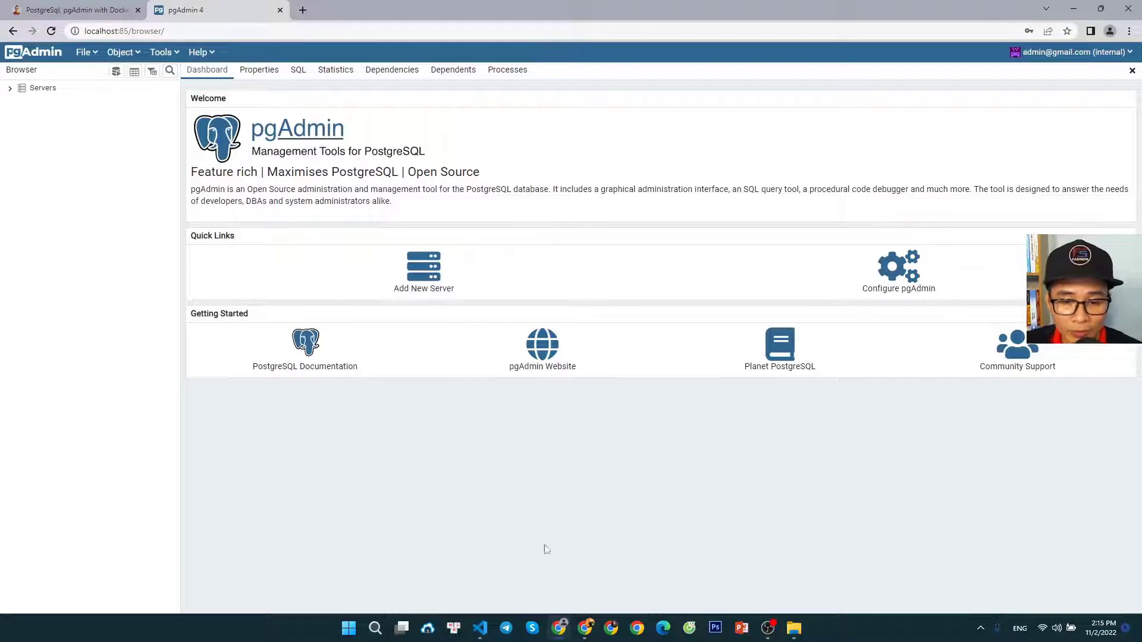
Switch to Visual Studio Code and review the db service's POSTGRES_DB, POSTGRES_USER, POSTGRES_PASSWORD and port settings in docker-compose.yaml
click(480, 628)
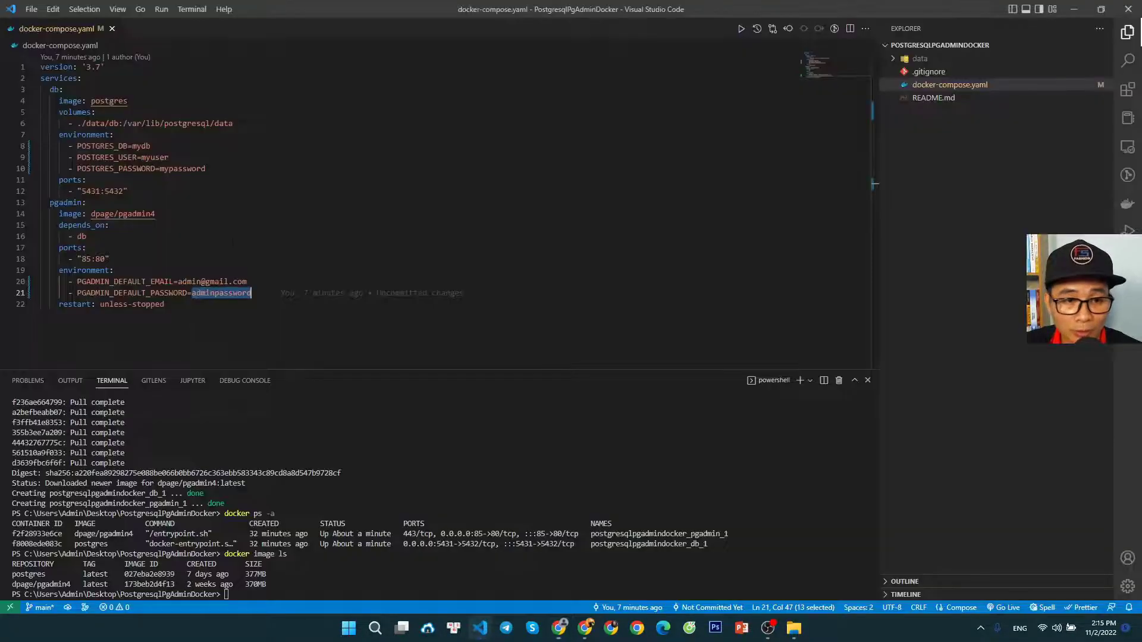
double_click(135, 145)
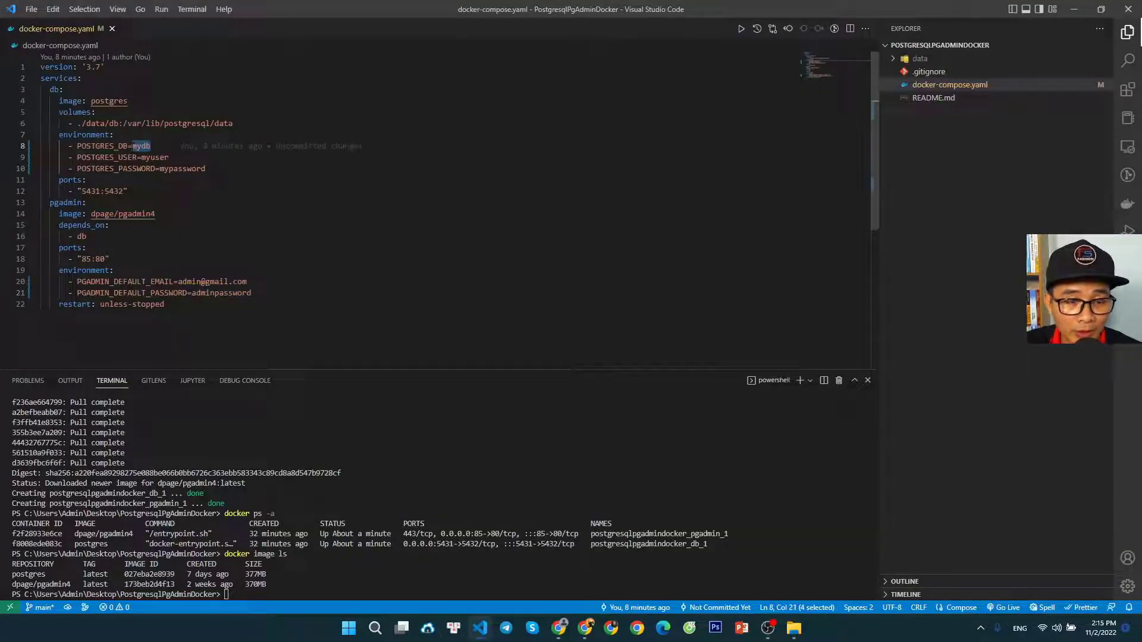
drag(205, 169, 105, 148)
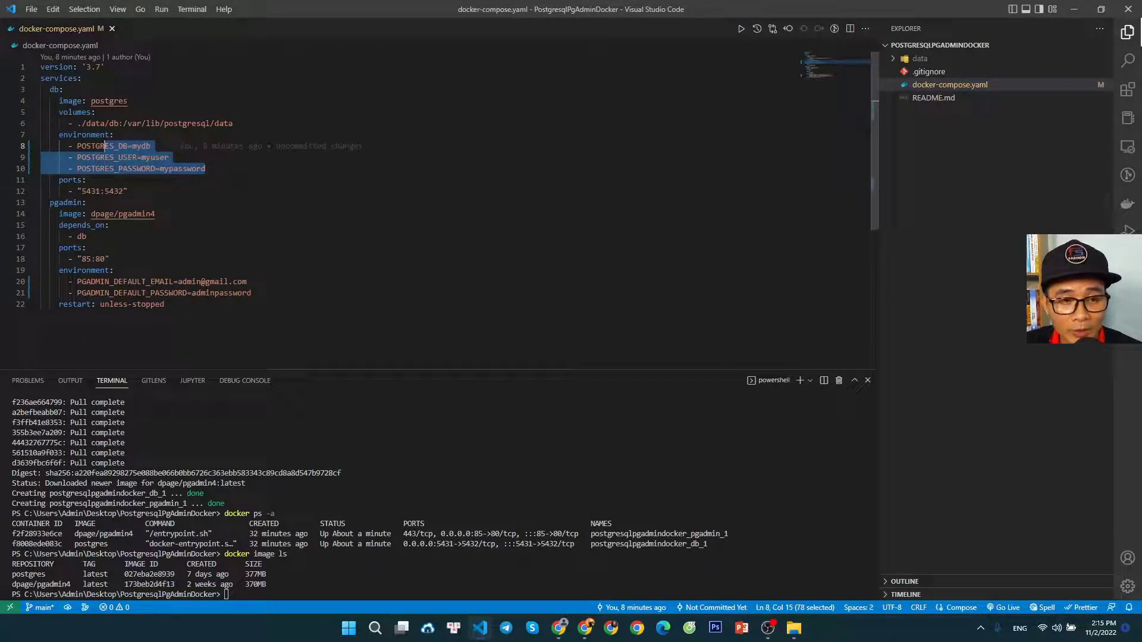
click(232, 202)
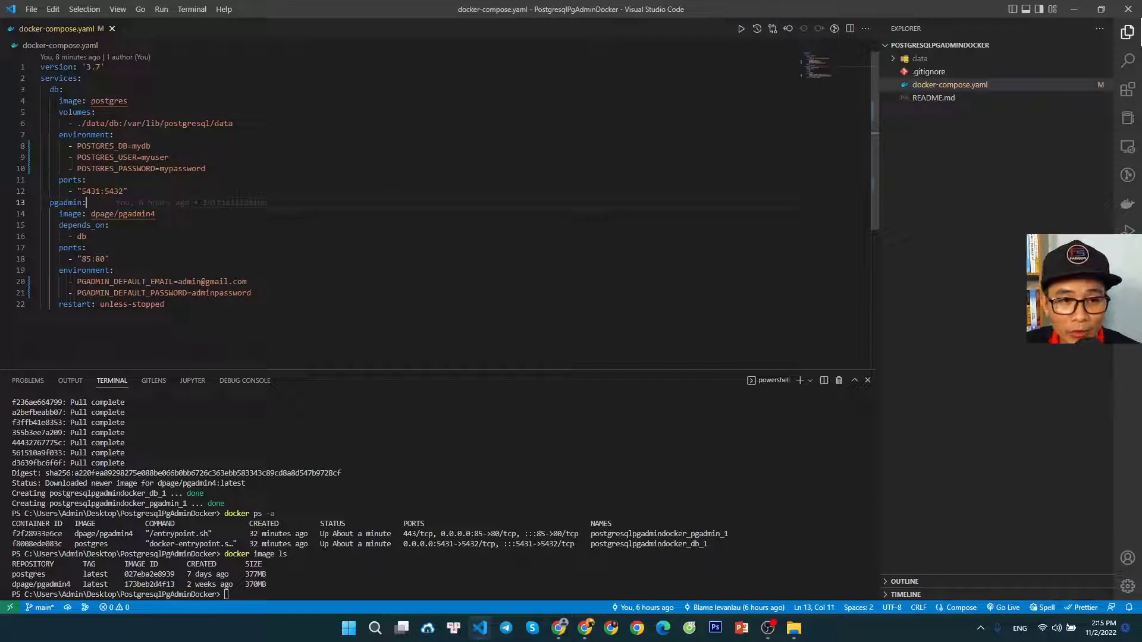
drag(205, 168, 110, 157)
click(145, 191)
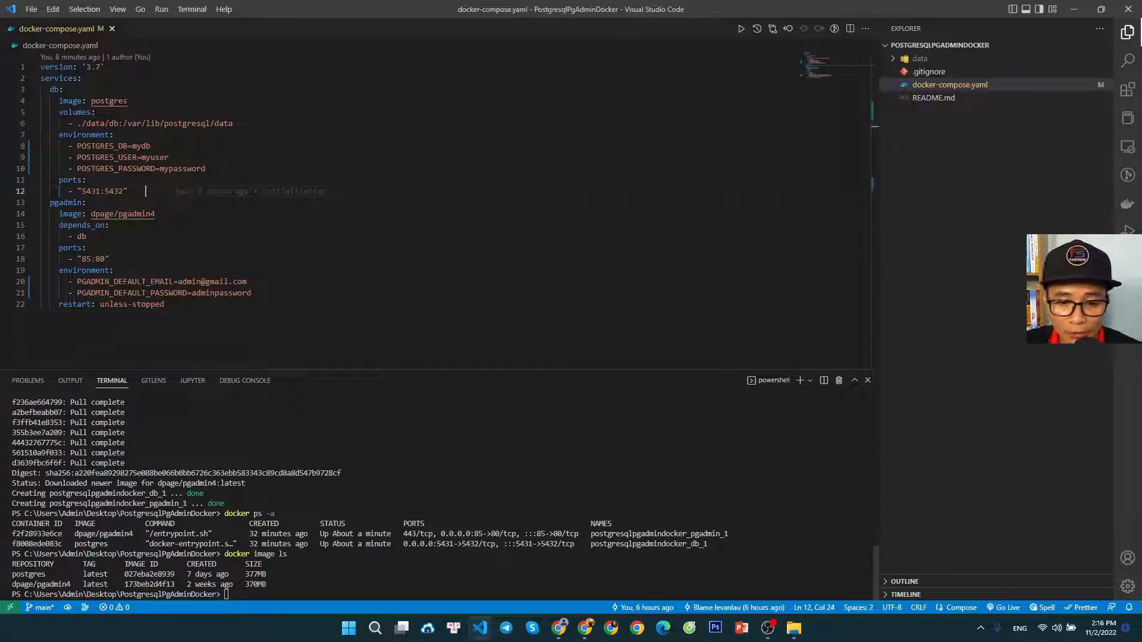
Switch to pgAdmin in Chrome, start registering a new server named localhost and open its connection settings
click(561, 629)
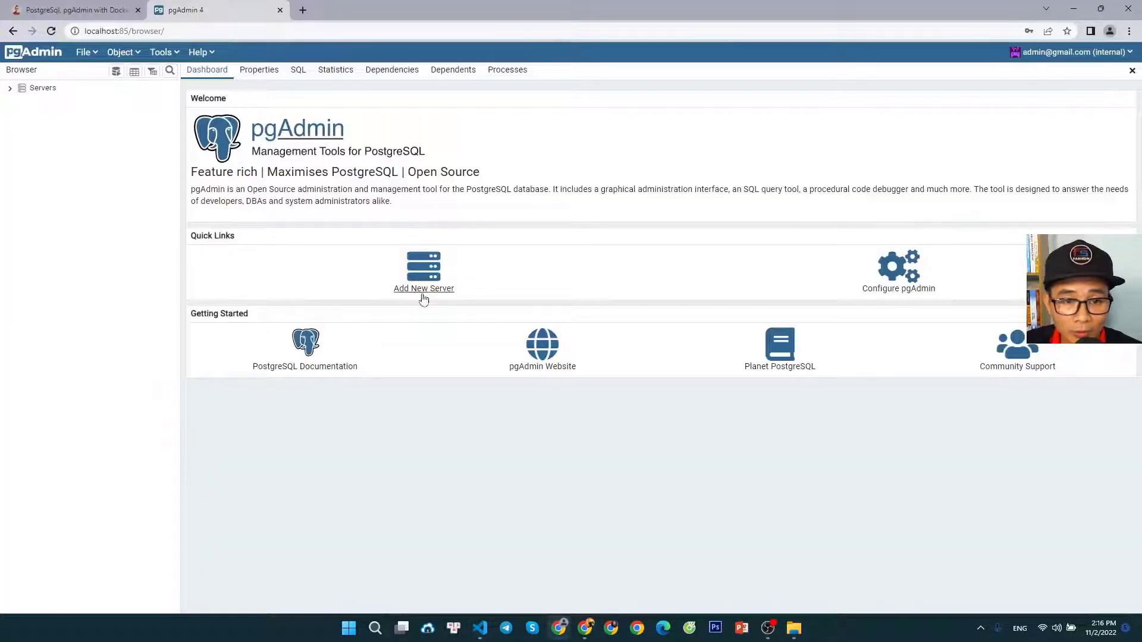
click(422, 293)
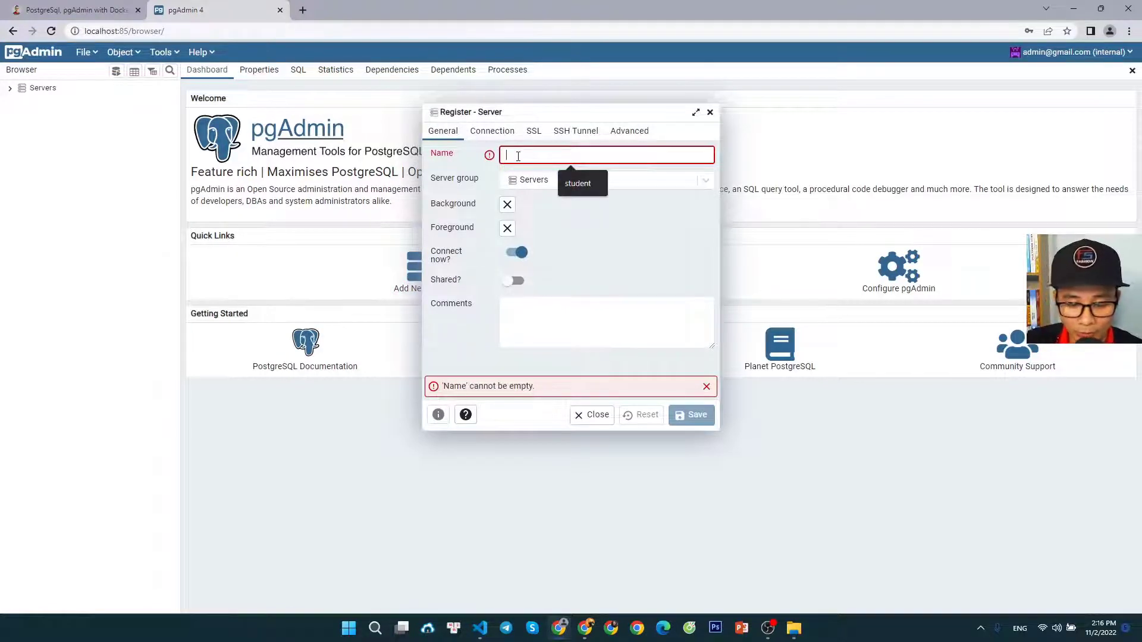
text(lo)
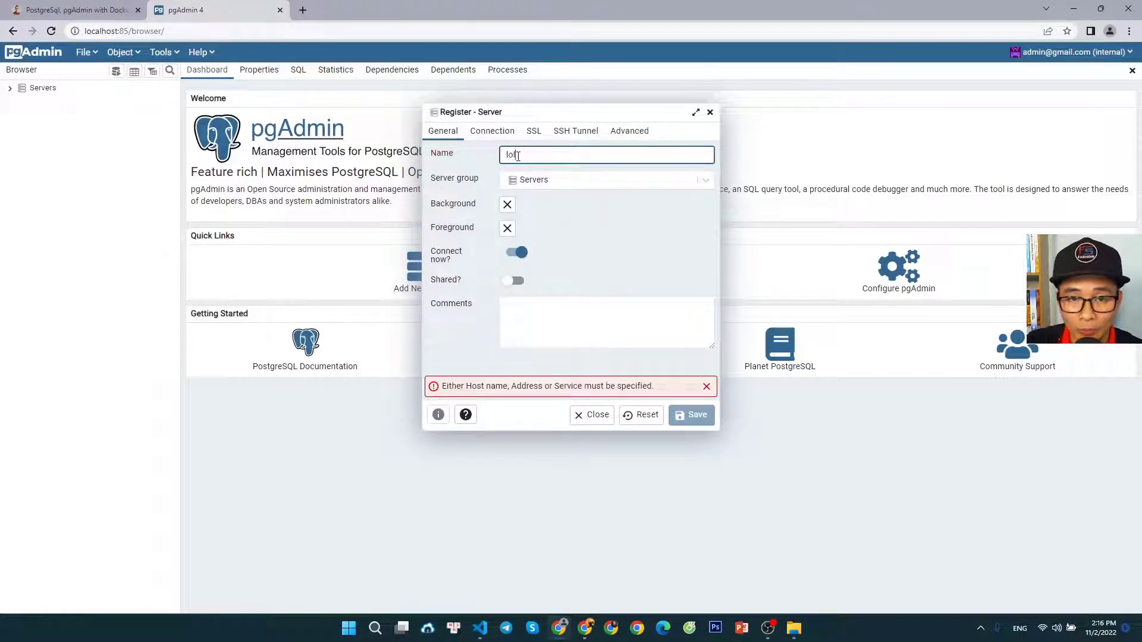
text(calhost)
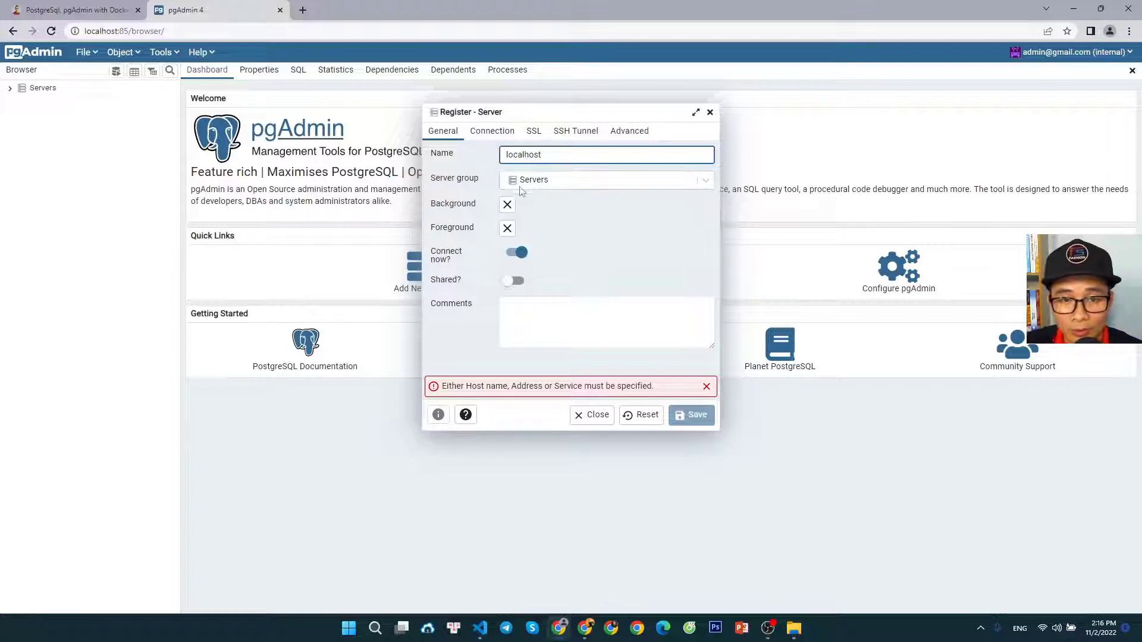
click(564, 227)
click(496, 139)
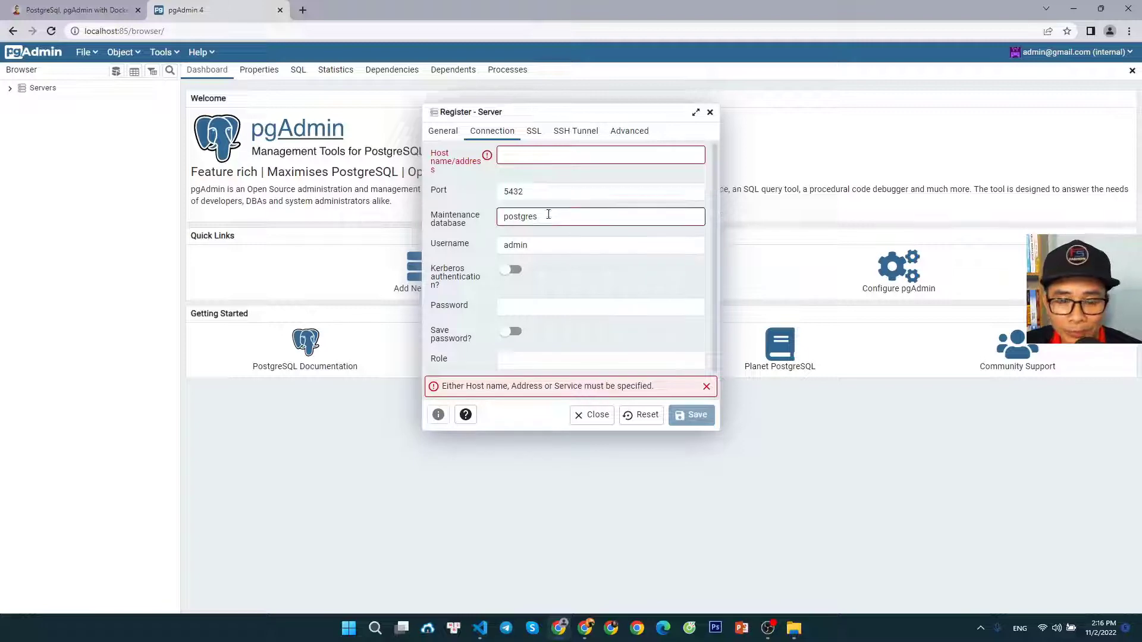
Switch to Visual Studio Code and copy the PostgreSQL container's name from the docker ps -a listing in the terminal
click(480, 628)
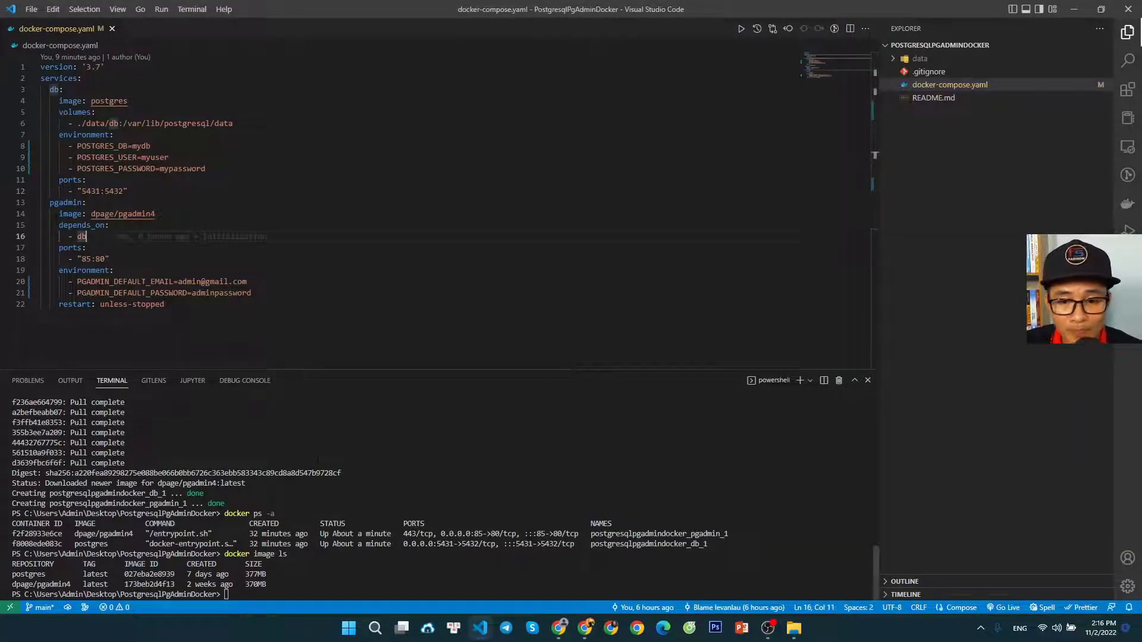
drag(708, 543, 591, 544)
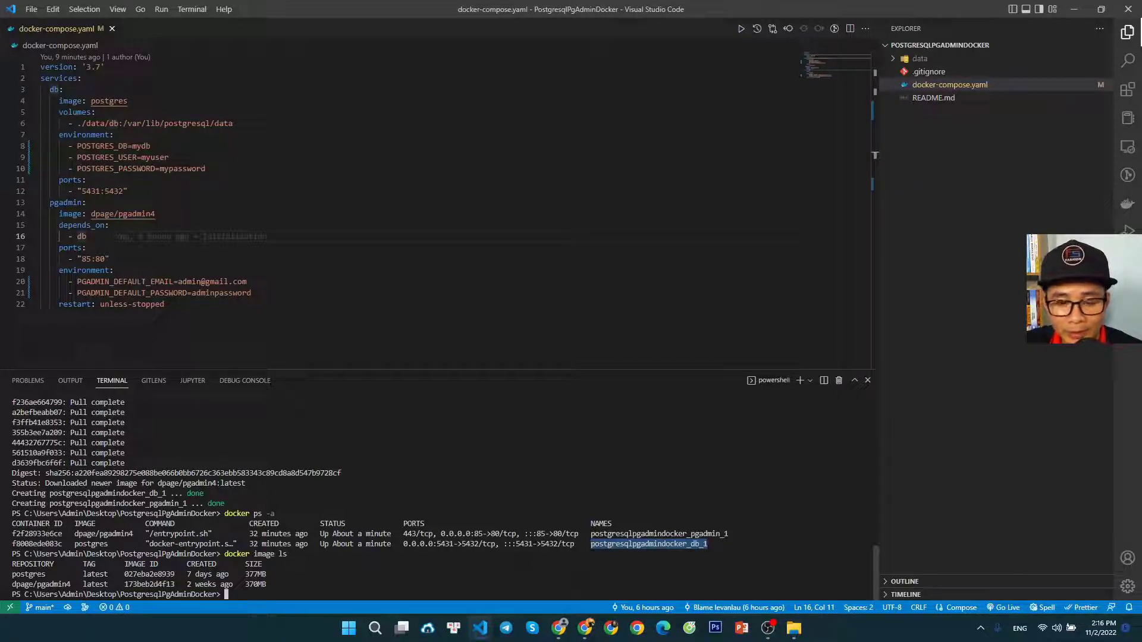
key(ctrl+c)
drag(708, 544, 592, 544)
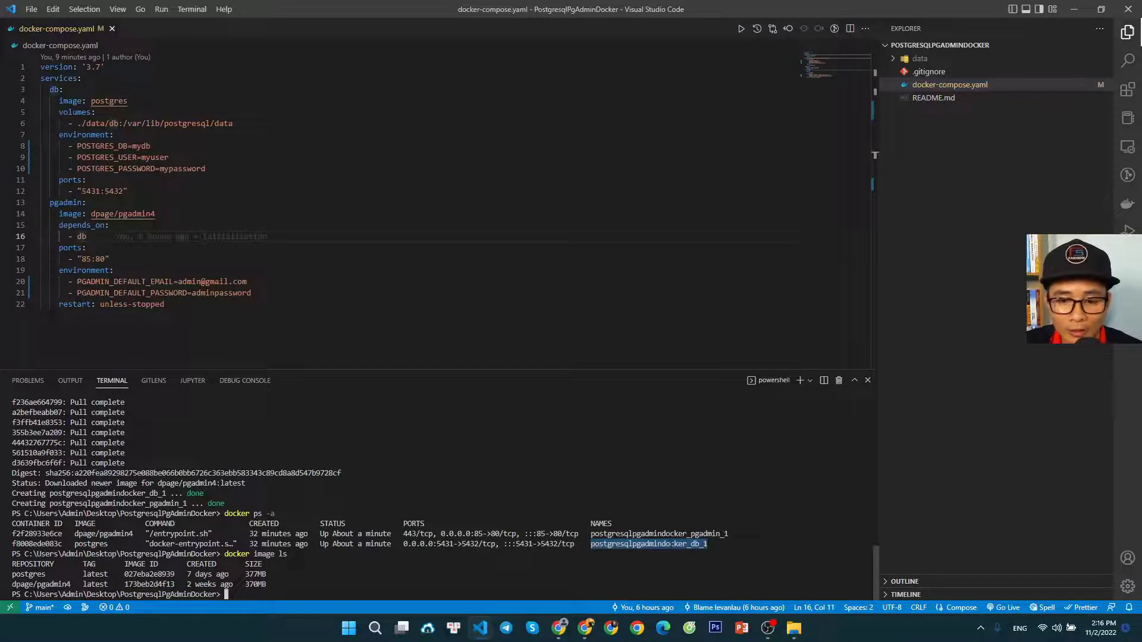
key(ctrl+c)
drag(707, 543, 591, 544)
key(ctrl+c)
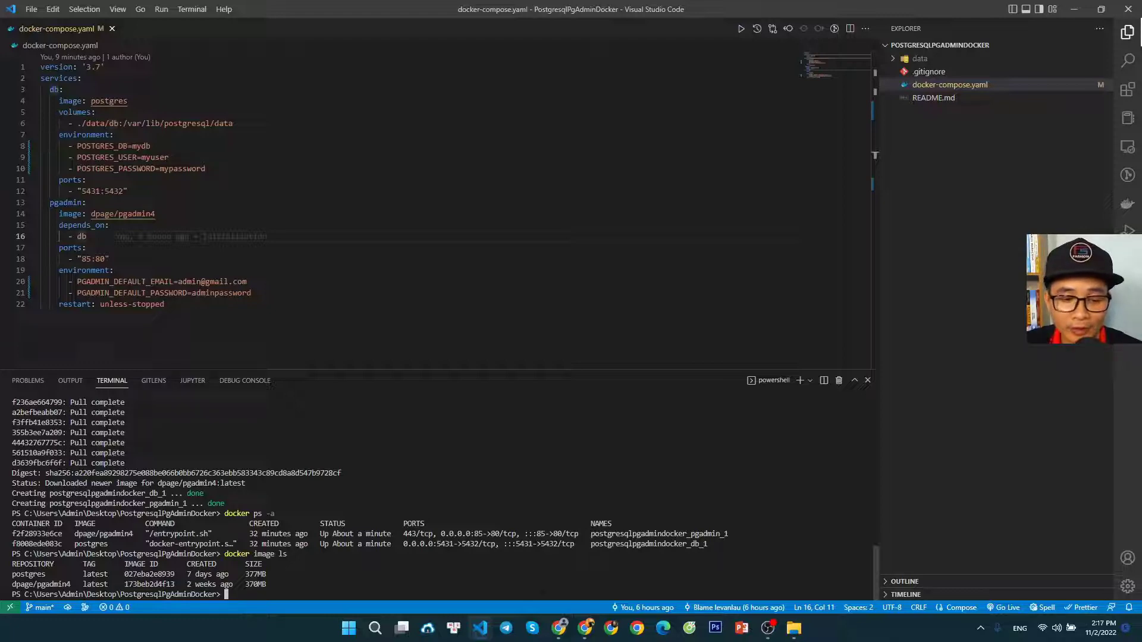
Switch to the blog article in Chrome and copy the docker inspect container_name -f "{{json .NetworkSettings.Networks }}" command from Step 3
click(559, 628)
click(90, 10)
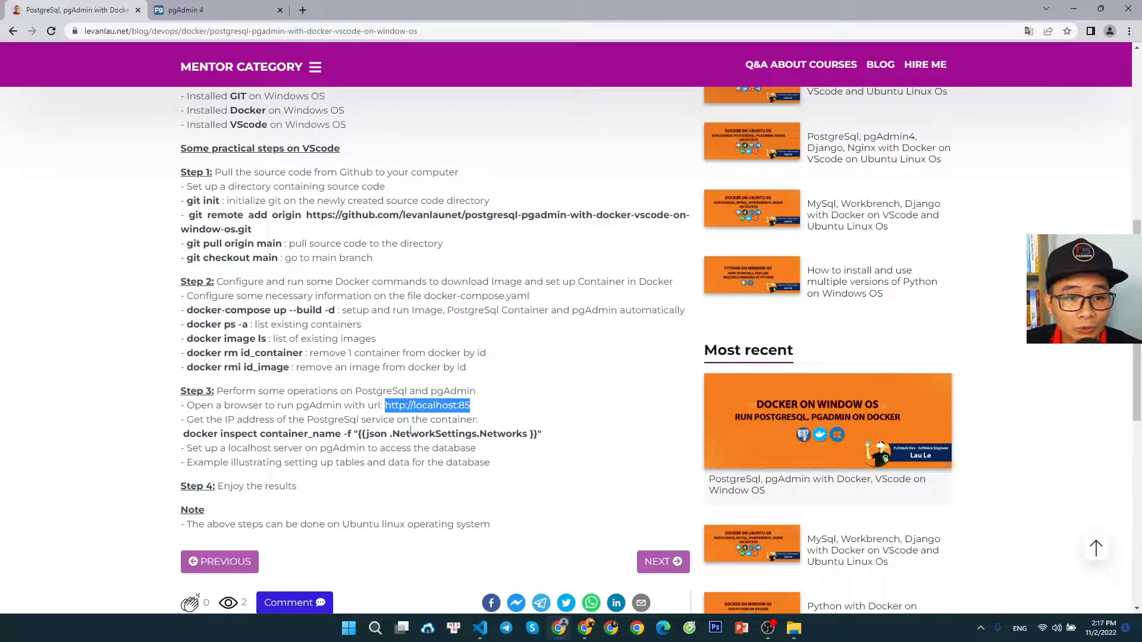
click(264, 433)
drag(186, 434, 542, 435)
right_click(542, 435)
click(436, 464)
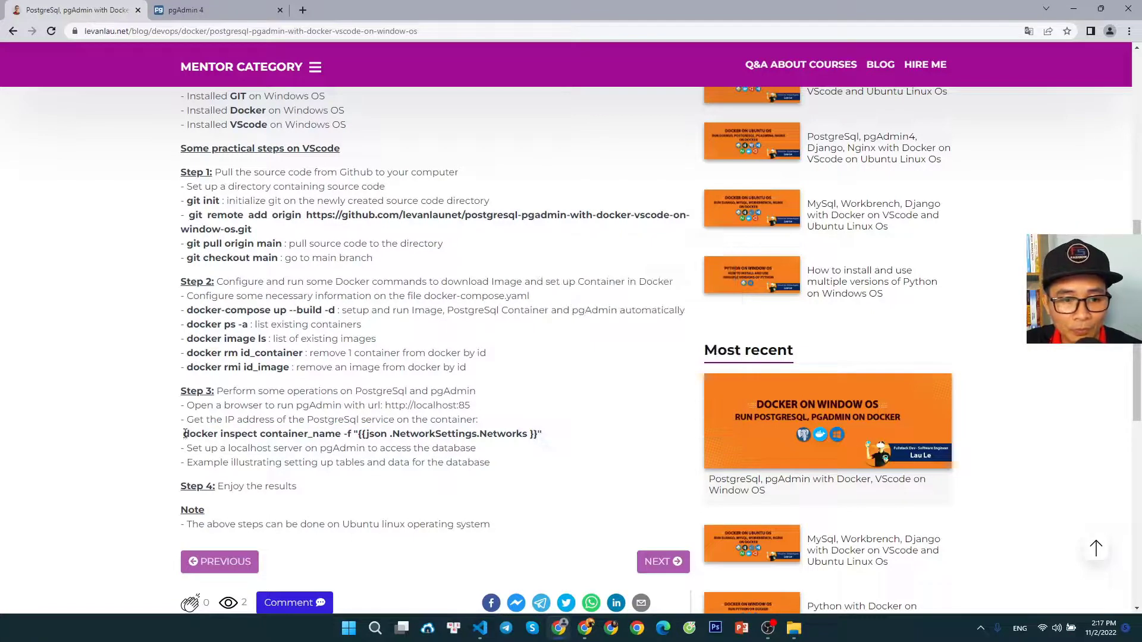
drag(185, 434, 542, 435)
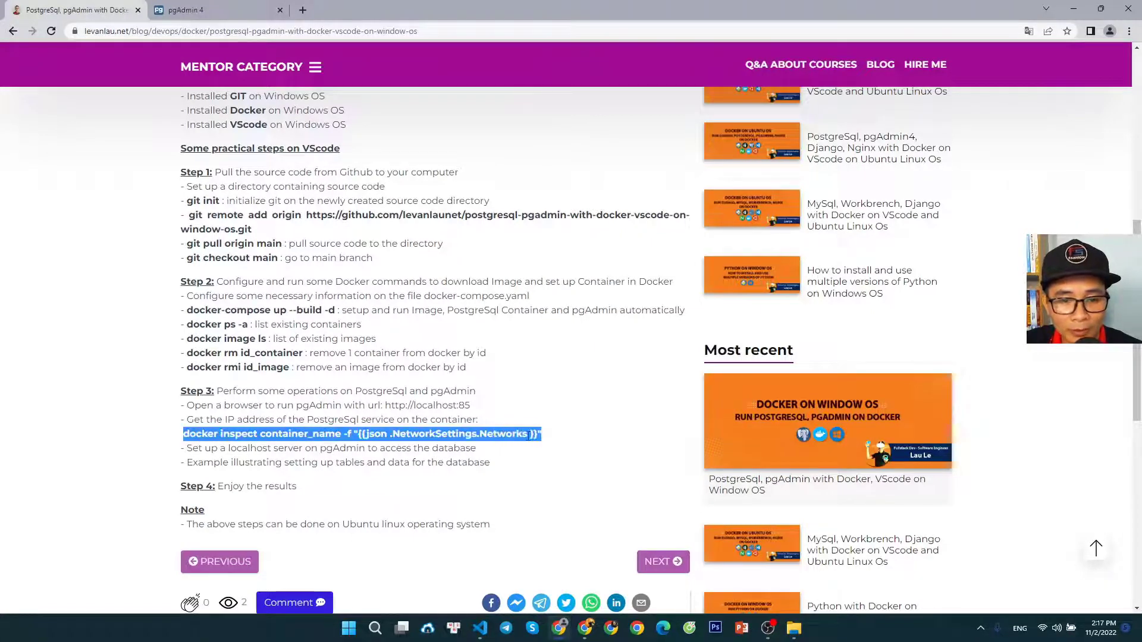
right_click(484, 437)
click(506, 455)
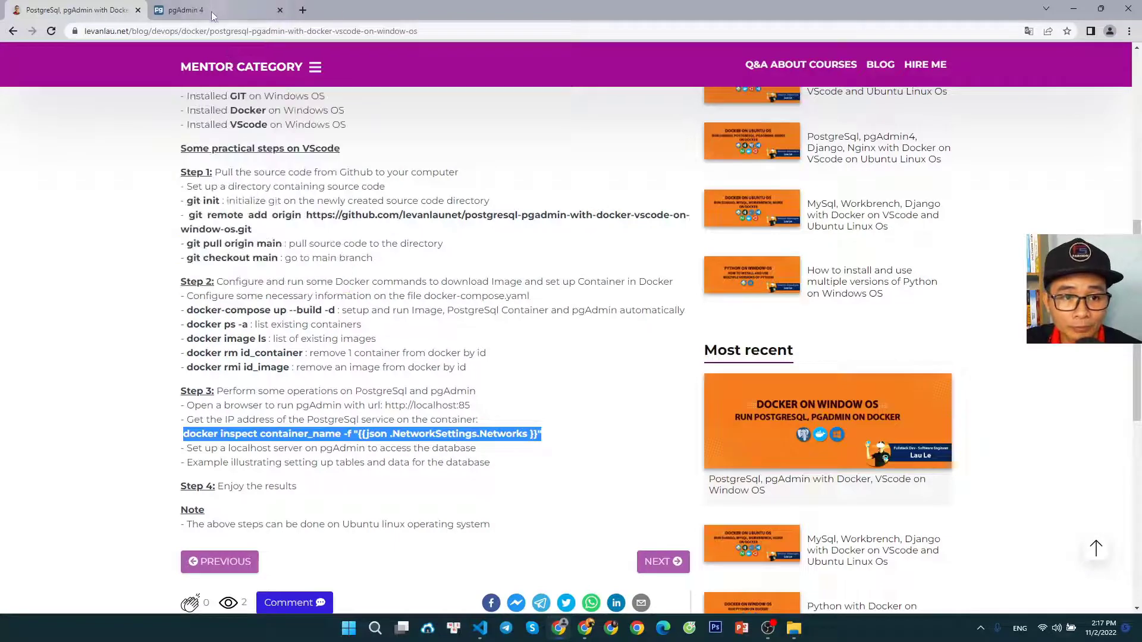
Paste the docker inspect command into the Visual Studio Code terminal and remove its container_name placeholder
click(480, 629)
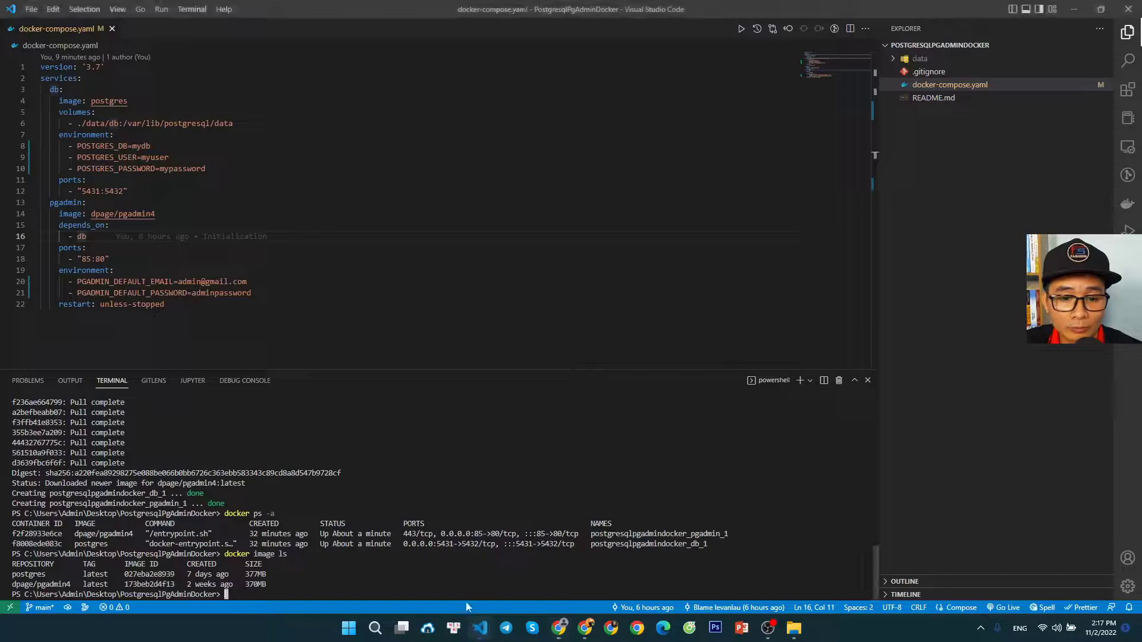
key(ctrl+v)
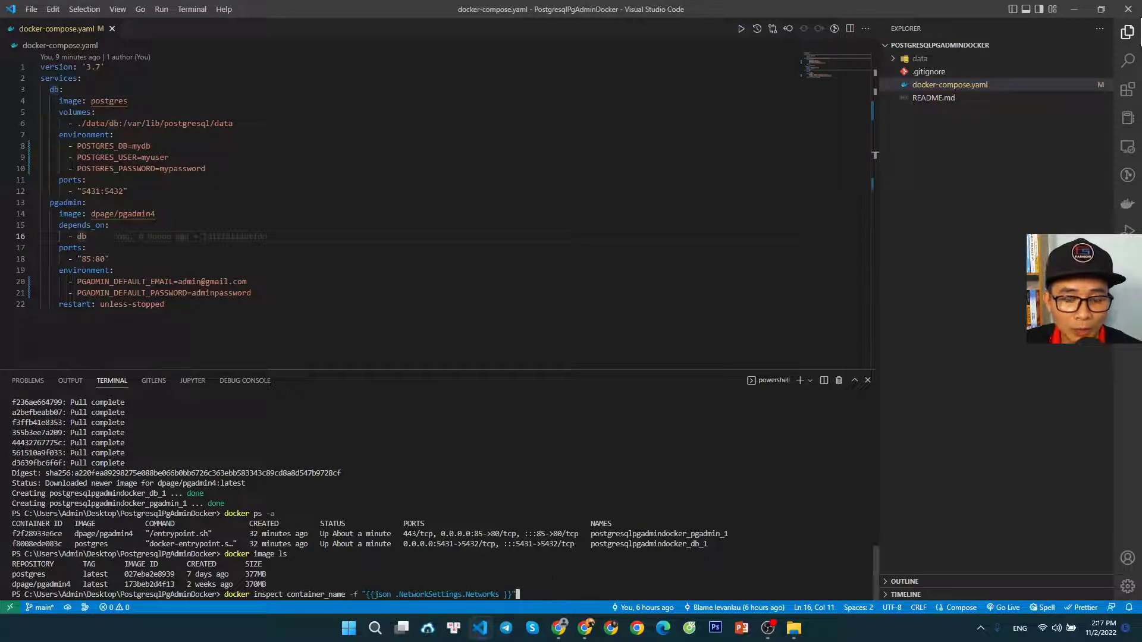
key(Left)
key(Left)
key(Left)
key(Left)
key(Left)
key(Left)
key(Left)
key(Left)
key(Left)
key(Left)
key(Left)
key(Left)
key(Left)
key(Left)
key(Left)
key(Left)
key(Left)
key(Left)
key(Left)
key(Left)
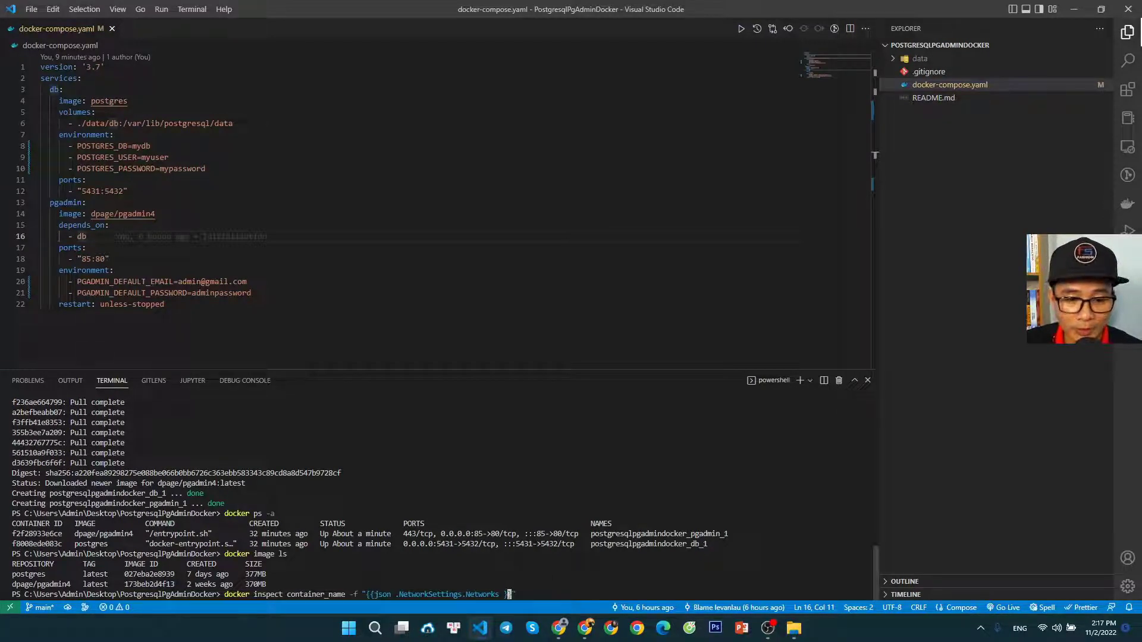
key(Left)
key(Left)
key(Left)
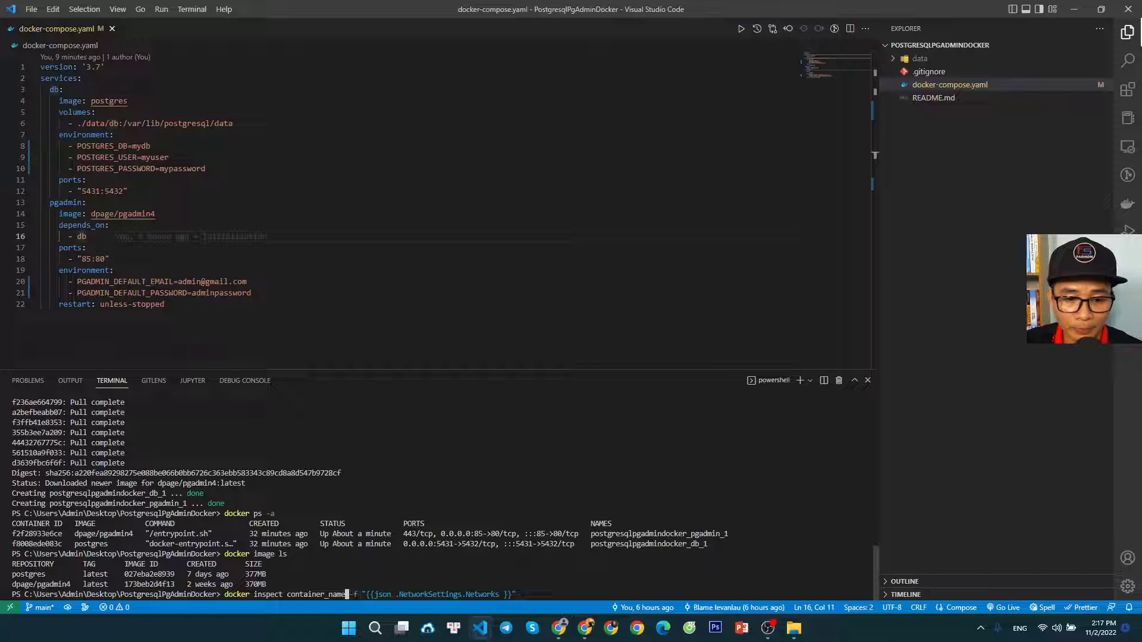
key(BackSpace)
key(BackSpace)
key(BackSpace)
key(BackSpace)
key(BackSpace)
key(BackSpace)
key(BackSpace)
key(BackSpace)
key(BackSpace)
key(BackSpace)
key(BackSpace)
key(BackSpace)
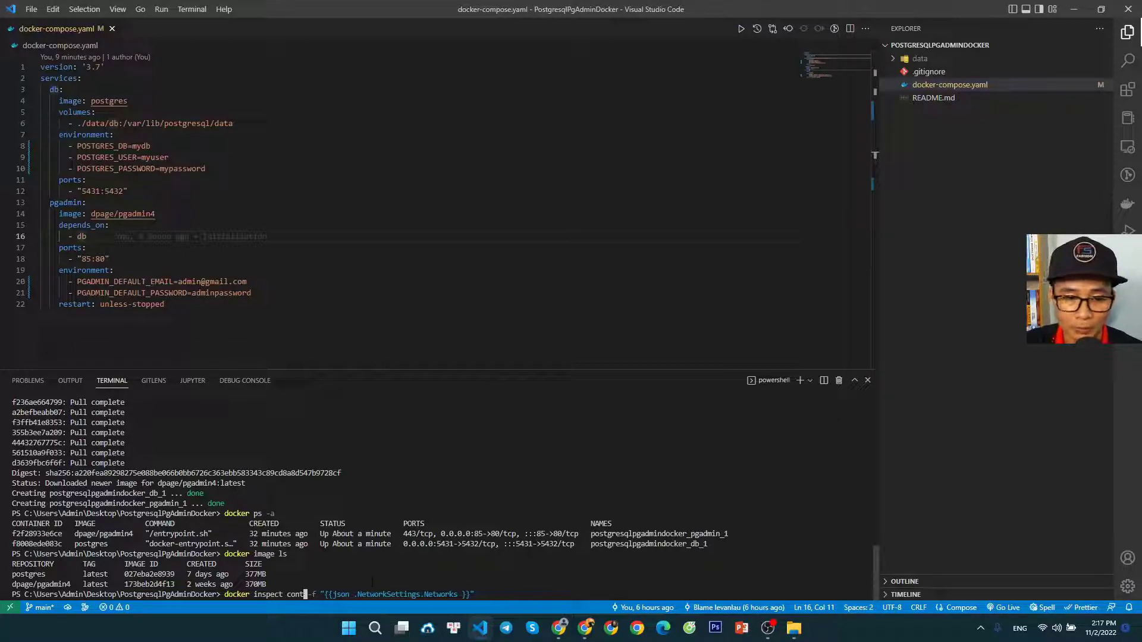
key(BackSpace)
key(BackSpace)
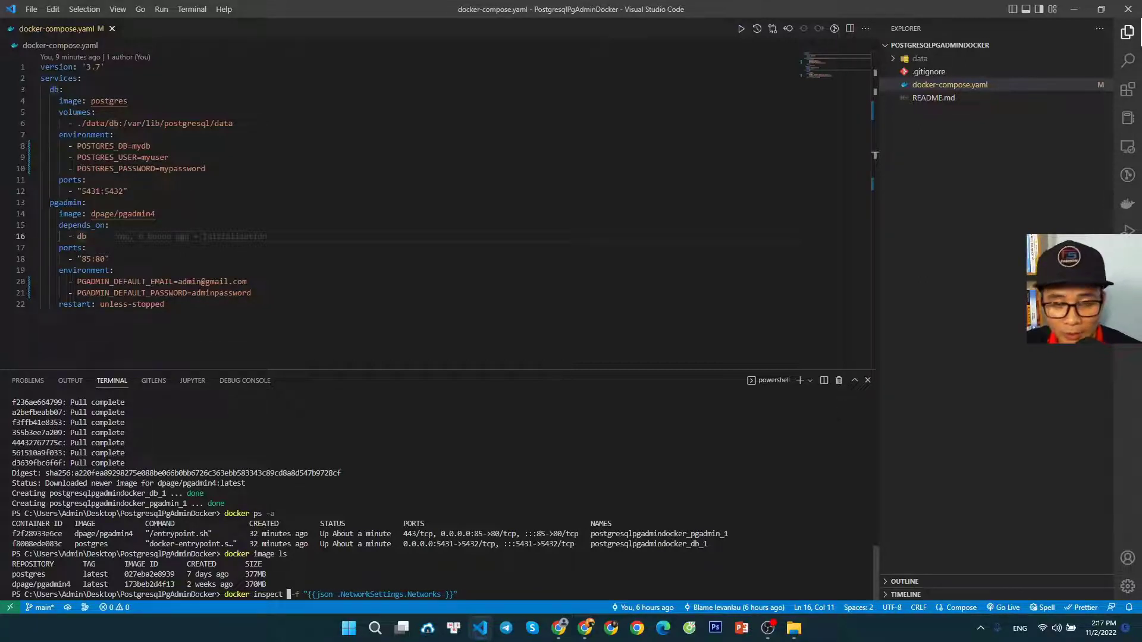
Insert the container name postgresqlpgadmindocker_db_1, copied from the docker ps -a listing, into the docker inspect command and run it
drag(707, 543, 591, 543)
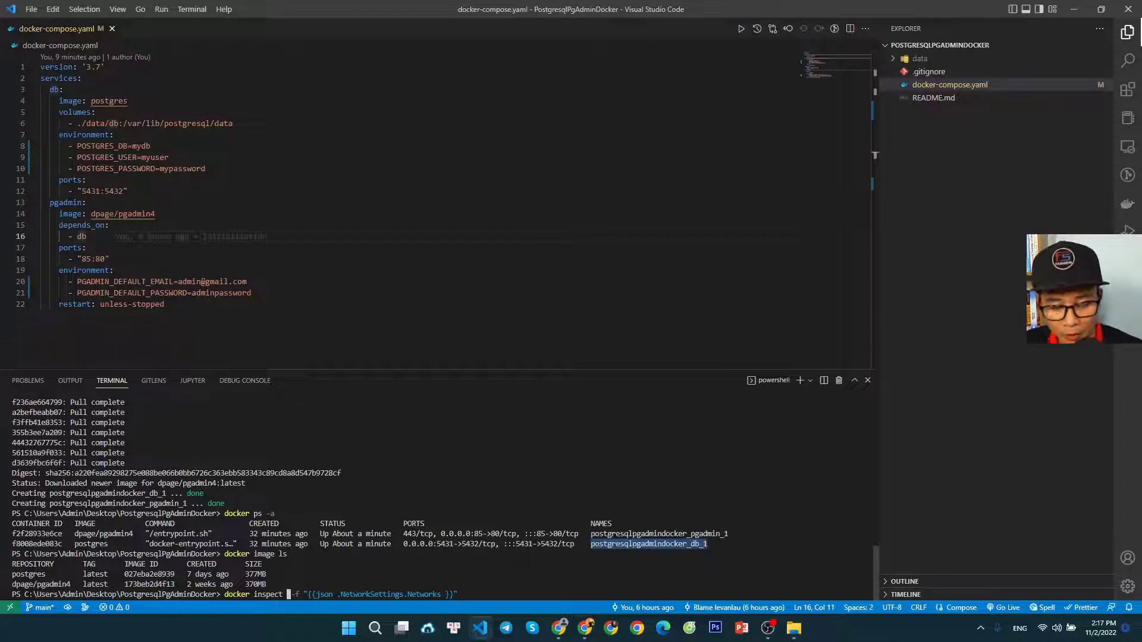
key(ctrl+c)
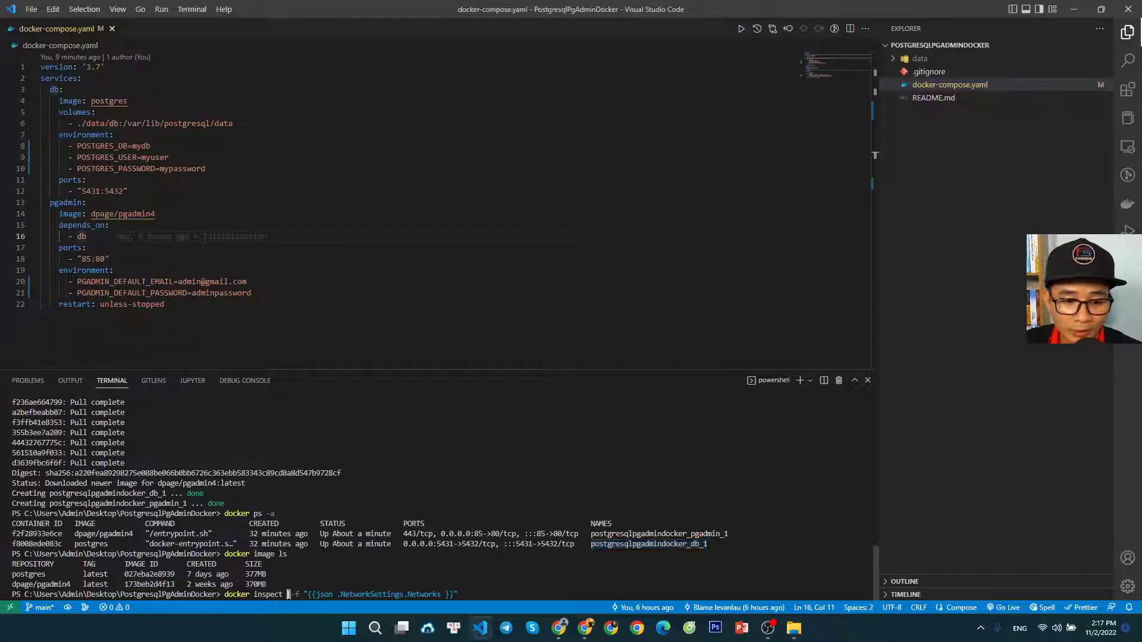
key(ctrl+v)
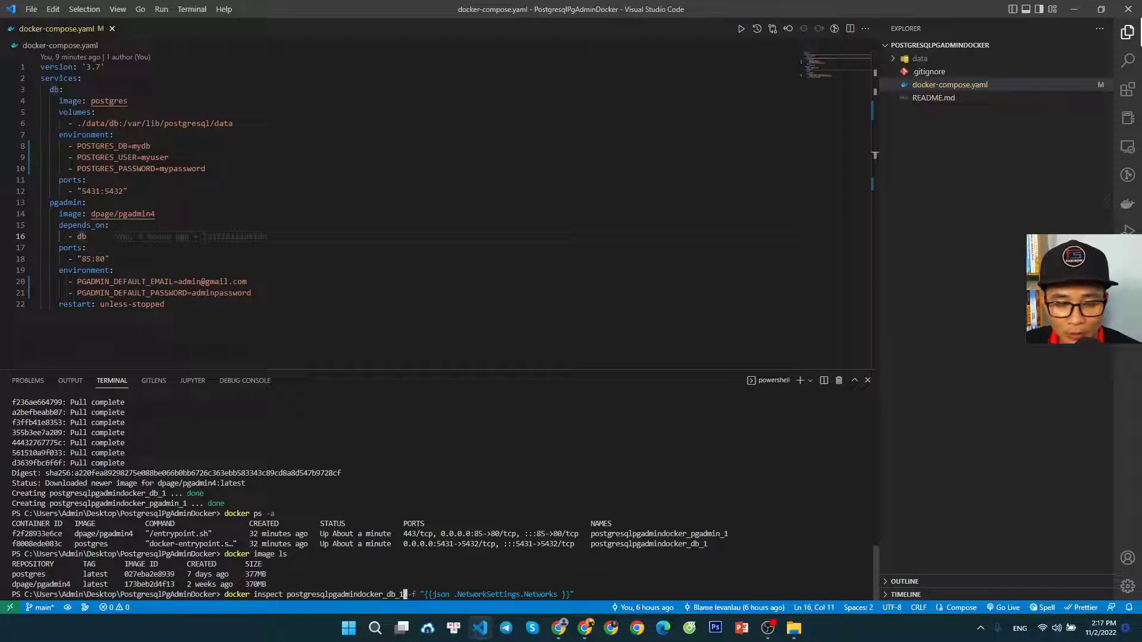
drag(708, 544, 641, 544)
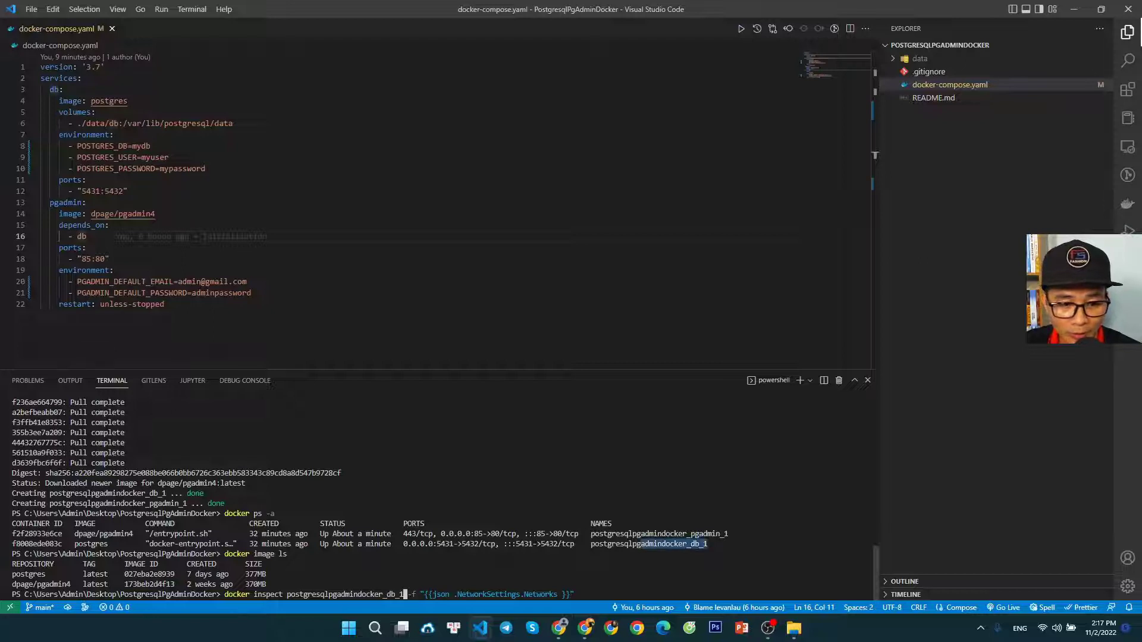
drag(115, 544, 71, 544)
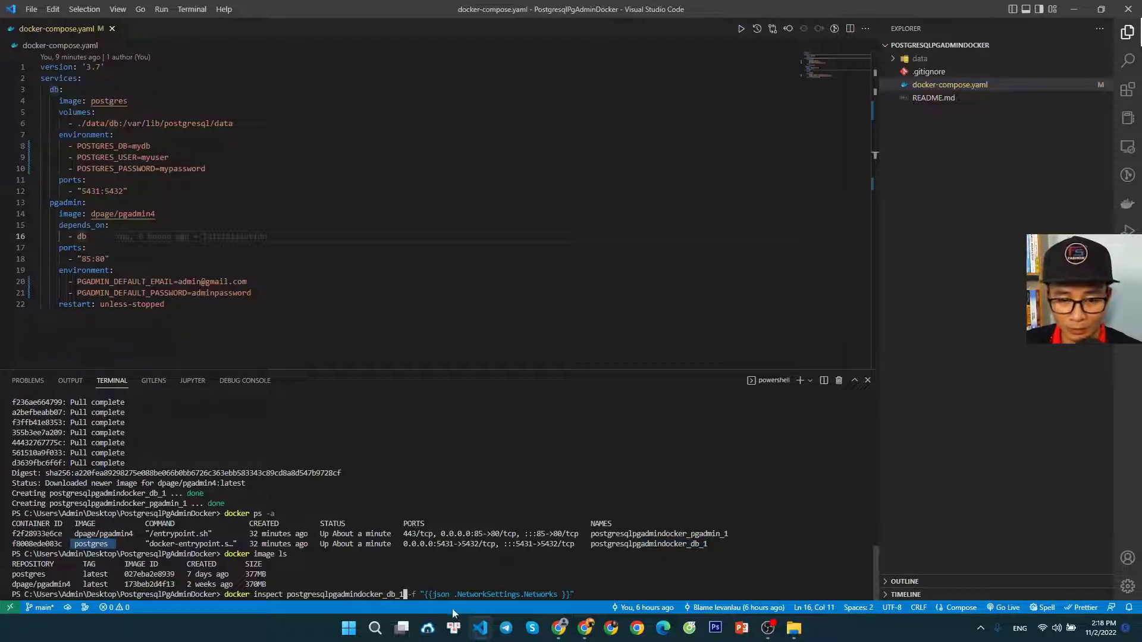
key(Return)
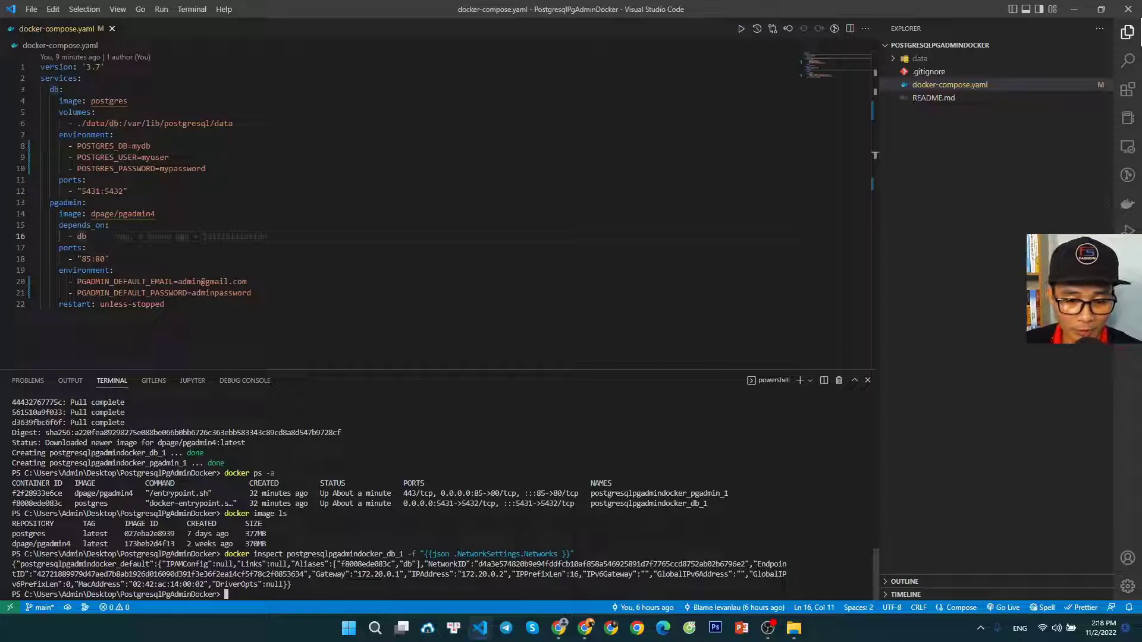
Copy the db container's IPAddress 172.20.0.2 from the docker inspect output, switch to pgAdmin in Chrome, and enter it as the server's host address
drag(408, 575, 503, 574)
click(506, 575)
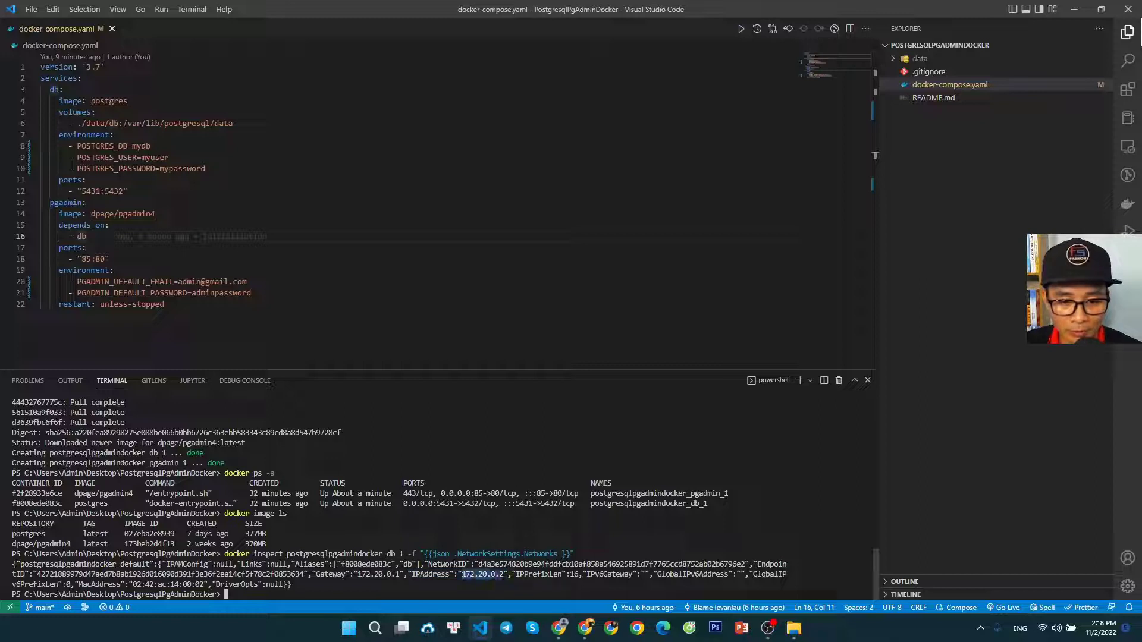
drag(712, 503, 592, 503)
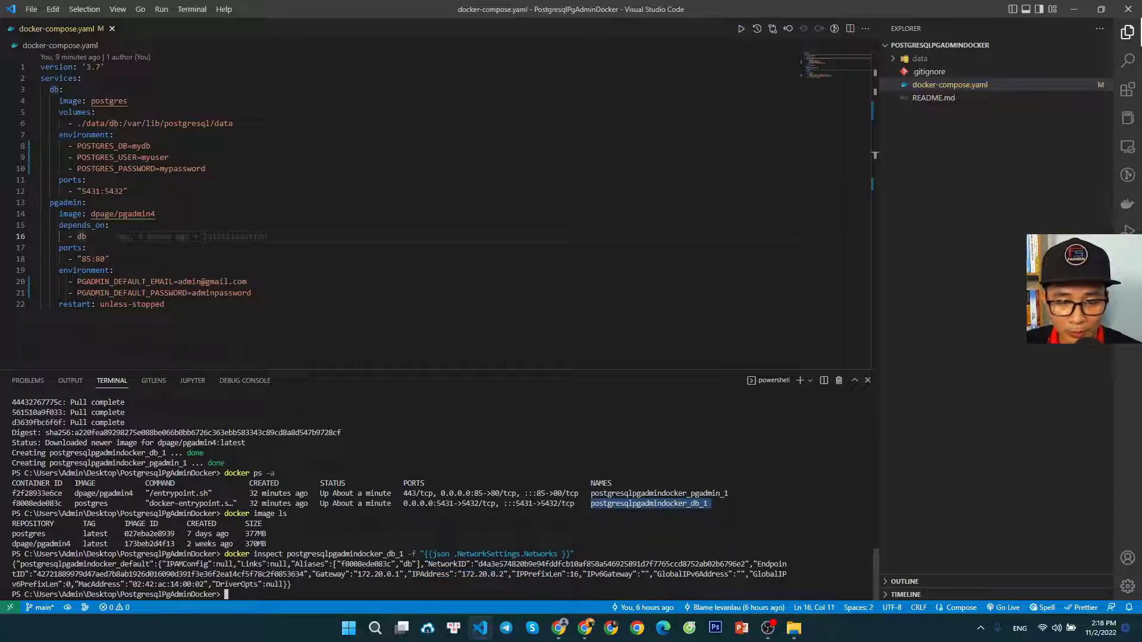
drag(461, 575, 504, 574)
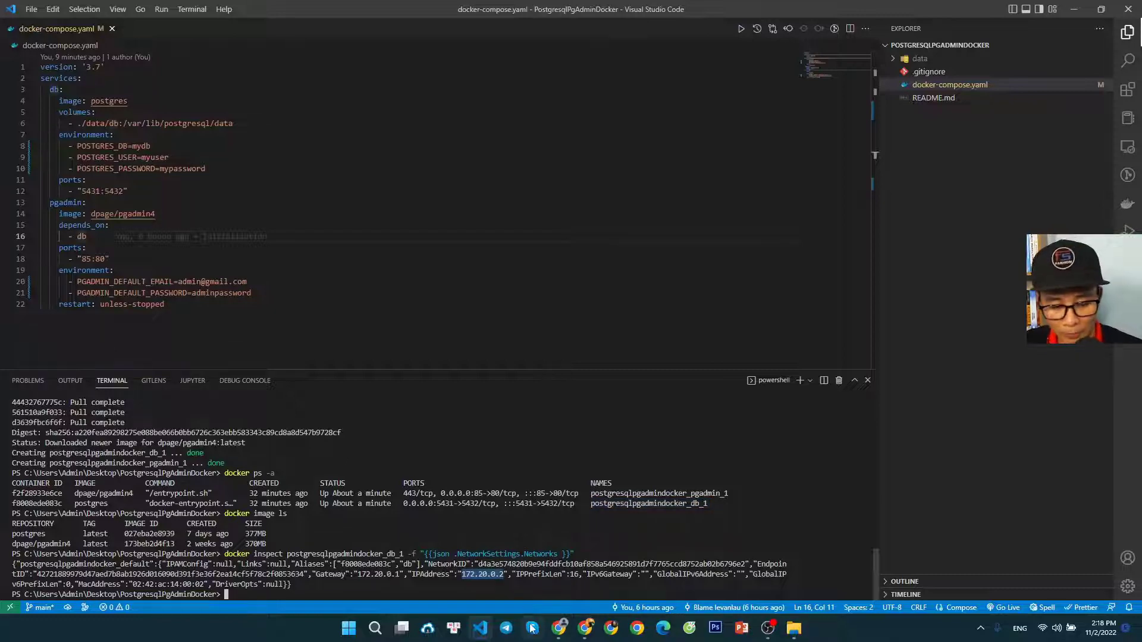
click(560, 628)
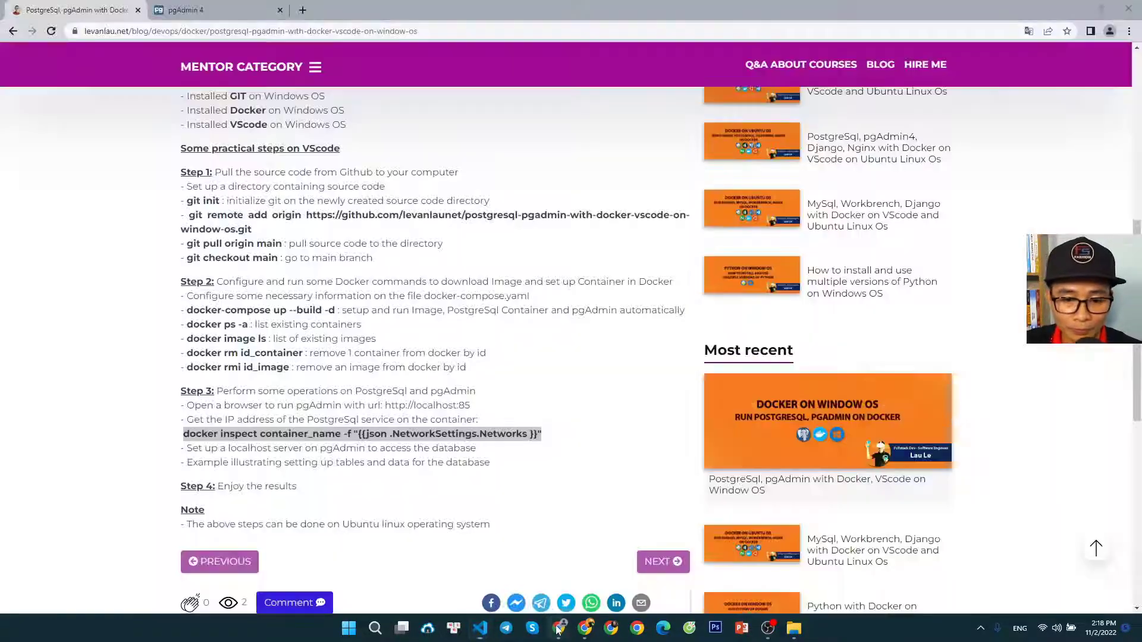
click(229, 12)
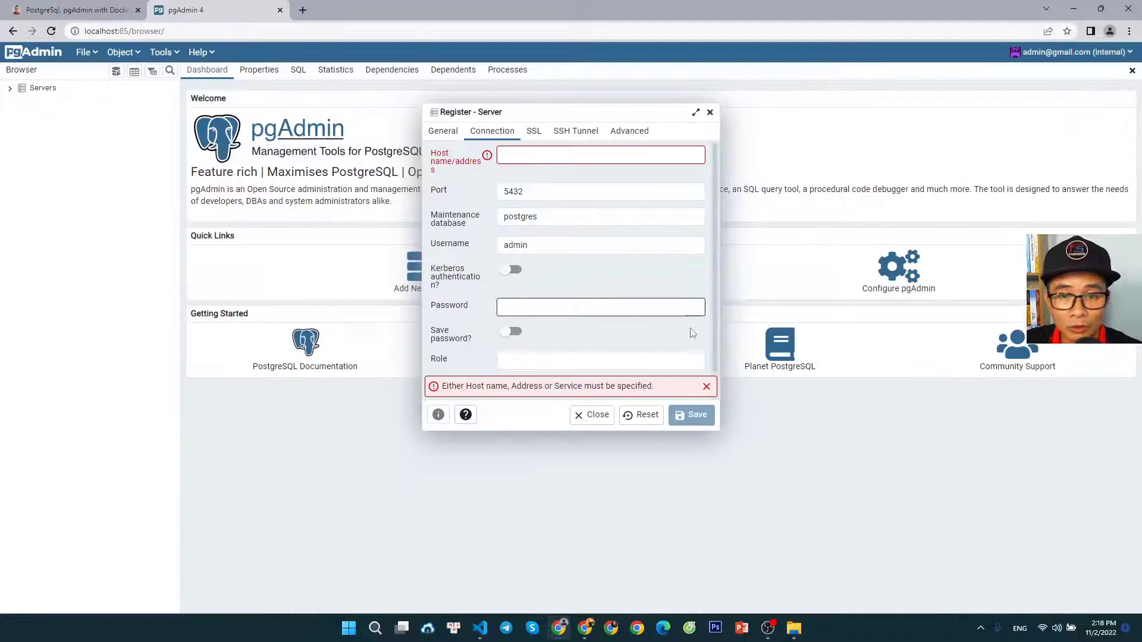
click(531, 155)
key(ctrl+v)
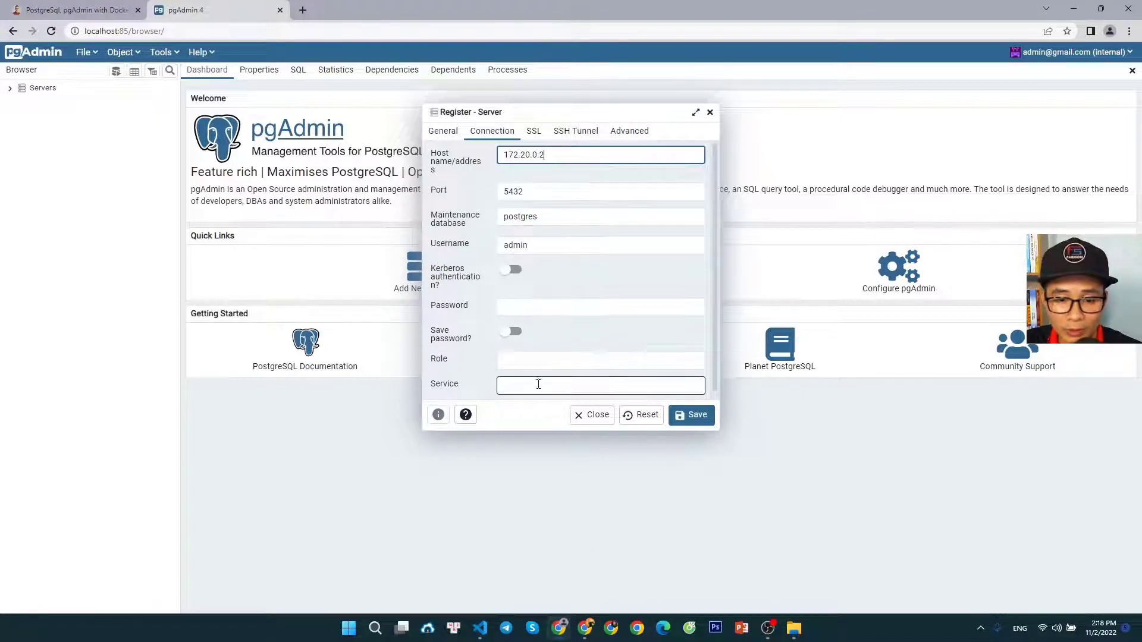
Copy the POSTGRES_DB value mydb from docker-compose.yaml in Visual Studio Code and set it as the maintenance database in pgAdmin's server registration
click(480, 628)
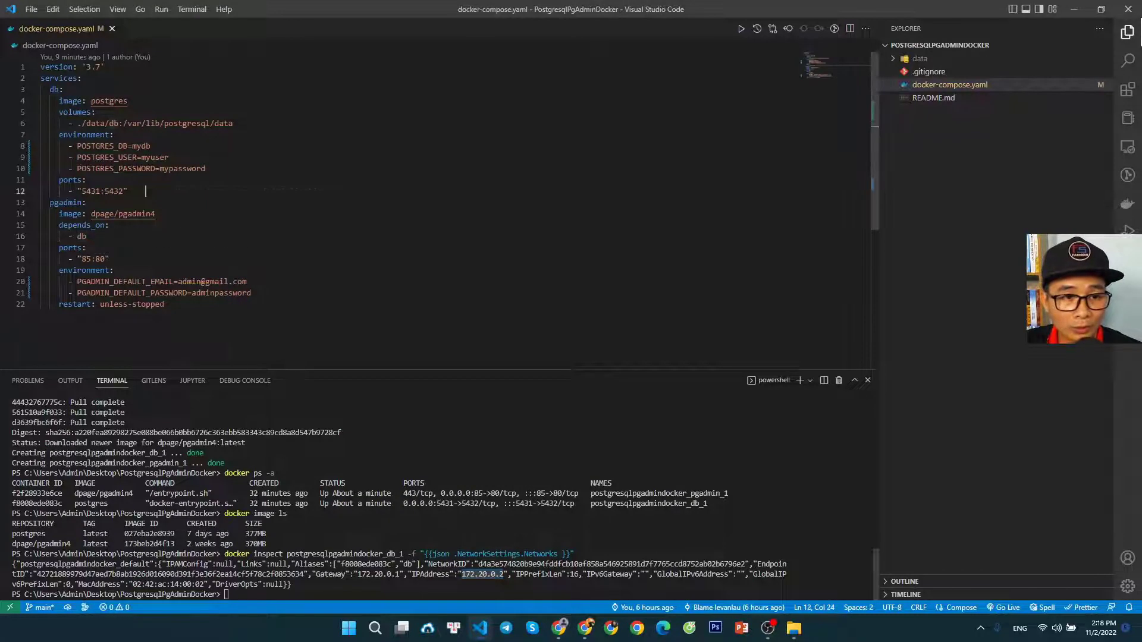
drag(151, 146, 132, 146)
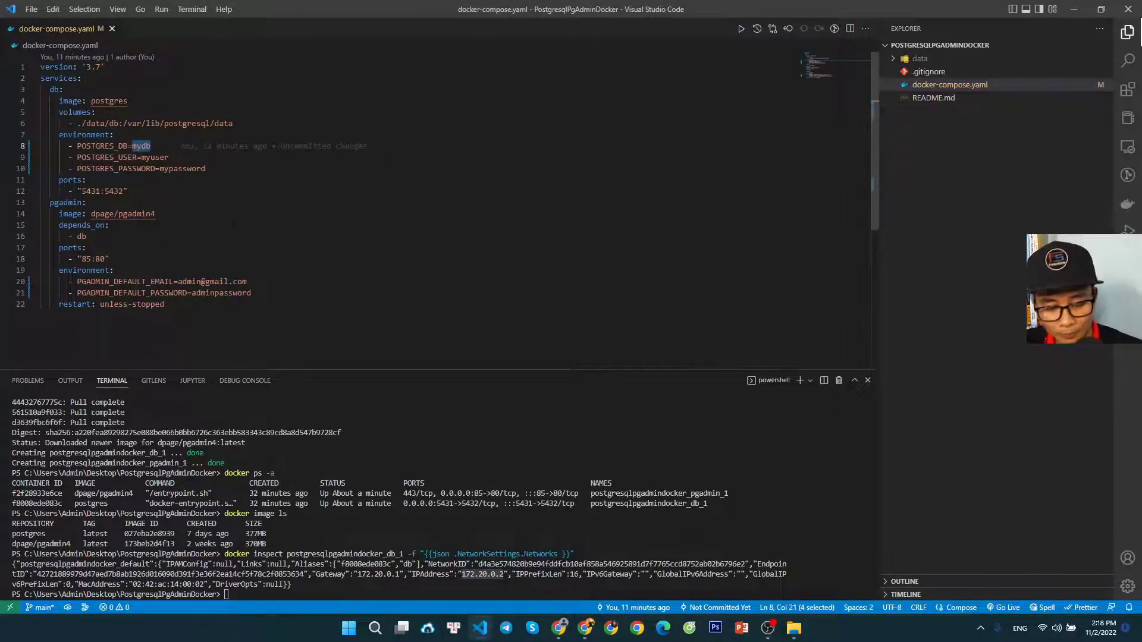
click(559, 628)
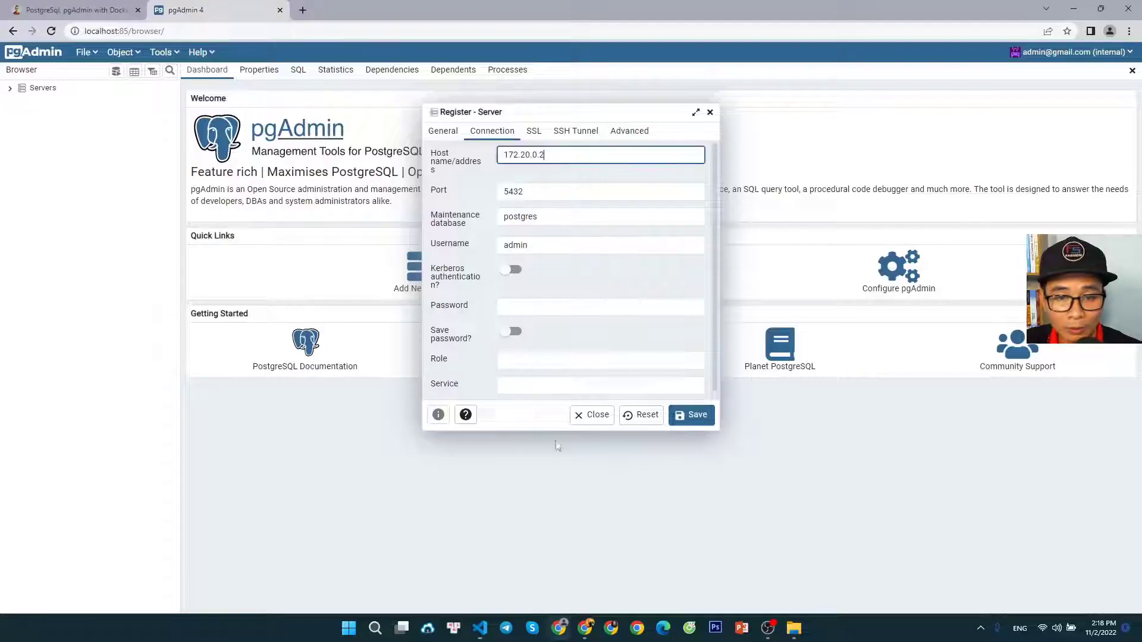
double_click(521, 216)
key(ctrl+v)
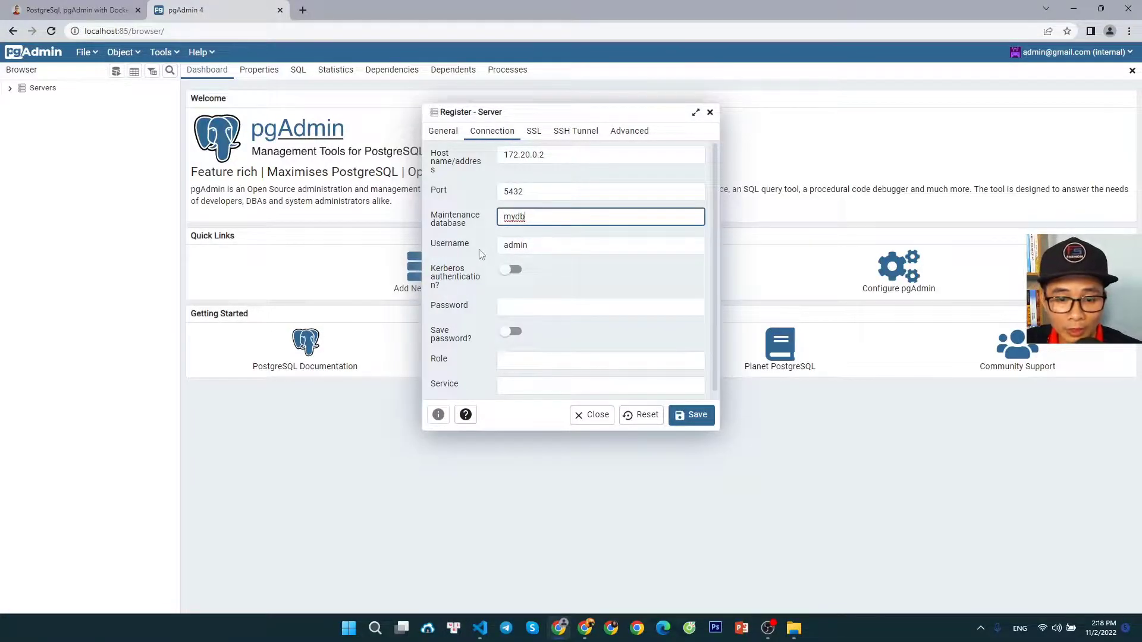
Copy the POSTGRES_USER value myuser from docker-compose.yaml in Visual Studio Code and set it as the username in pgAdmin's server registration
click(480, 628)
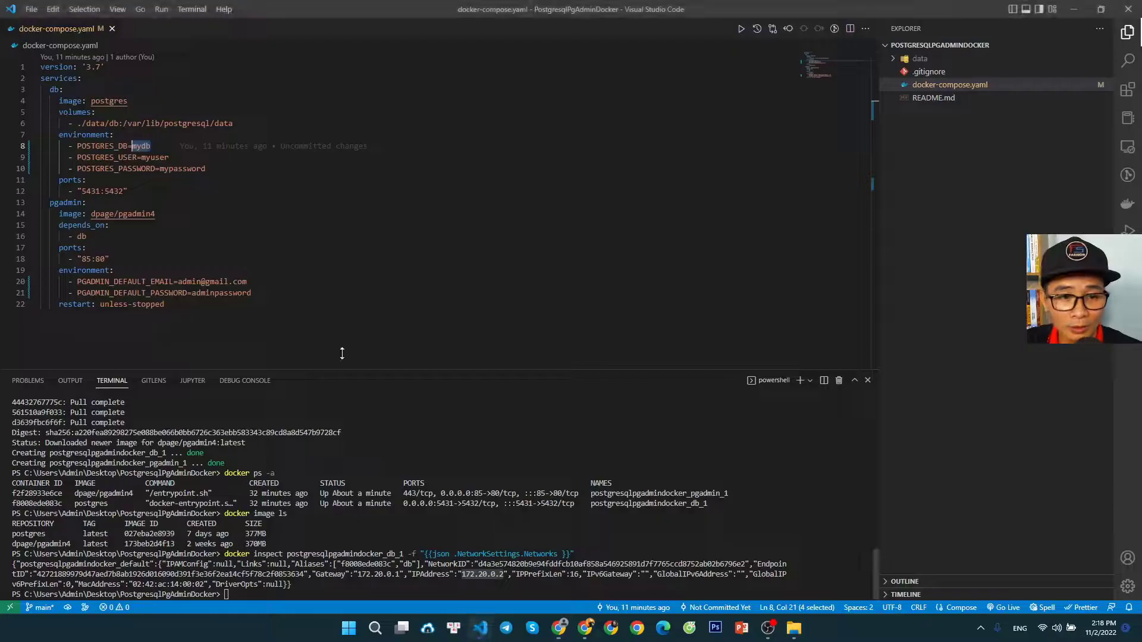
double_click(155, 157)
key(ctrl+c)
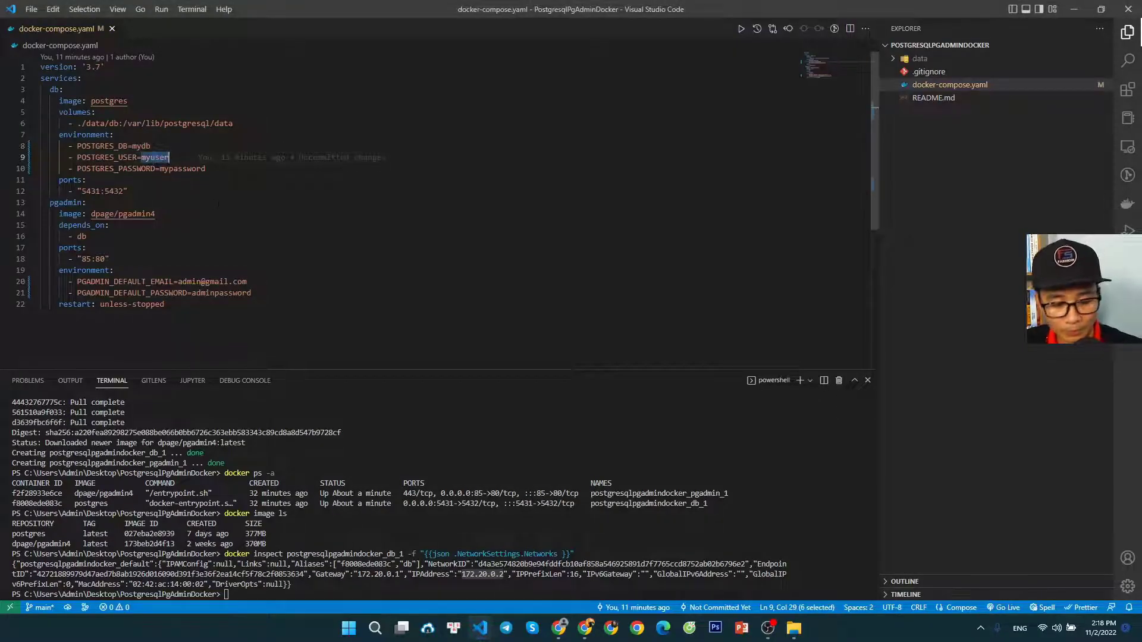
key(alt+Tab)
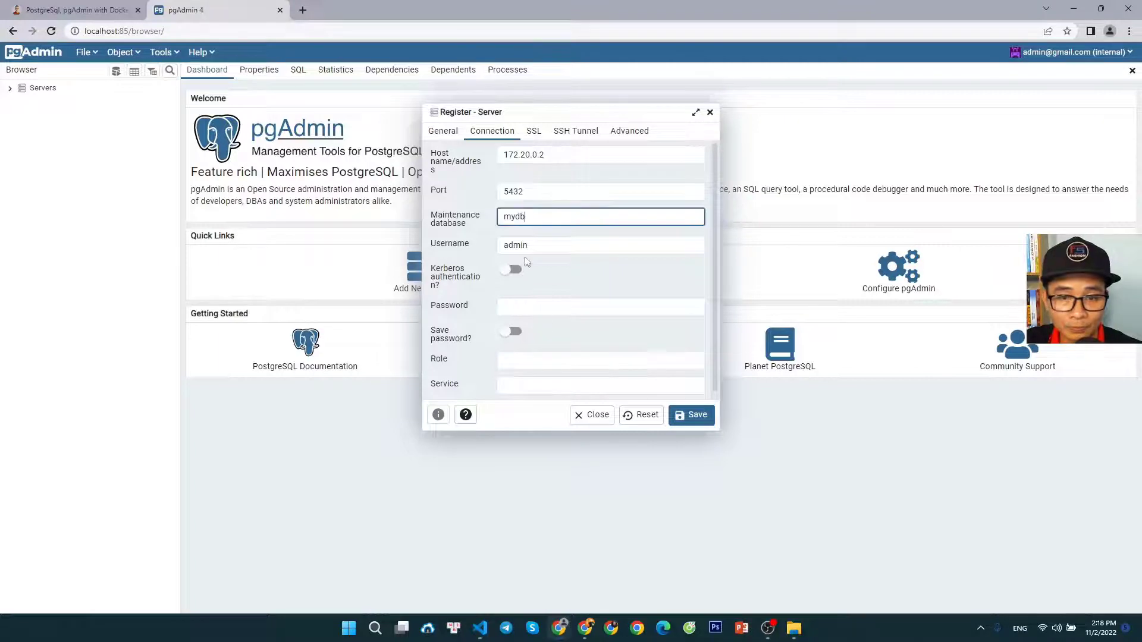
click(524, 245)
key(ctrl+a)
key(ctrl+v)
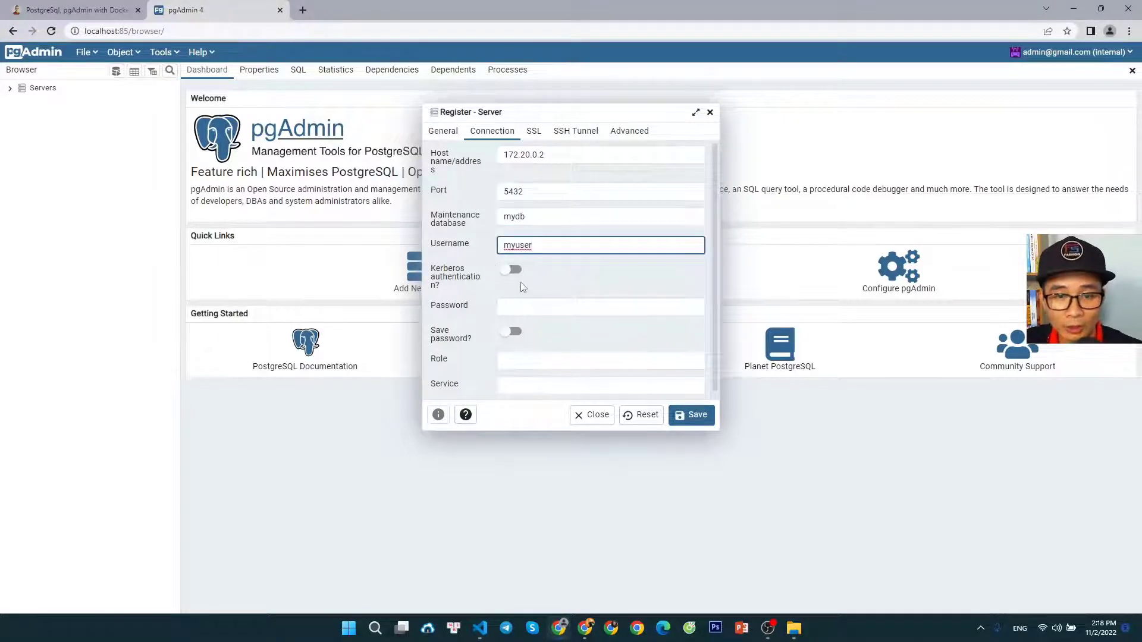
Copy the POSTGRES_PASSWORD value from docker-compose.yaml in Visual Studio Code into pgAdmin's server password, save the registration, and dismiss Chrome's password-saving prompt
click(480, 627)
double_click(198, 169)
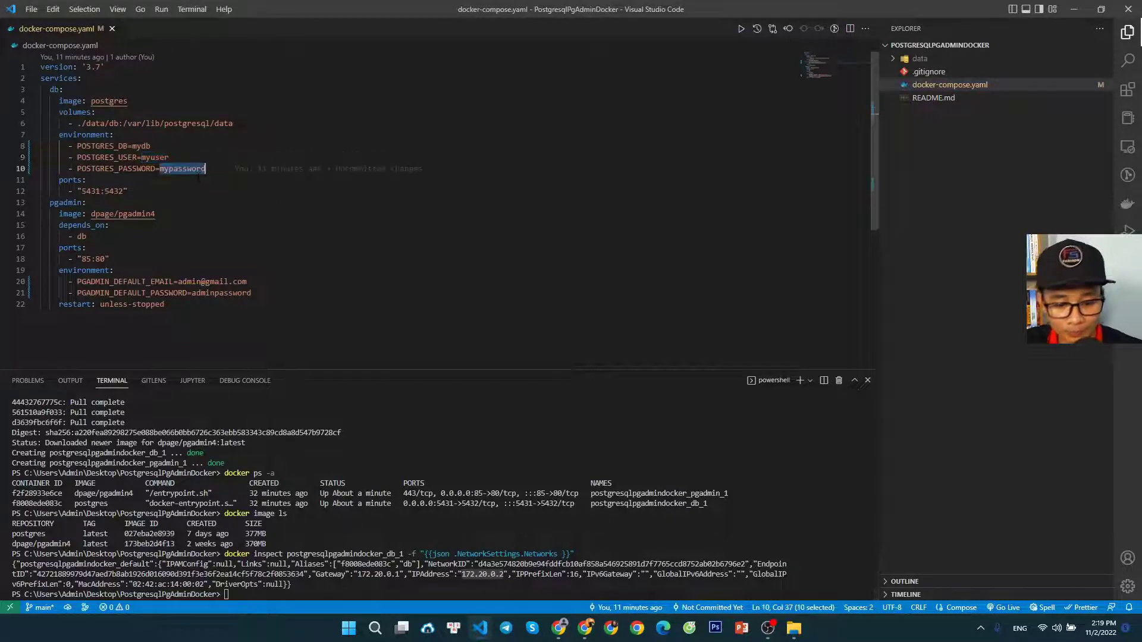
click(559, 629)
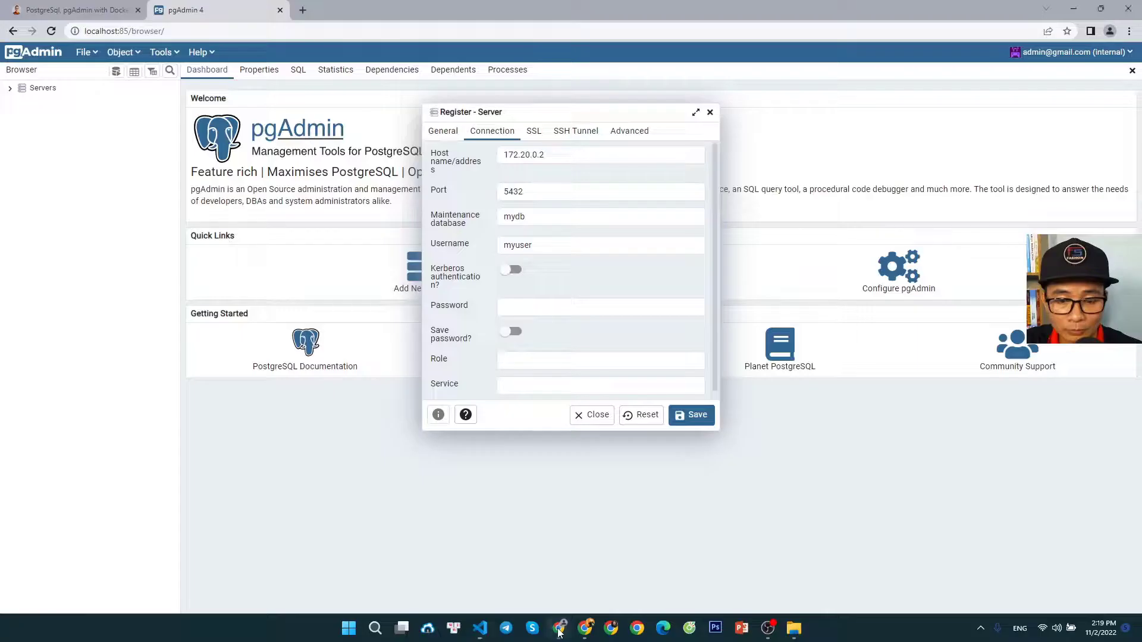
click(527, 308)
key(ctrl+v)
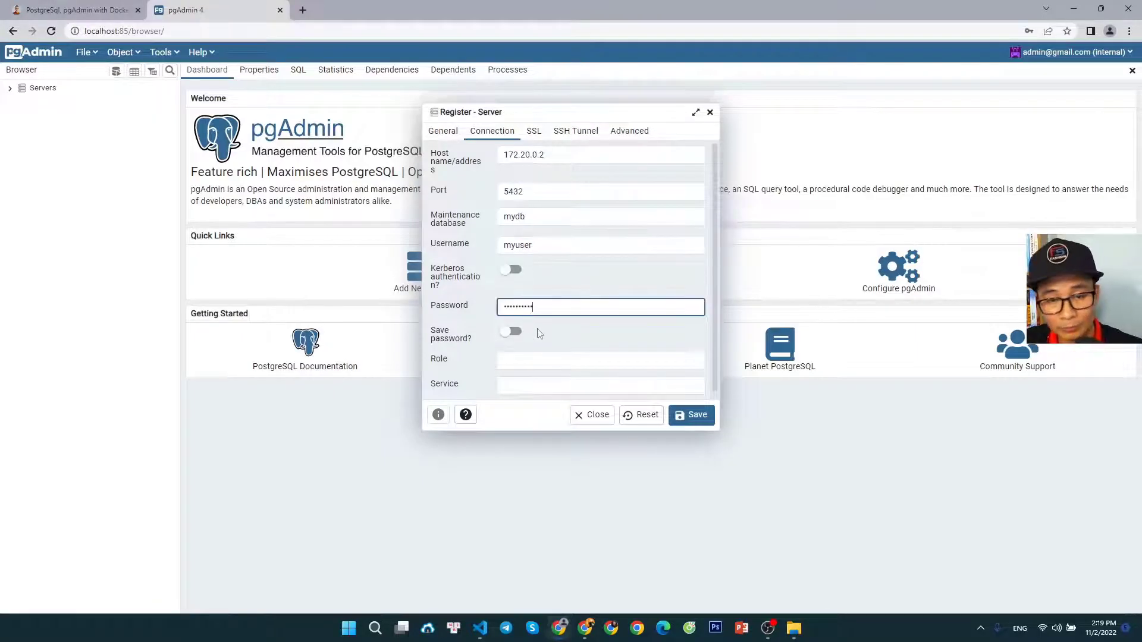
click(699, 420)
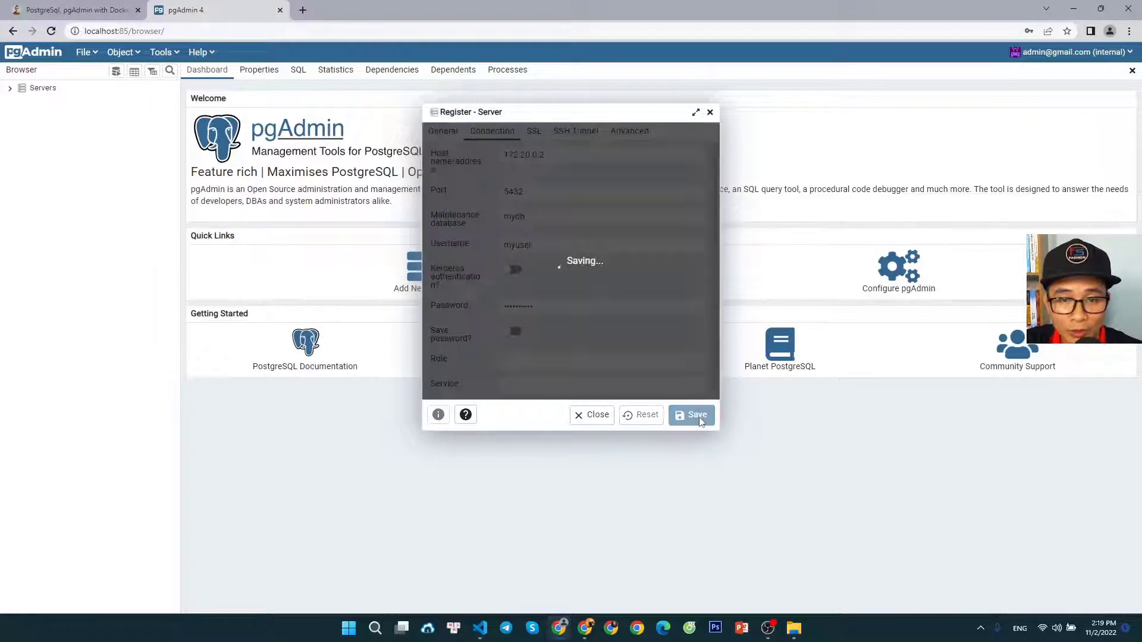
click(678, 196)
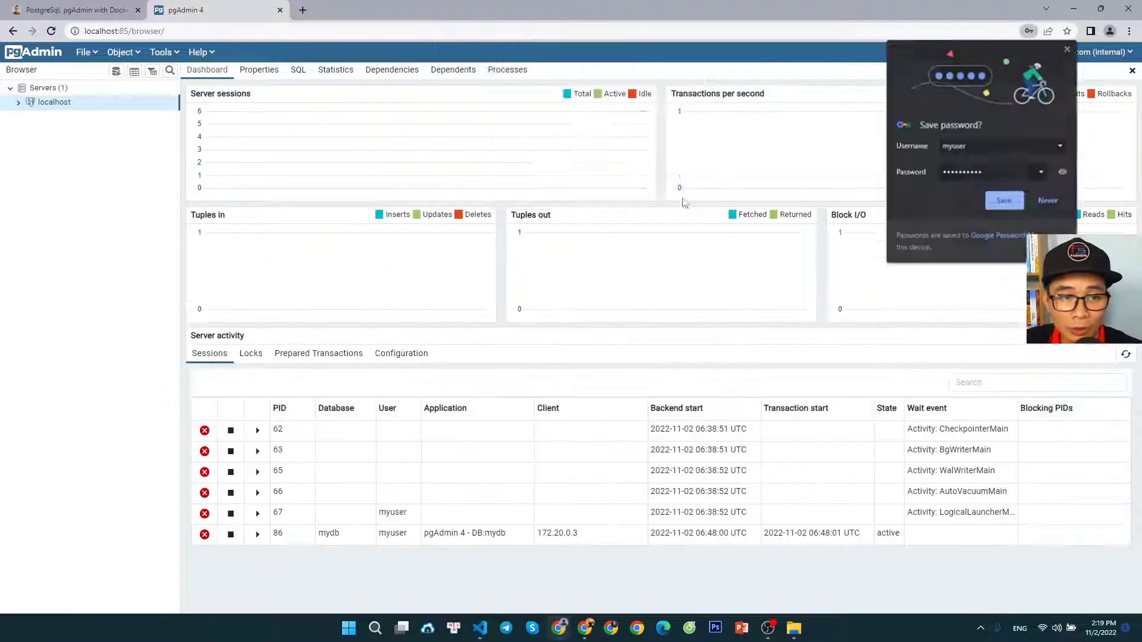
click(1070, 50)
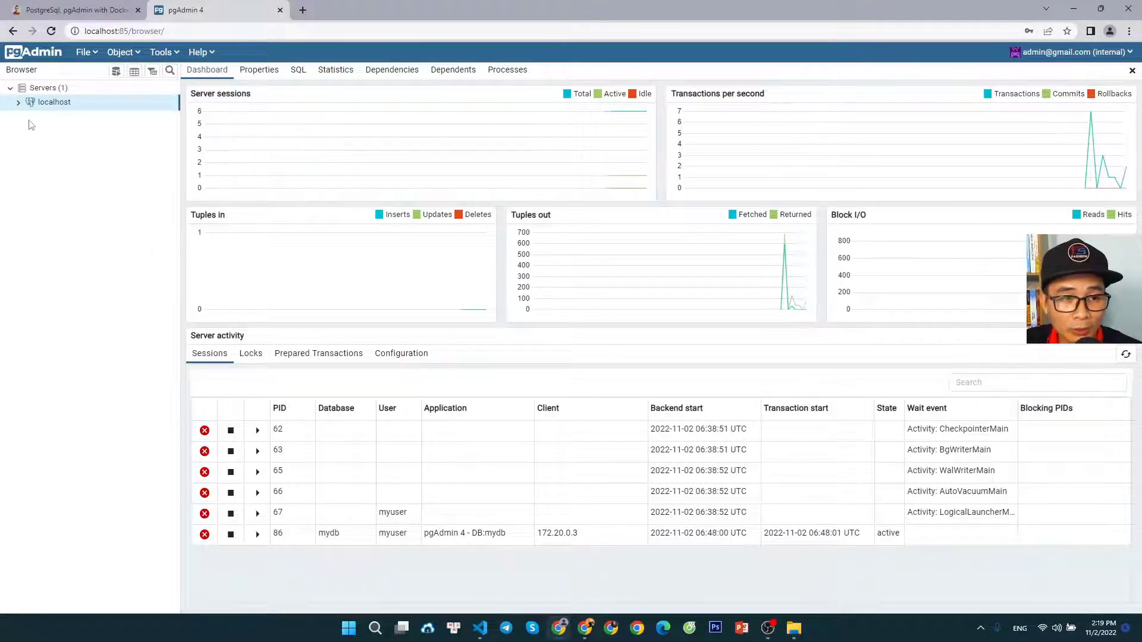
Expand the localhost server in the pgAdmin object tree down through Databases to the mydb database
click(18, 102)
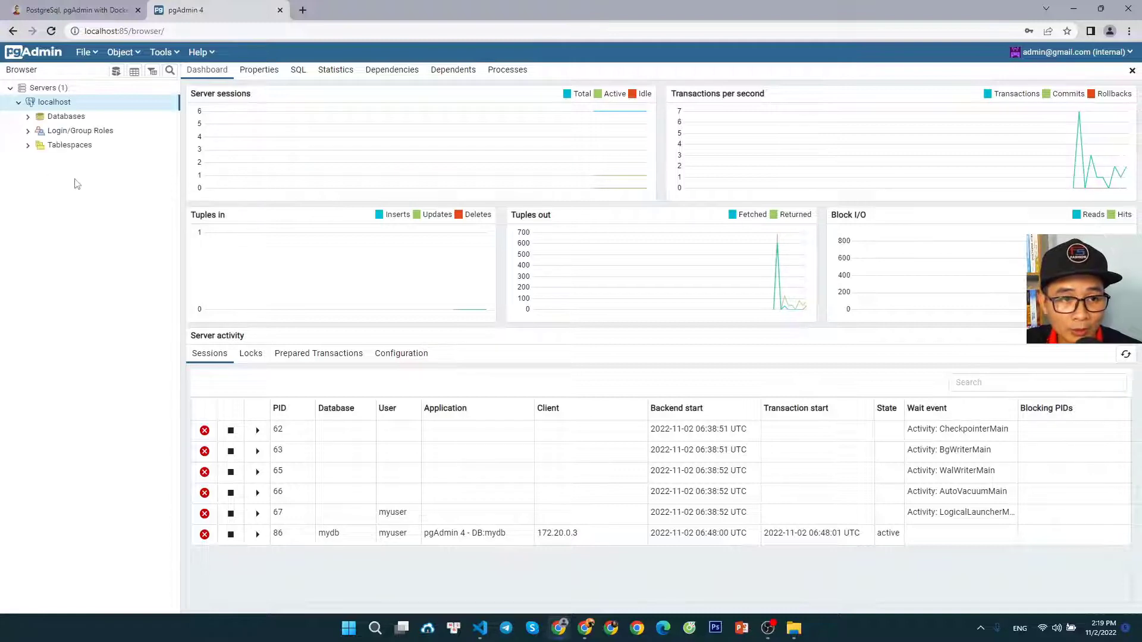
click(28, 116)
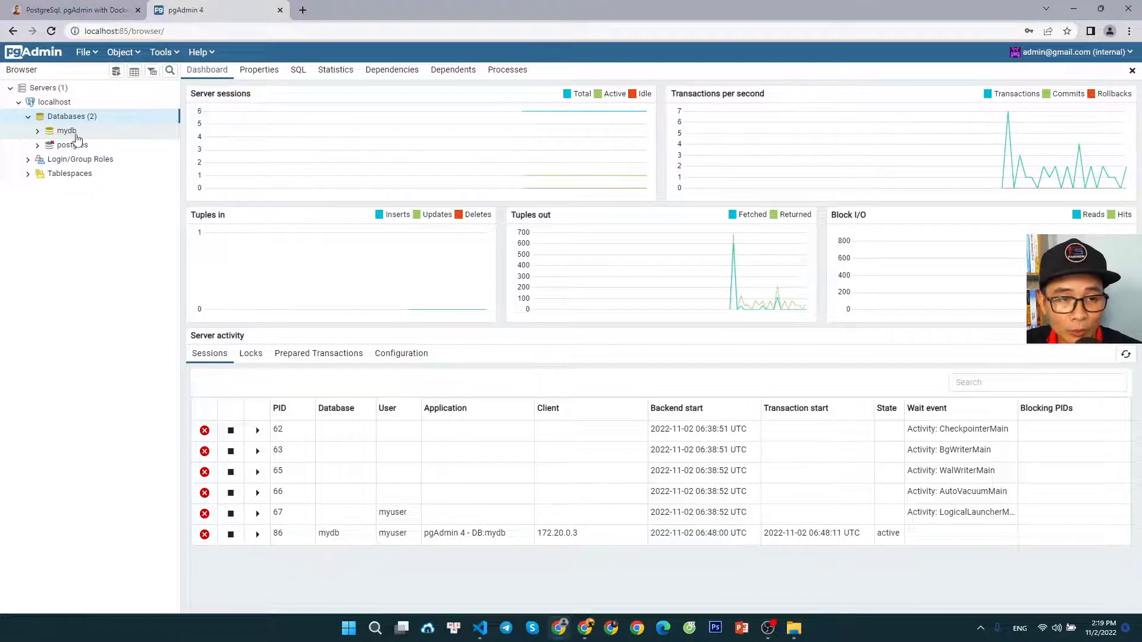
click(38, 130)
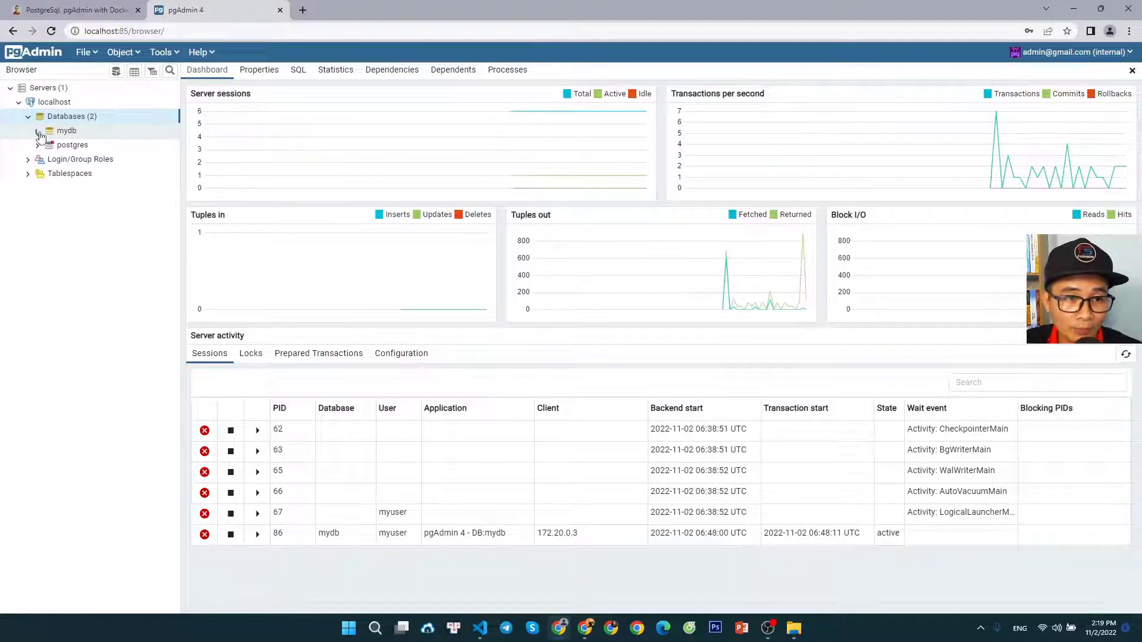
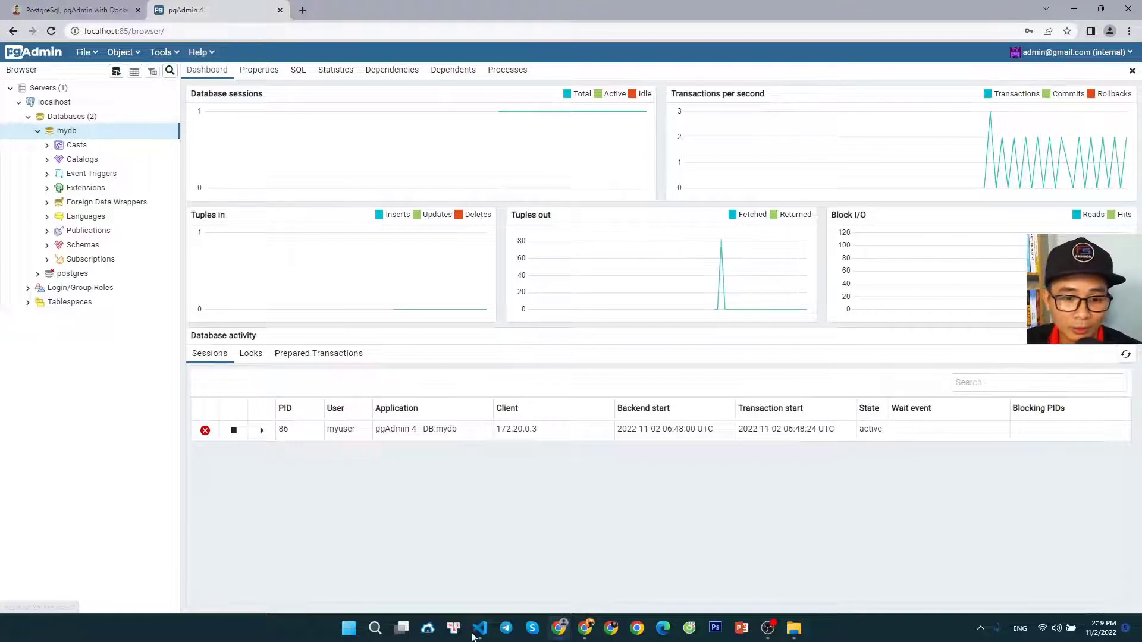
Examine the pgAdmin container's name in the docker ps output in Visual Studio Code's terminal
key(alt+Tab)
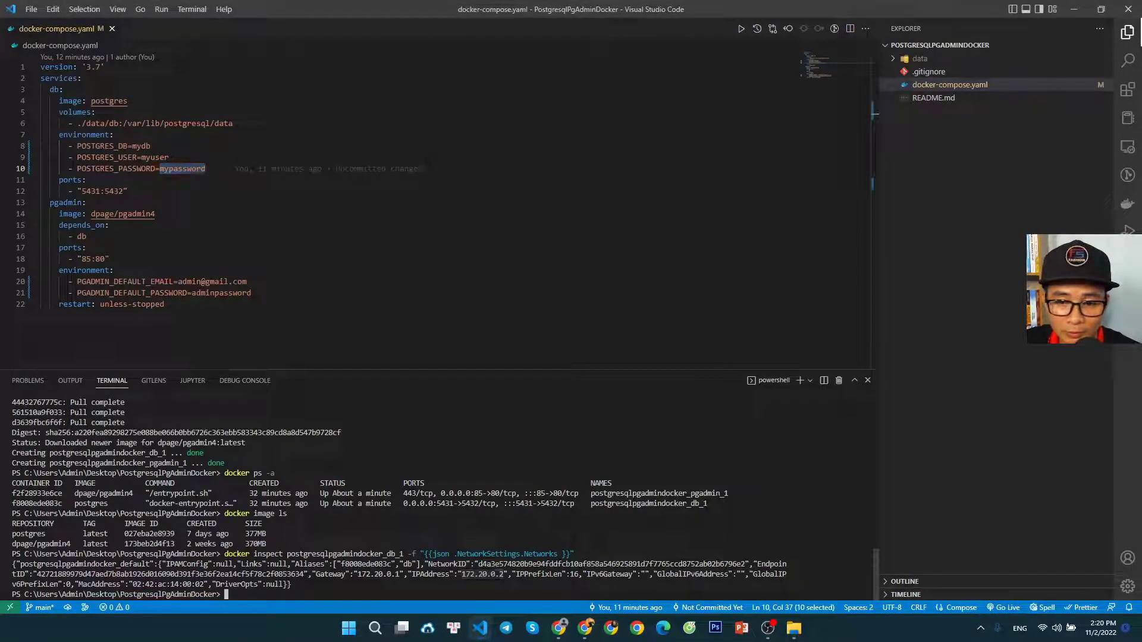
drag(726, 493, 594, 493)
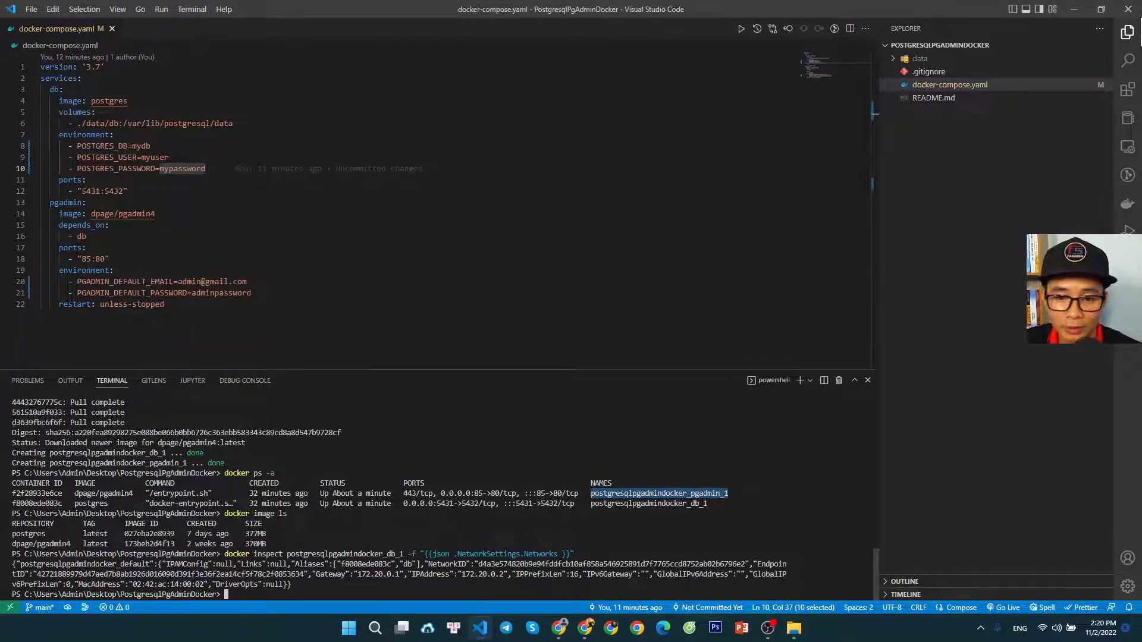
click(559, 628)
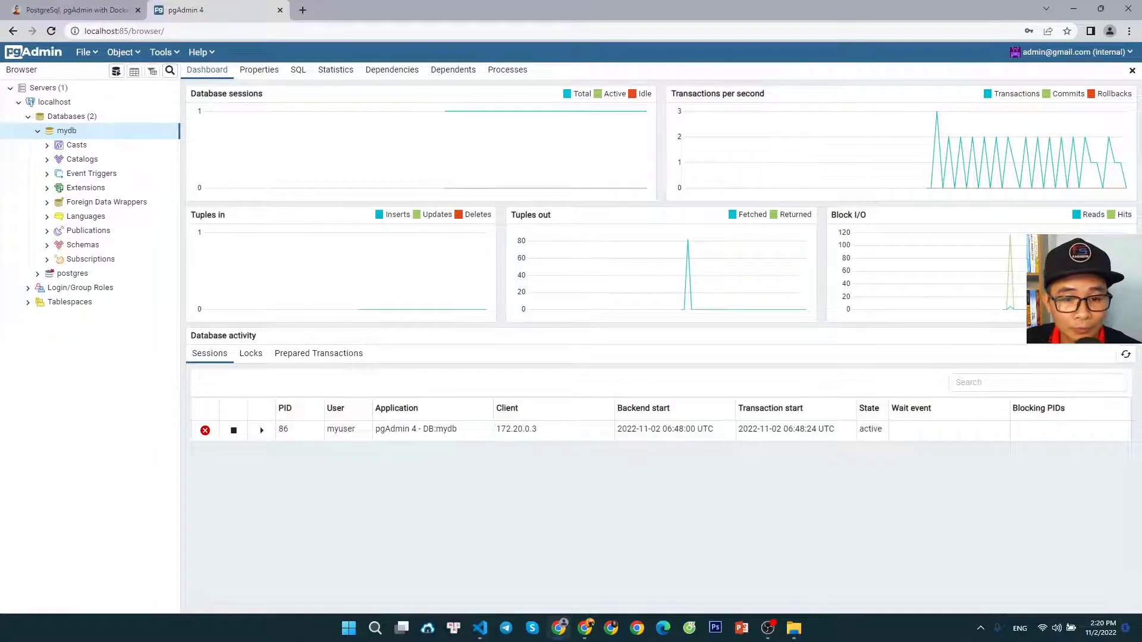
click(561, 628)
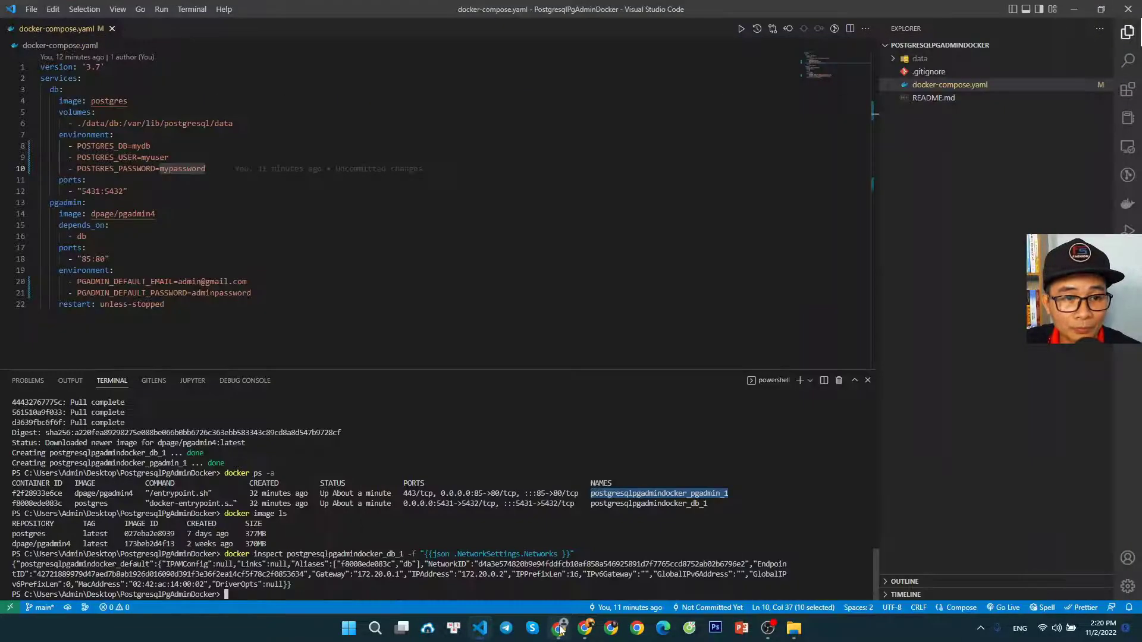
Switch to the blog article in Chrome and review Step 3's instruction on setting up a localhost server in pgAdmin
click(561, 629)
click(77, 11)
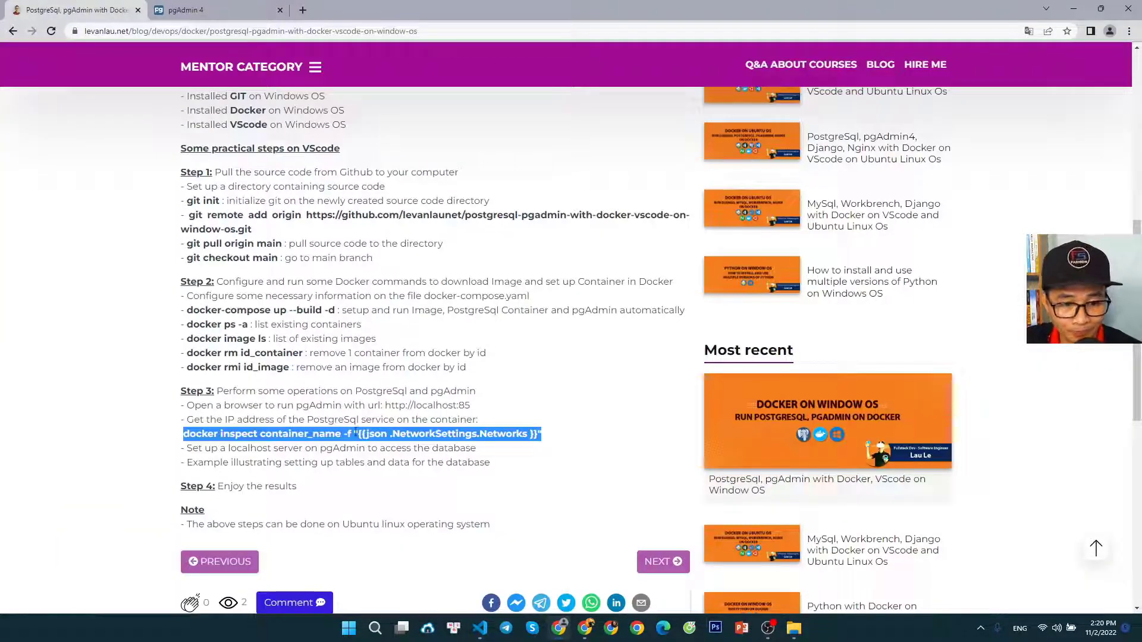
click(321, 445)
drag(187, 450, 479, 455)
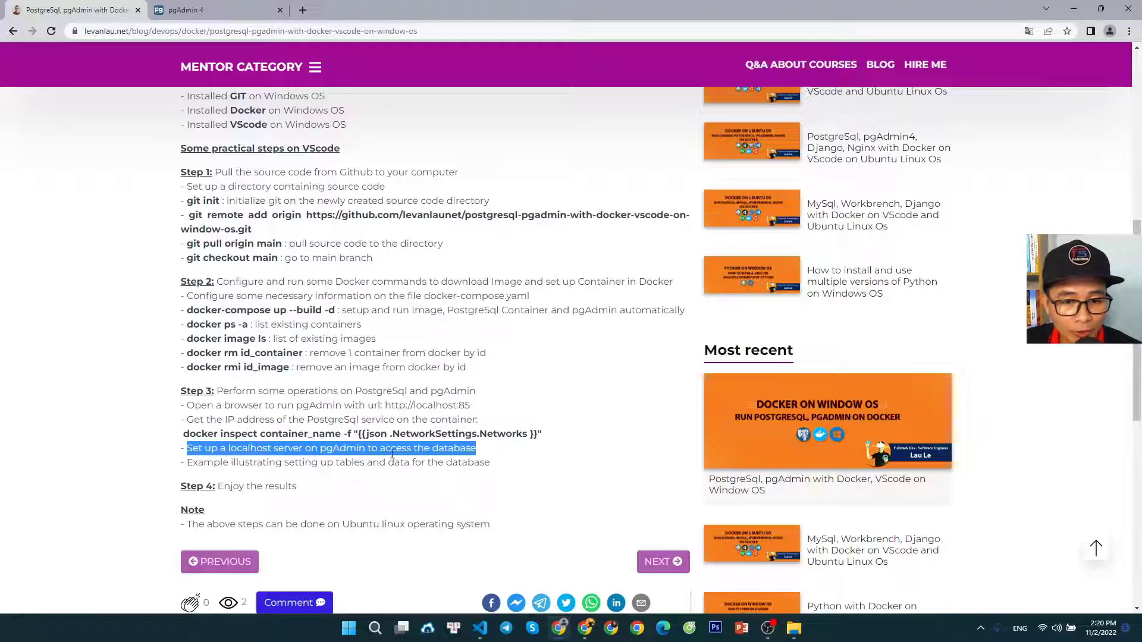
click(206, 450)
drag(193, 450, 476, 450)
click(324, 477)
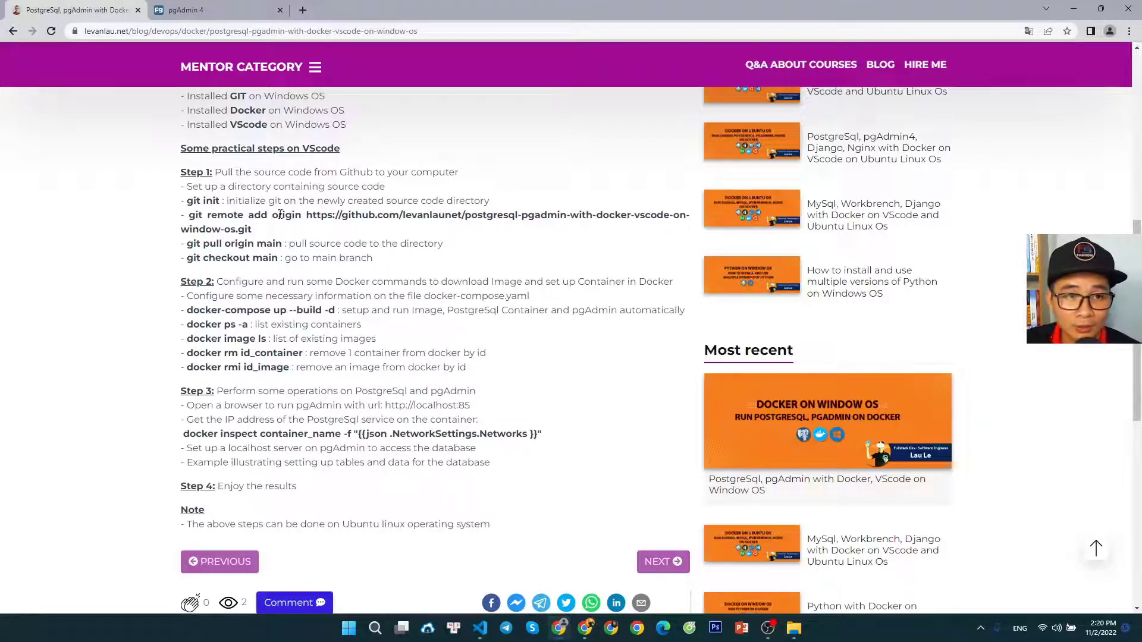
Return to pgAdmin and expand the mydb database down through Schemas and public to Tables
click(196, 10)
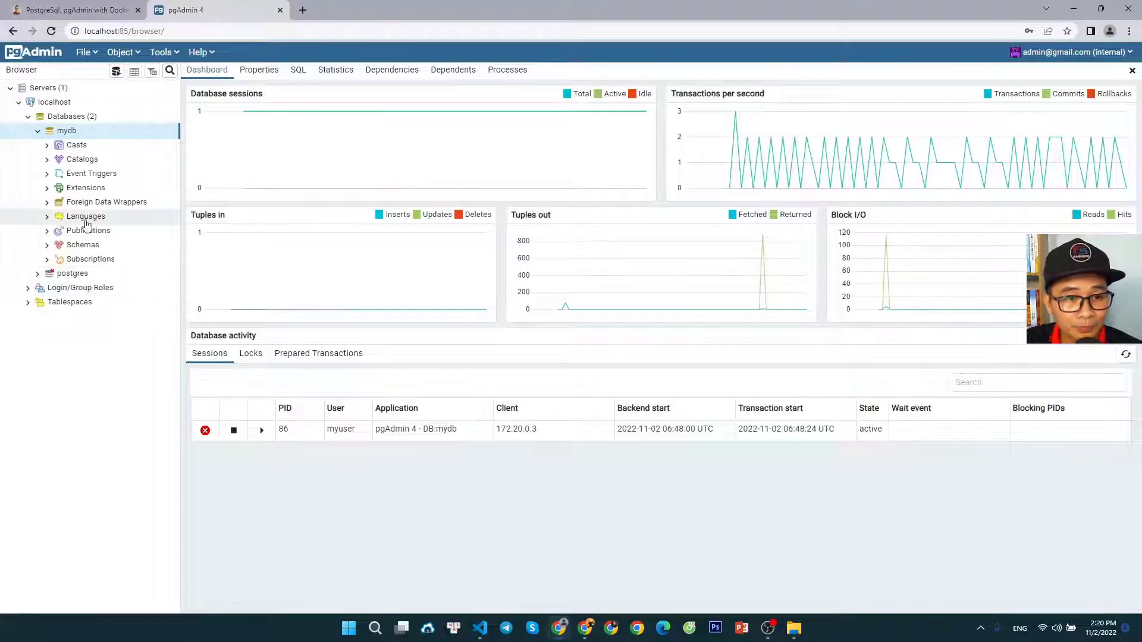
click(48, 246)
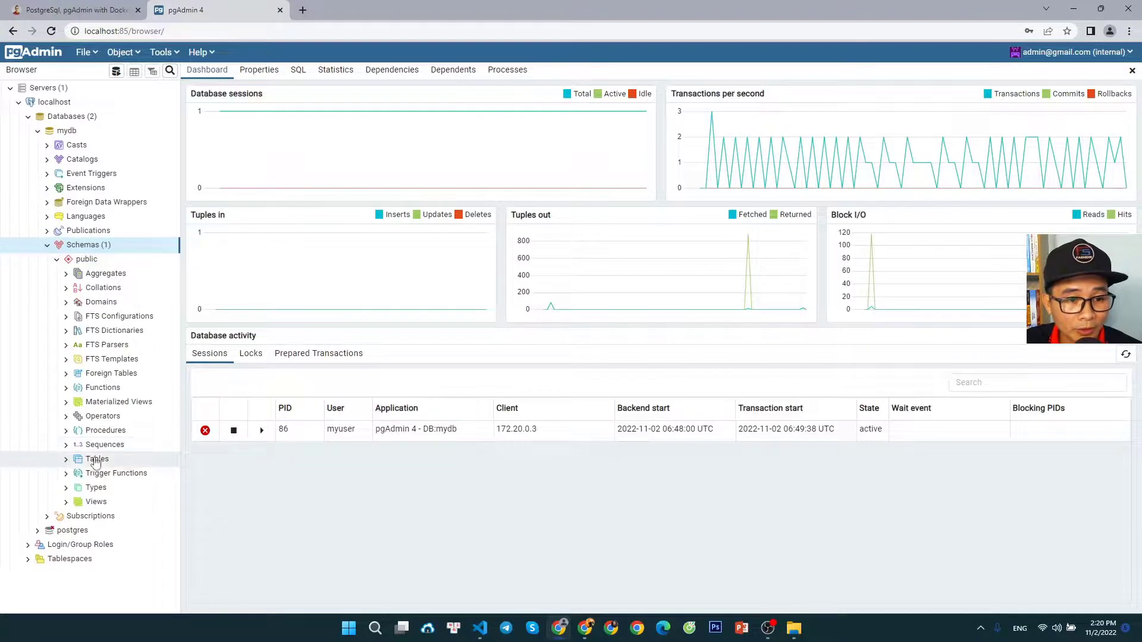
click(96, 462)
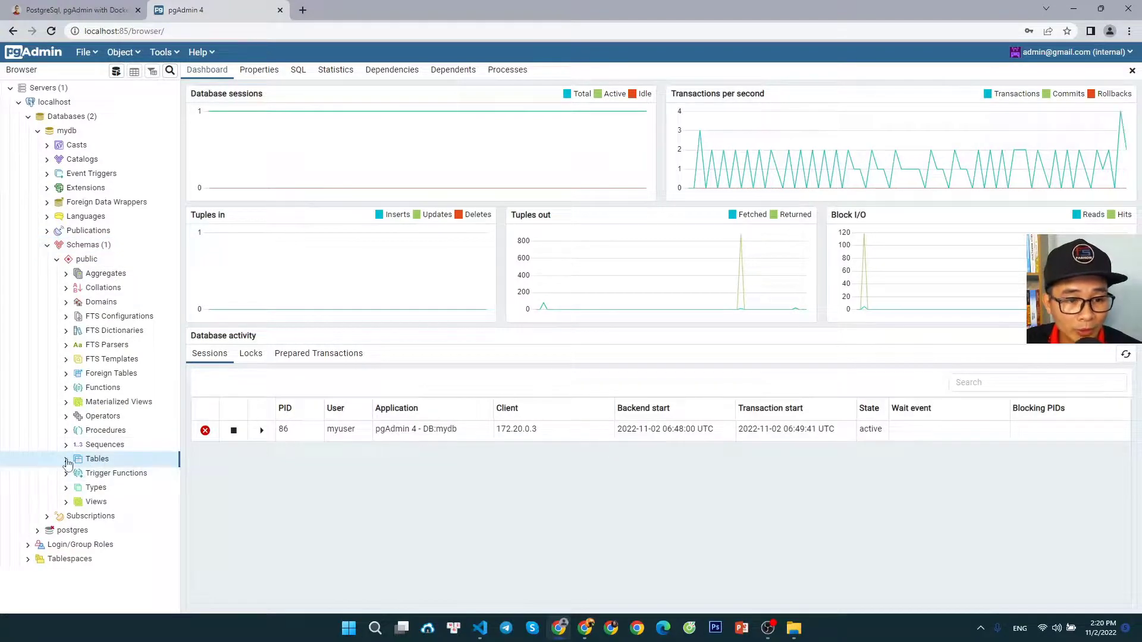
click(67, 463)
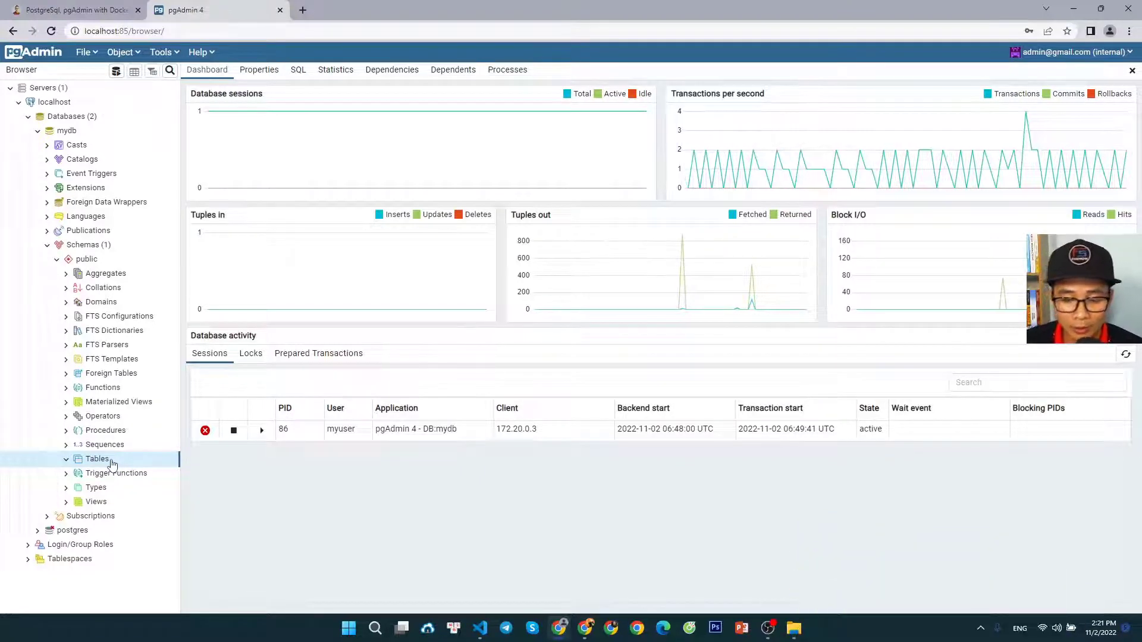
Start a new table in the public schema and name it student
right_click(112, 464)
mouse_move(127, 469)
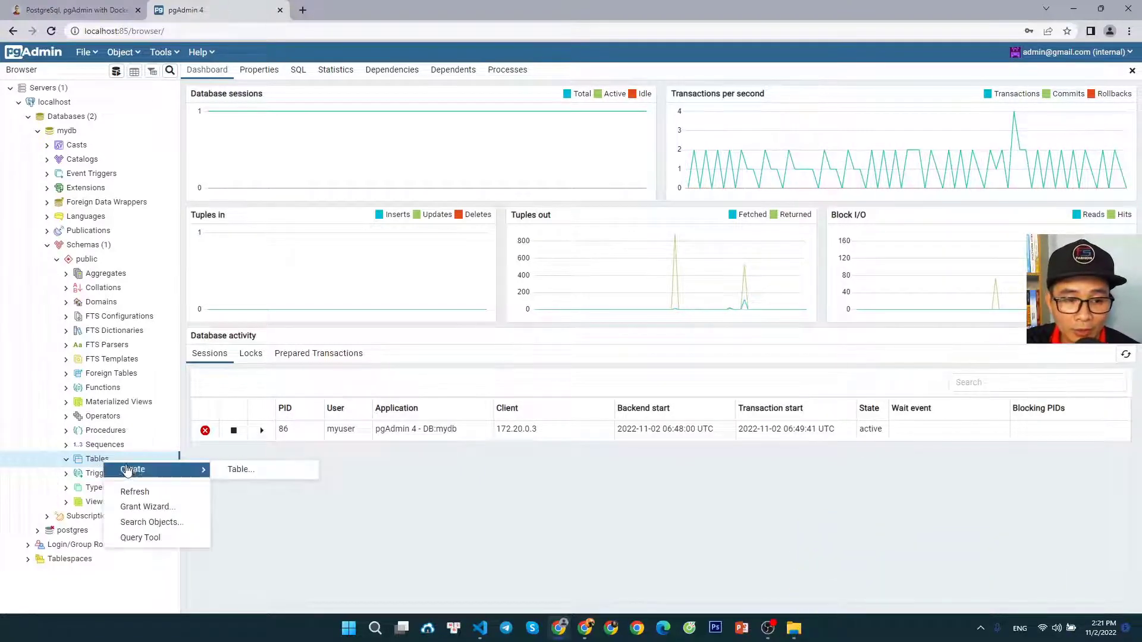
click(250, 470)
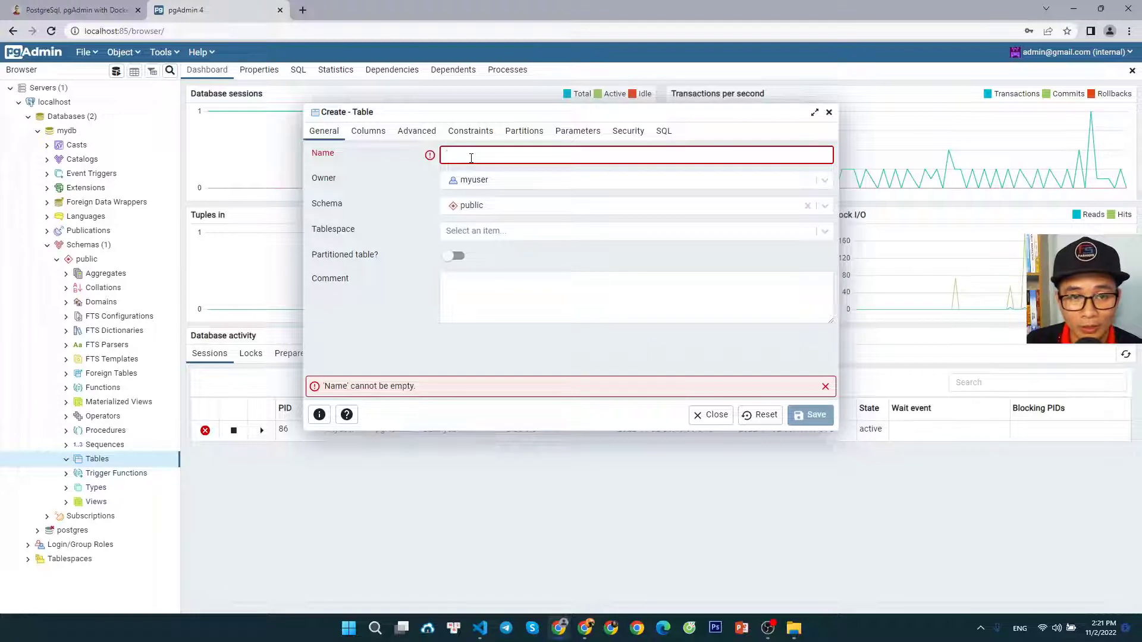
text(stu)
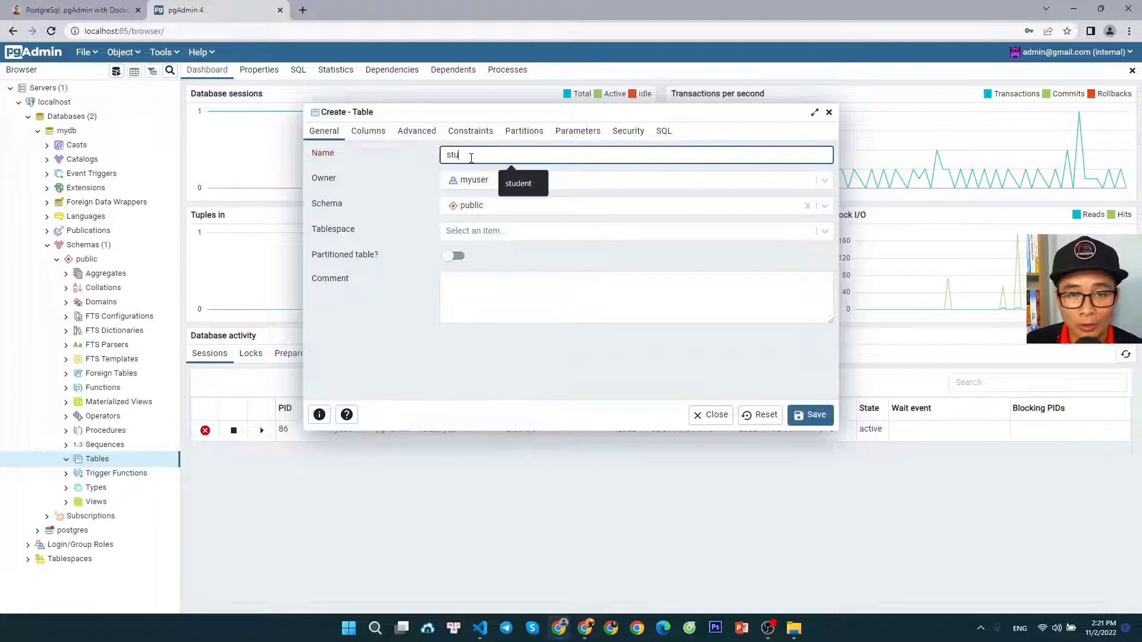
text(dent)
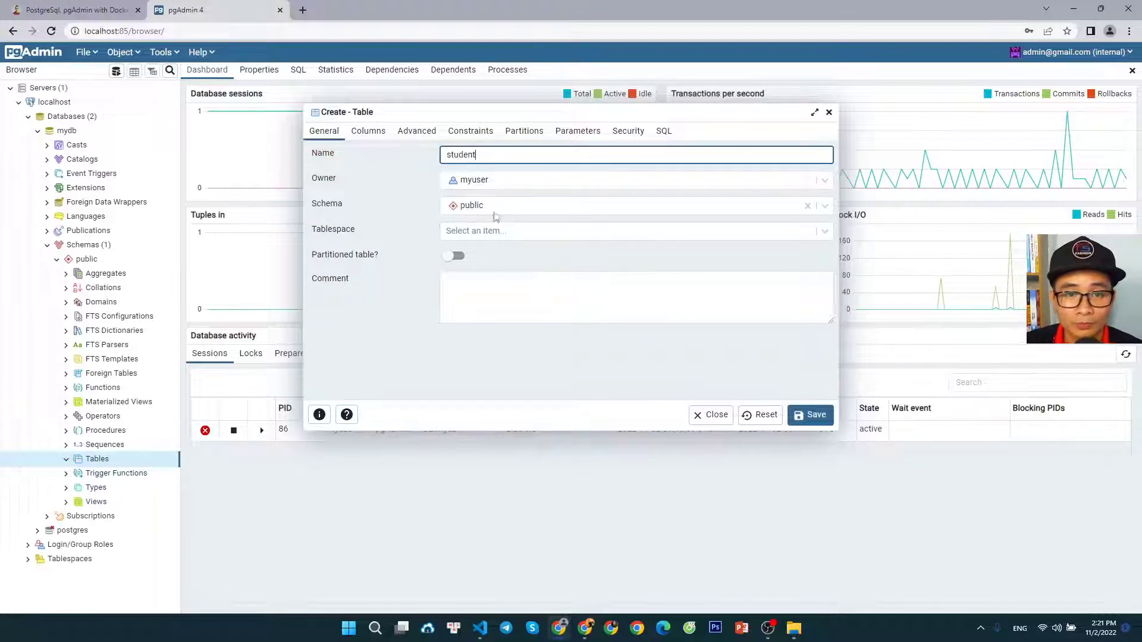
click(389, 350)
Add a column sid of type integer to the student table, set as Not NULL and primary key
click(368, 132)
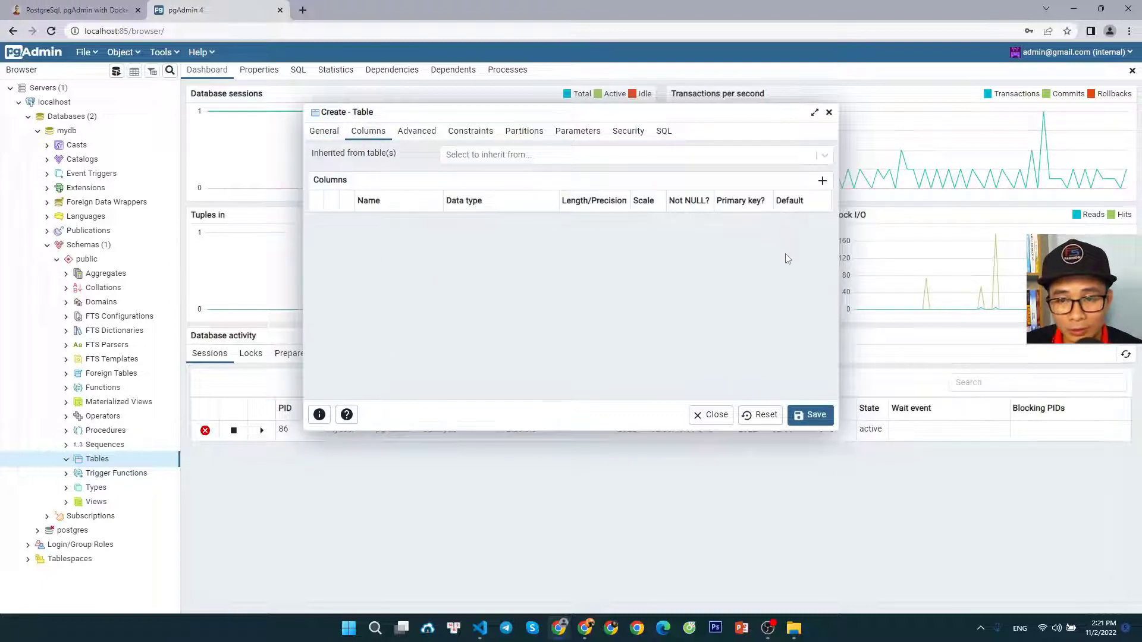
click(822, 181)
click(398, 222)
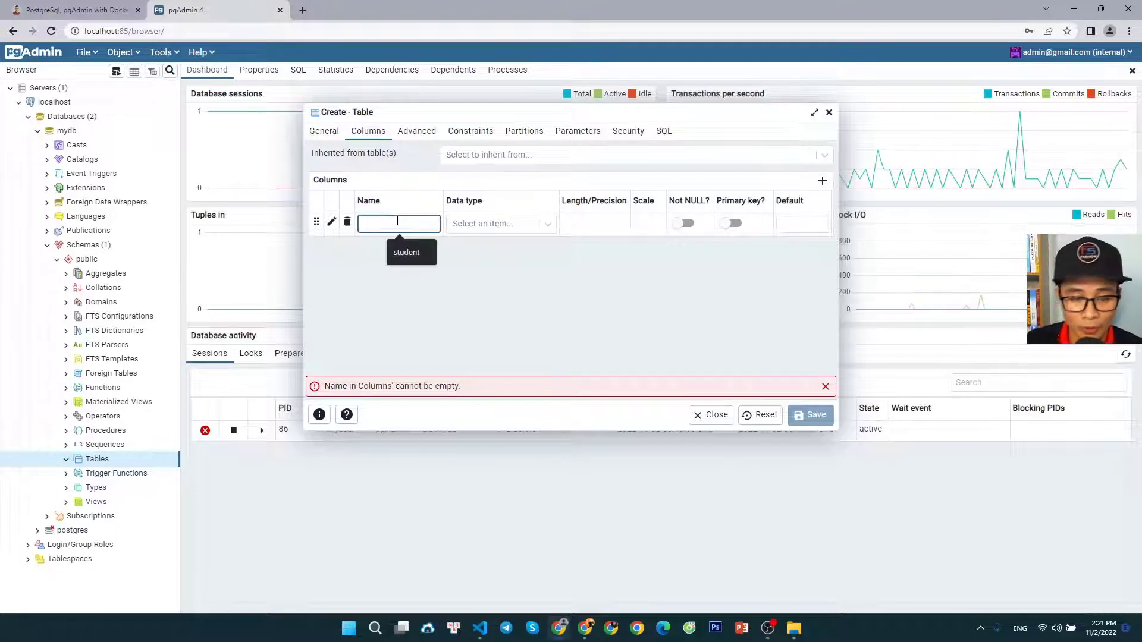
text(sid)
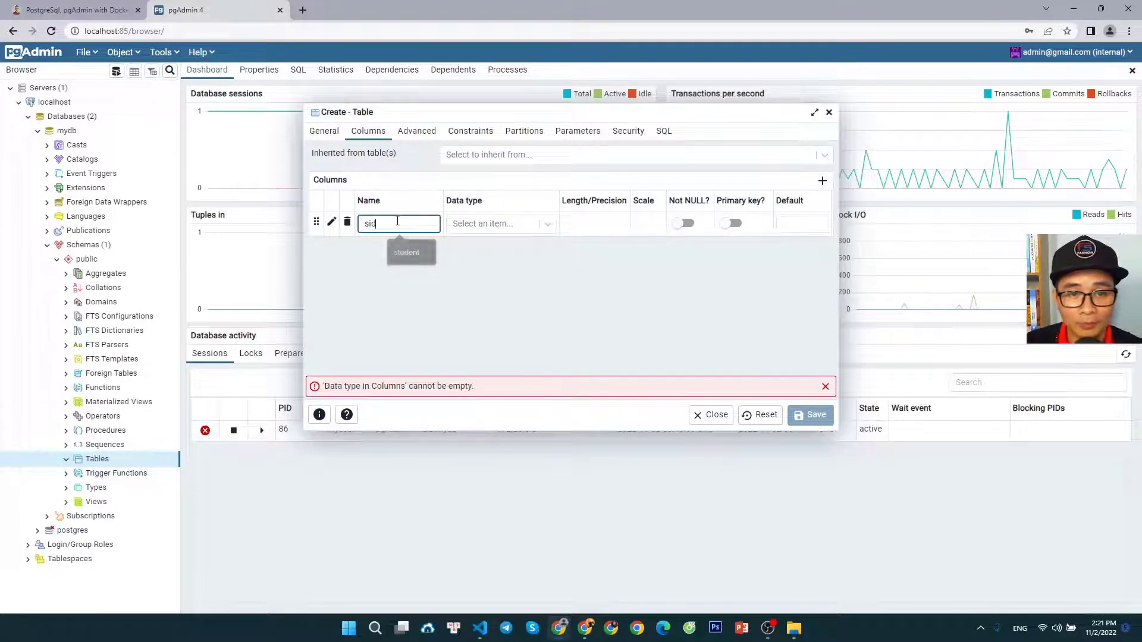
click(514, 225)
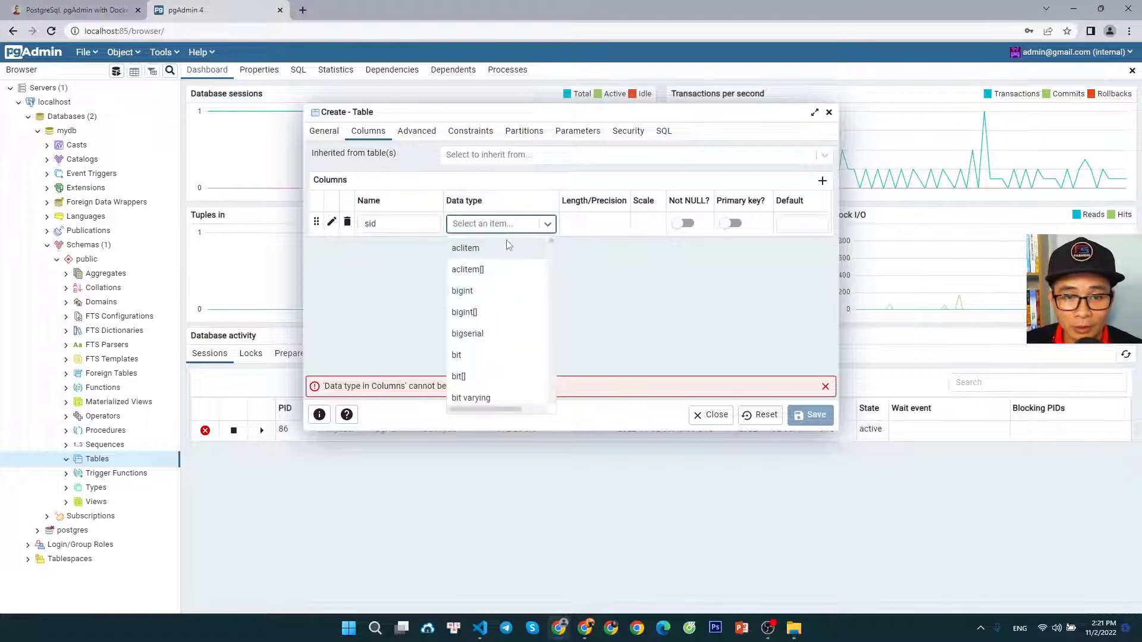
text(int)
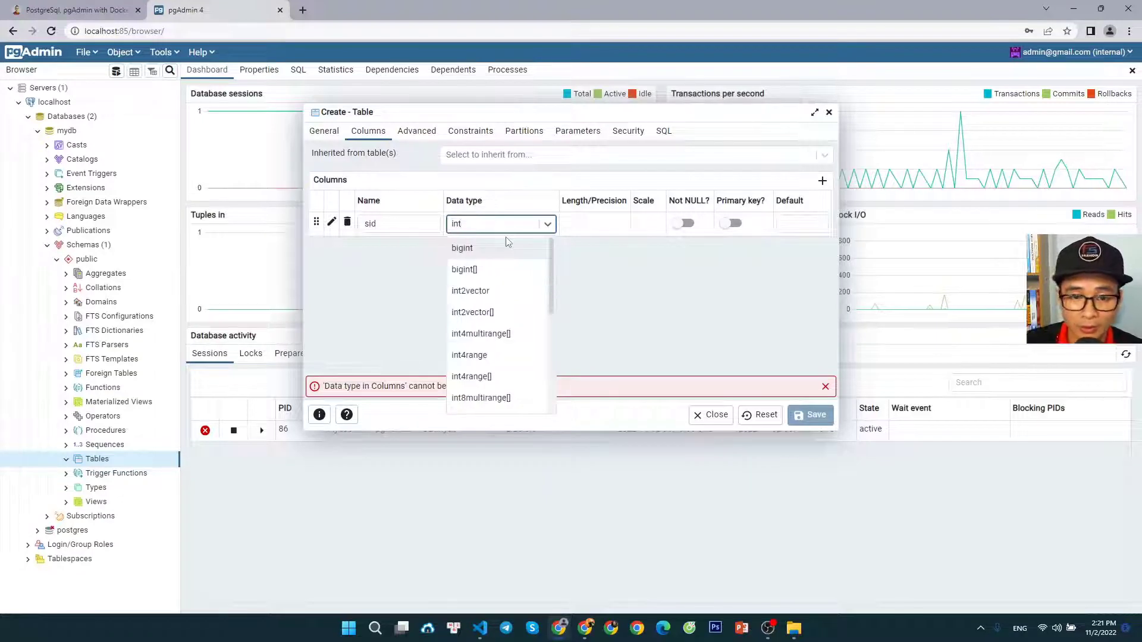
scroll(503, 297, down, 3)
click(470, 348)
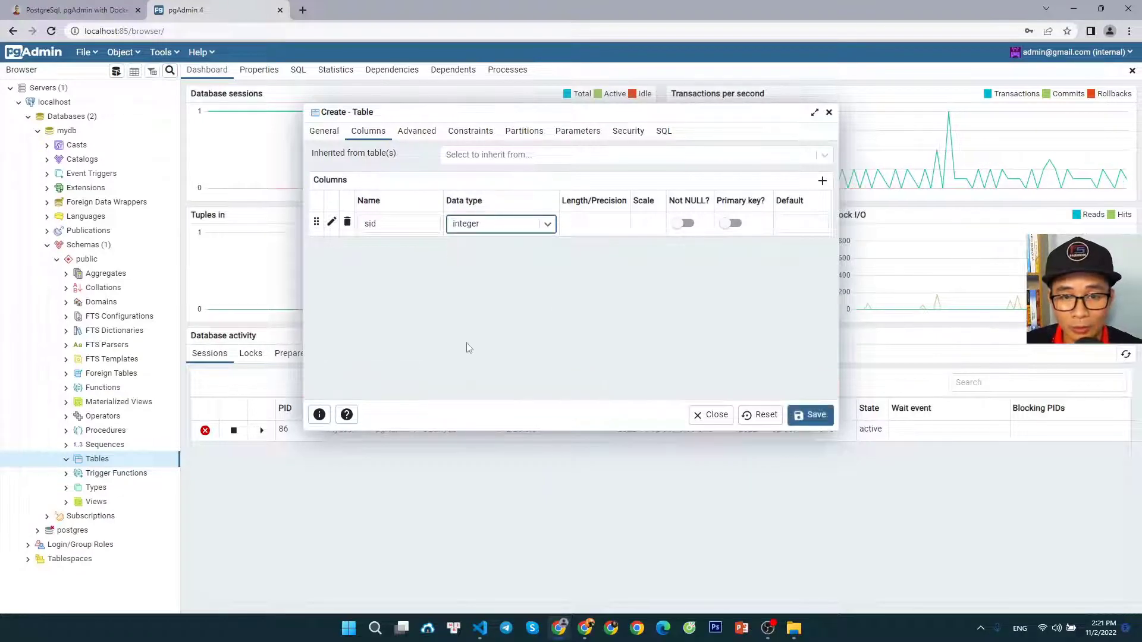
click(690, 225)
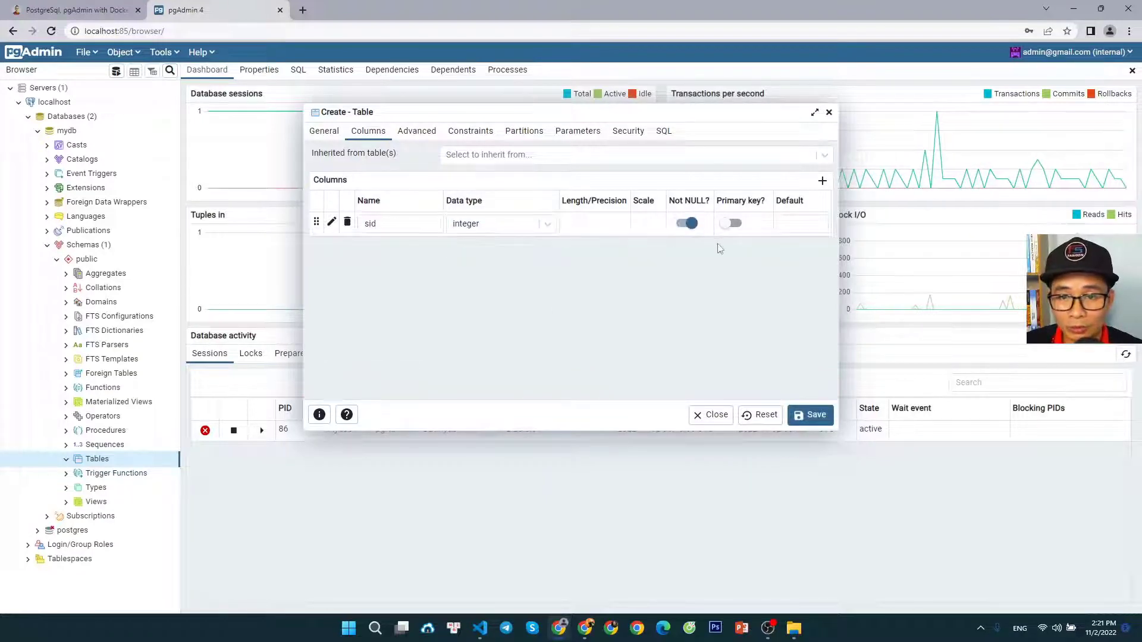
click(735, 224)
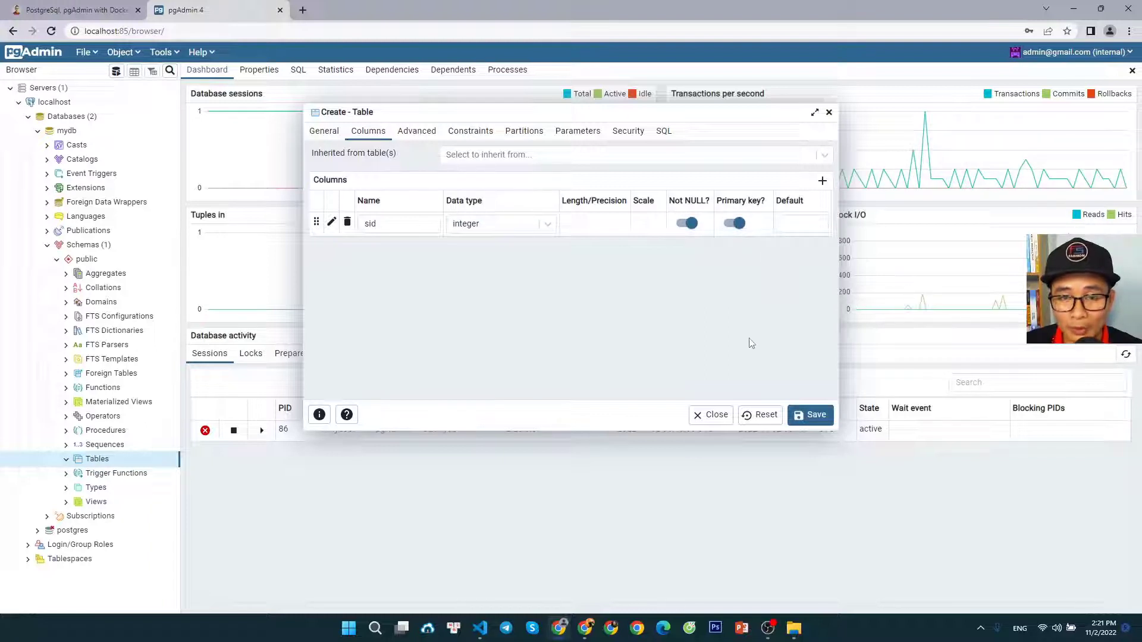
Add a Not NULL column name of type character varying and save the student table
click(822, 181)
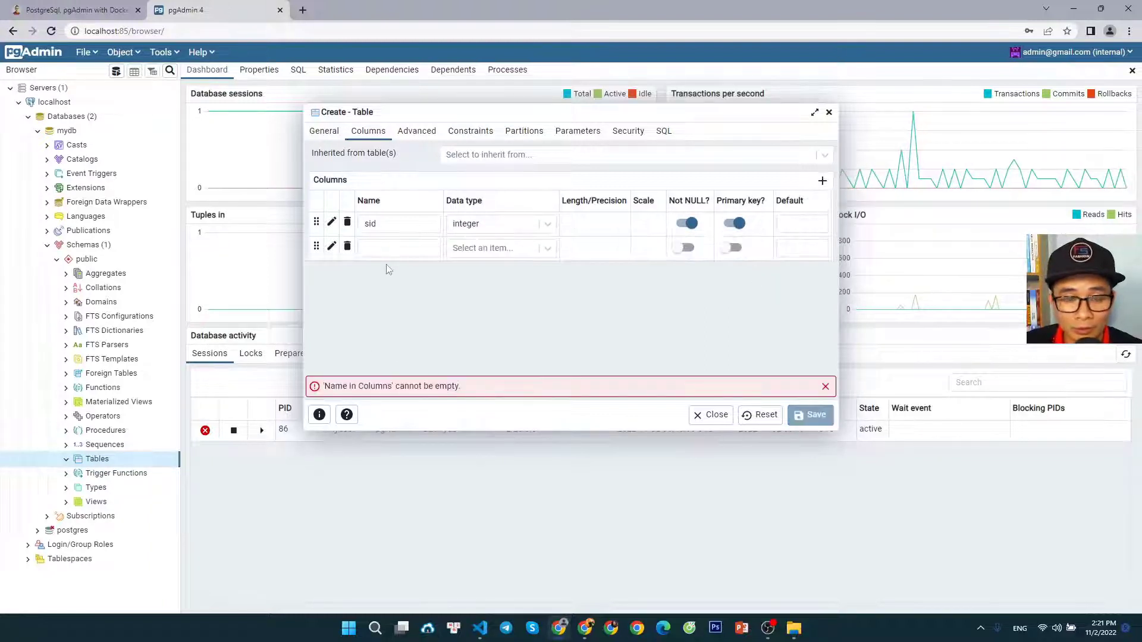
click(383, 249)
text(name)
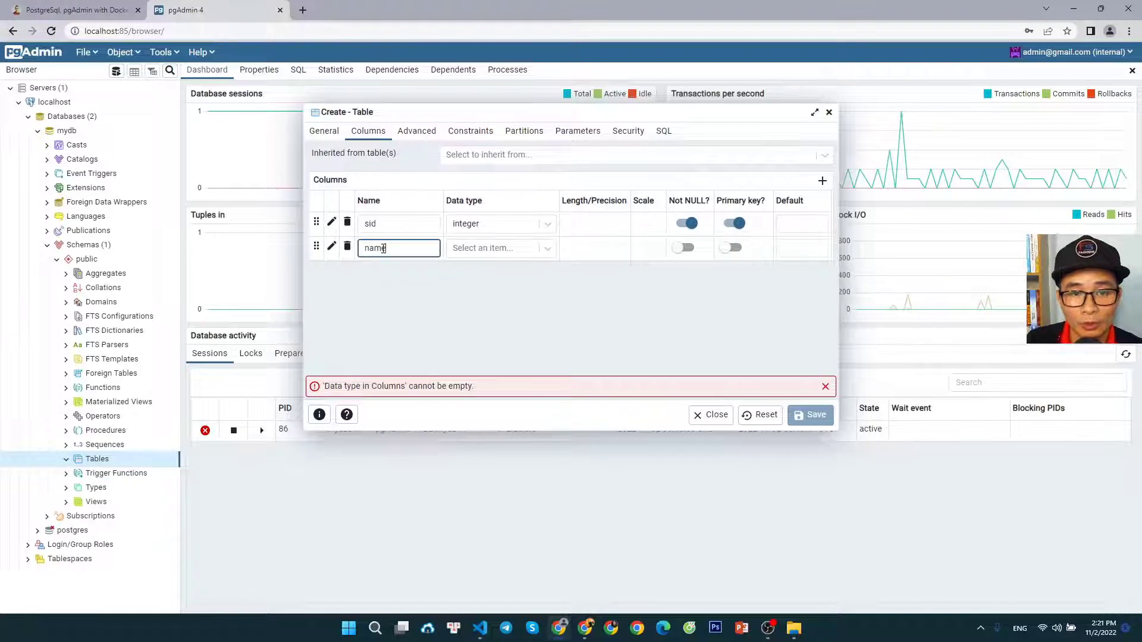
click(545, 250)
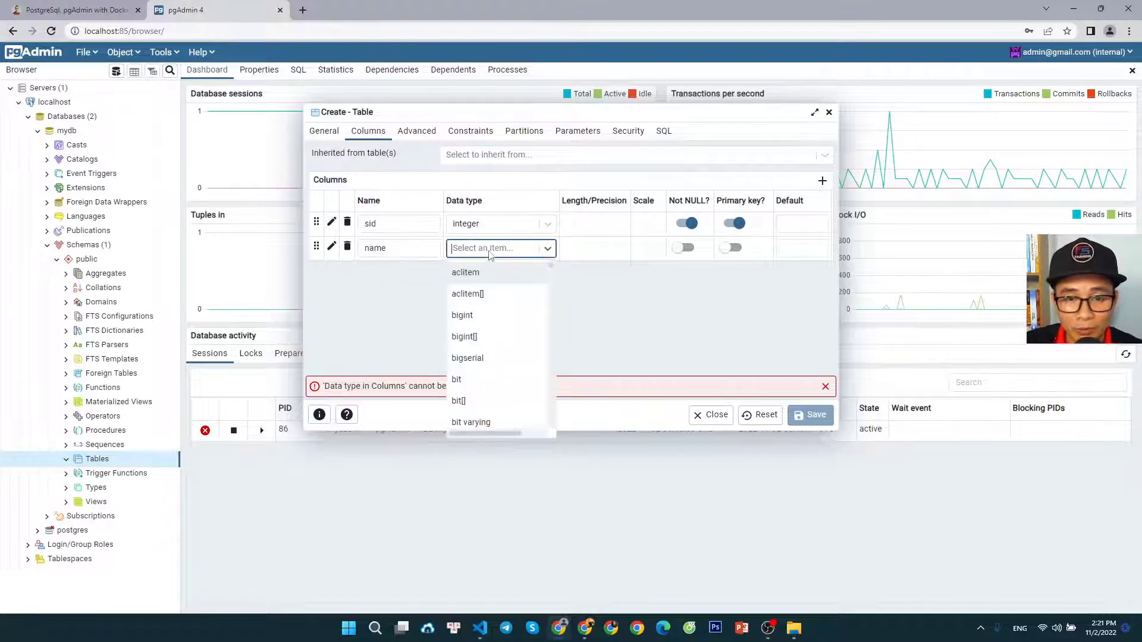
click(488, 248)
text(var)
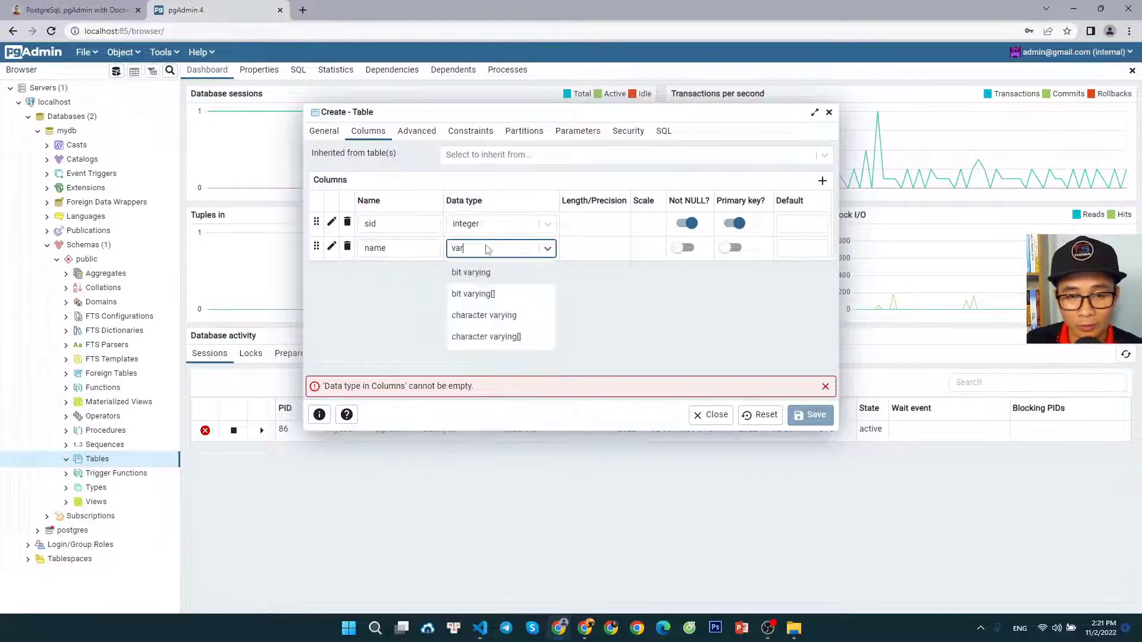
click(480, 316)
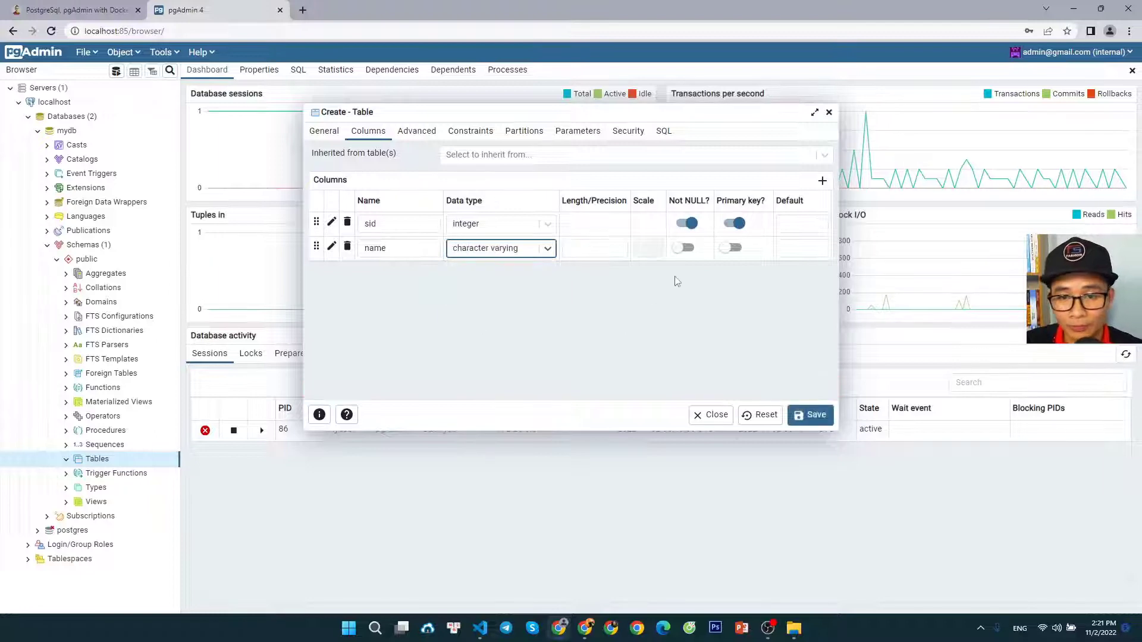
click(685, 247)
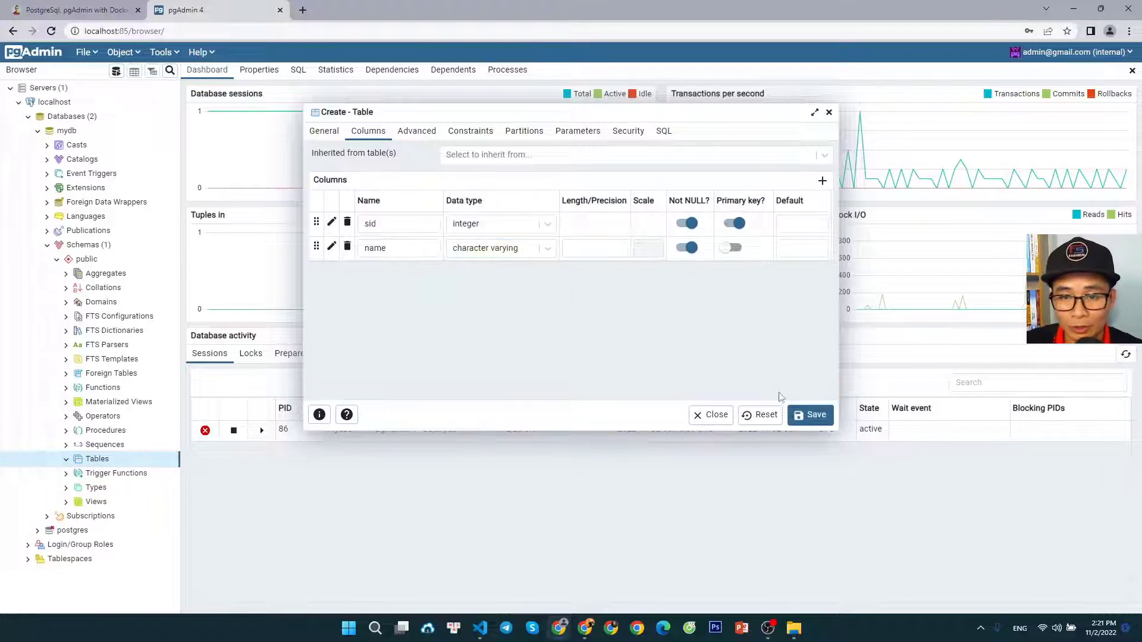
click(809, 418)
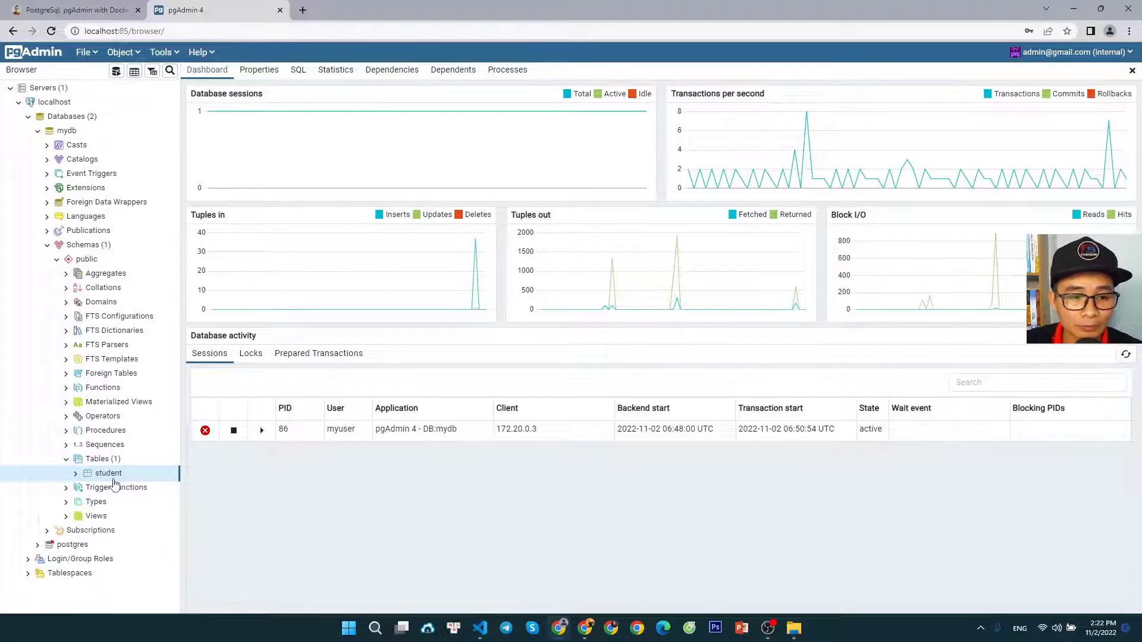
Expand the student table in the object tree and open all its rows for viewing and editing
click(76, 476)
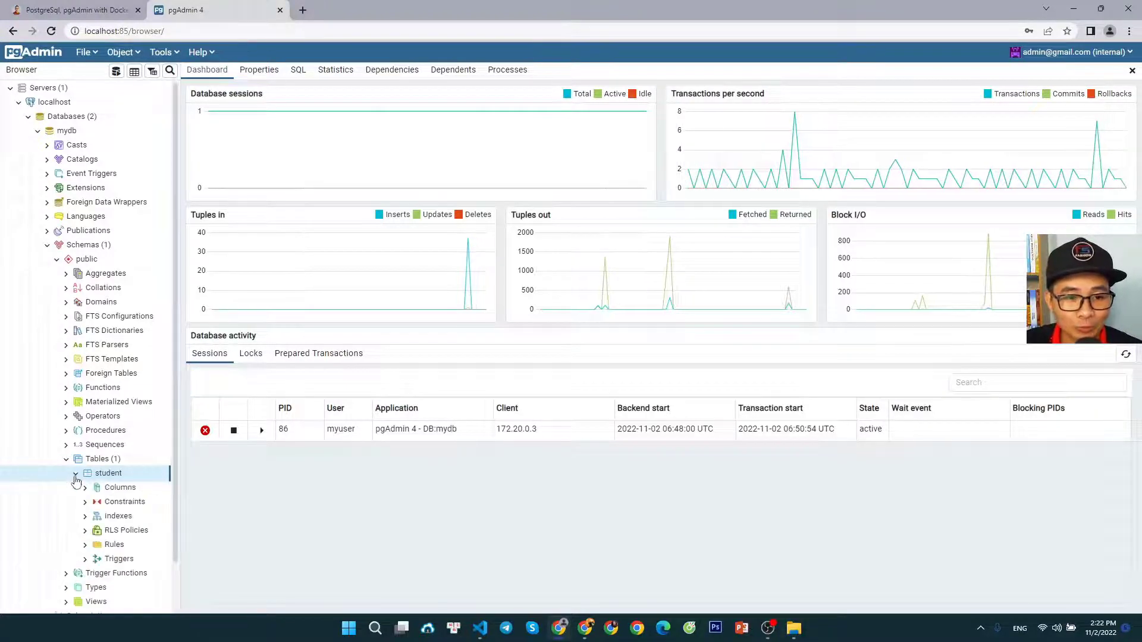
right_click(109, 474)
mouse_move(198, 410)
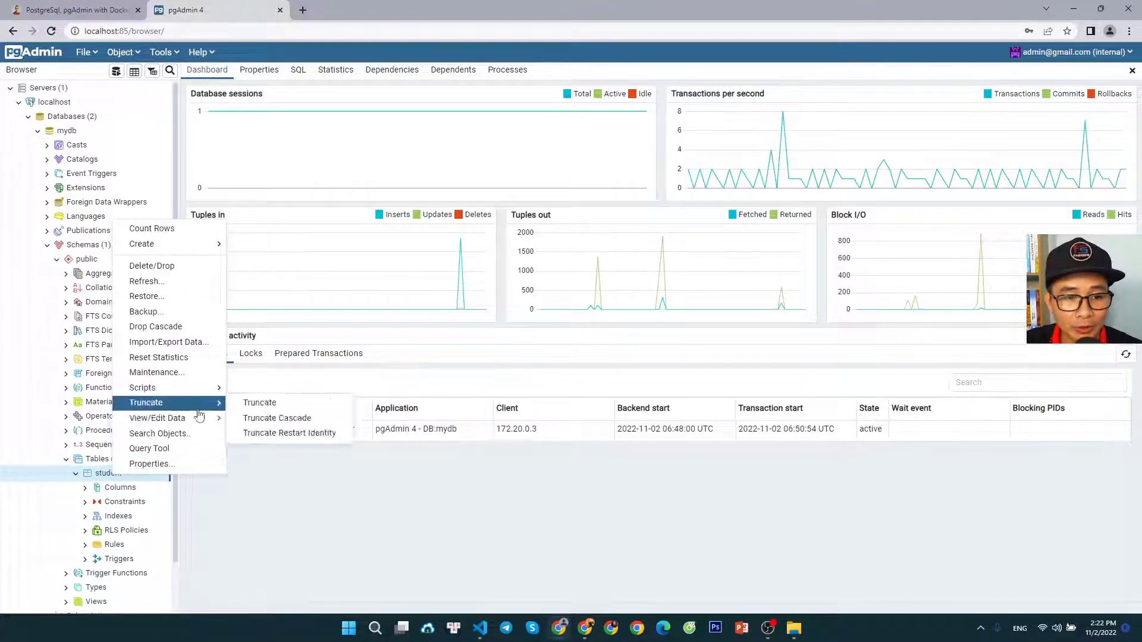
click(260, 418)
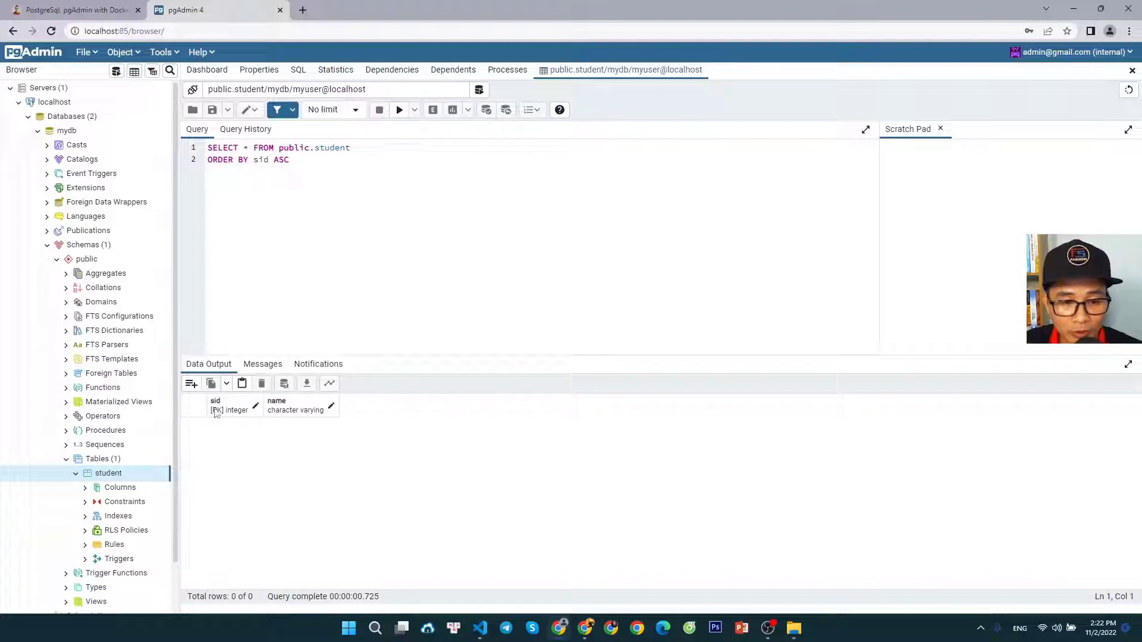
Add a row to the student table with sid 1 and the student's name, and save the data changes
click(191, 384)
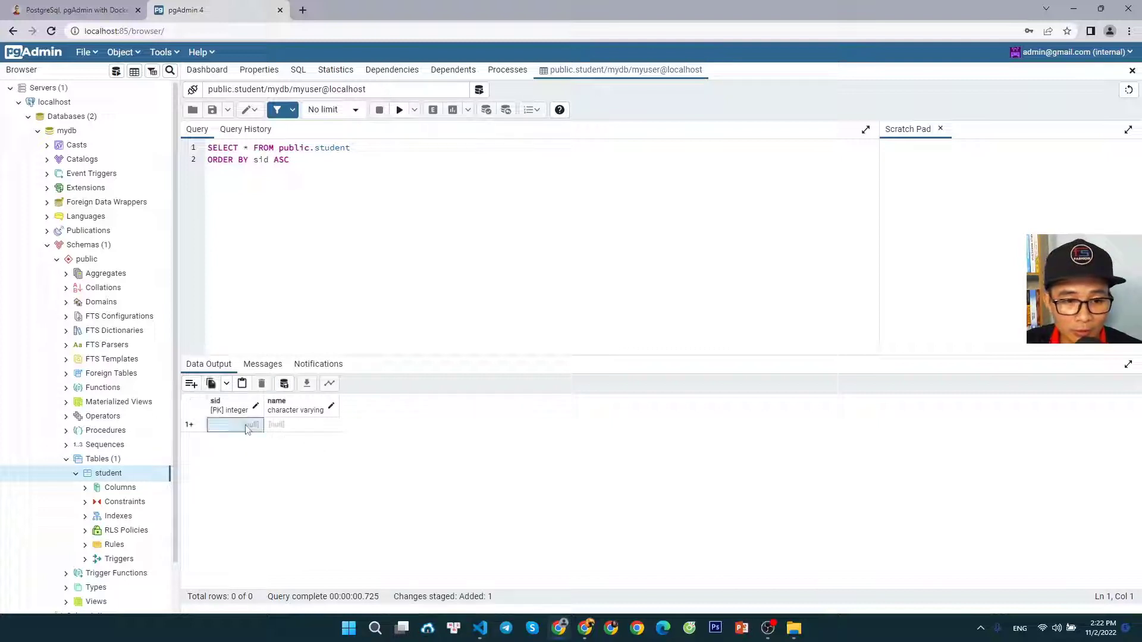
text(1)
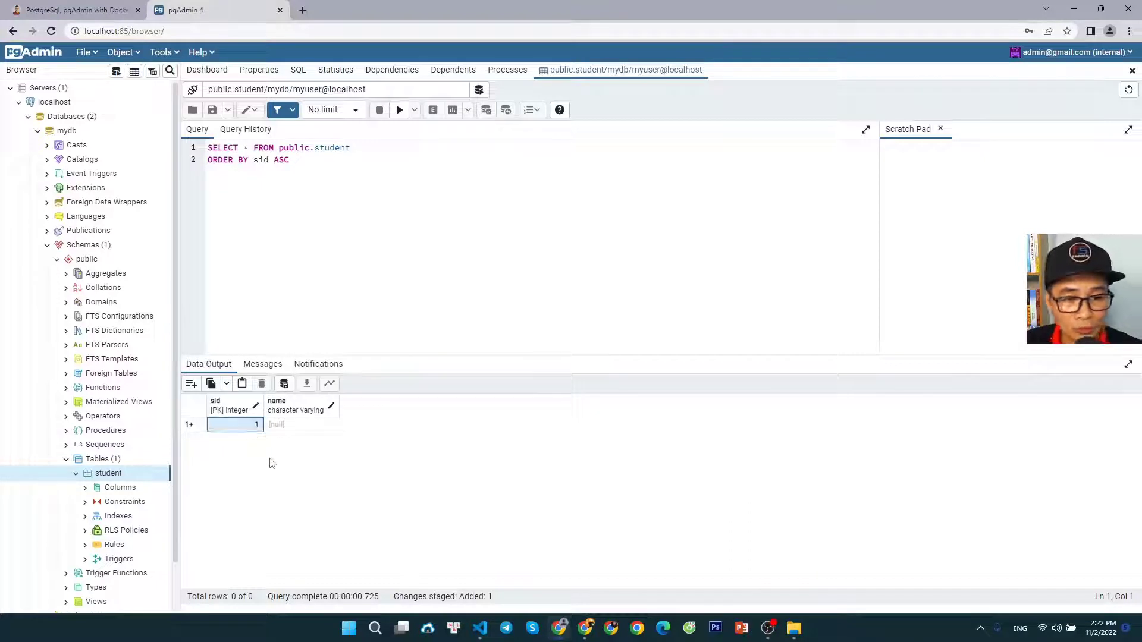
click(284, 425)
double_click(284, 426)
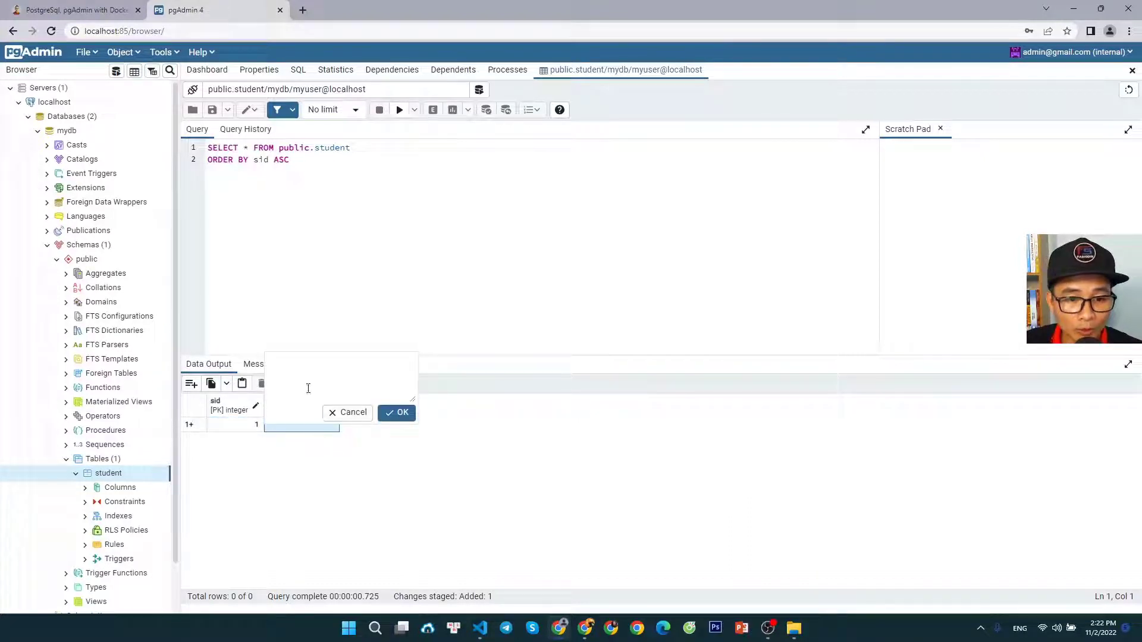
text(levan)
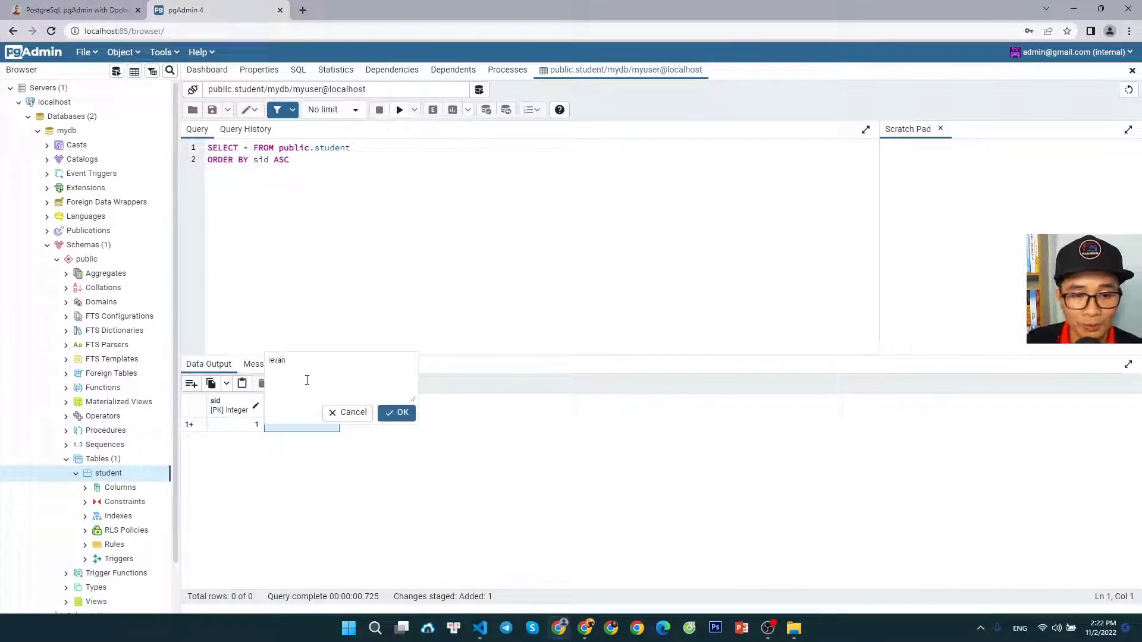
text(iau)
click(398, 414)
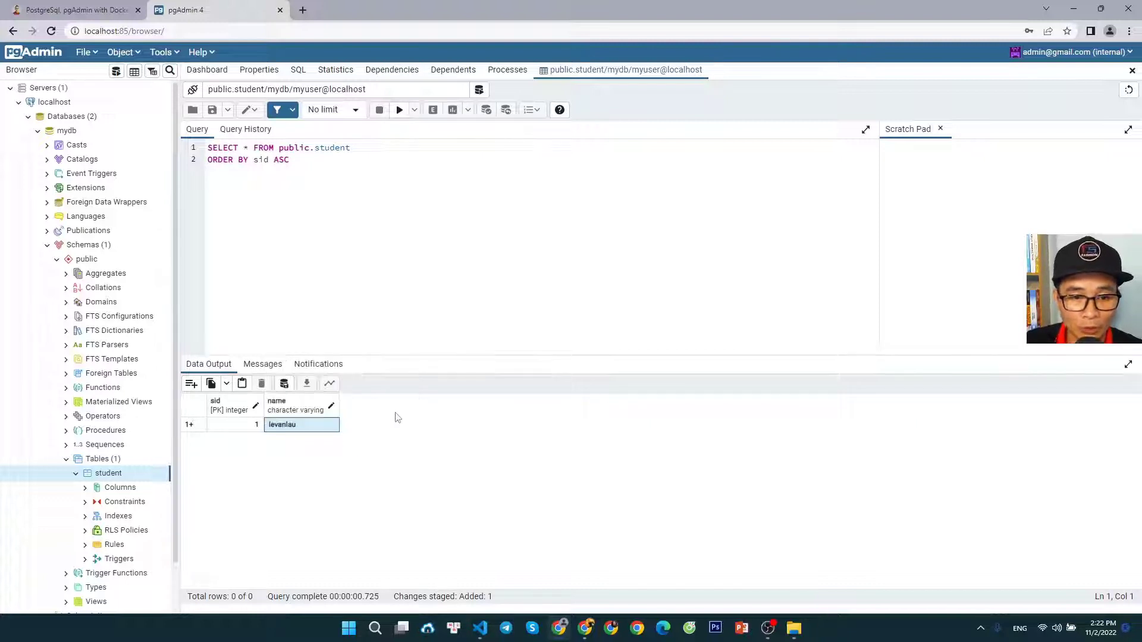
click(284, 385)
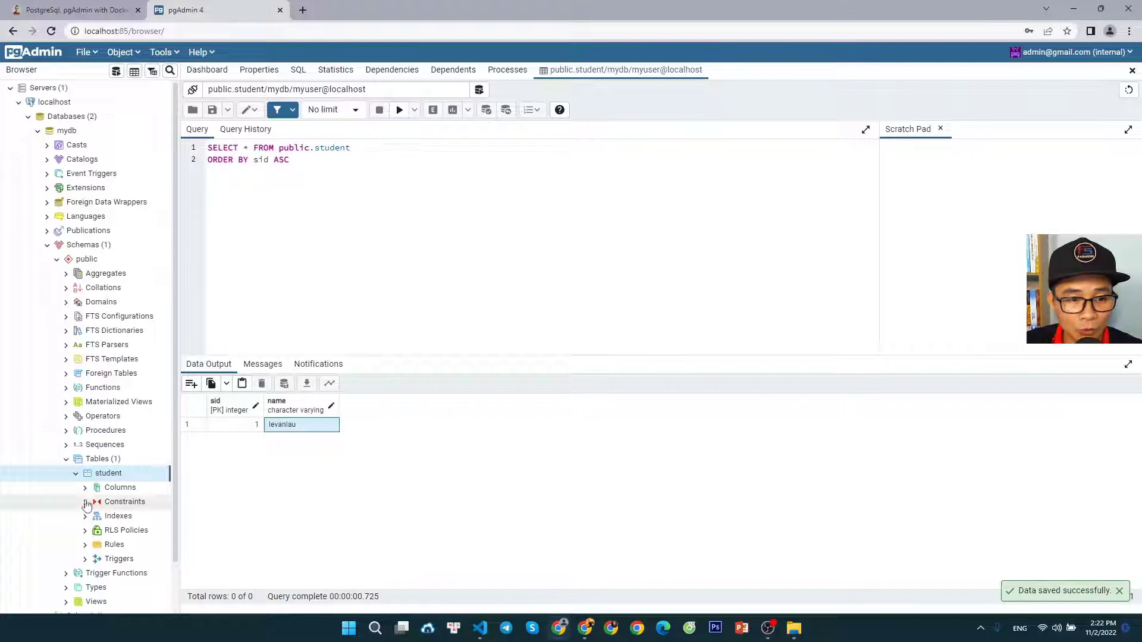
Reopen all rows of the student table to check the saved data, and collapse its node in the object tree
right_click(113, 475)
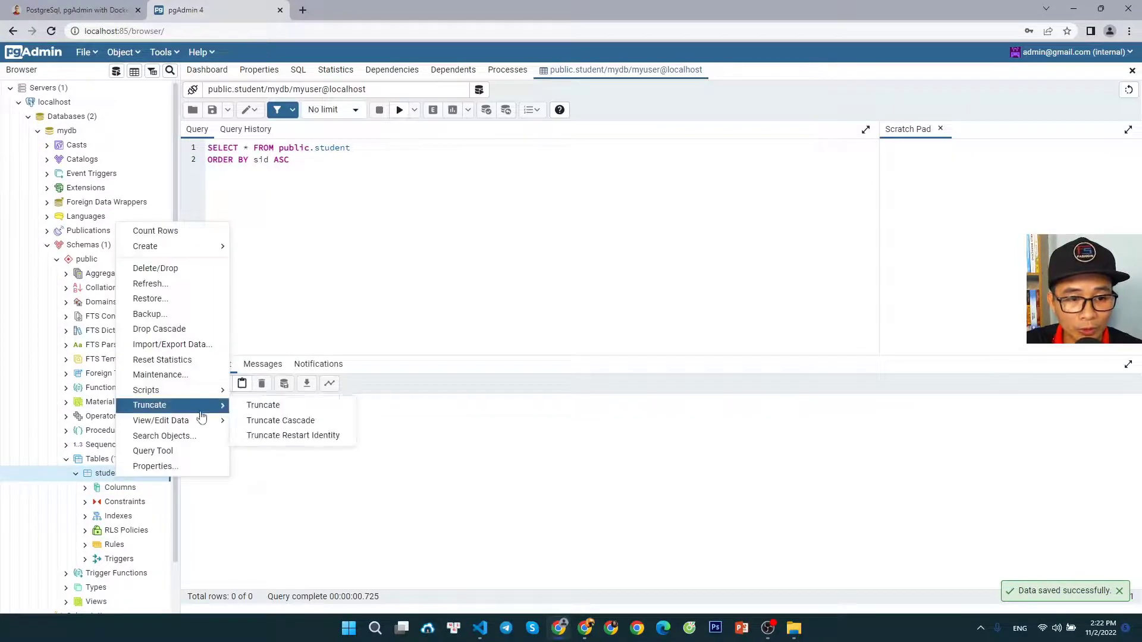
mouse_move(202, 420)
click(291, 424)
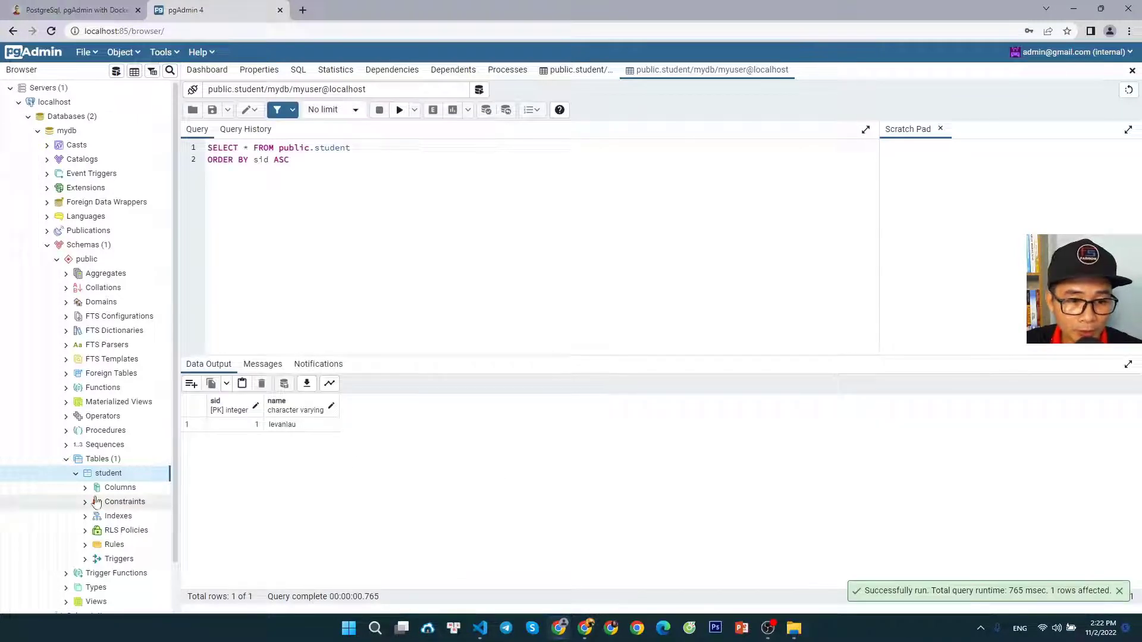
click(76, 473)
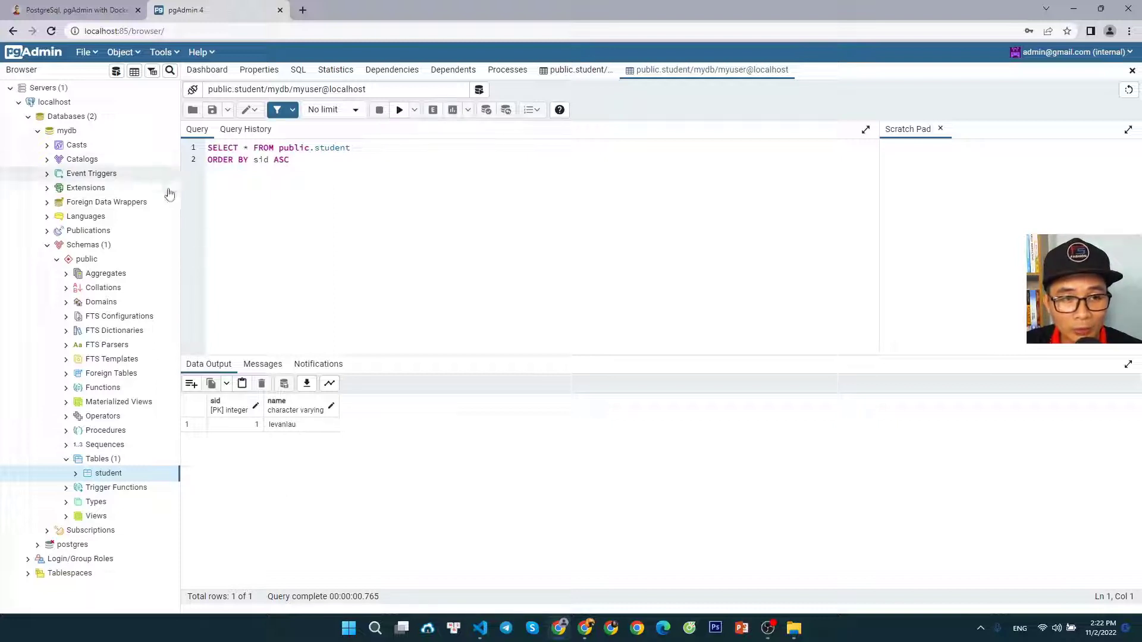
Open a new query editor for mydb and write the statement create table course(cid,name)
click(116, 74)
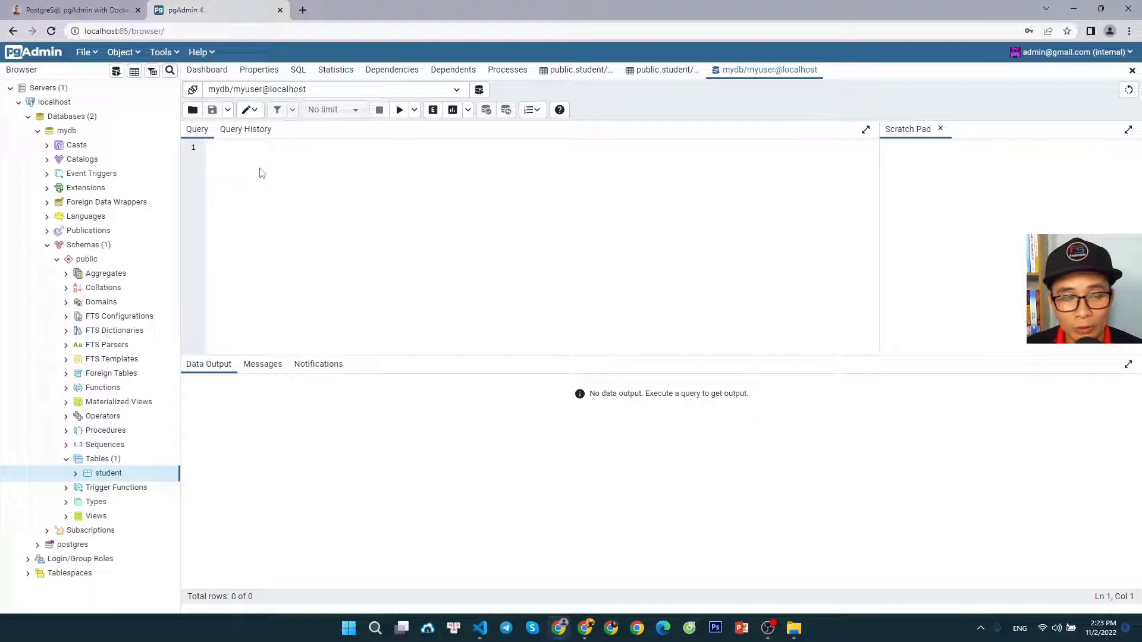
text(create table)
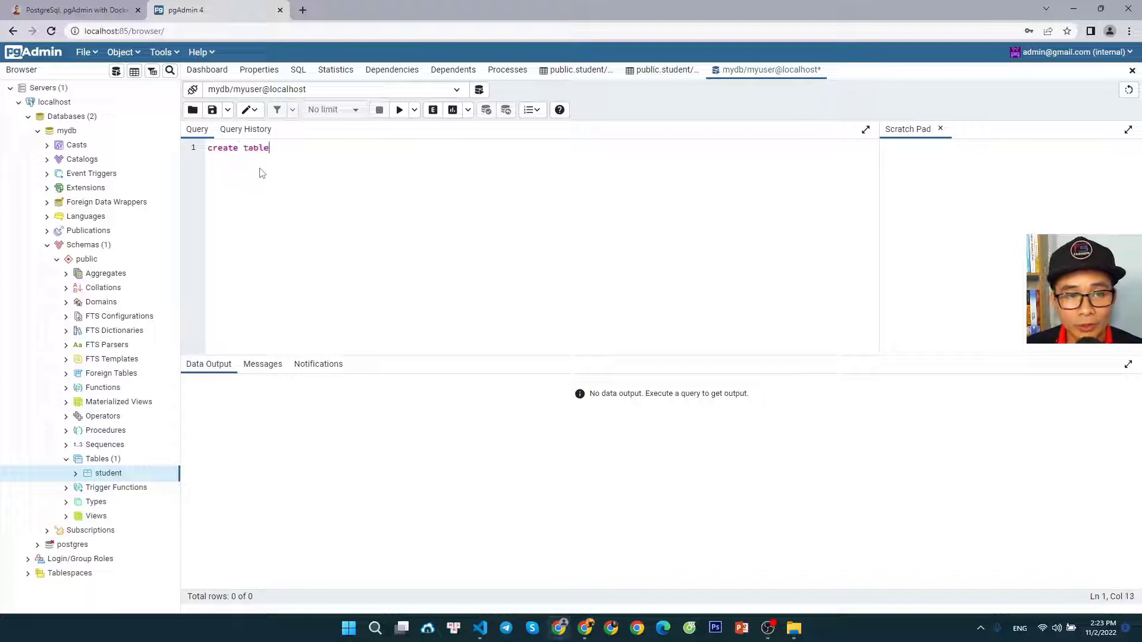
text( course)
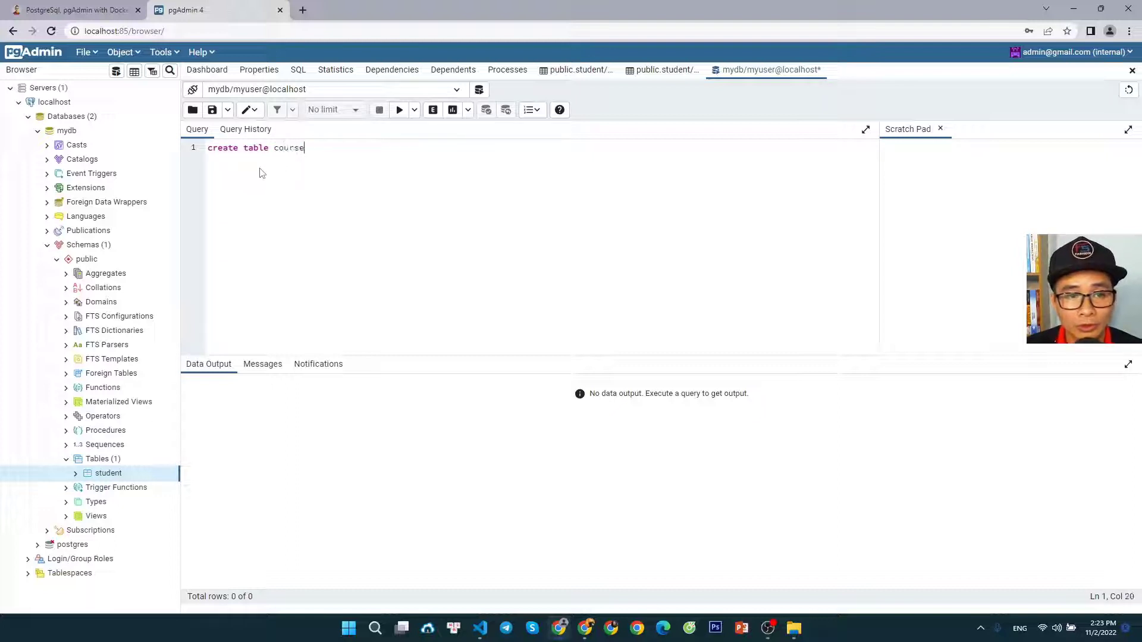
text(())
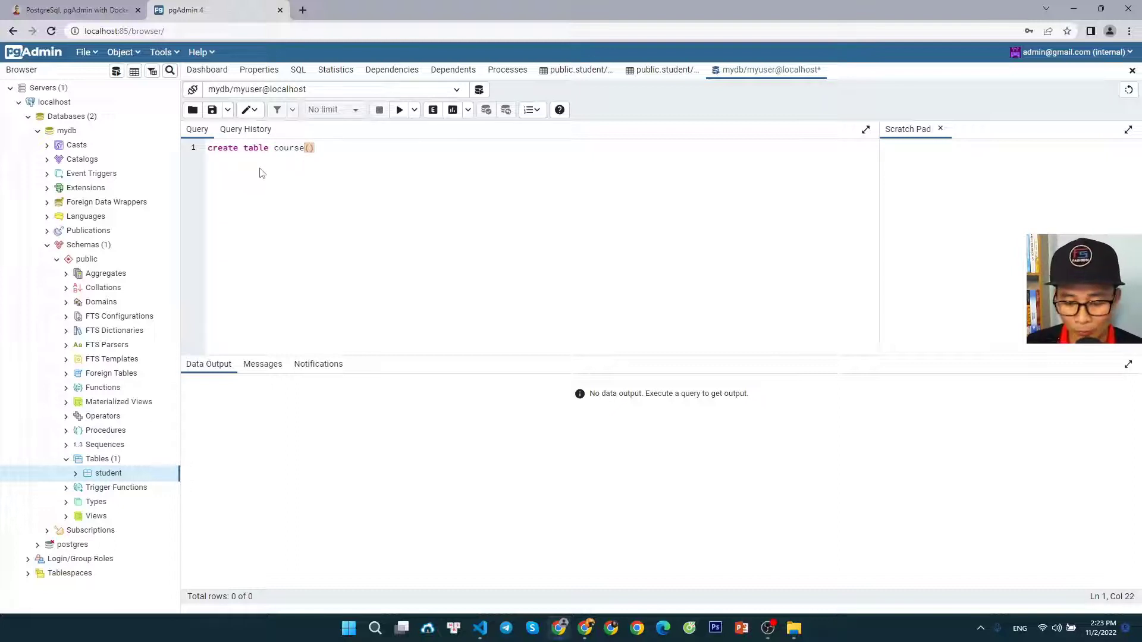
key(Left)
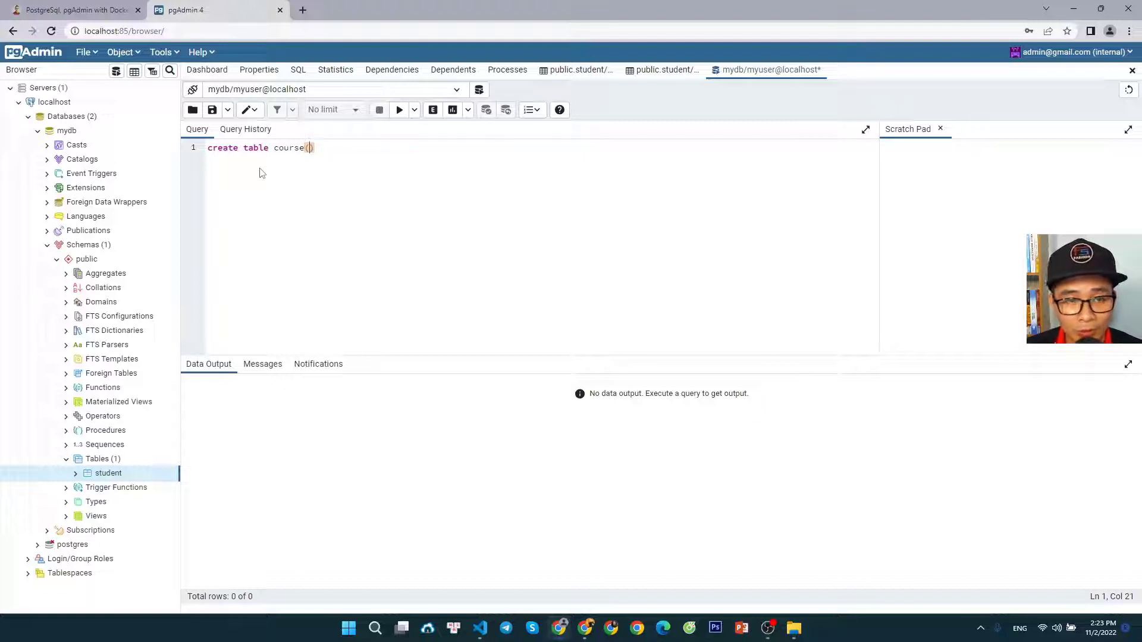
text(cid,)
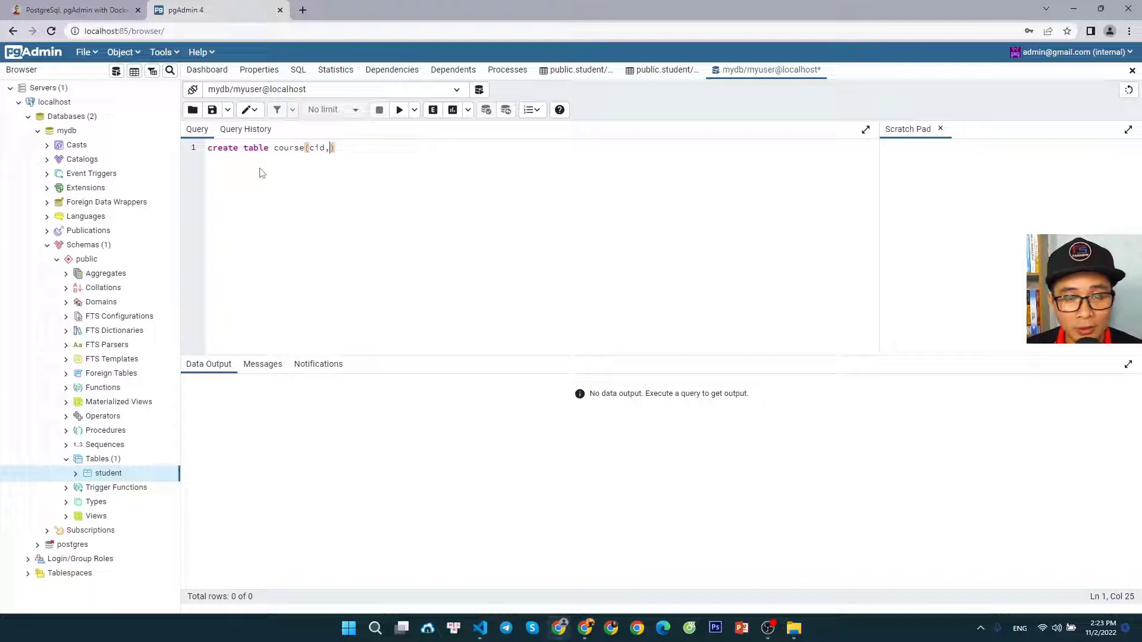
text(name)
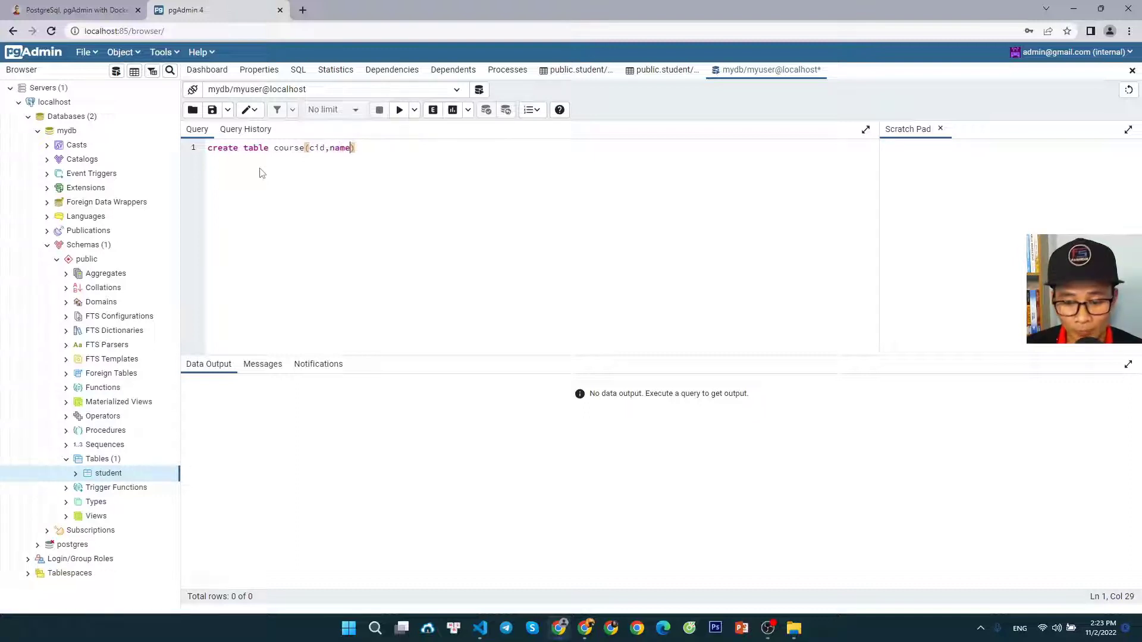
Define the cid column in the create table statement as int not null primary key
key(Left)
key(Left)
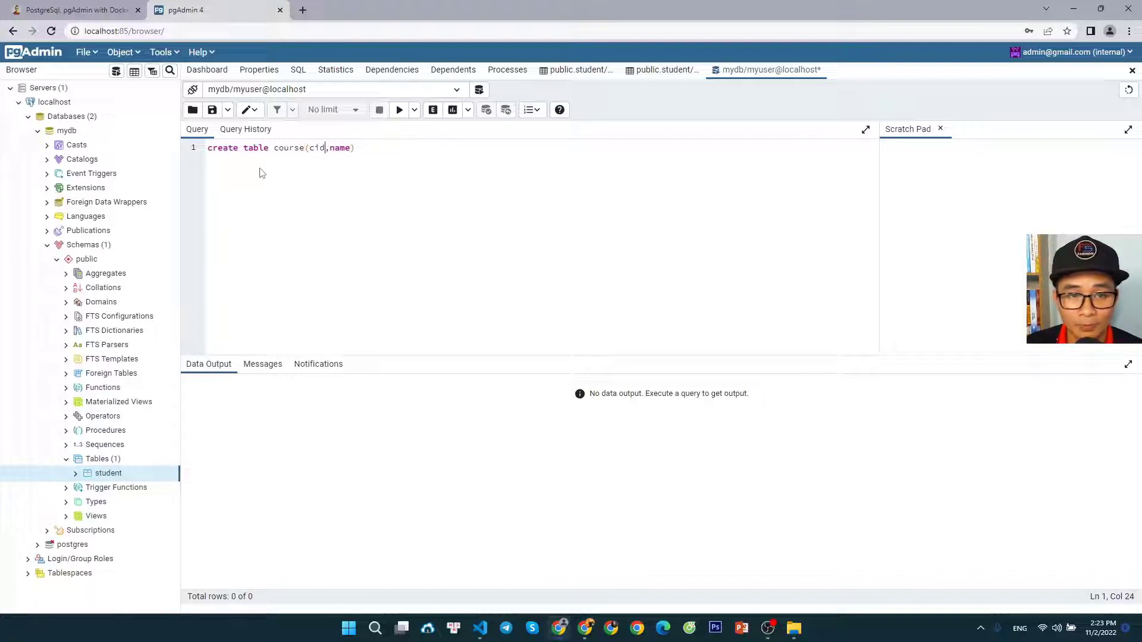
text(int)
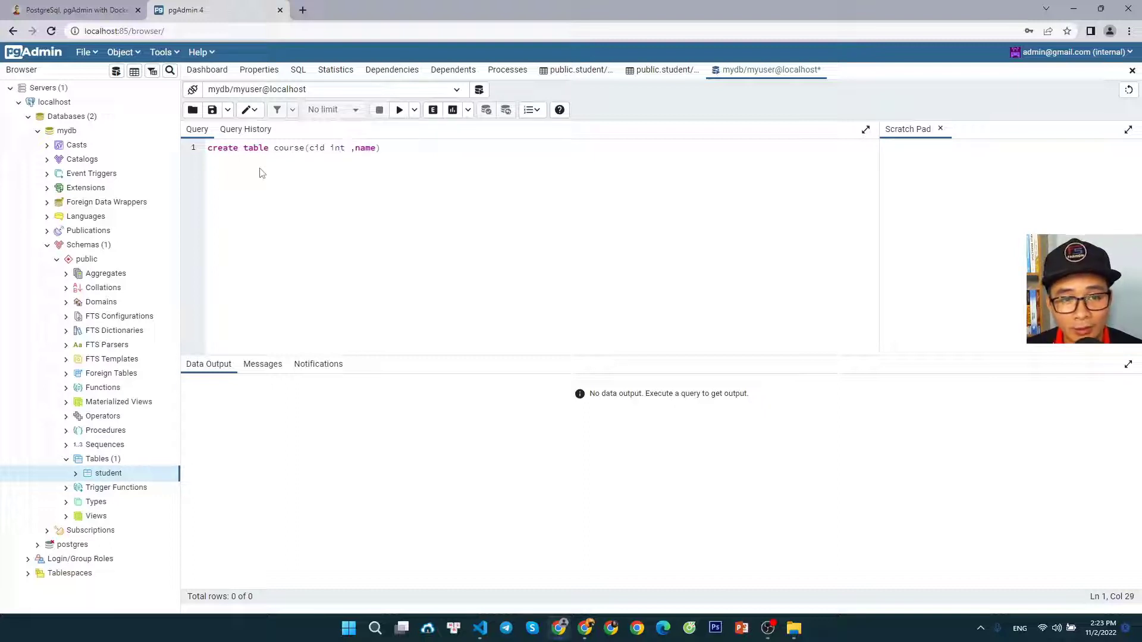
text( not n)
text(ull pri)
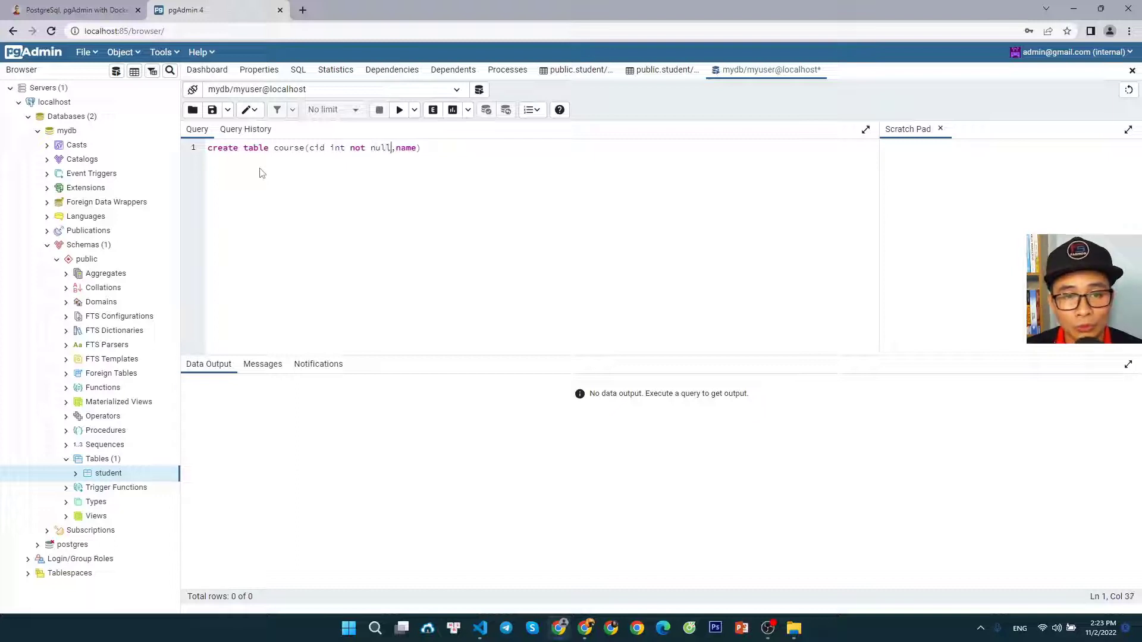
text(mary key)
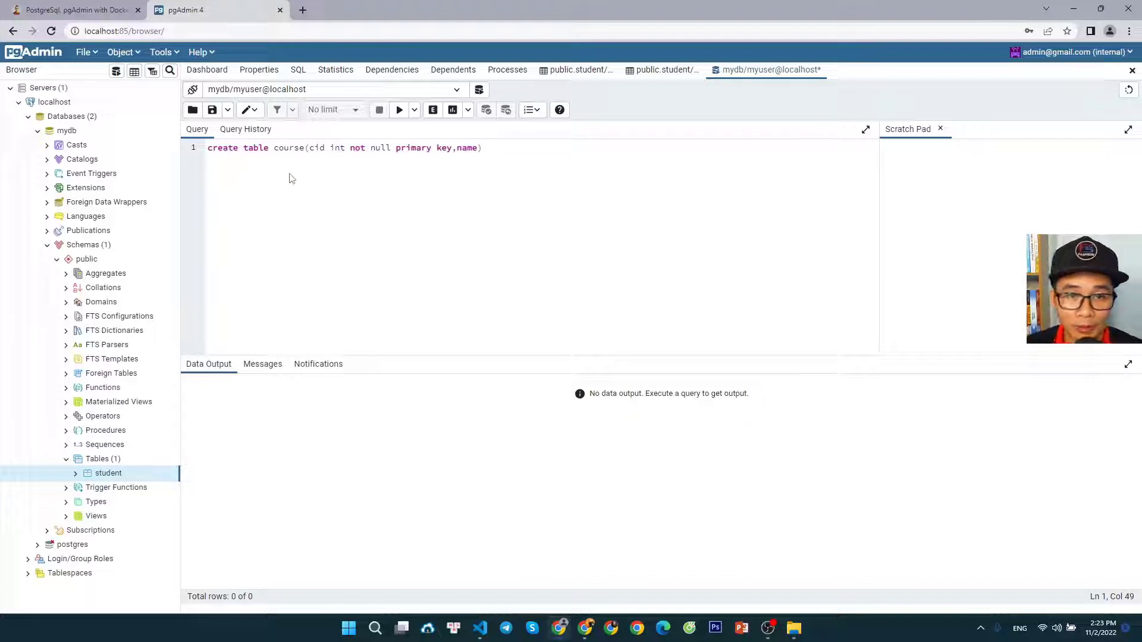
Define the name column in the create table statement as varchar(30)
click(478, 147)
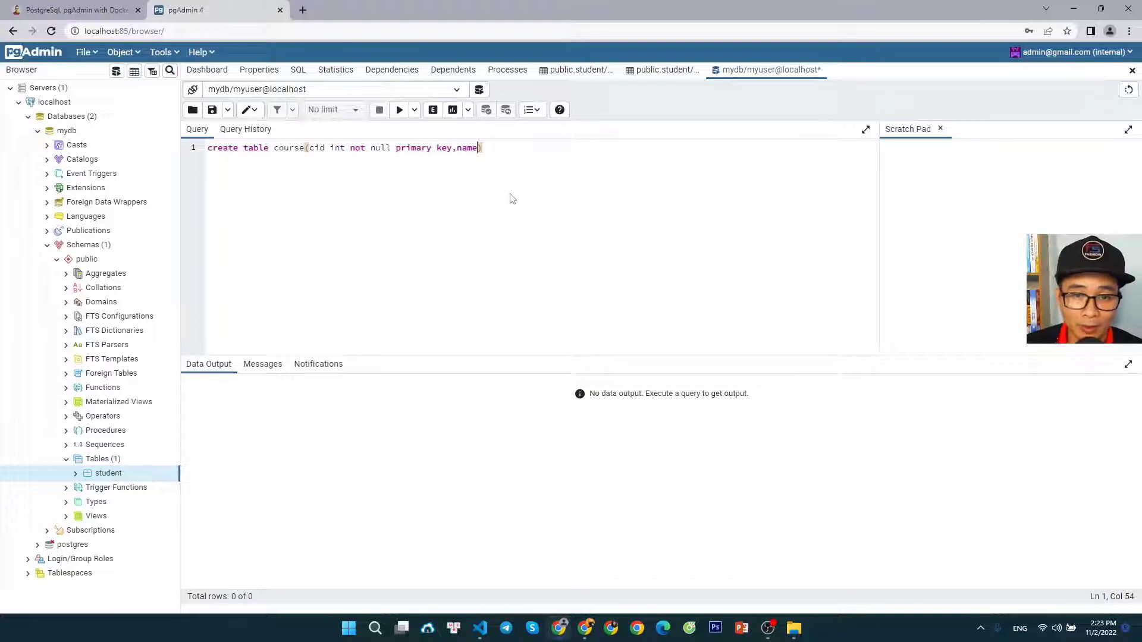
text(varch)
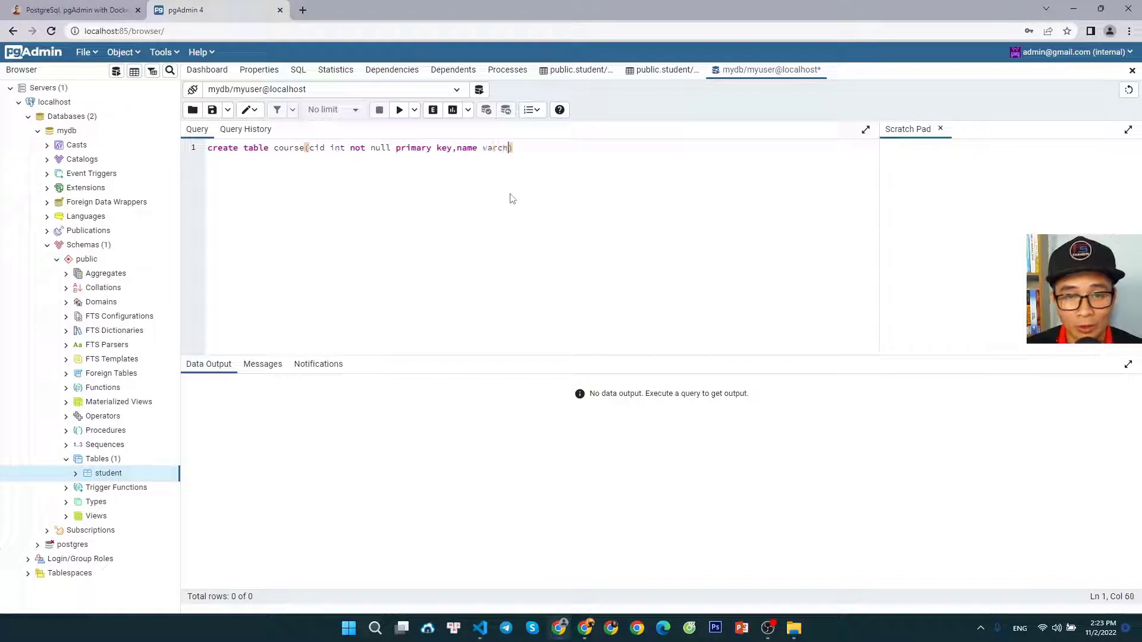
text(ar())
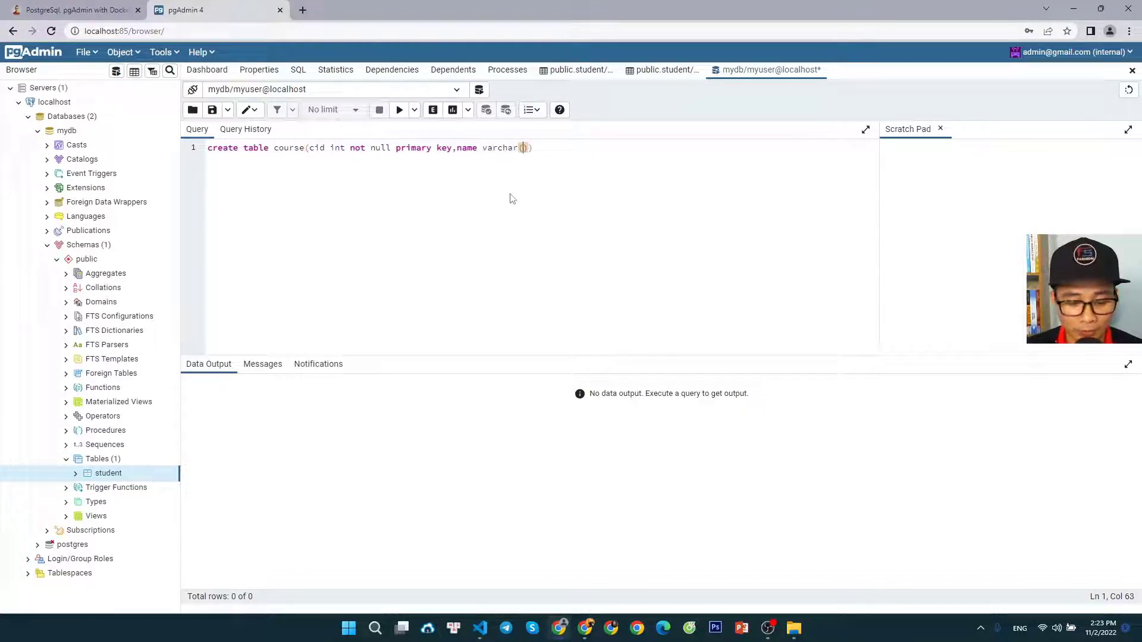
text(30)
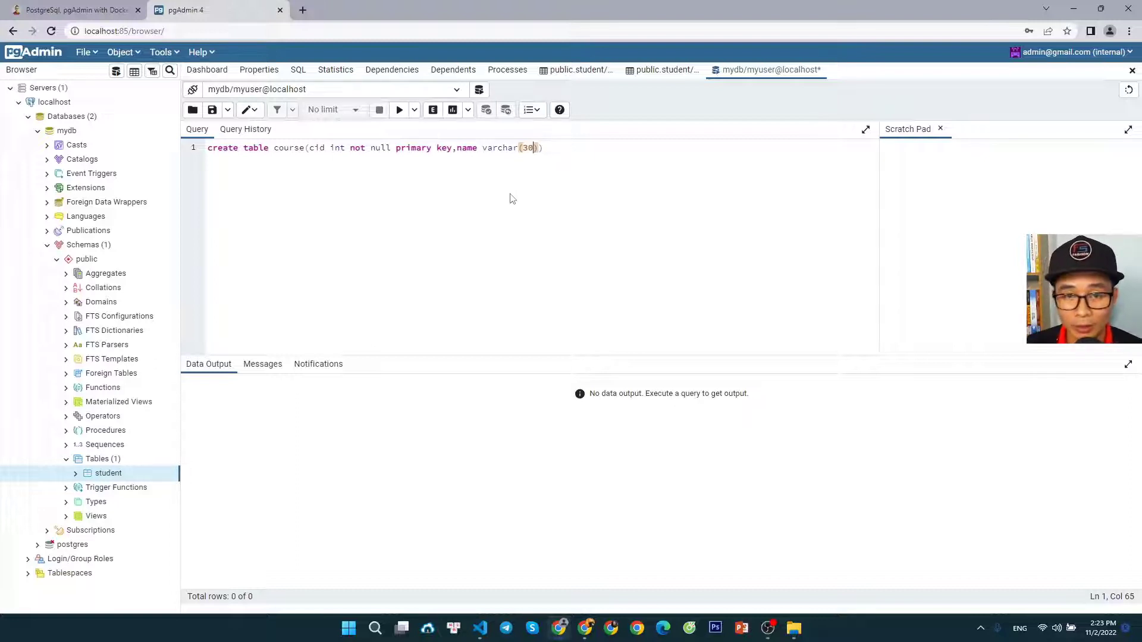
key(Right)
key(Right)
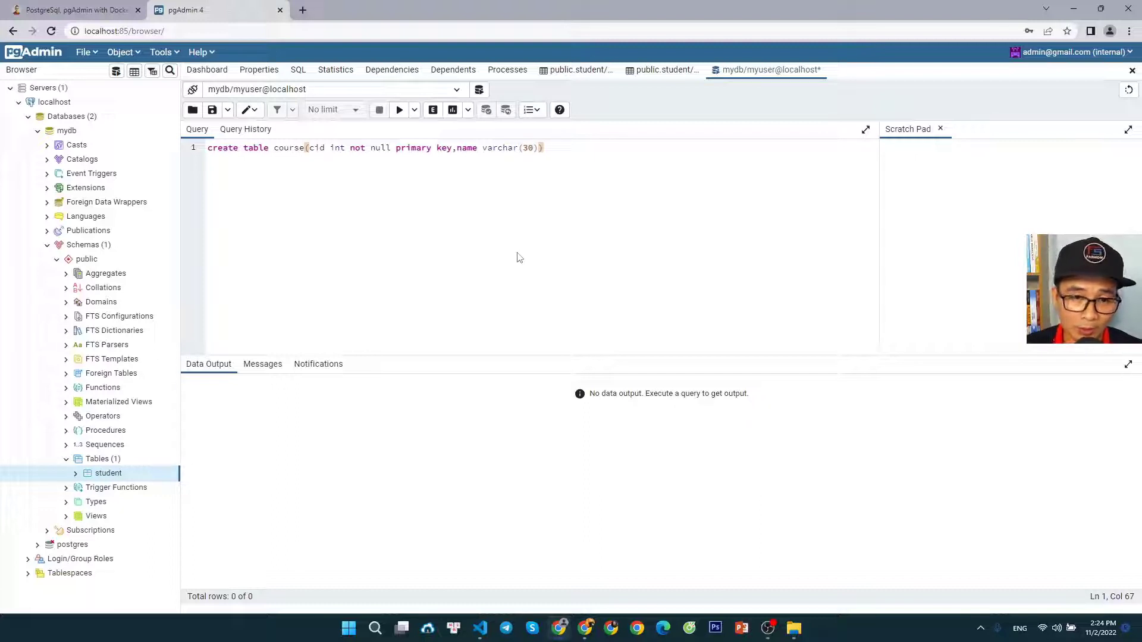
Execute the create table course statement and check the query's result message
drag(215, 150, 556, 149)
click(455, 210)
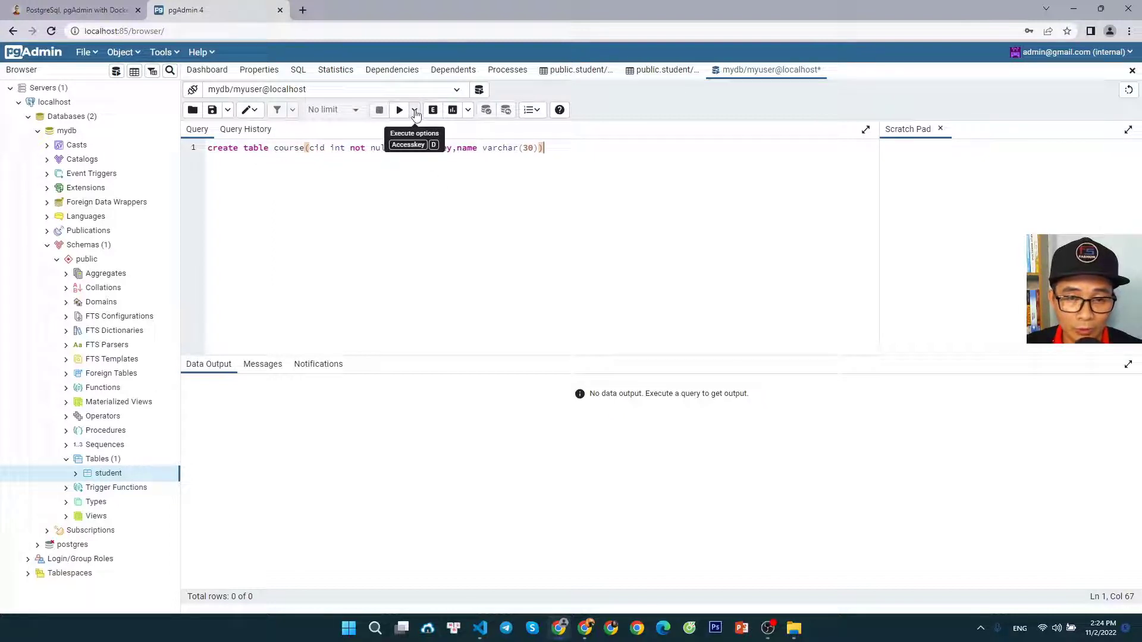
click(400, 112)
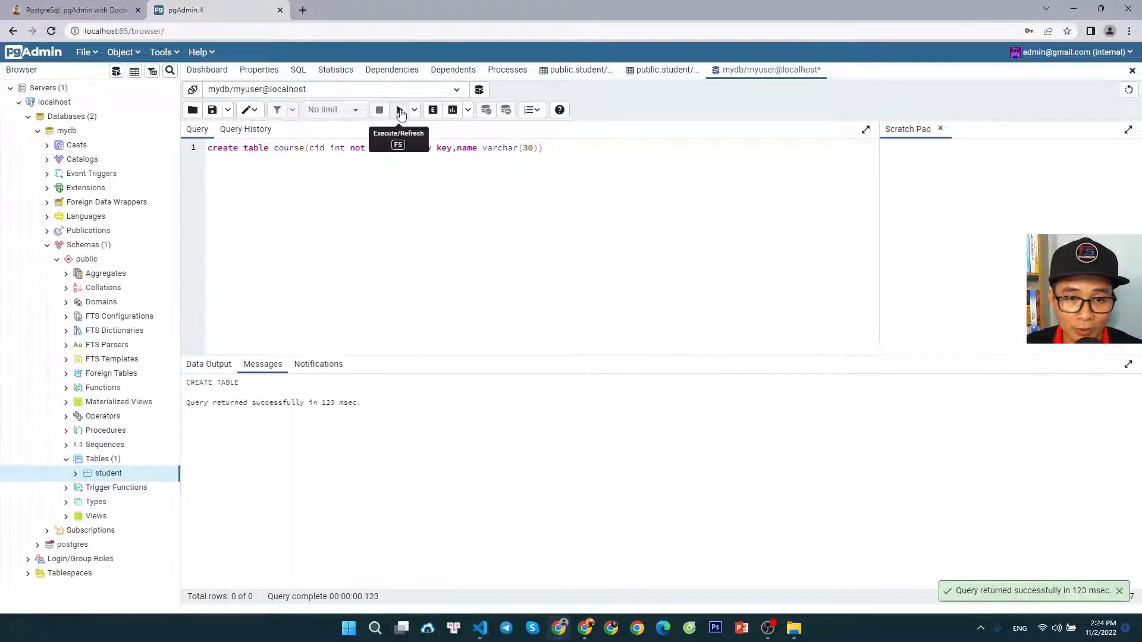
drag(306, 405, 187, 405)
click(263, 430)
drag(361, 405, 190, 405)
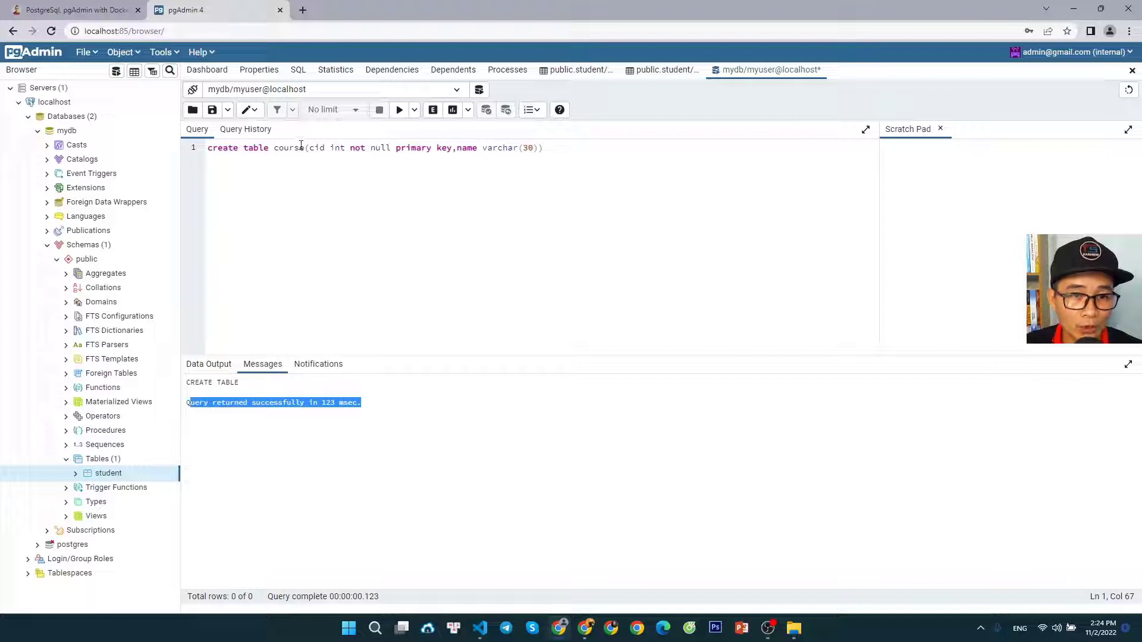
click(321, 468)
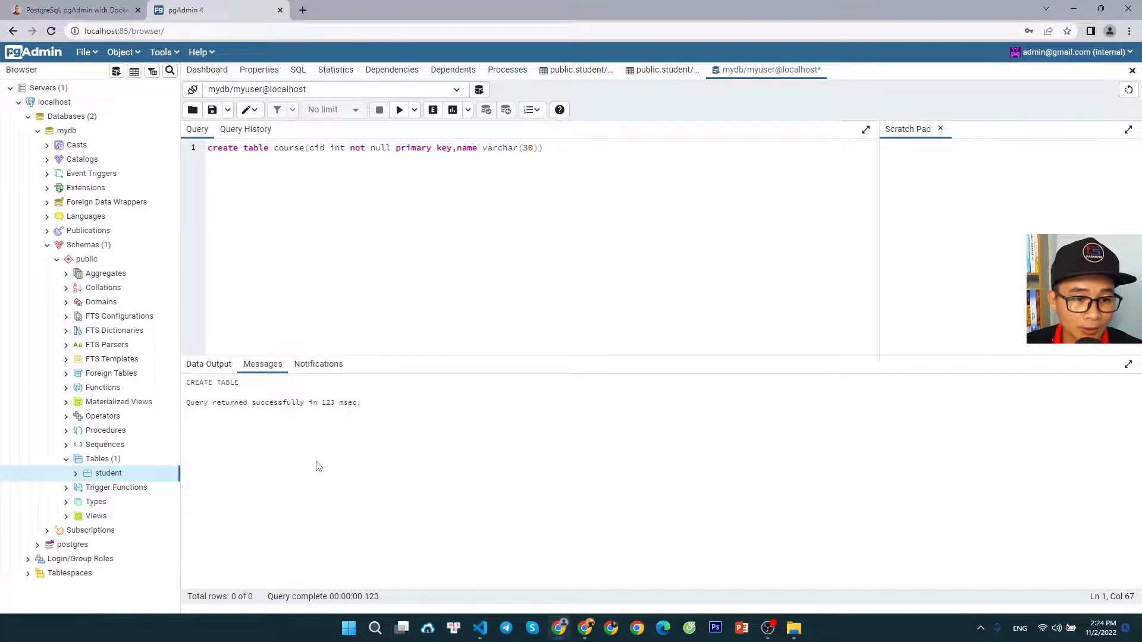
Refresh the public schema's tables and open all rows of the course table for viewing and editing
right_click(103, 463)
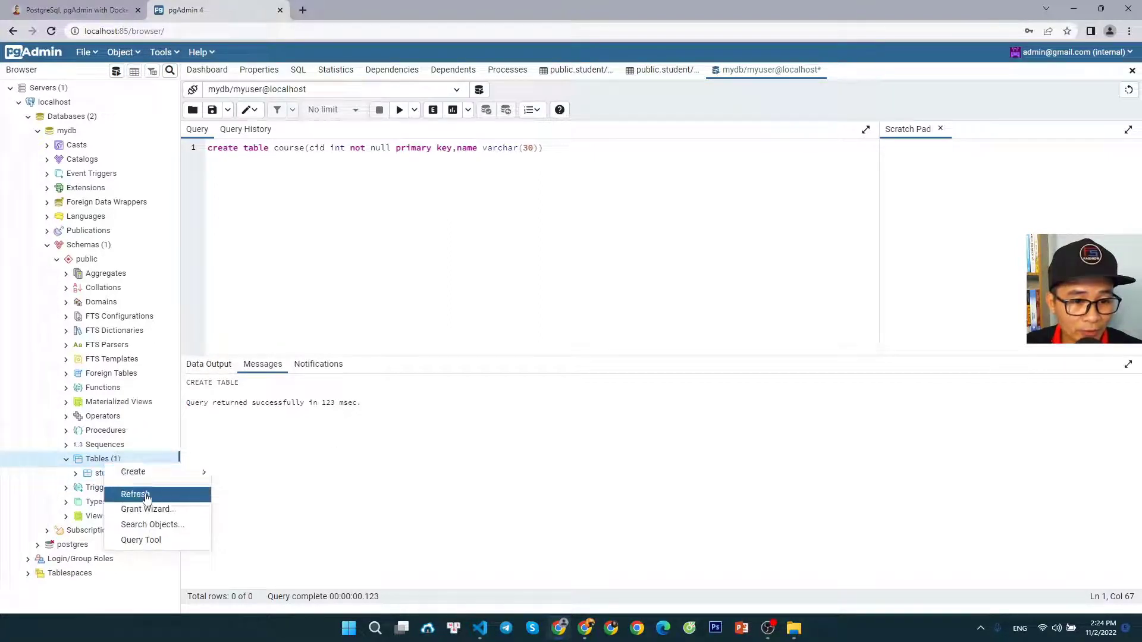
click(145, 495)
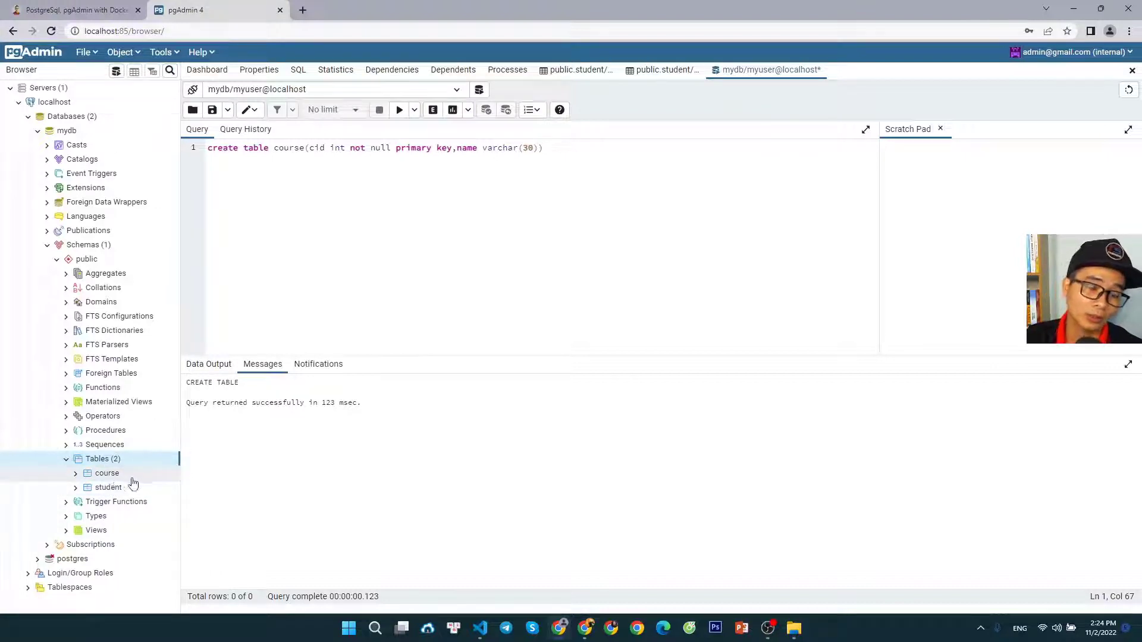
click(106, 474)
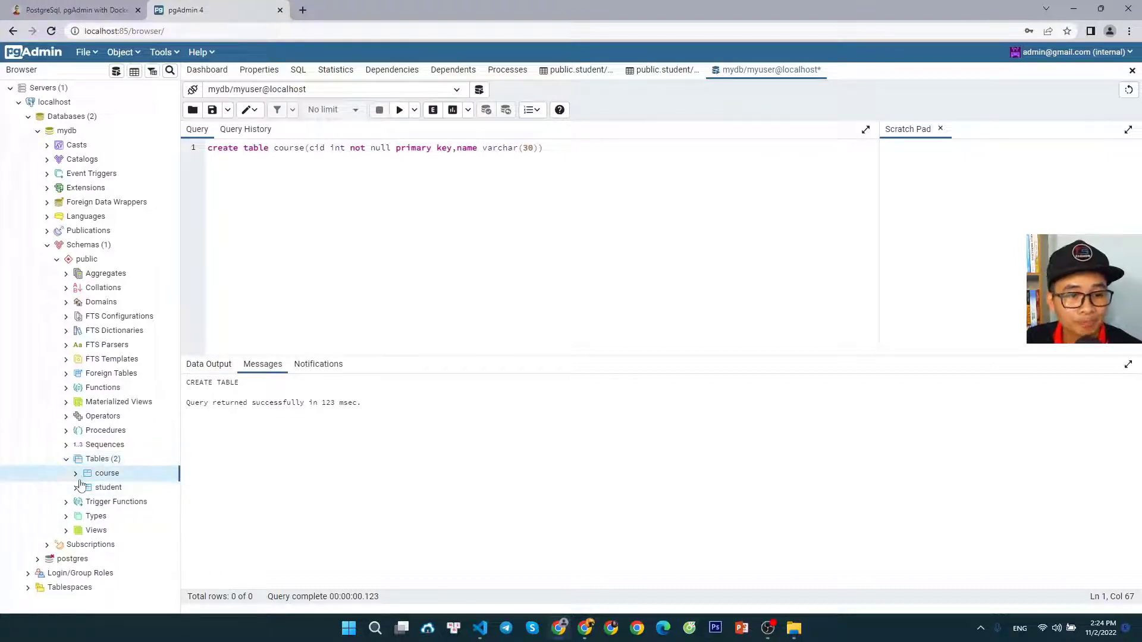
right_click(113, 474)
mouse_move(210, 420)
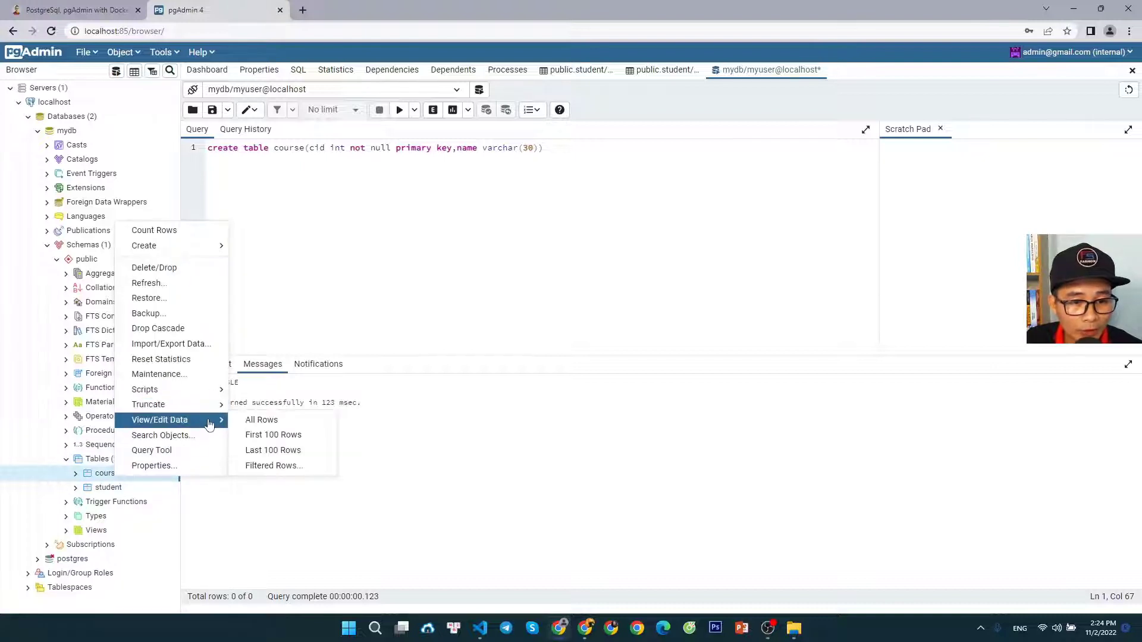
click(261, 420)
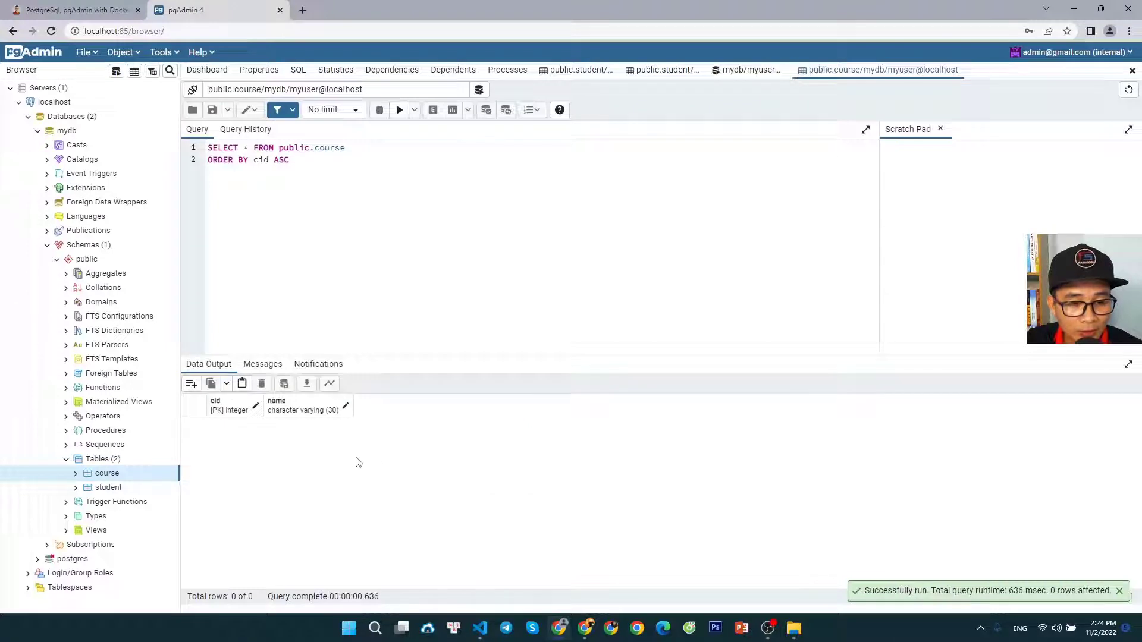
Add a new row to the course table and set its cid to 1
click(191, 384)
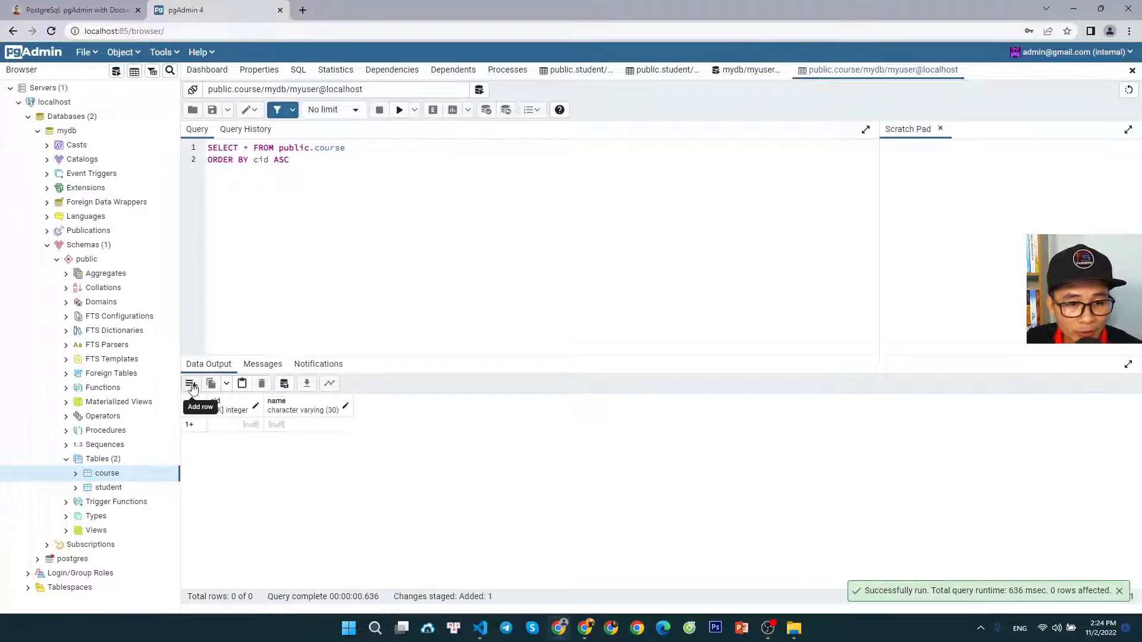
double_click(237, 426)
text(1)
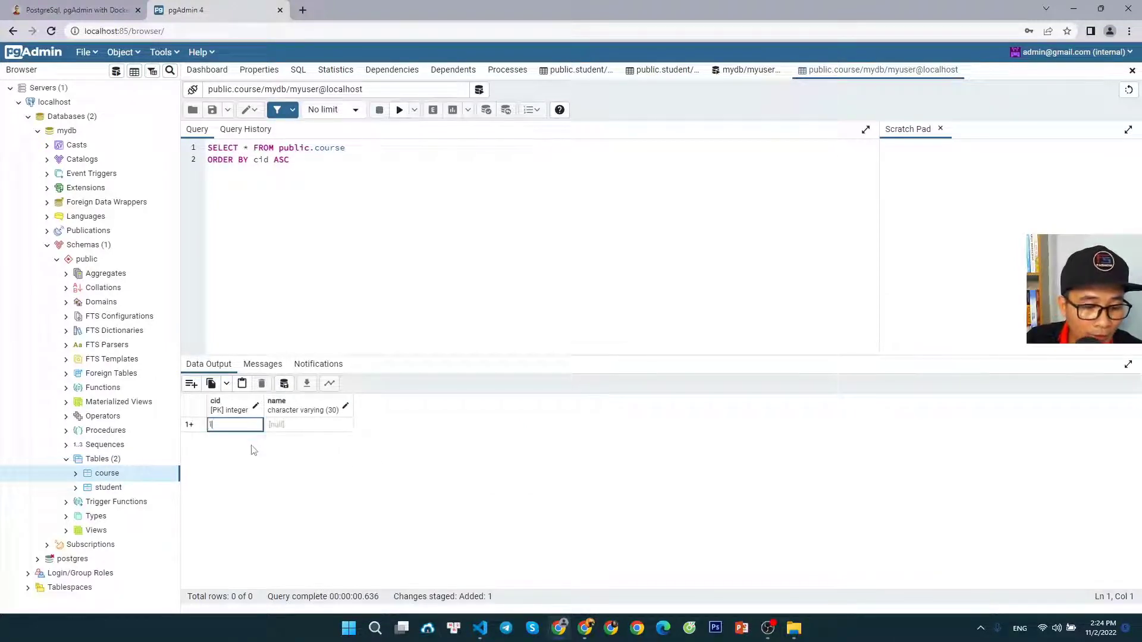
Set the new row's name to "Fullstack course" and save the data changes to the course table
double_click(300, 428)
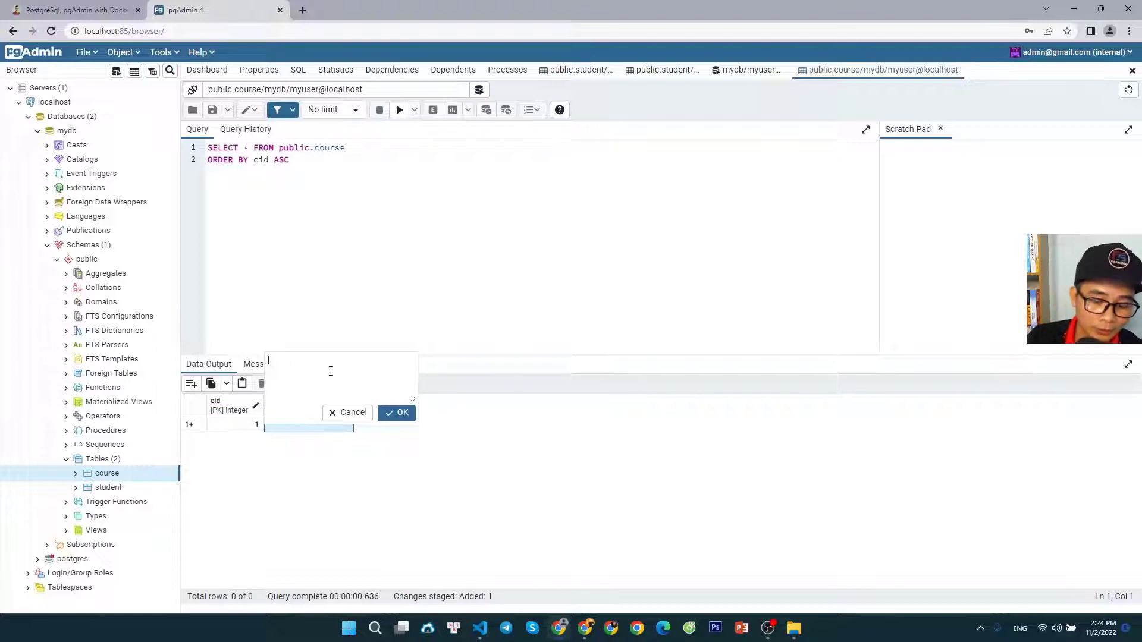
text(Fulls)
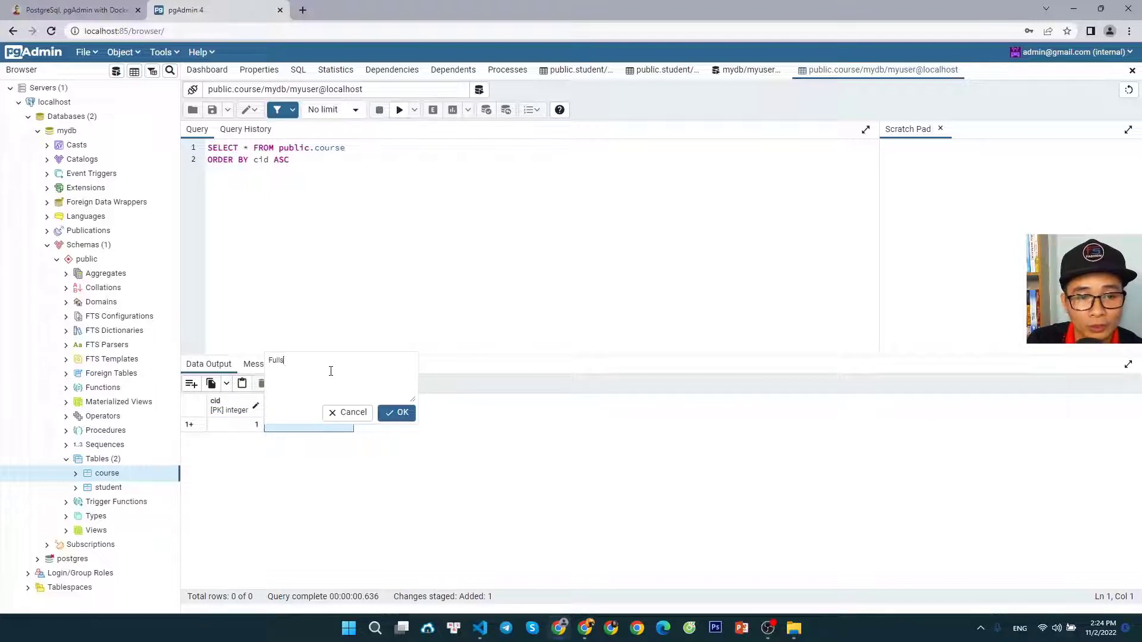
text(tack co)
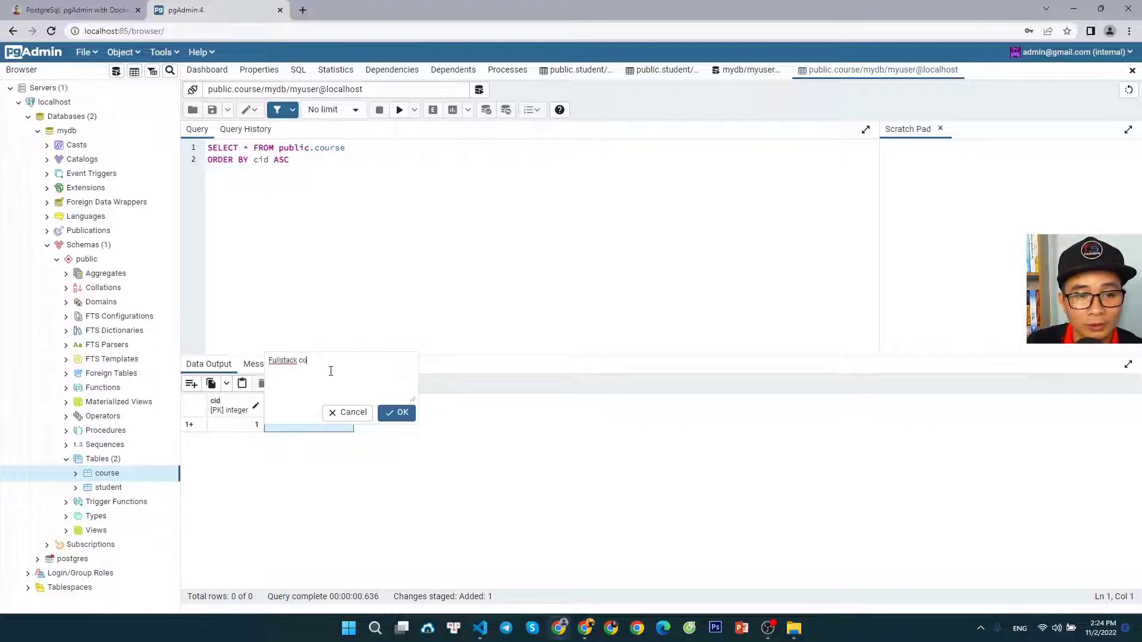
text(user)
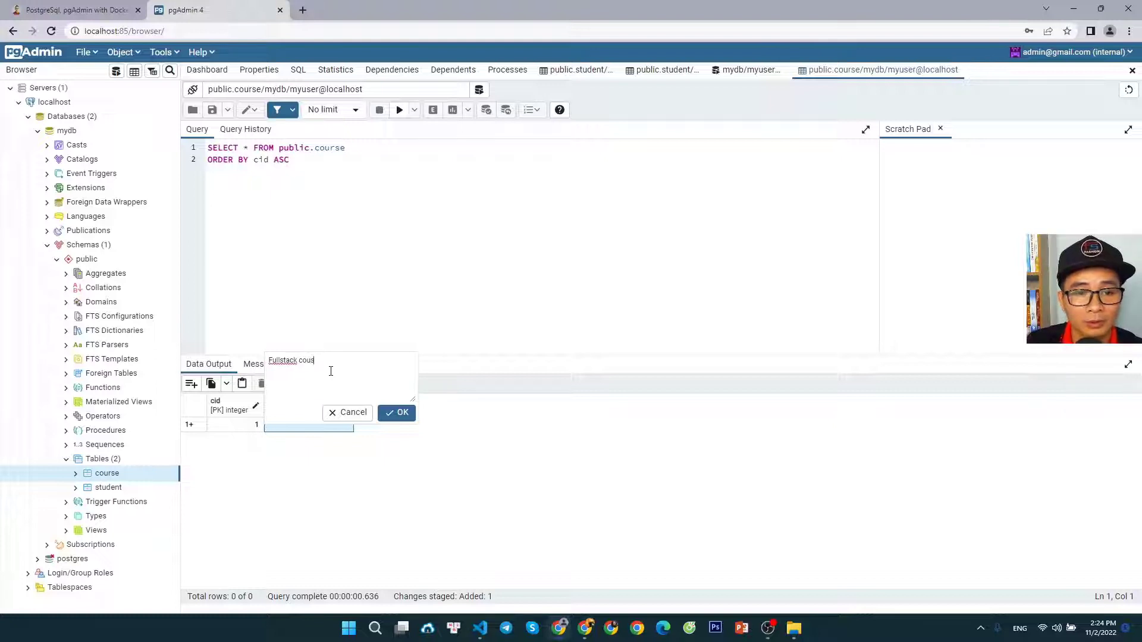
key(BackSpace)
key(BackSpace)
text(re)
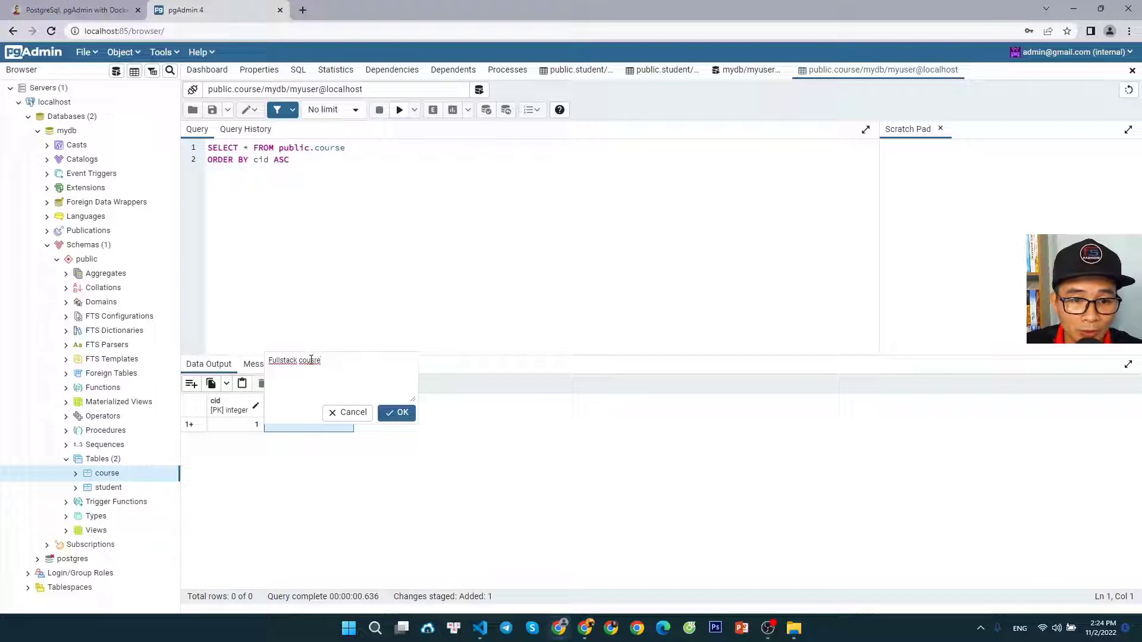
drag(311, 360, 350, 360)
text(r)
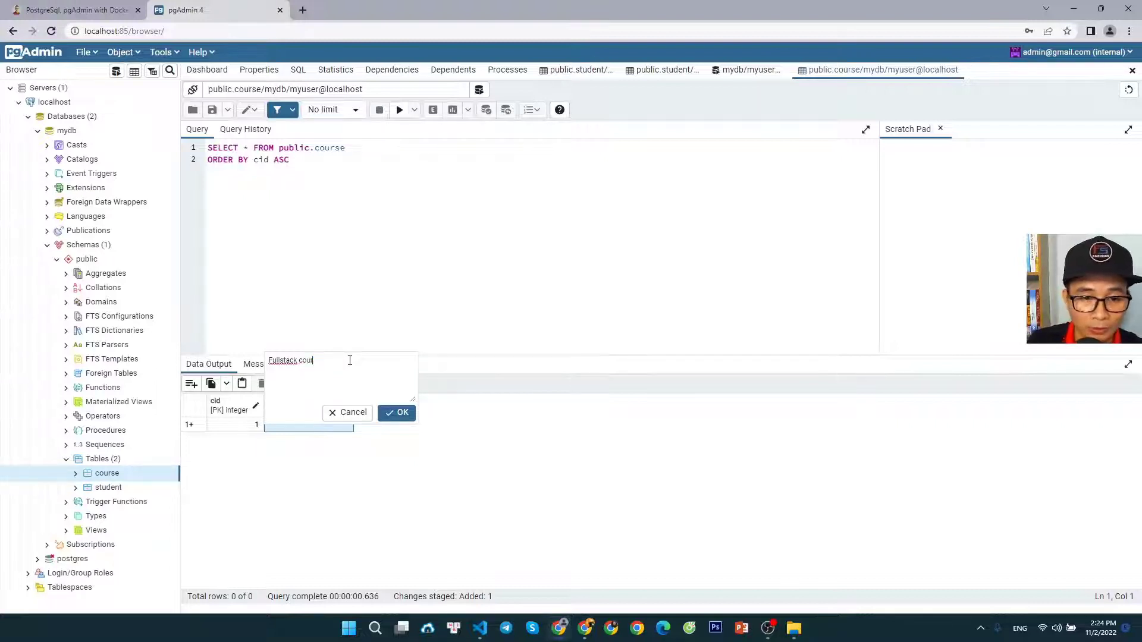
text(se)
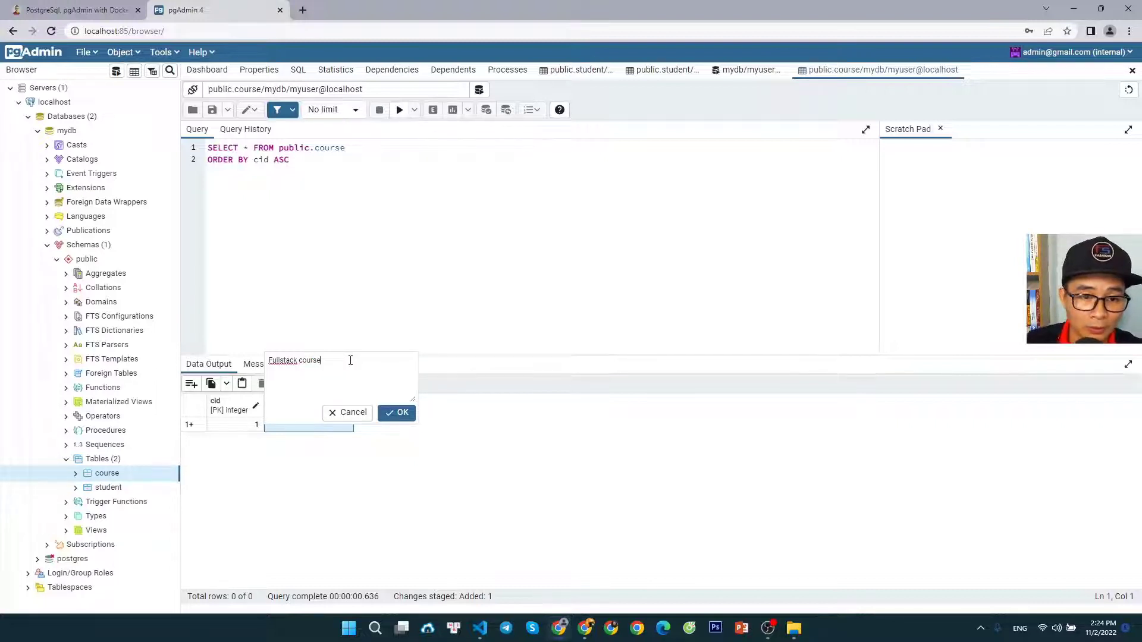
click(401, 414)
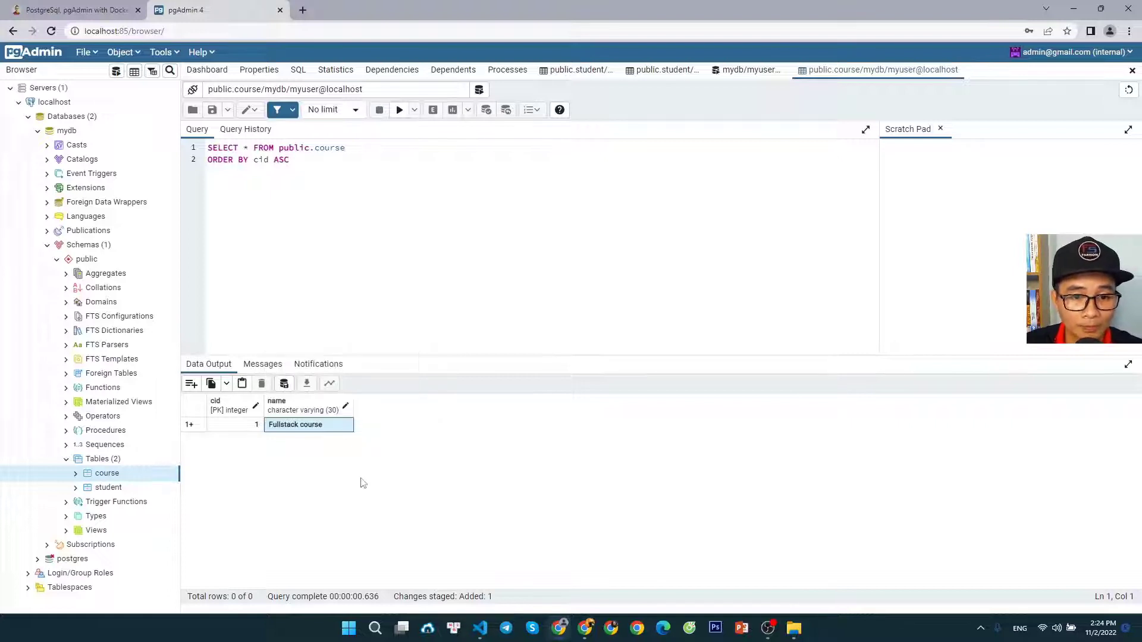
click(283, 384)
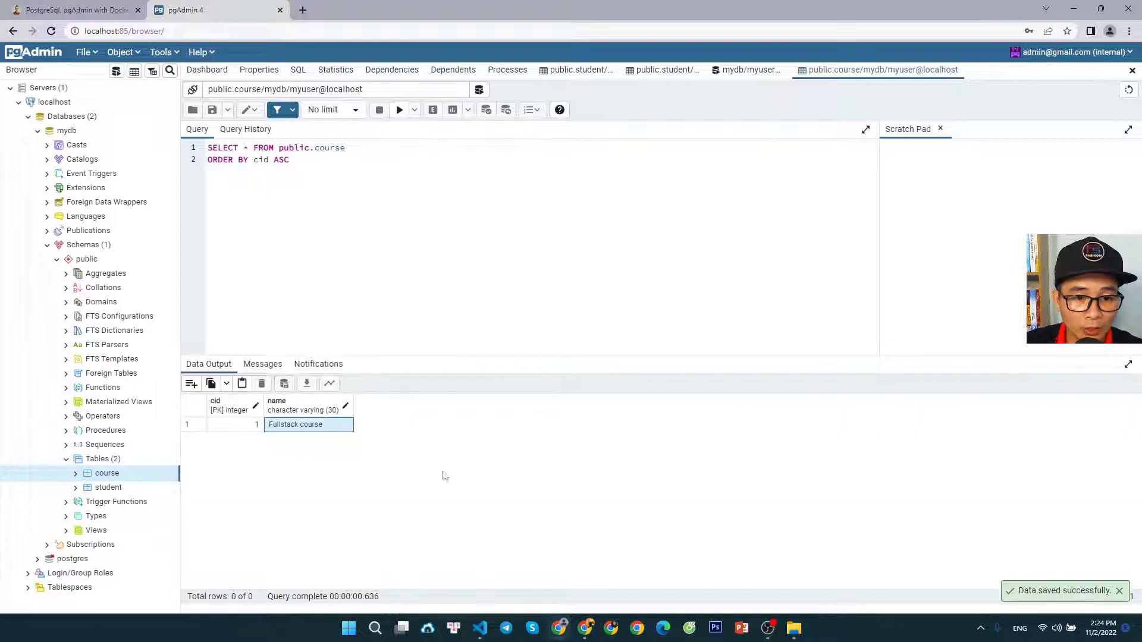
Open all rows of the course table again to check the saved data, and collapse the Tables node
right_click(116, 475)
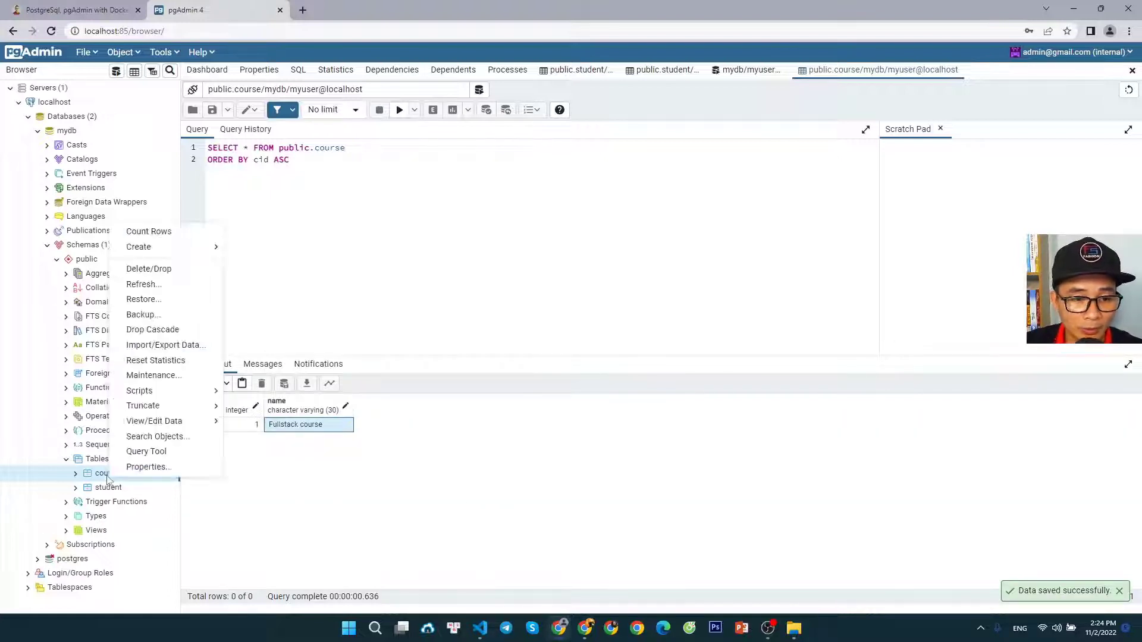
mouse_move(208, 426)
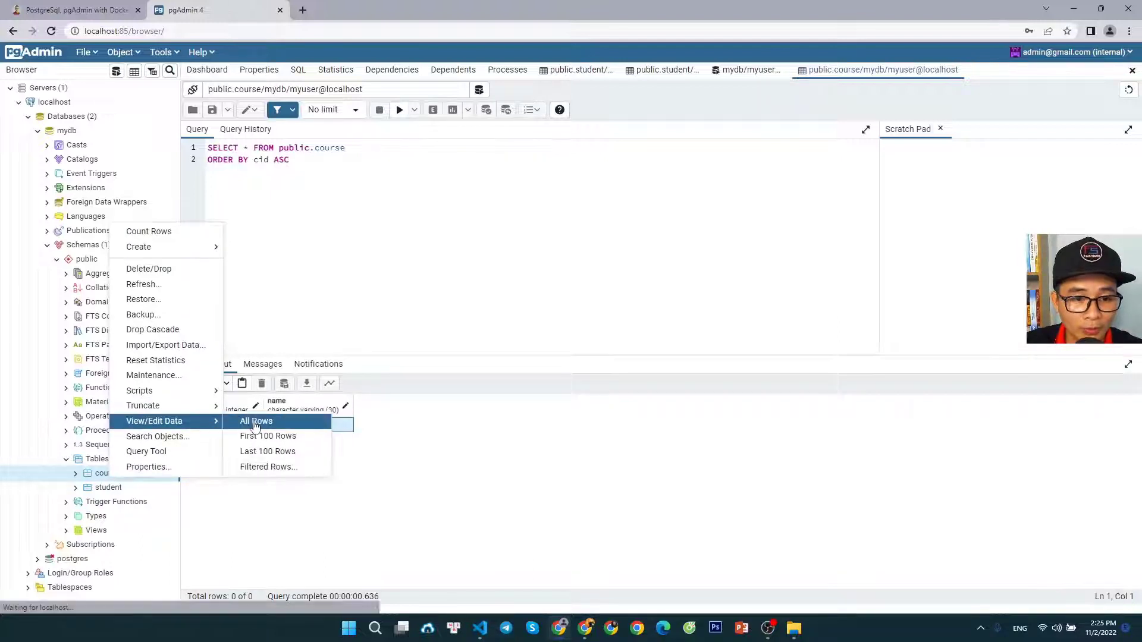
click(255, 422)
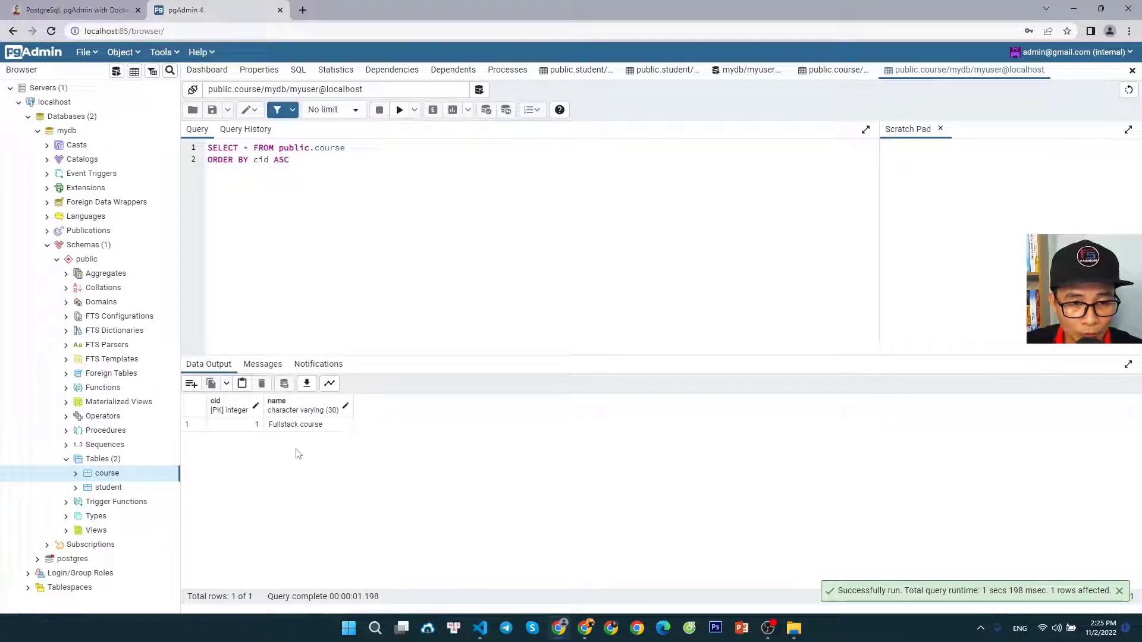
click(66, 461)
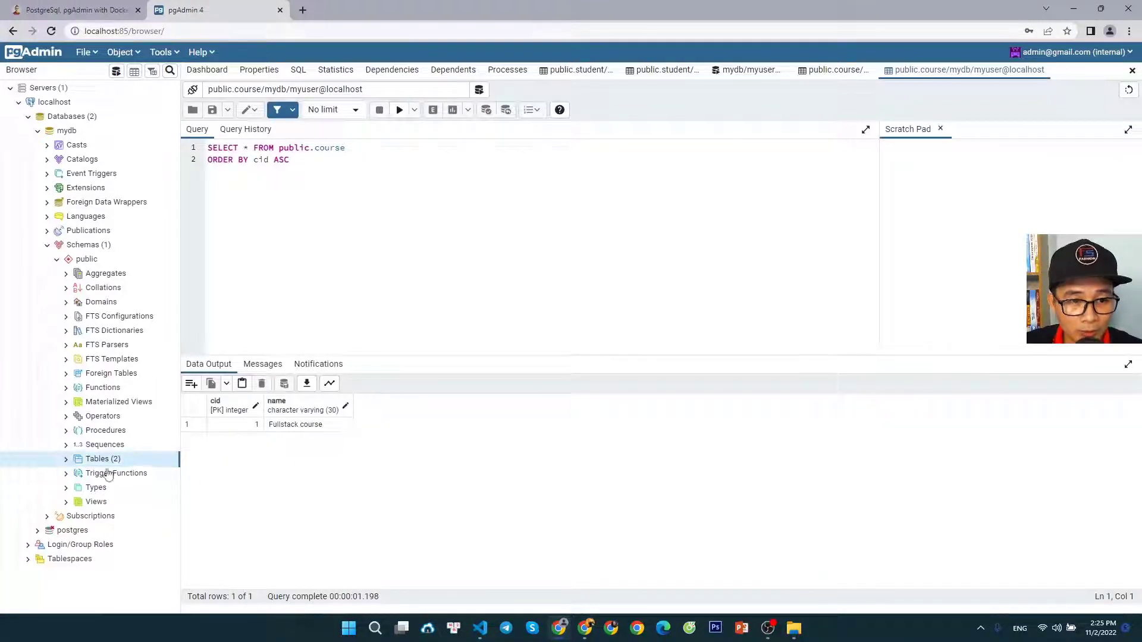
Switch to the tutorial article and review its Step 3 on PostgreSQL and pgAdmin operations
click(83, 10)
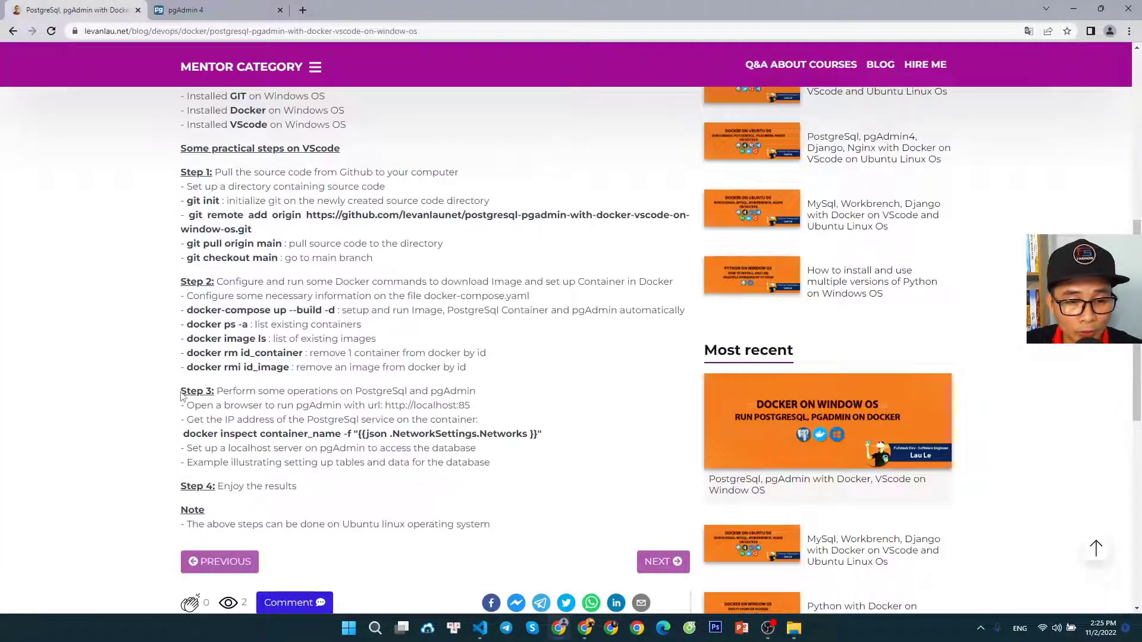
drag(492, 465, 187, 390)
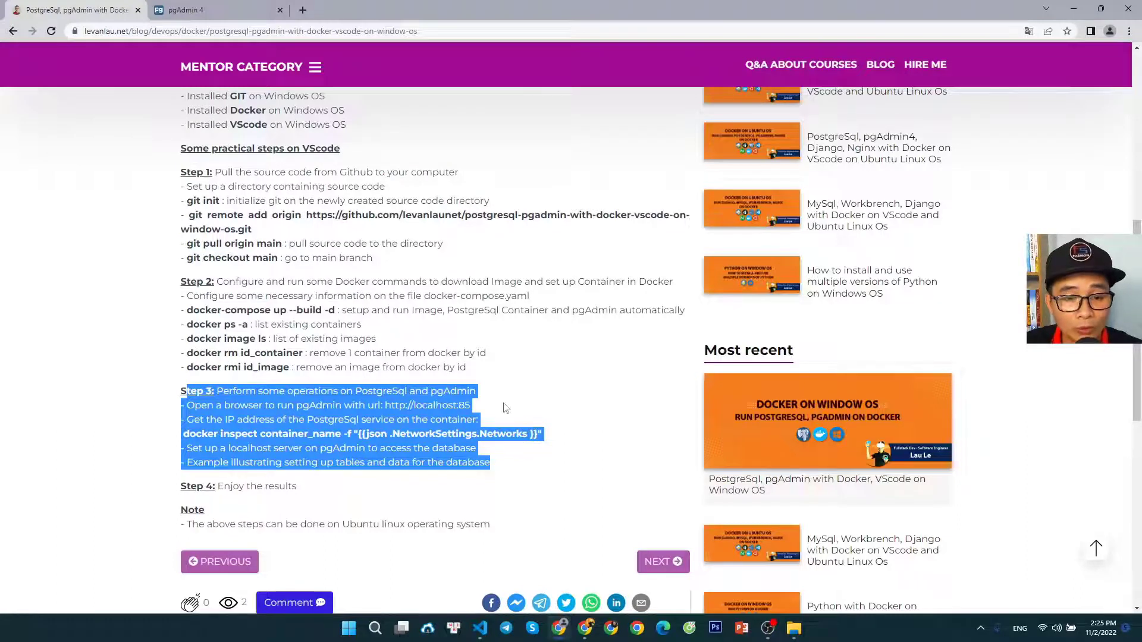
click(526, 374)
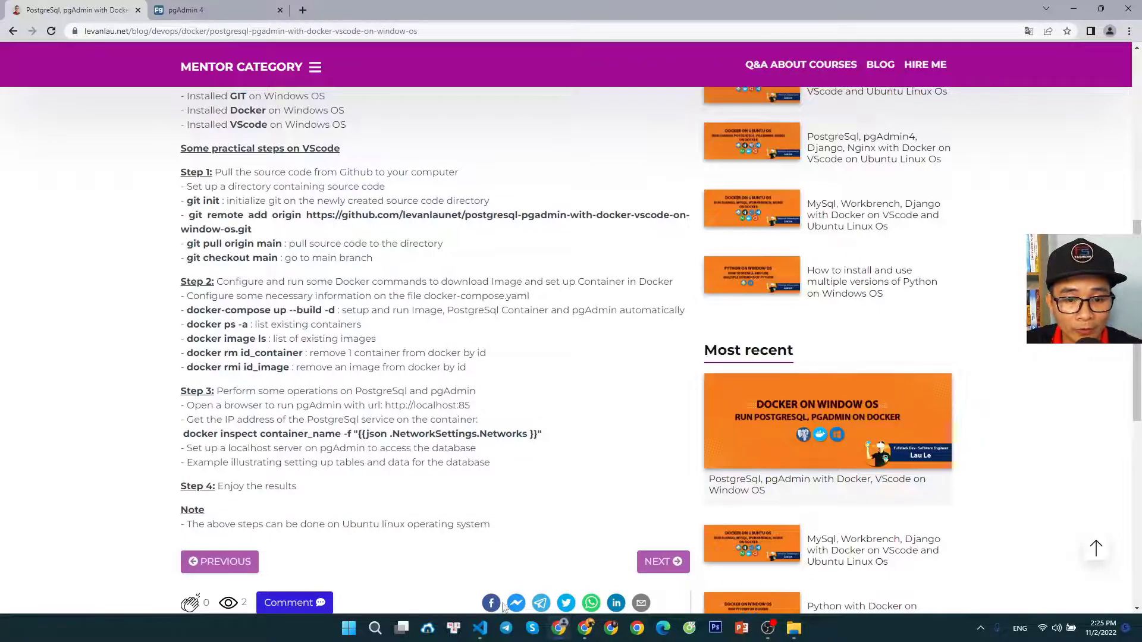
Switch to Visual Studio Code and stop the pgAdmin container by running docker stop f2f in the terminal
click(483, 632)
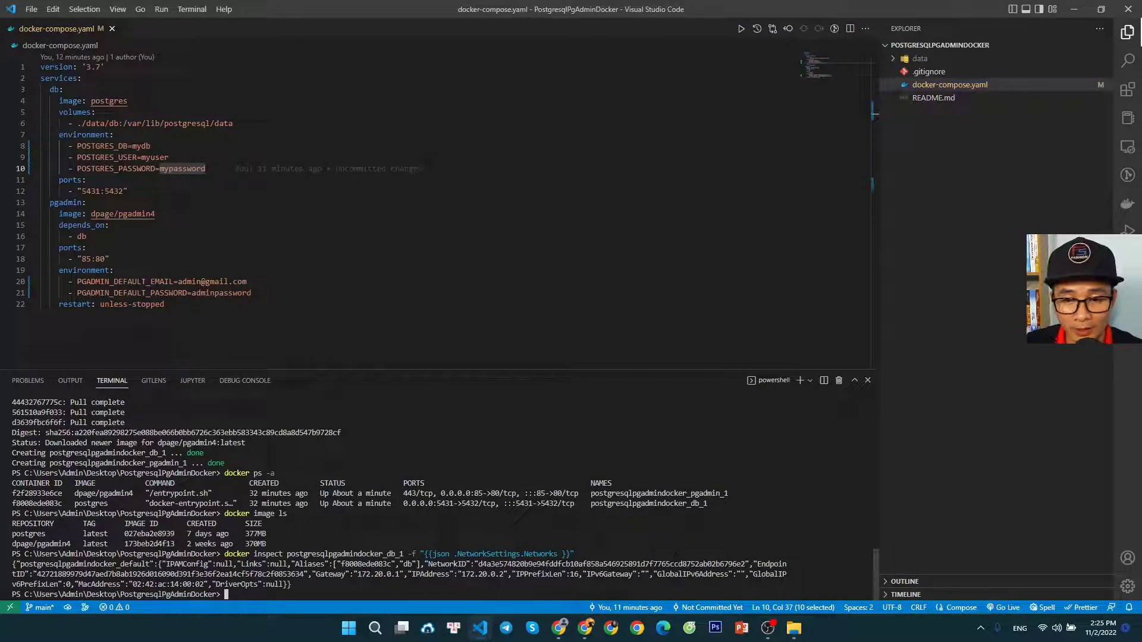
drag(733, 494, 592, 493)
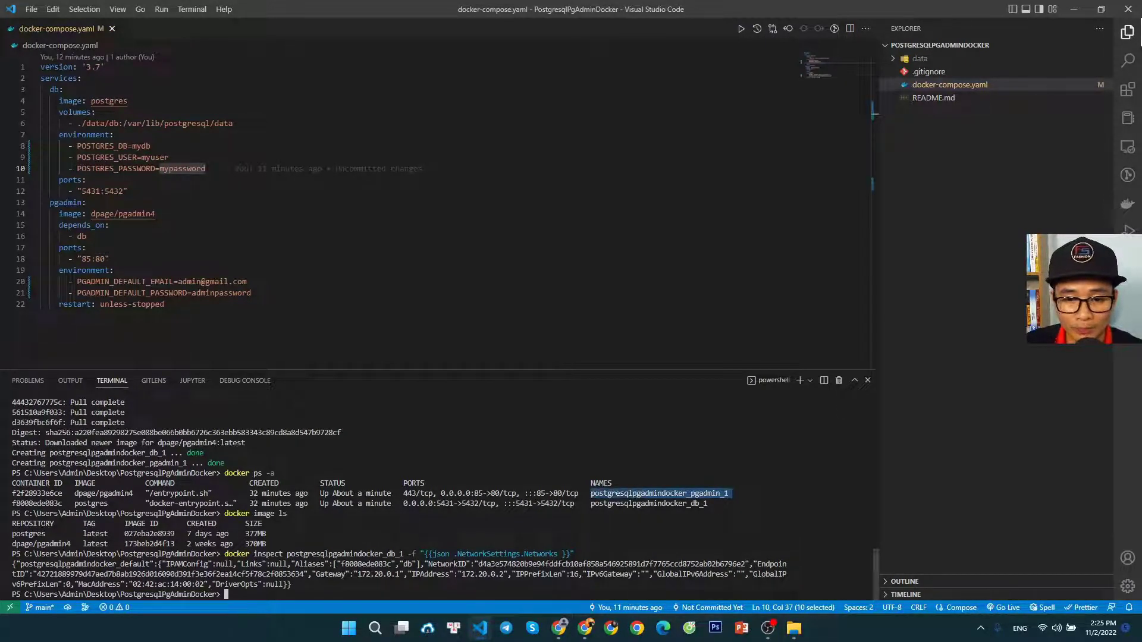
key(ctrl+c)
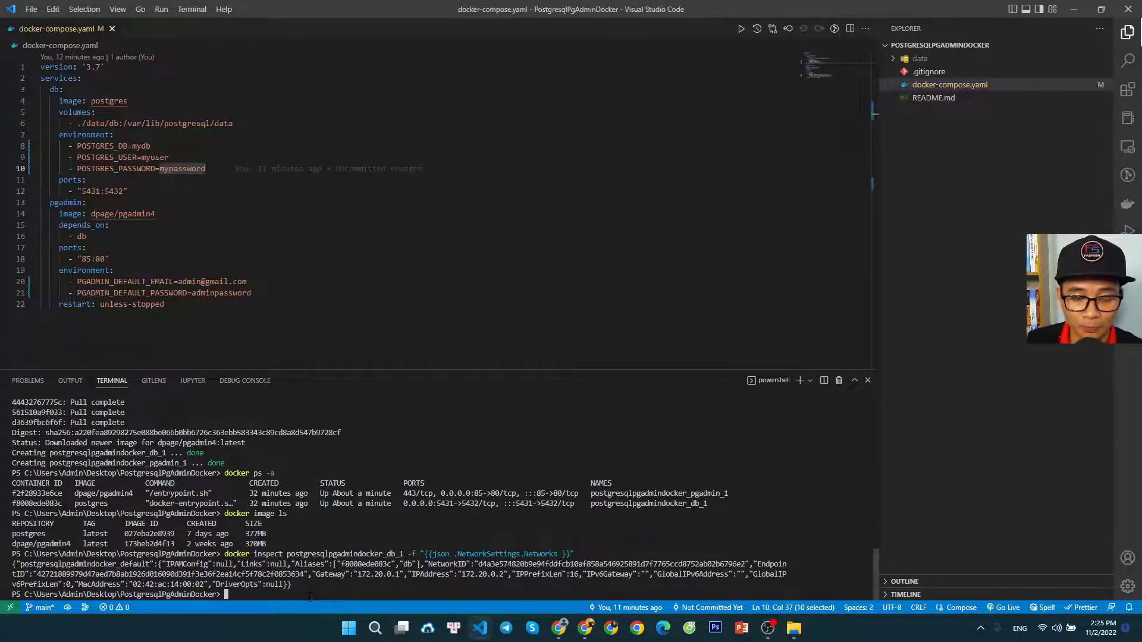
text(docker stop)
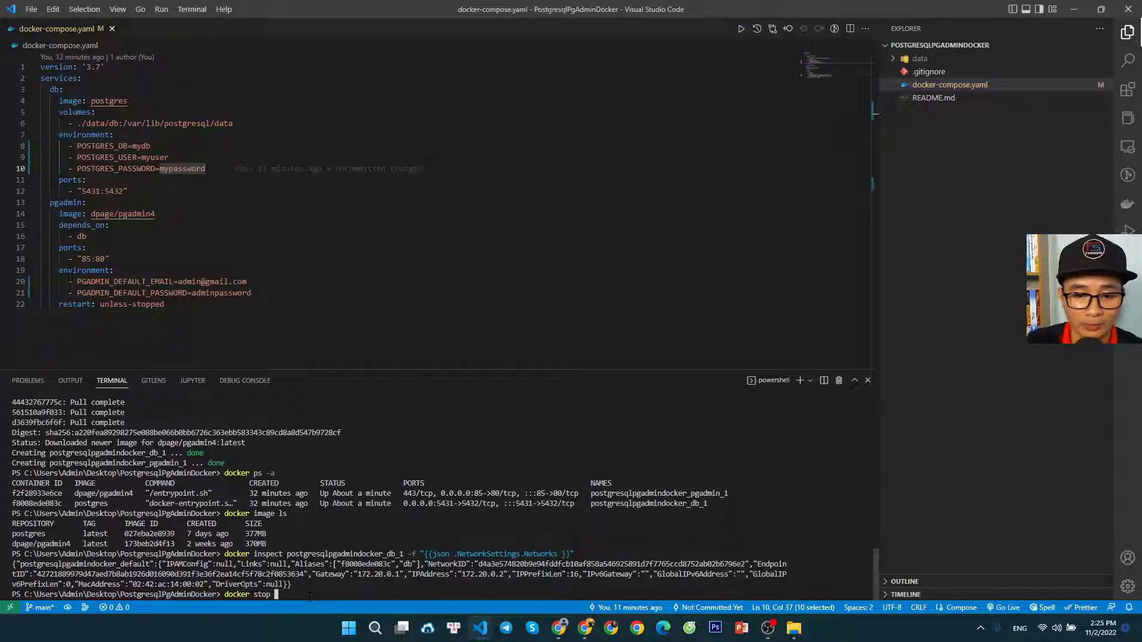
drag(731, 494, 592, 494)
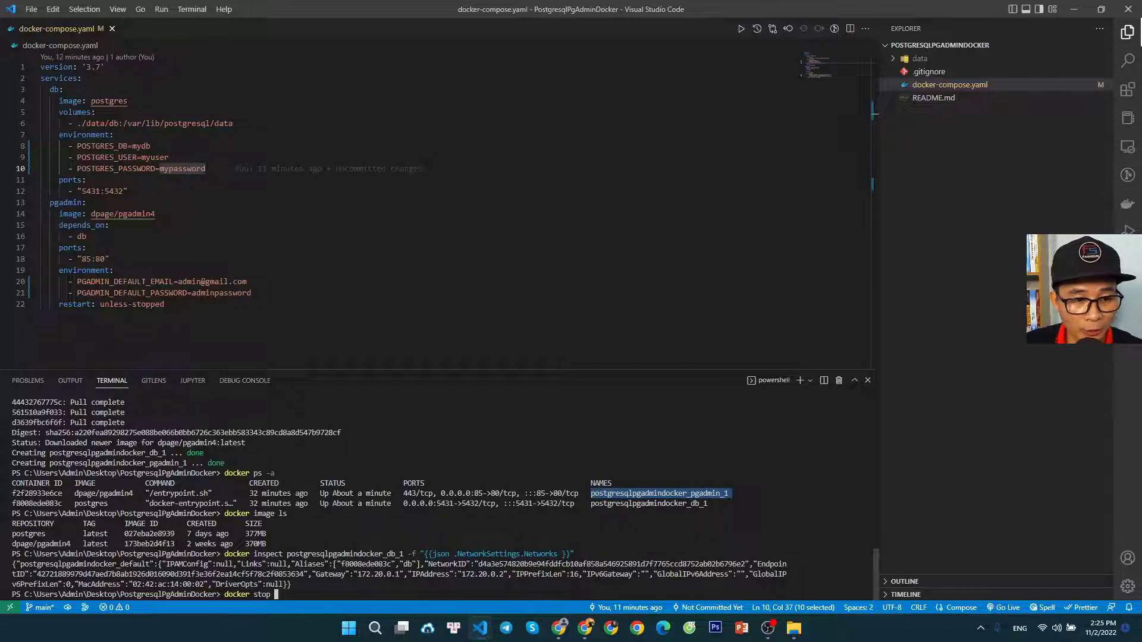
drag(62, 495, 13, 497)
right_click(31, 503)
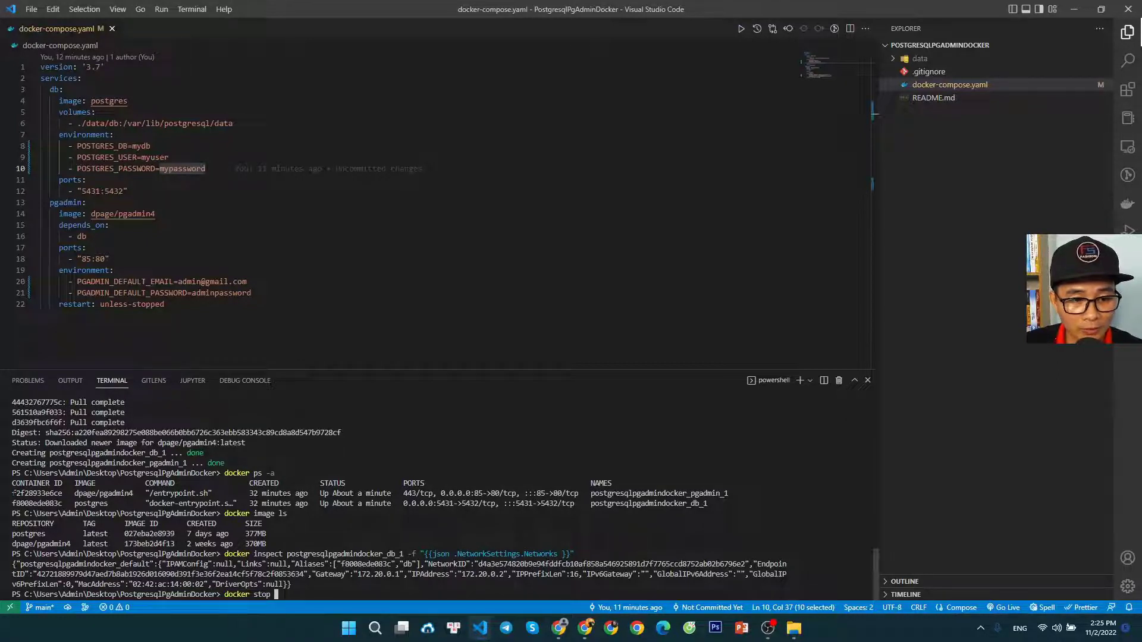
drag(13, 493, 26, 494)
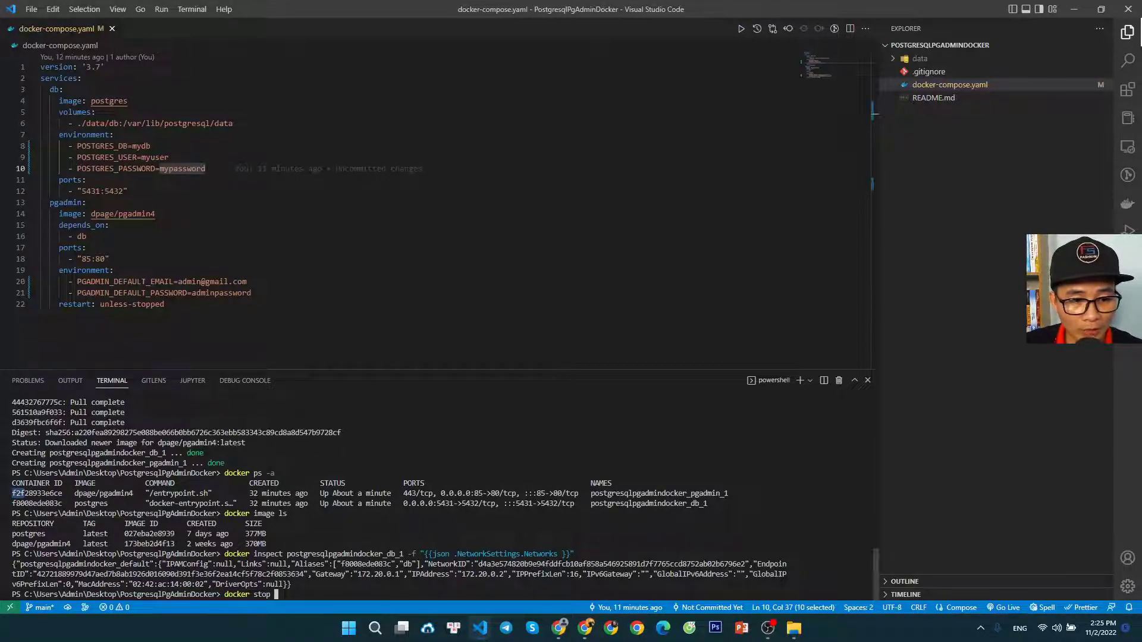
click(312, 593)
text(f)
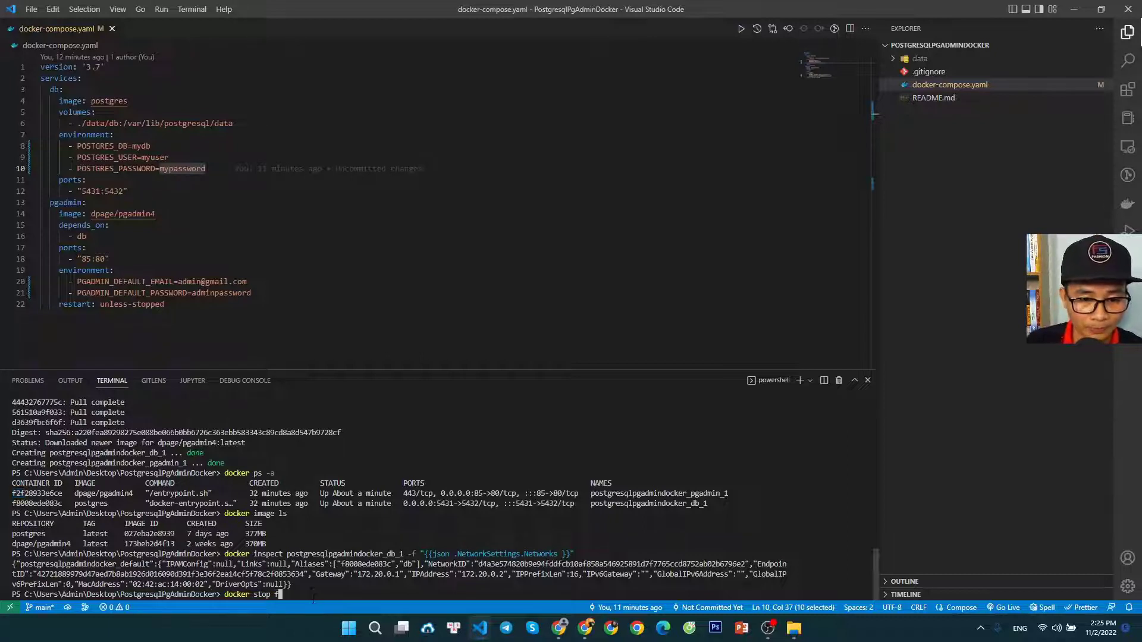
text(2f)
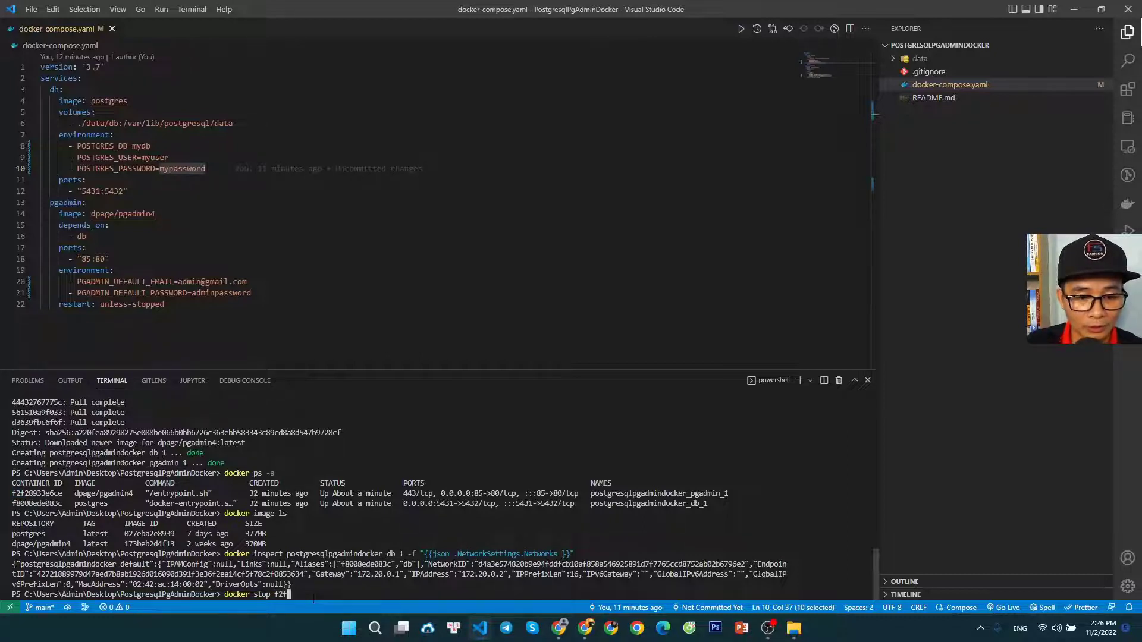
key(Return)
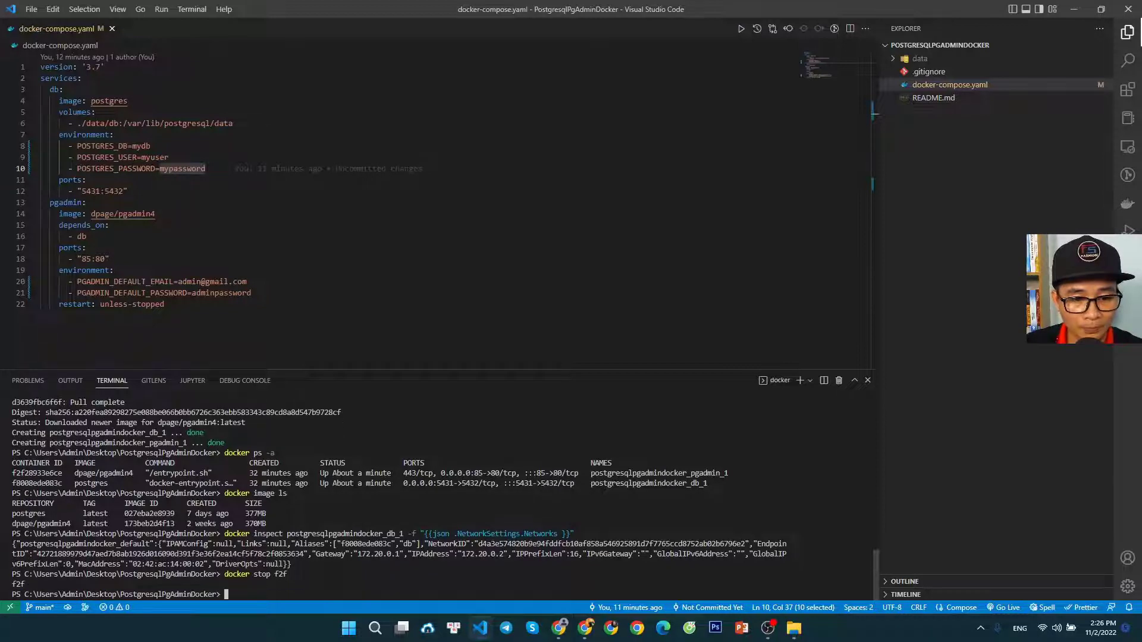
List all containers with docker ps -a and check the pgAdmin container's ID, name and status
text(docker)
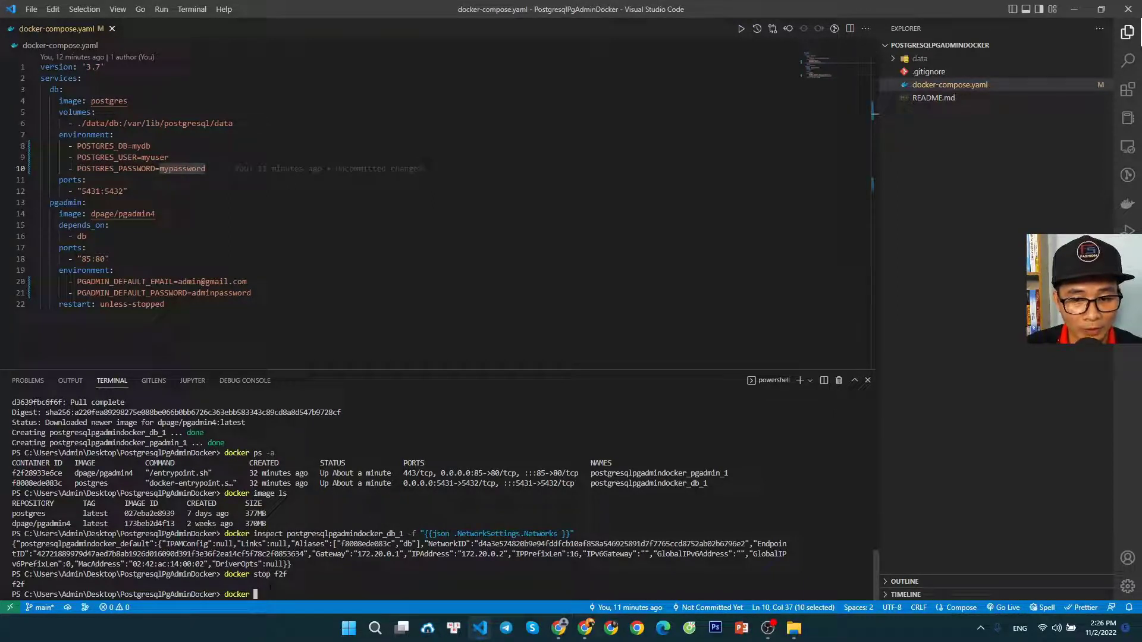
text(ps 6a)
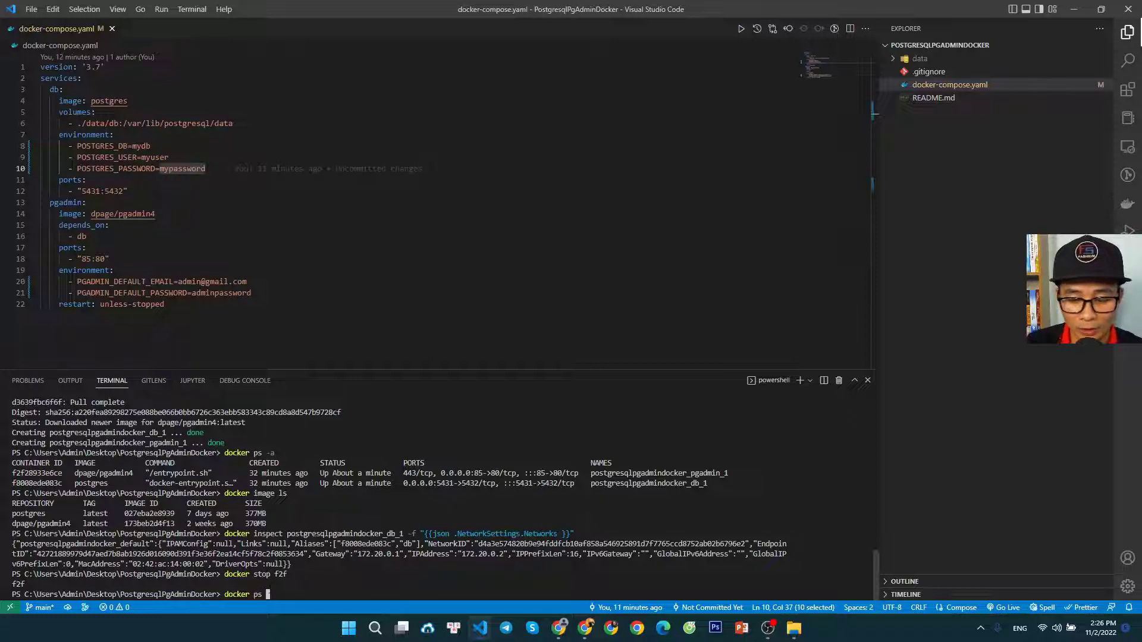
key(BackSpace)
key(BackSpace)
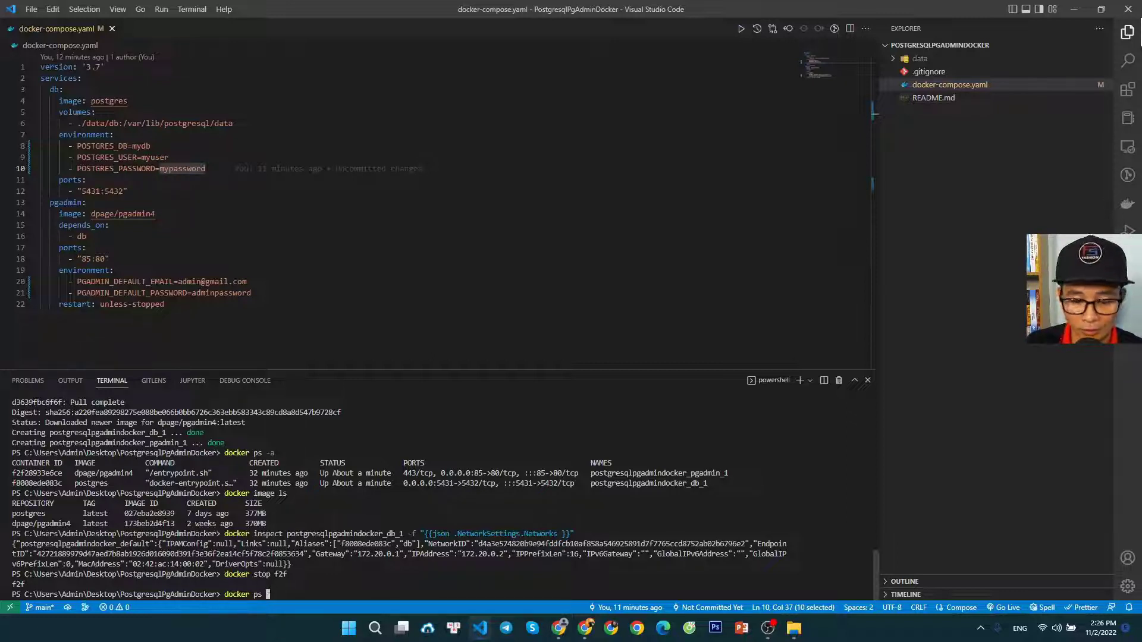
text(-a)
key(Return)
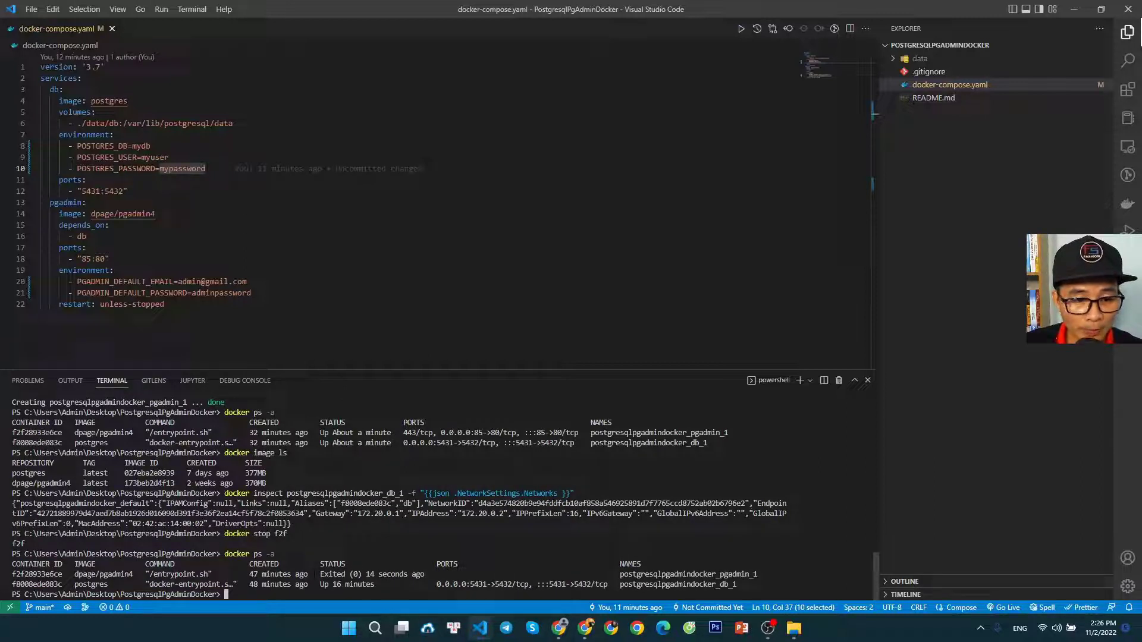
drag(63, 574, 12, 574)
drag(753, 574, 625, 574)
drag(320, 574, 394, 574)
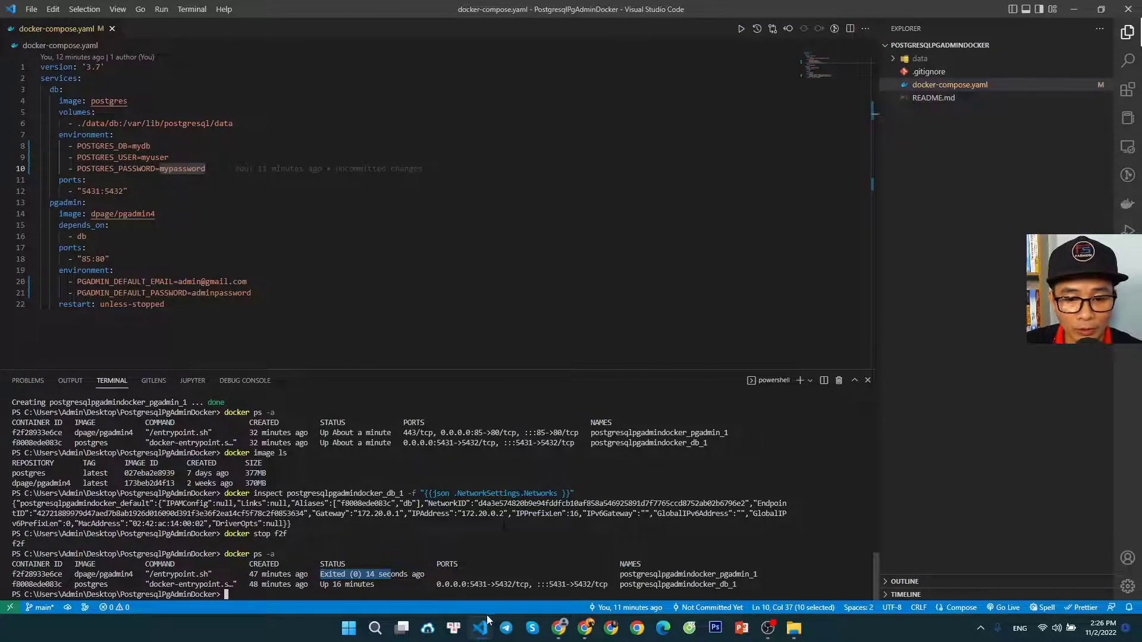
Switch to Chrome and reload the pgAdmin page at localhost:85/browser/ to check whether it is reachable with the container stopped
click(559, 628)
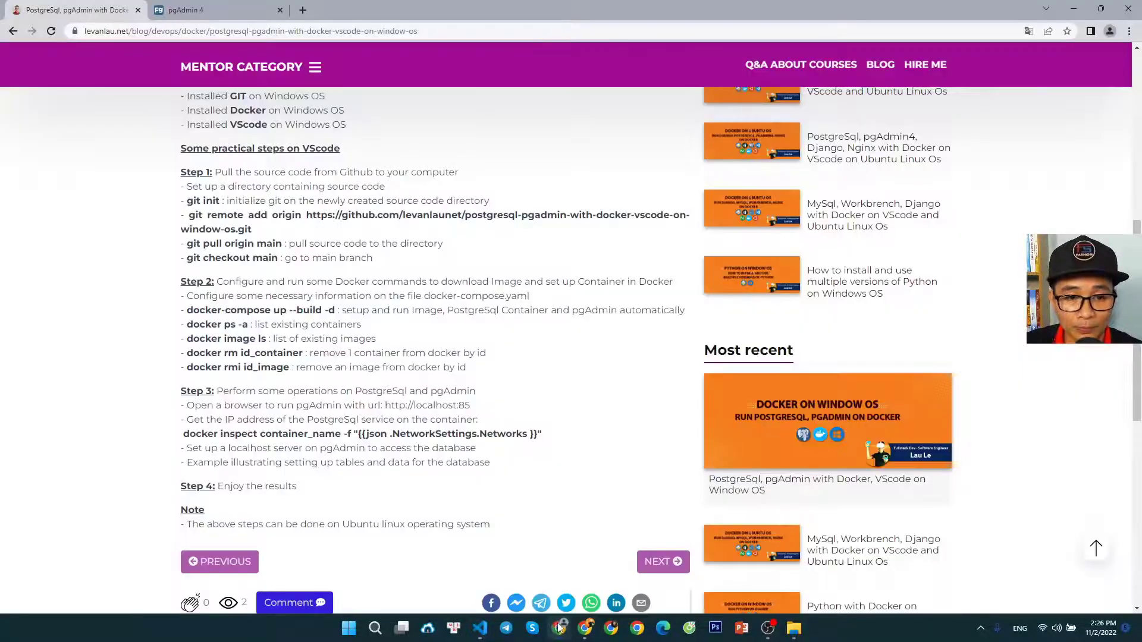
click(211, 11)
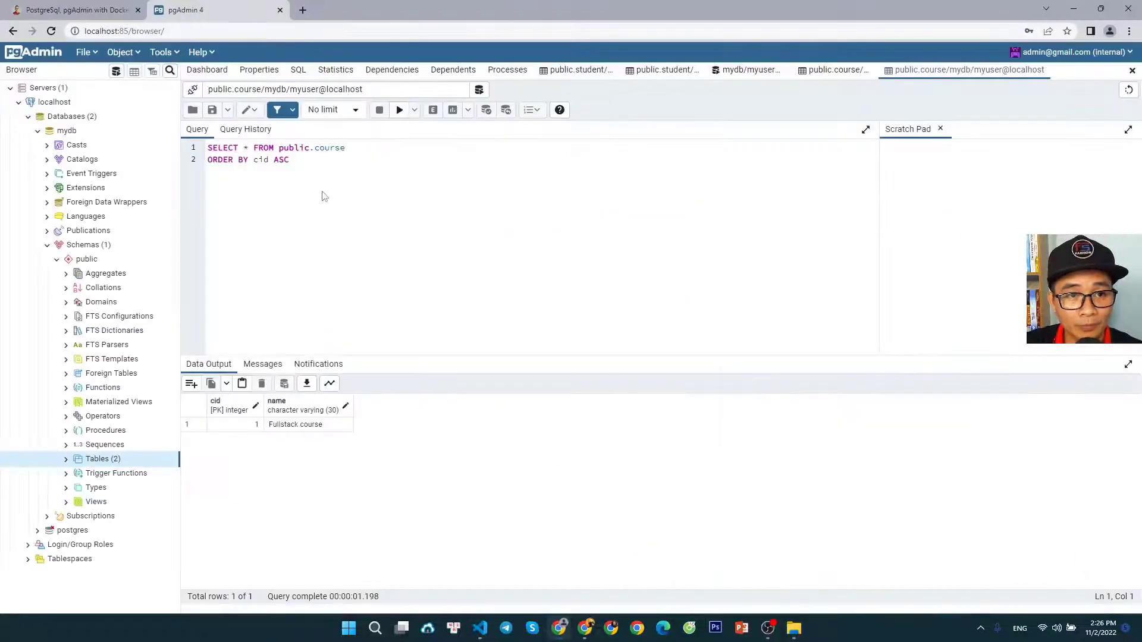
click(51, 32)
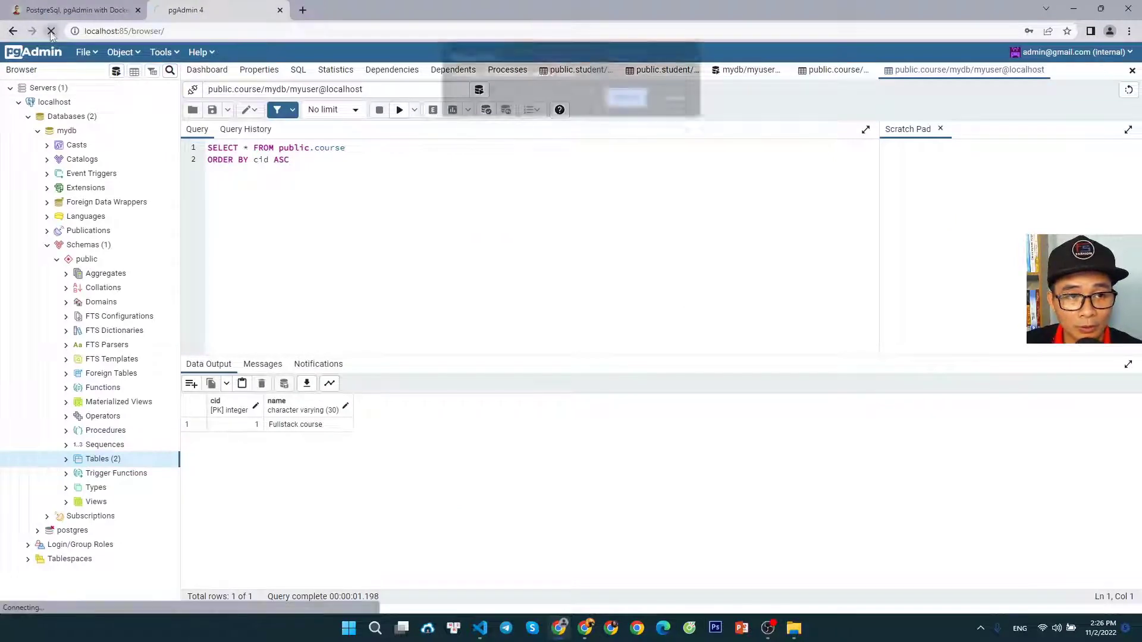
click(626, 98)
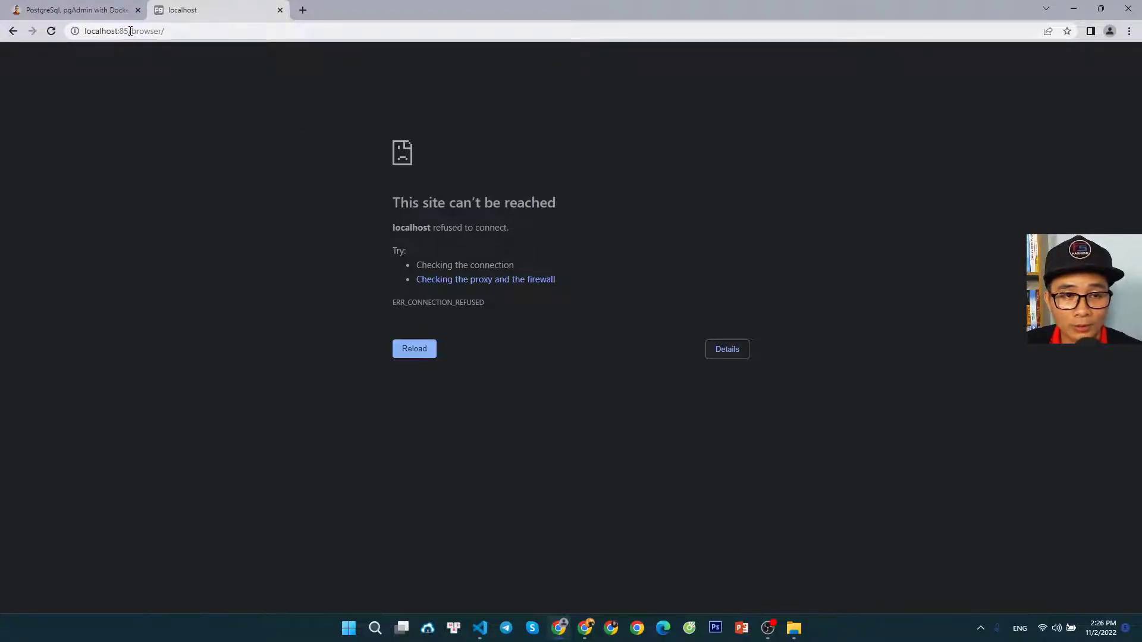
drag(128, 30, 178, 31)
click(184, 136)
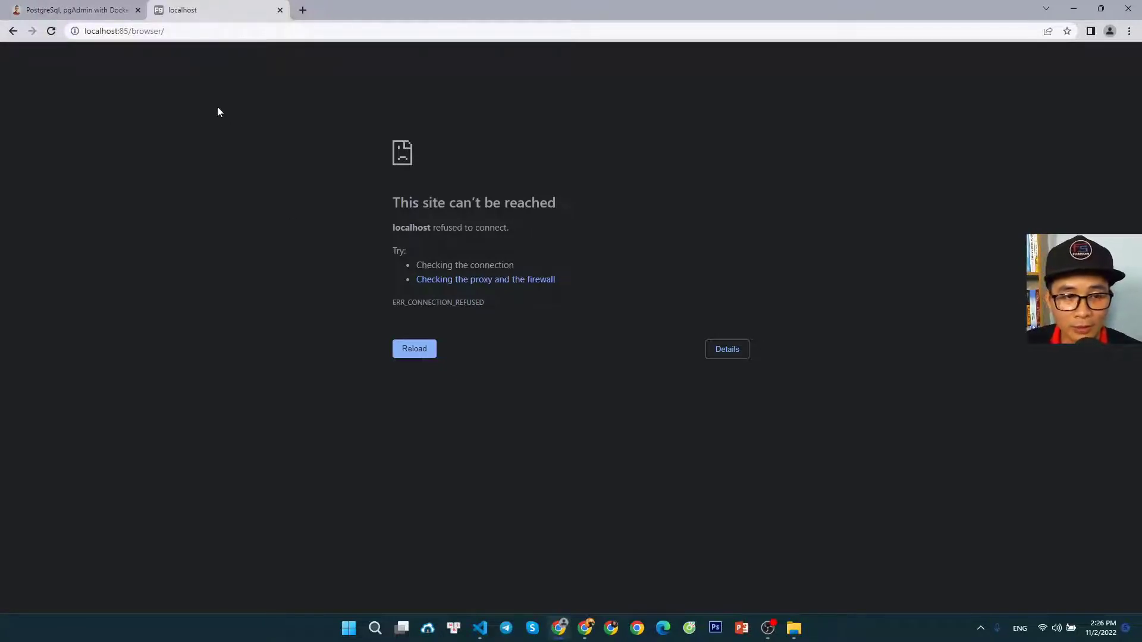
Switch to Visual Studio Code and start the pgAdmin container by running docker start f2f in the terminal
click(480, 628)
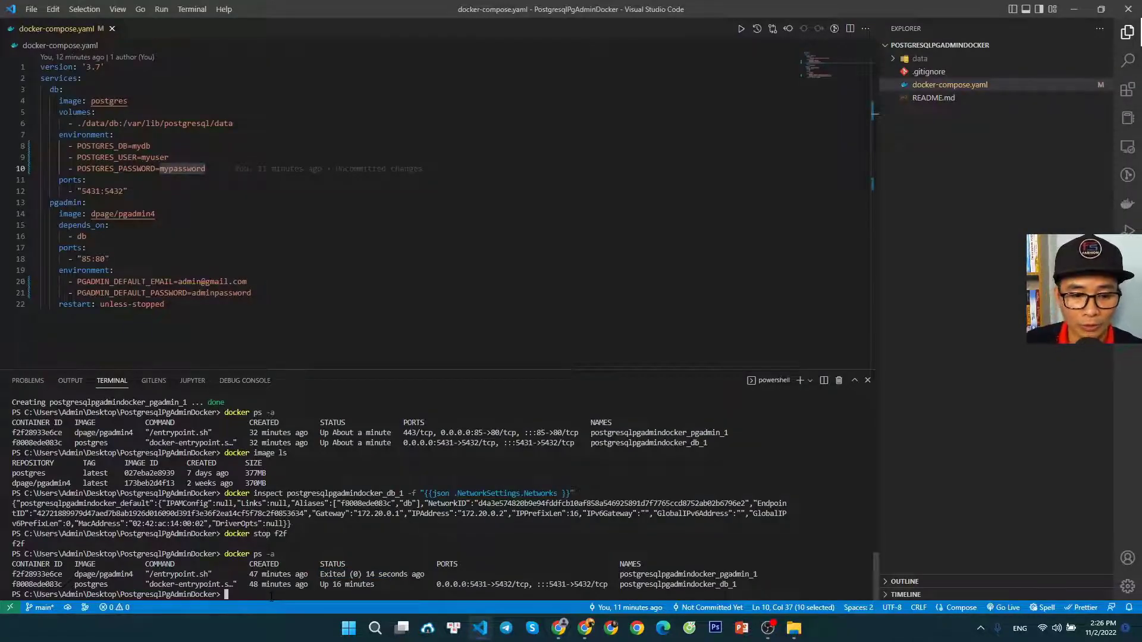
text(docker )
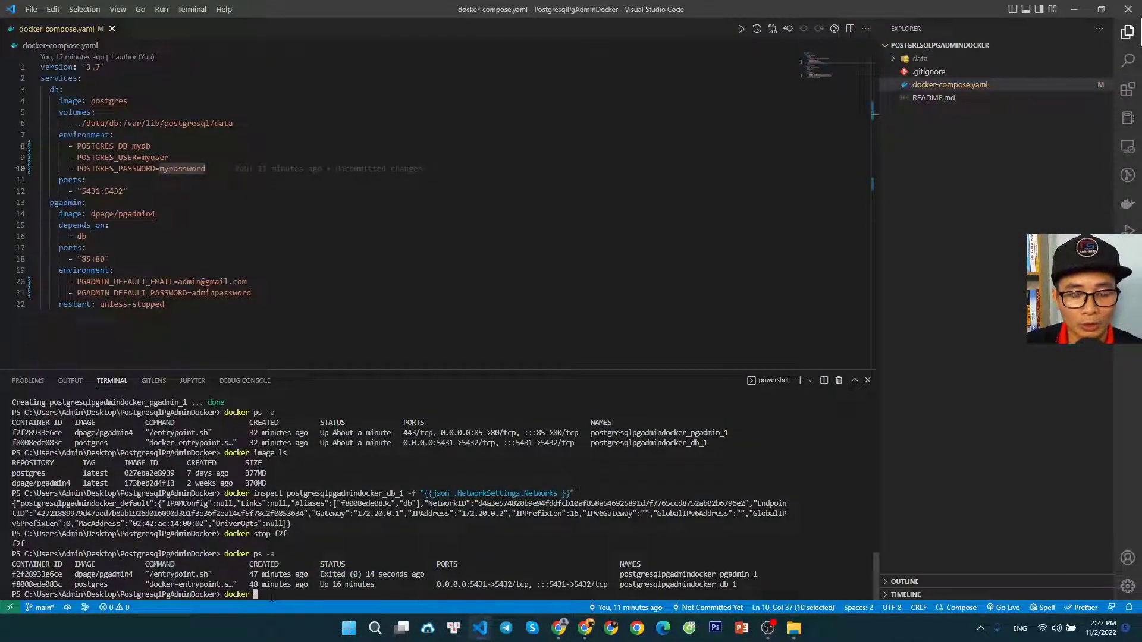
text(start)
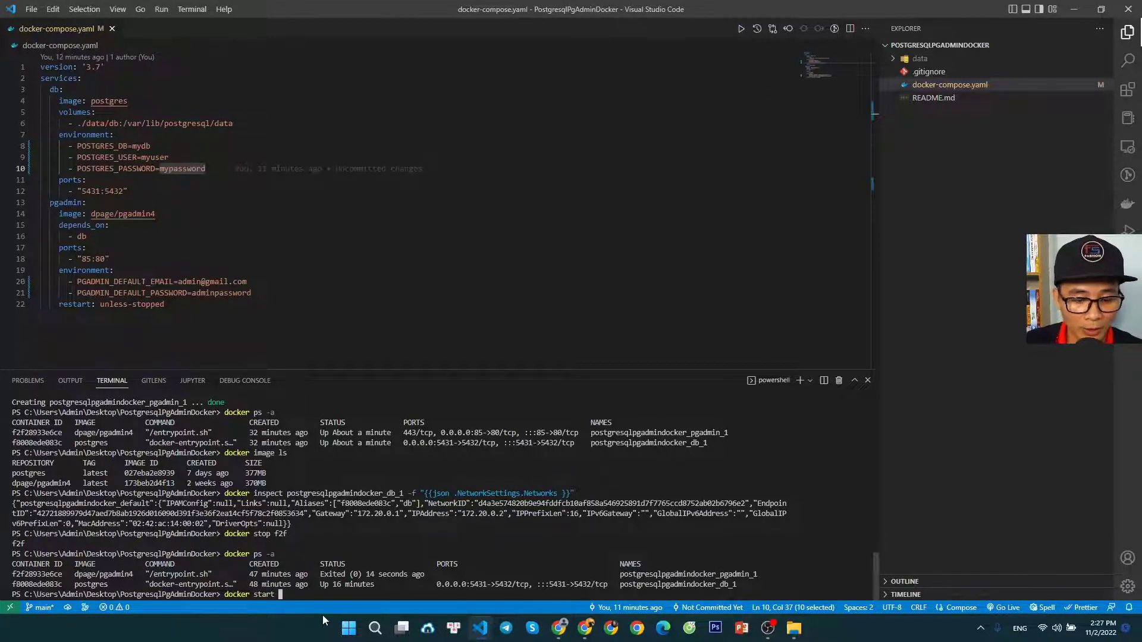
text( f2)
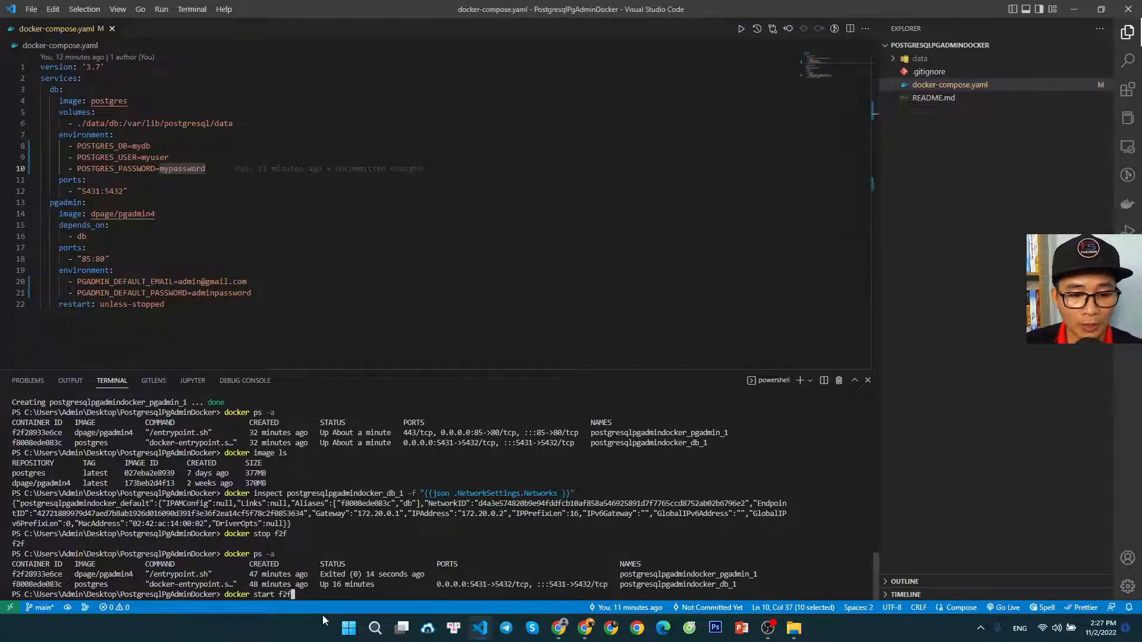
text(f)
key(Return)
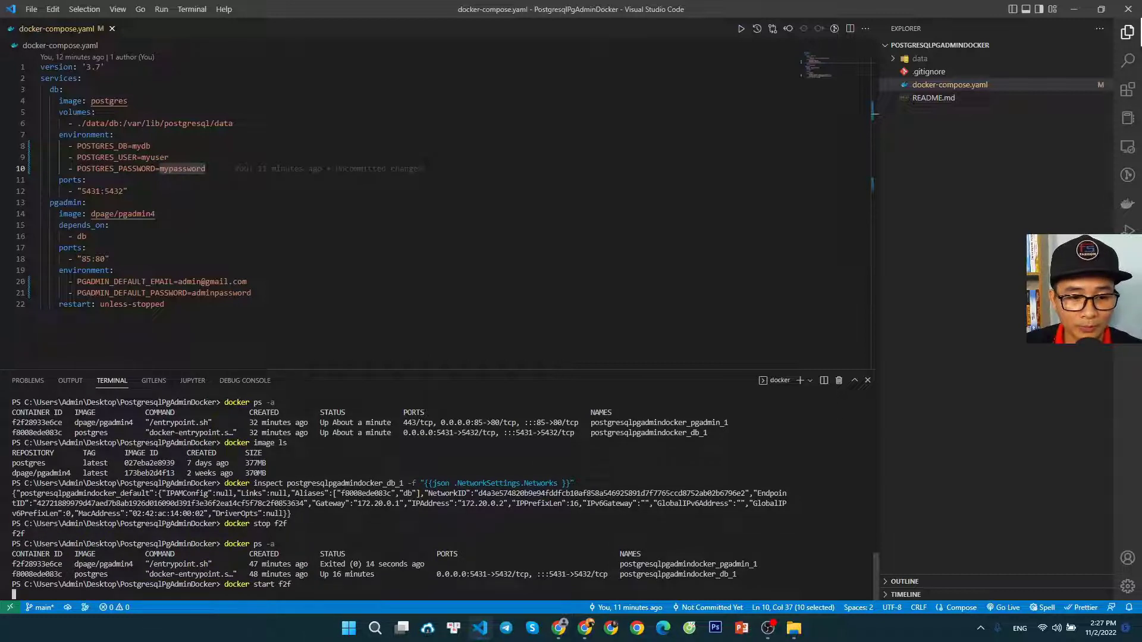
Run docker ps -a again to check the restarted pgAdmin container's status
key(Up)
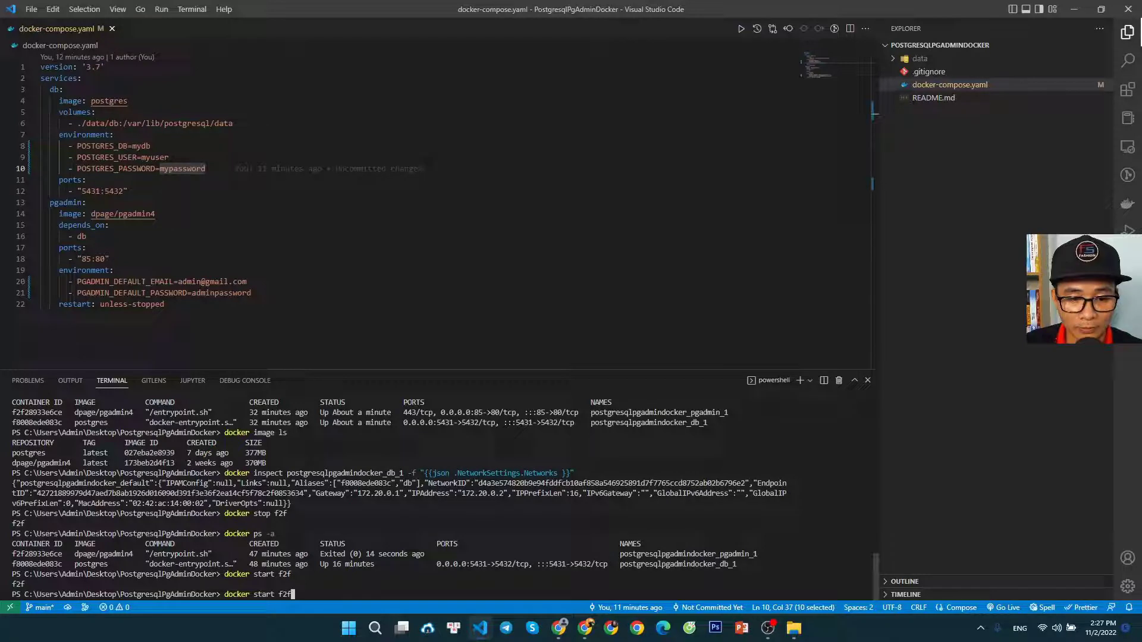
key(Up)
key(Return)
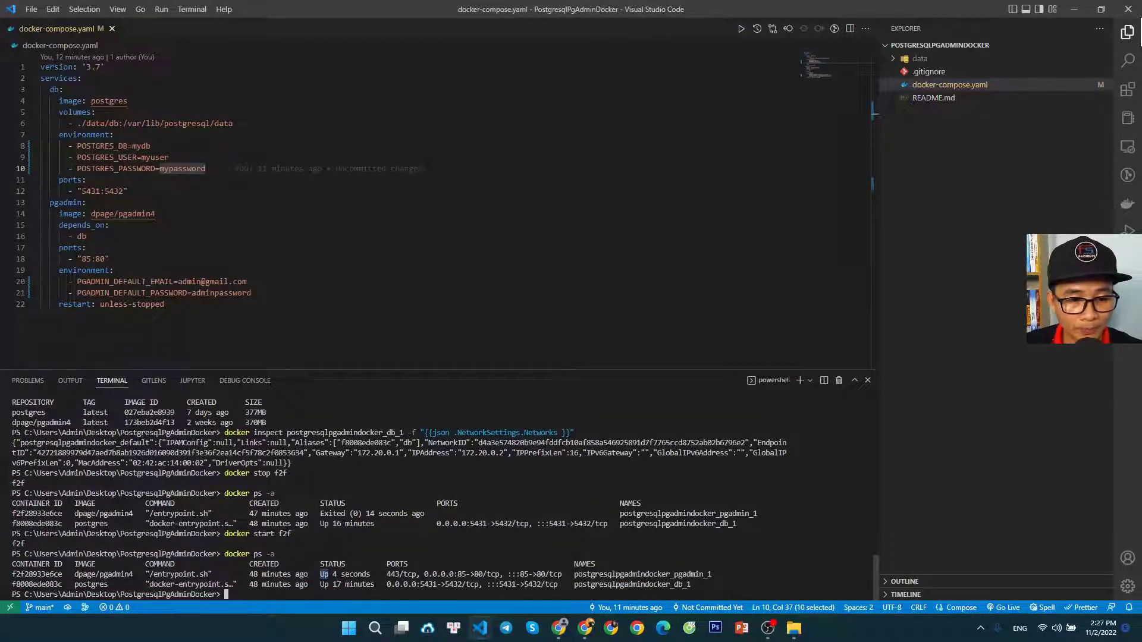
Switch back to Chrome and reload the pgAdmin page at localhost:85/browser/ to check access after the container restart
click(559, 627)
key(F5)
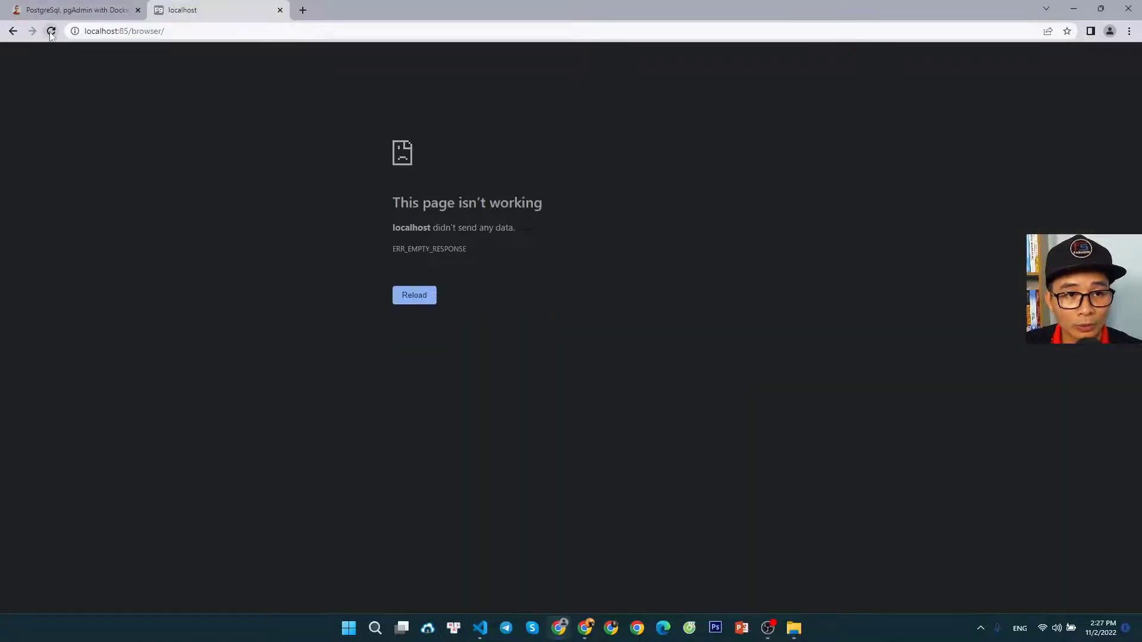